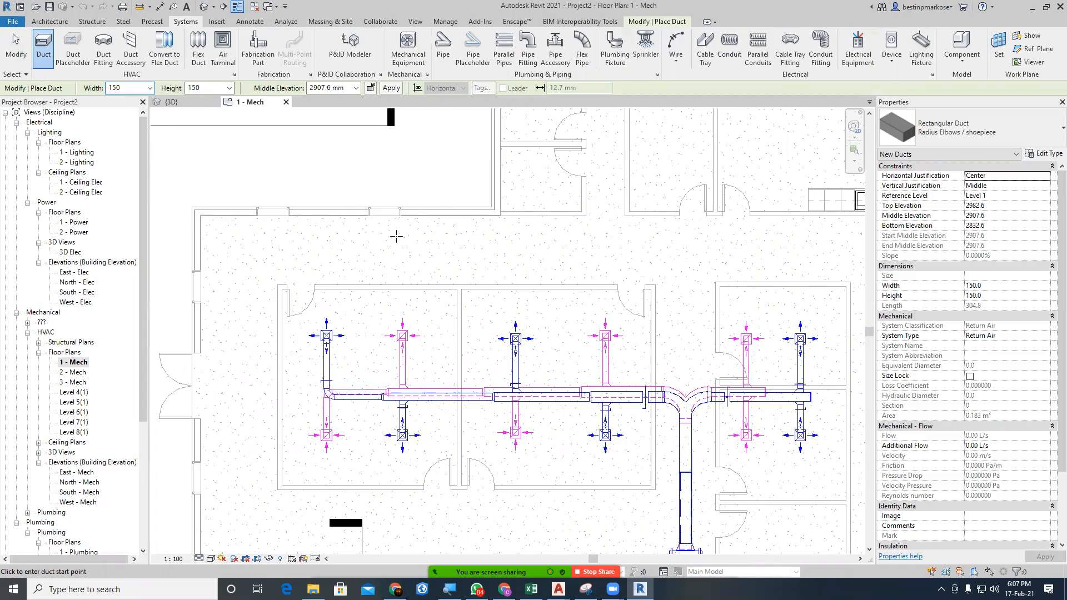
Switch the new duct to the Rectangular Duct type Radius Elbows / Taps with the system type Supply Air.
{"action": "middle_click_drag", "start_coordinate": [433, 245], "coordinate": [519, 240]}
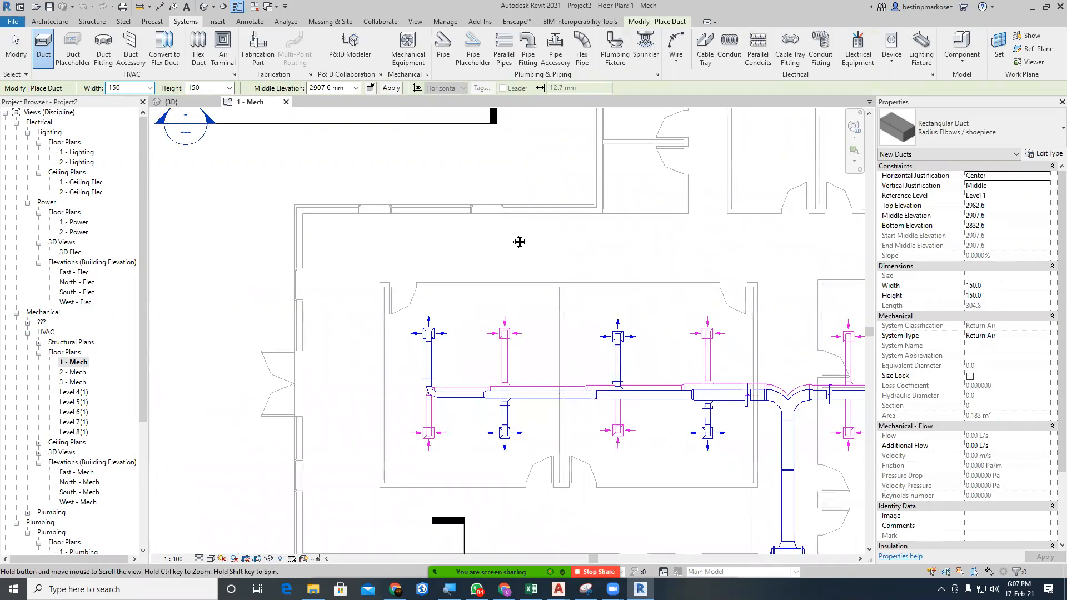
{"action": "left_click", "coordinate": [1008, 136]}
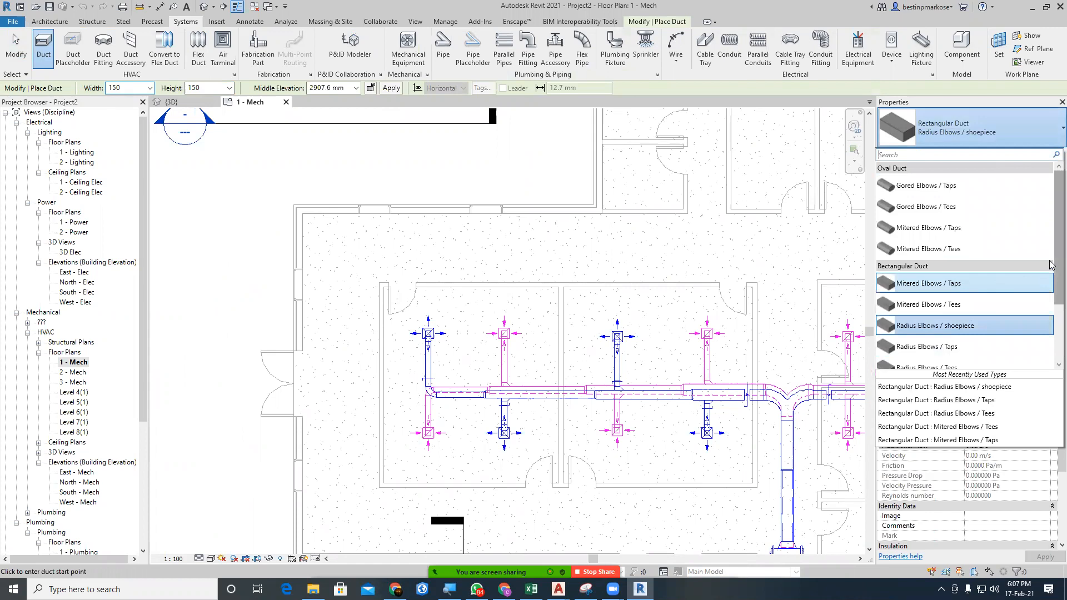
{"action": "scroll", "coordinate": [1051, 311], "scroll_direction": "down", "scroll_amount": 1}
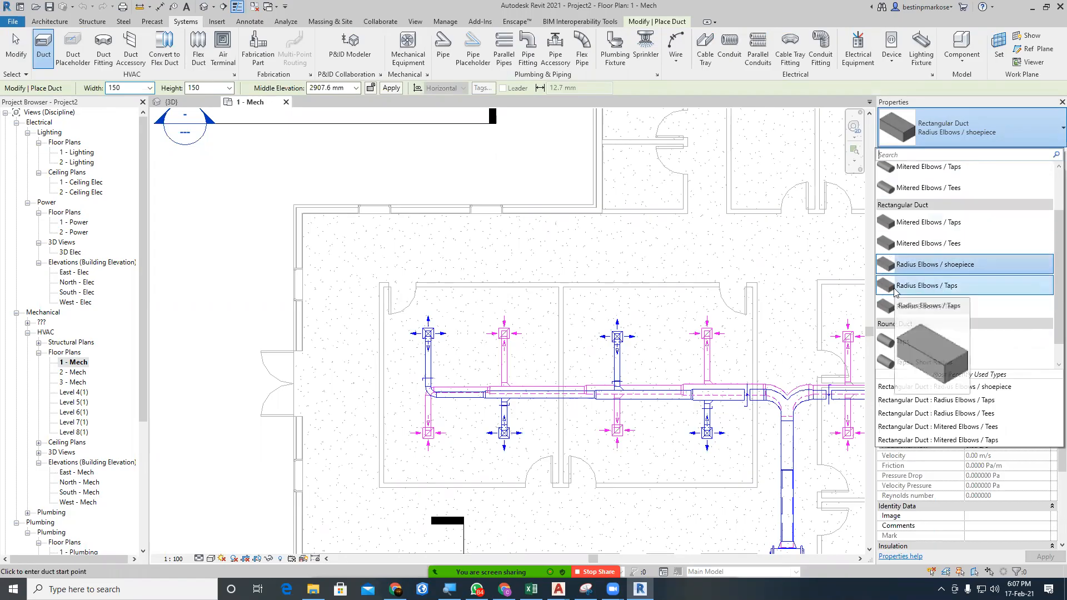
{"action": "left_click", "coordinate": [926, 286]}
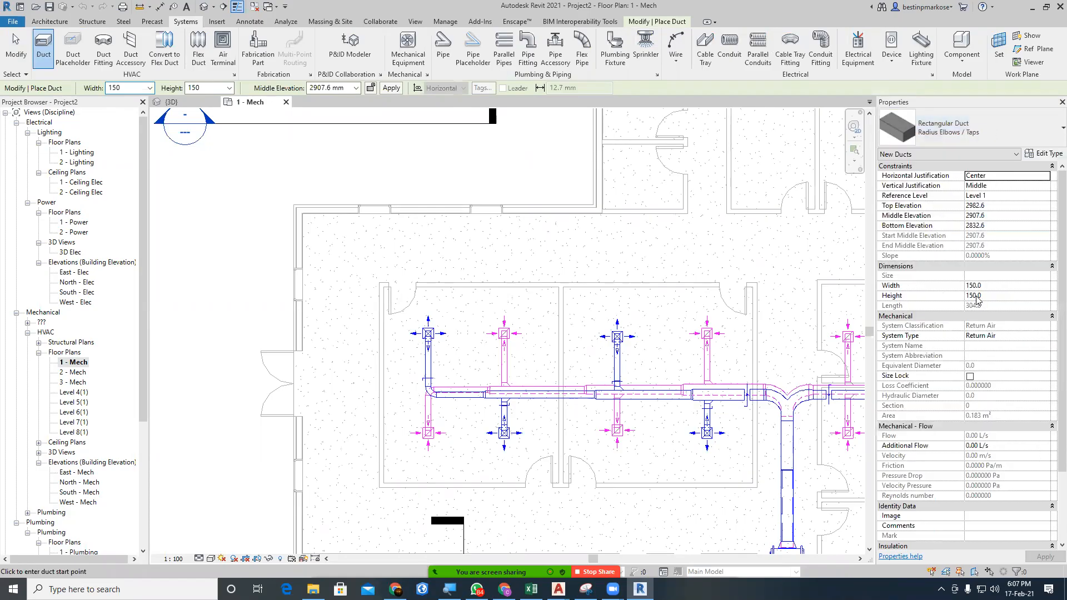
{"action": "left_click", "coordinate": [1012, 336]}
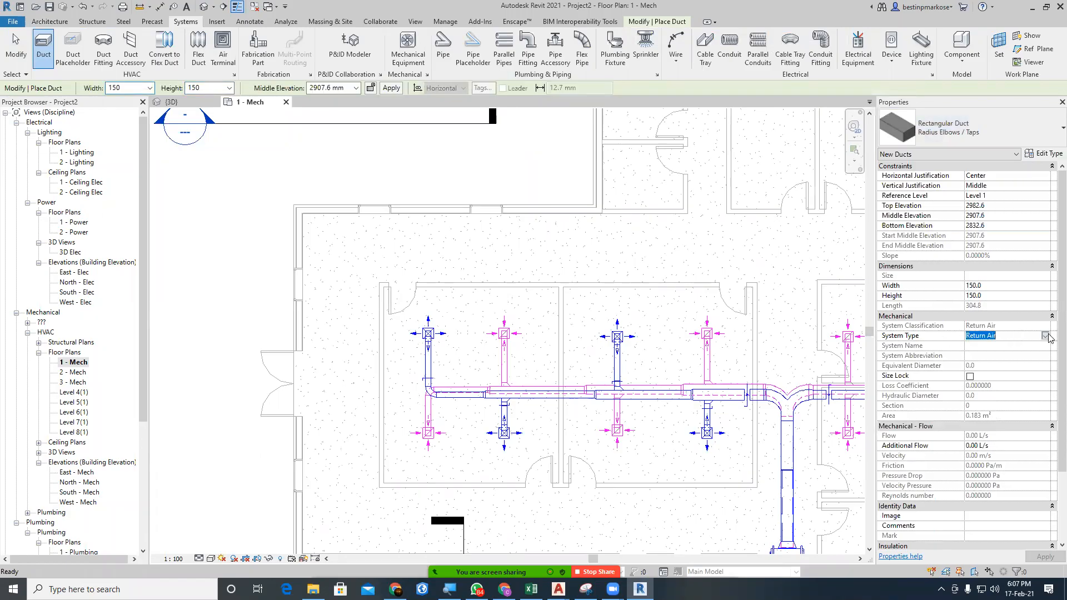
{"action": "left_click", "coordinate": [1045, 335]}
{"action": "left_click", "coordinate": [980, 363]}
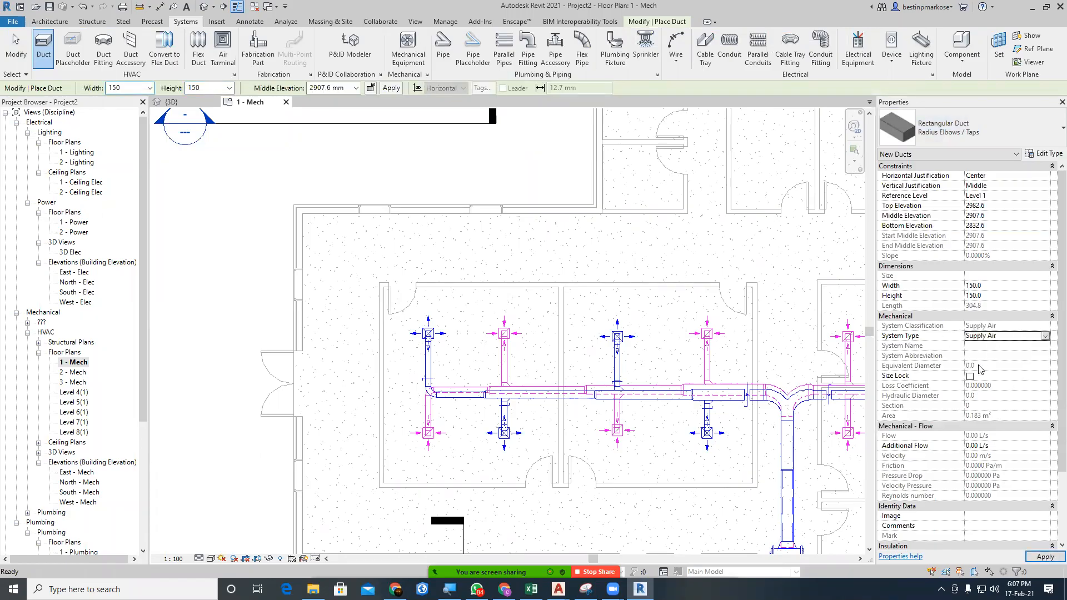
Set the new duct's width to 500 mm and its height to 200 mm.
{"action": "double_click", "coordinate": [131, 88]}
{"action": "type", "text": "500"}
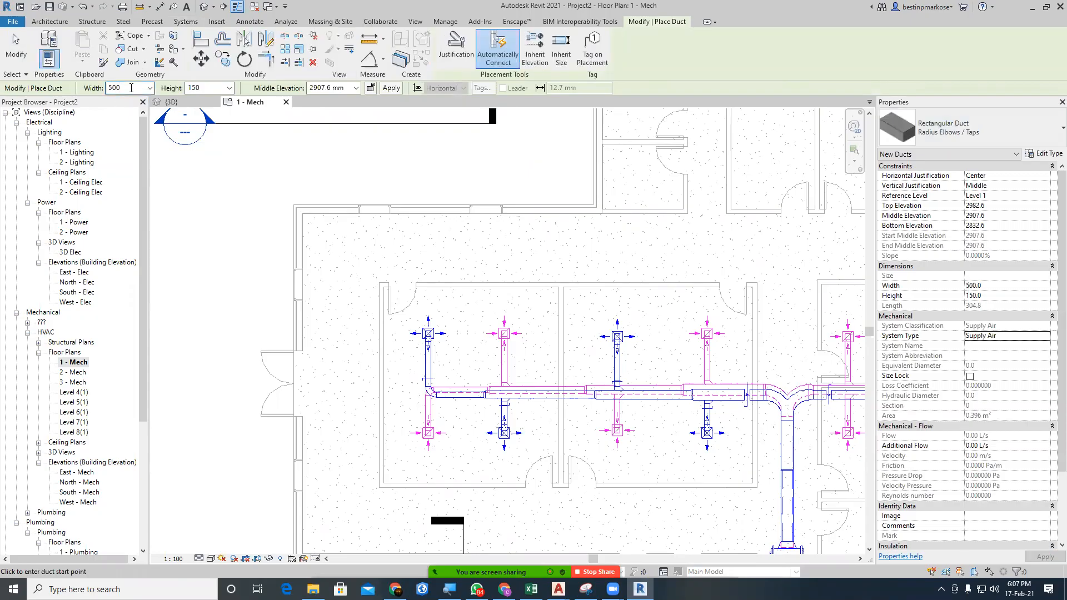
{"action": "left_click", "coordinate": [202, 89]}
{"action": "double_click", "coordinate": [202, 89]}
{"action": "type", "text": "200"}
{"action": "key", "text": "Return"}
Draw an S-shaped duct run above the building's upper-left corner: horizontal, vertically upward, and horizontal again to the right.
{"action": "middle_click_drag", "start_coordinate": [292, 225], "coordinate": [277, 338]}
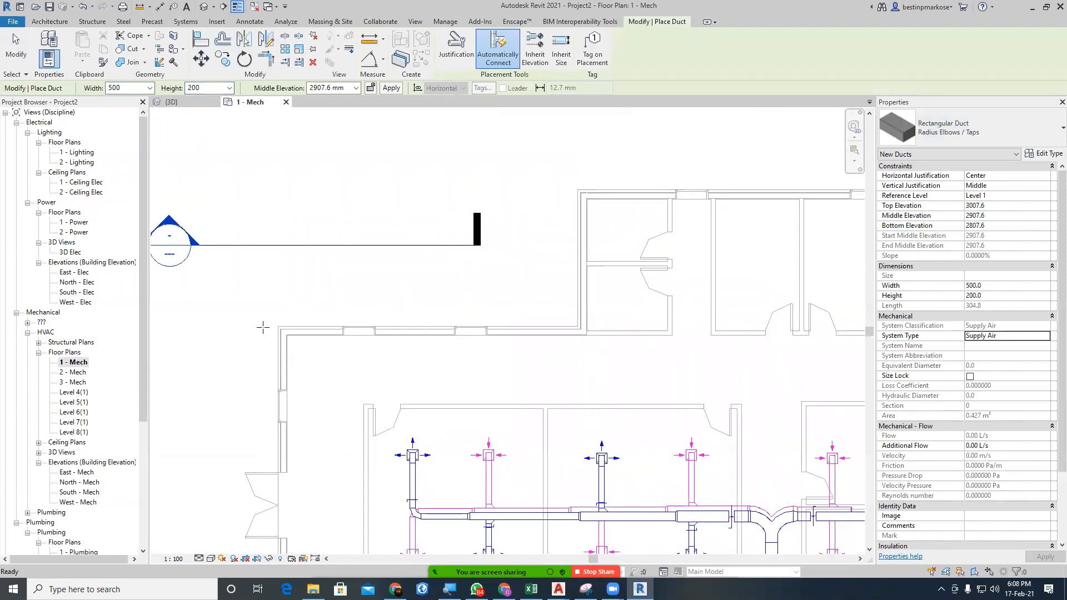
{"action": "left_click", "coordinate": [239, 268]}
{"action": "left_click", "coordinate": [379, 269]}
{"action": "left_click", "coordinate": [379, 152]}
{"action": "left_click", "coordinate": [502, 153]}
{"action": "middle_click_drag", "start_coordinate": [524, 202], "coordinate": [537, 296]}
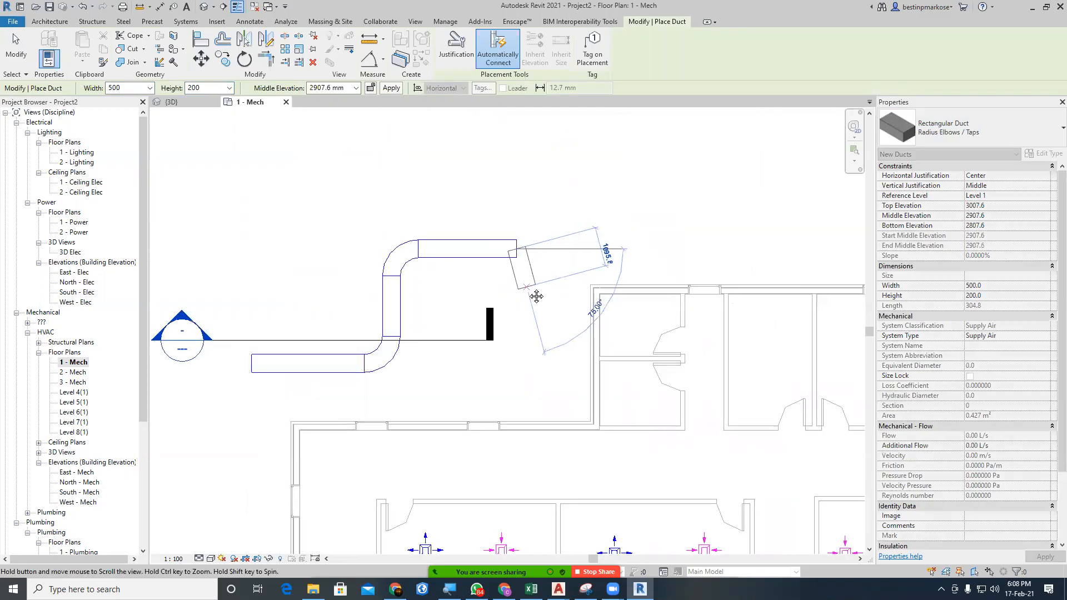
{"action": "key", "text": "Escape"}
Draw a vertical branch duct upward from the middle of the run's upper horizontal segment, end the Duct command, and check the tap selection.
{"action": "middle_click_drag", "start_coordinate": [516, 345], "coordinate": [481, 356]}
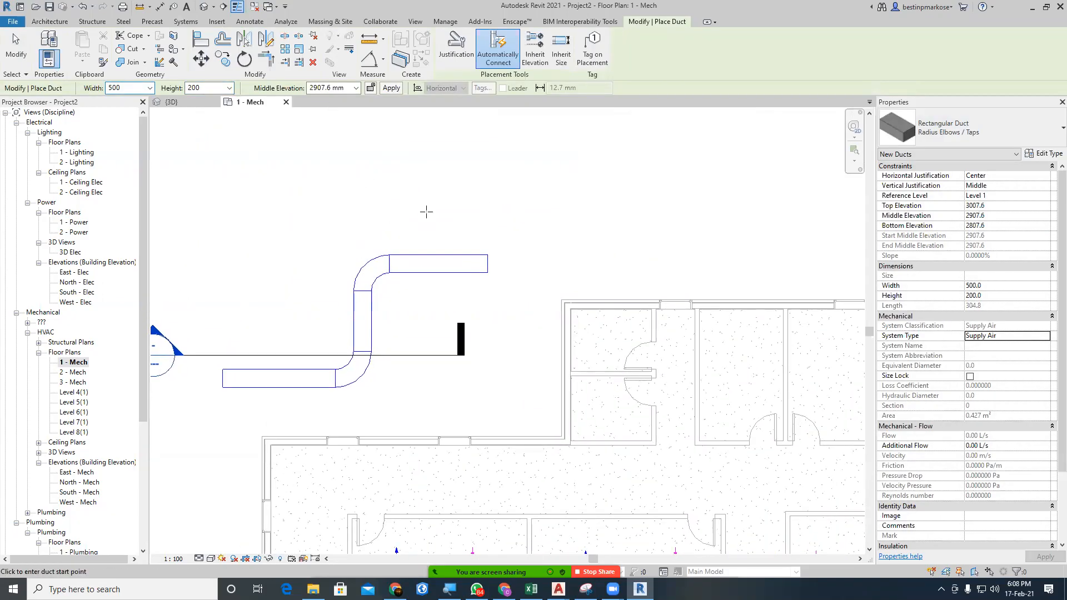
{"action": "left_click", "coordinate": [447, 265]}
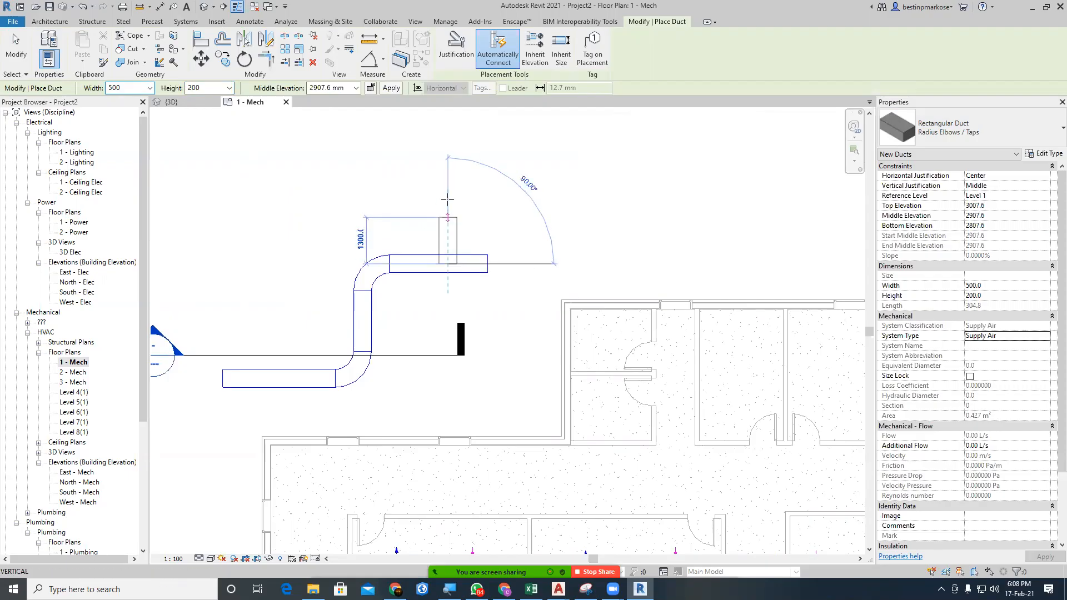
{"action": "left_click", "coordinate": [448, 178]}
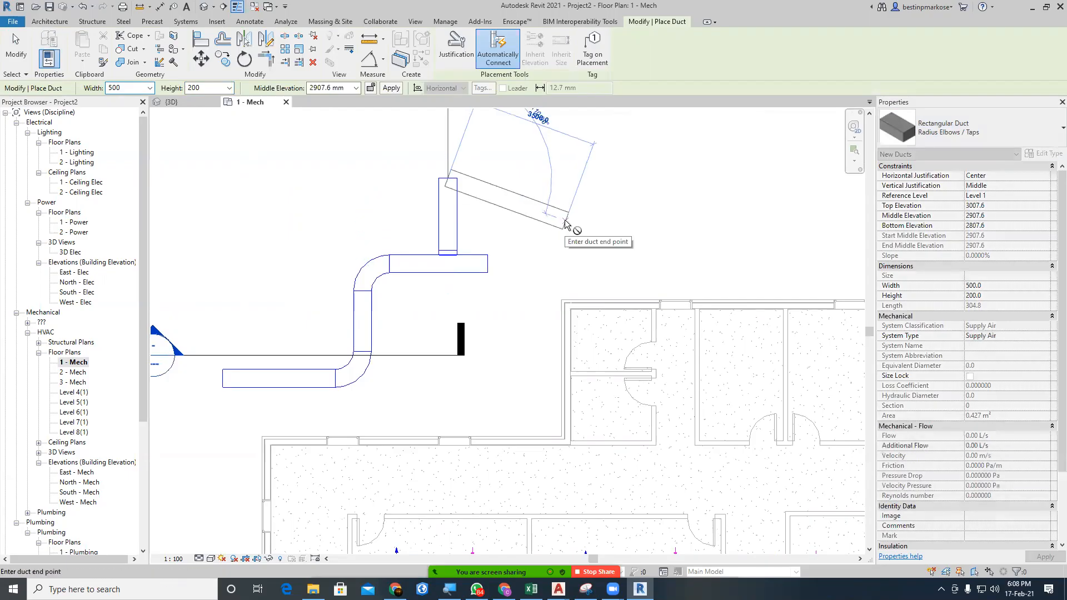
{"action": "key", "text": "Escape"}
{"action": "key", "text": "Escape"}
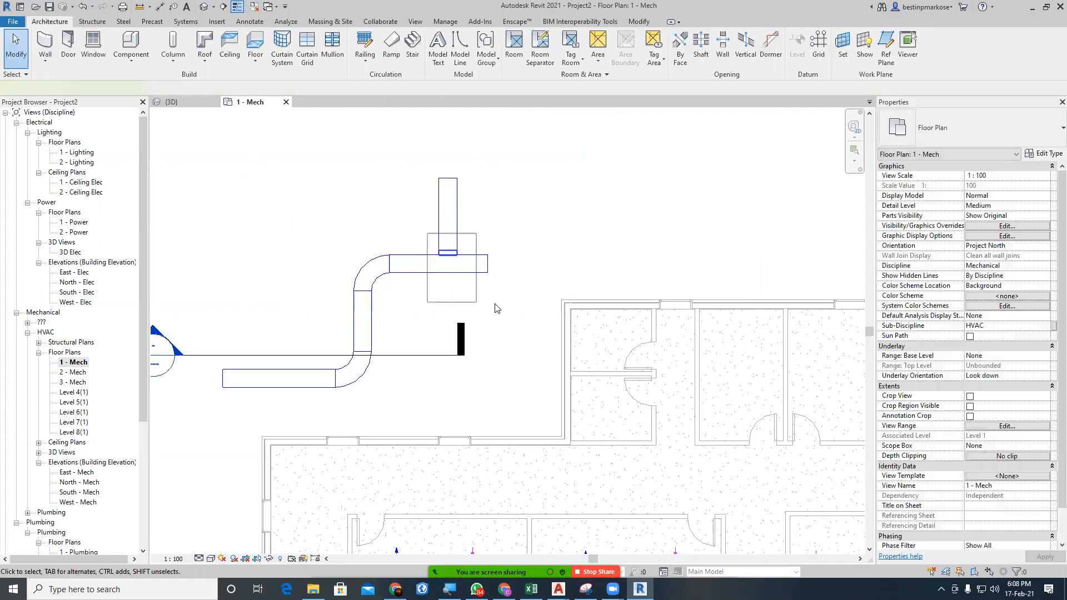
{"action": "left_click_drag", "start_coordinate": [427, 233], "coordinate": [495, 304]}
{"action": "key", "text": "Escape"}
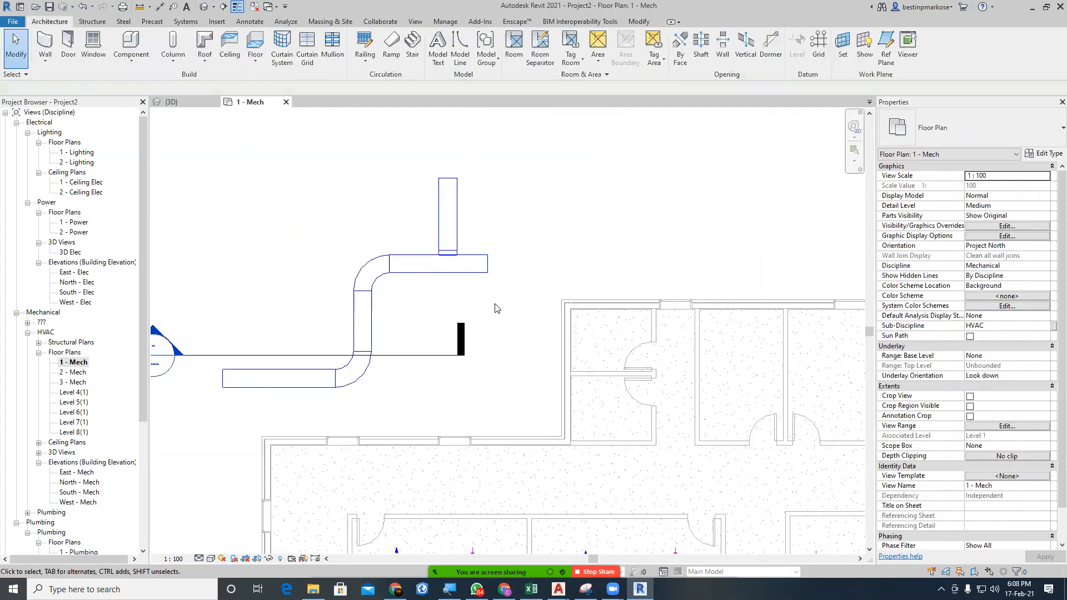
Draw a second duct run up and to the right of the first: horizontal, vertically downward, and horizontal again to the right.
{"action": "middle_click_drag", "start_coordinate": [535, 310], "coordinate": [530, 333]}
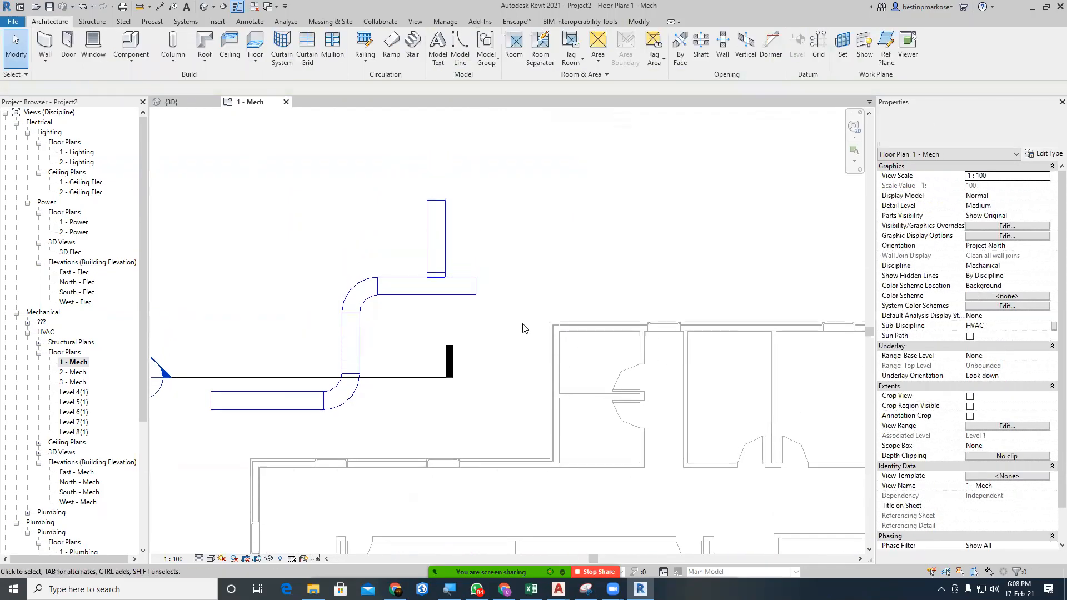
{"action": "middle_click_drag", "start_coordinate": [512, 282], "coordinate": [494, 366]}
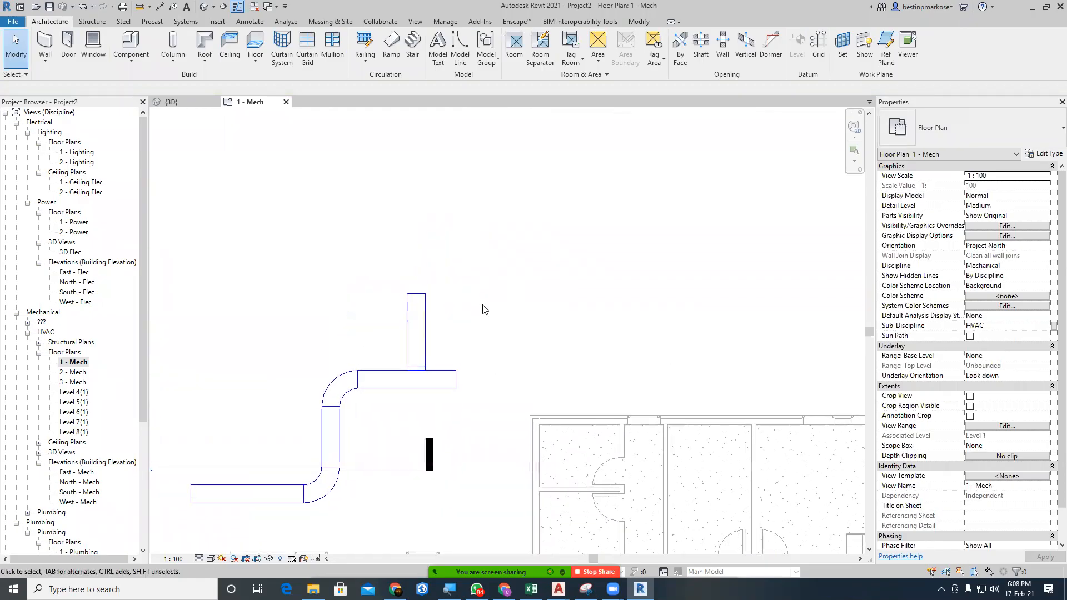
{"action": "key", "text": "d"}
{"action": "key", "text": "t"}
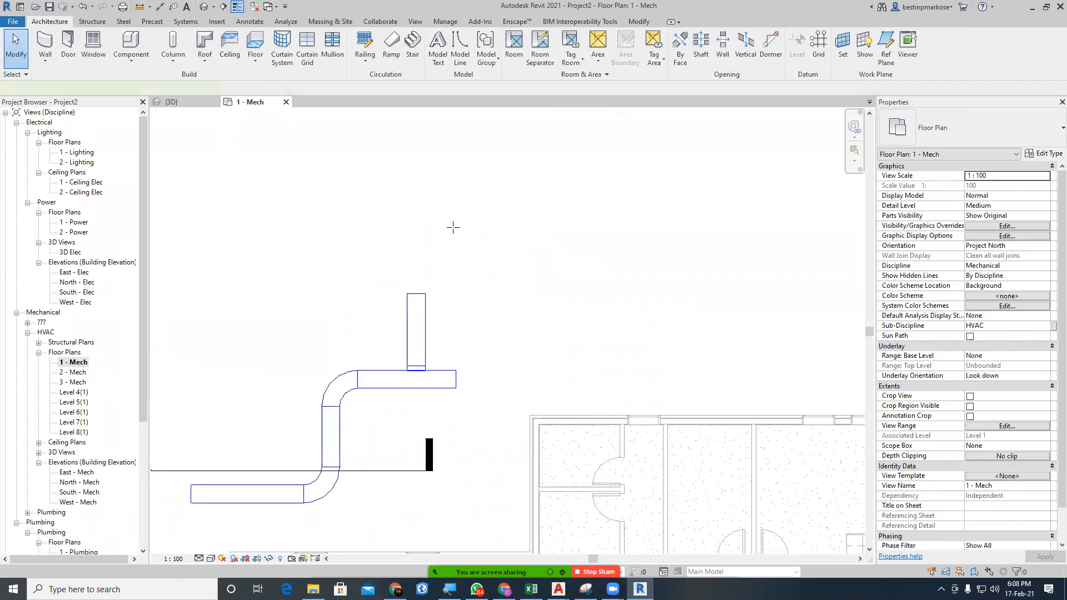
{"action": "left_click", "coordinate": [456, 228]}
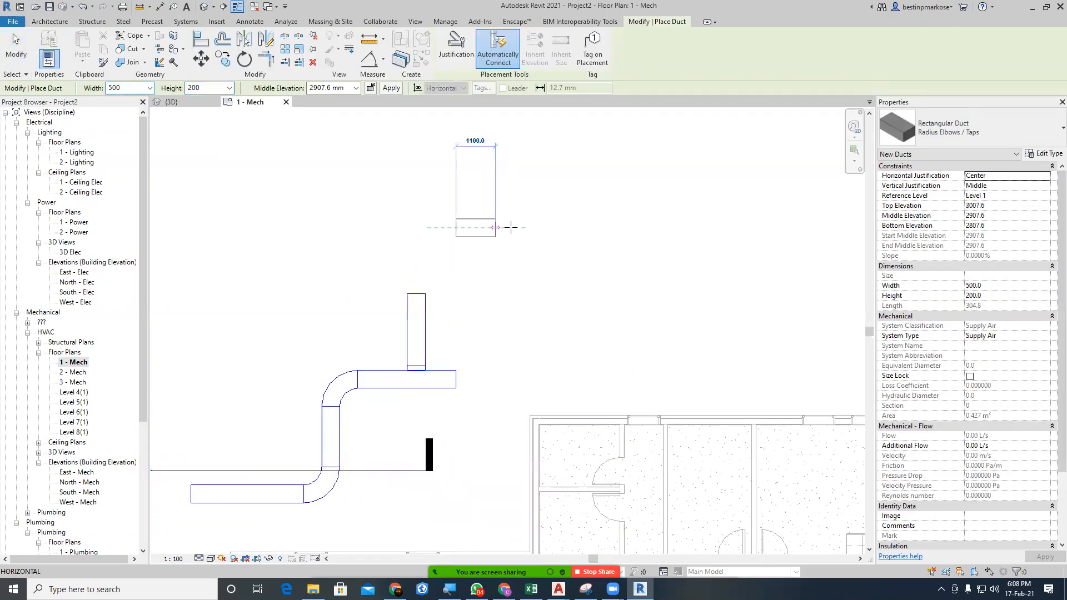
{"action": "left_click", "coordinate": [602, 353]}
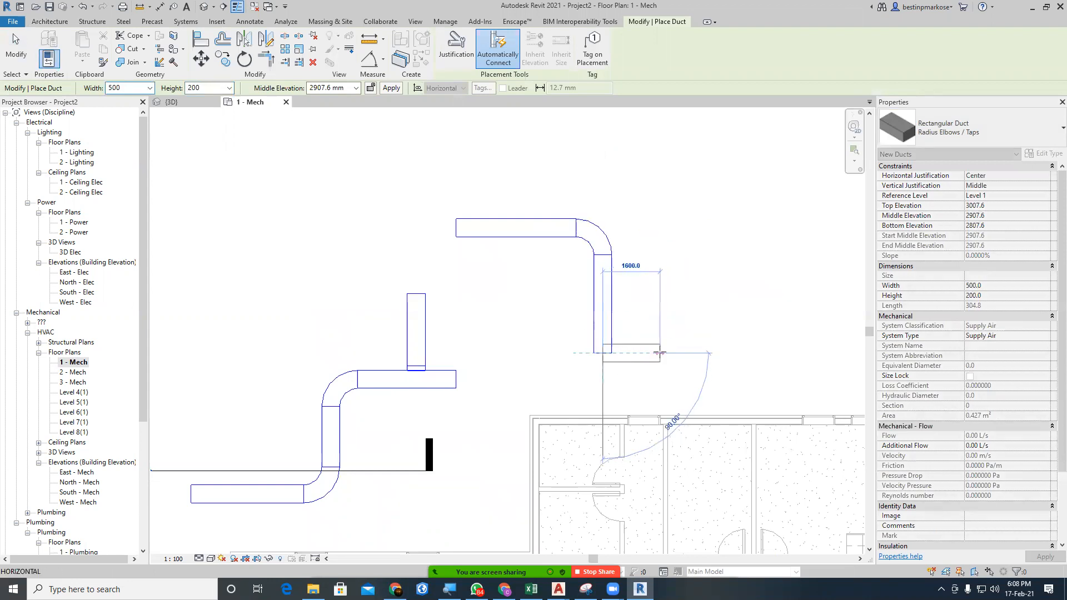
{"action": "left_click", "coordinate": [750, 353]}
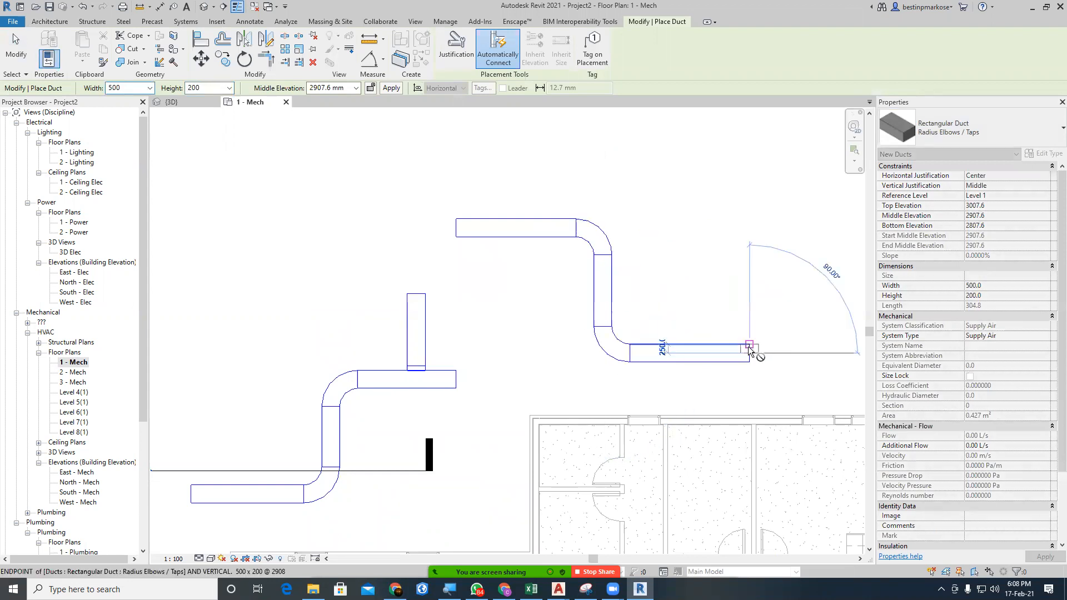
{"action": "key", "text": "Escape"}
{"action": "key", "text": "Escape"}
Inspect the type properties of the Radius Elbows / Taps duct and close them without making changes.
{"action": "middle_click_drag", "start_coordinate": [508, 386], "coordinate": [656, 323]}
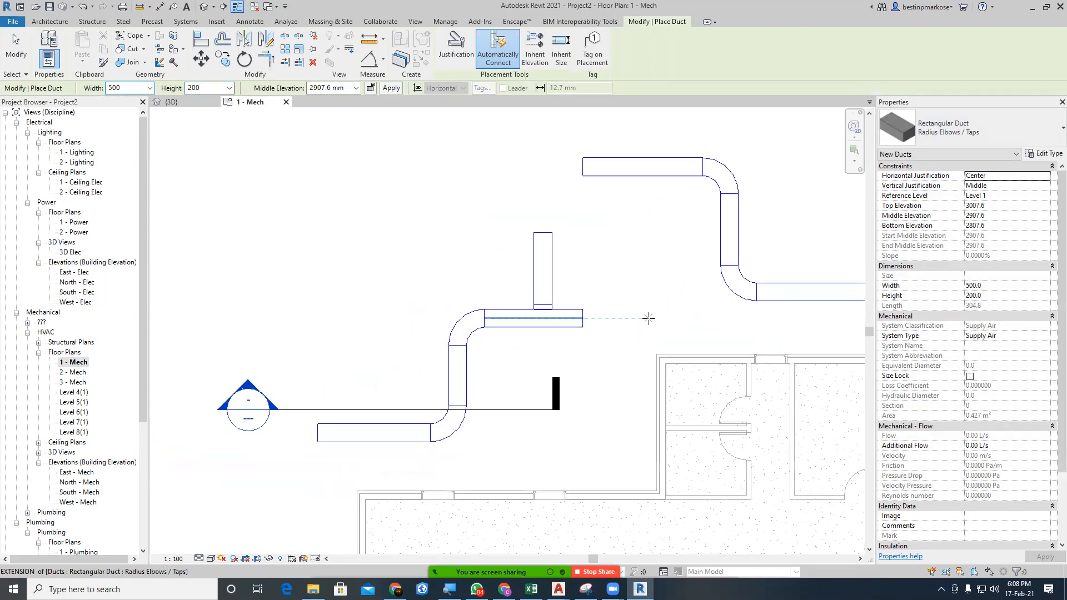
{"action": "middle_click_drag", "start_coordinate": [622, 408], "coordinate": [669, 398]}
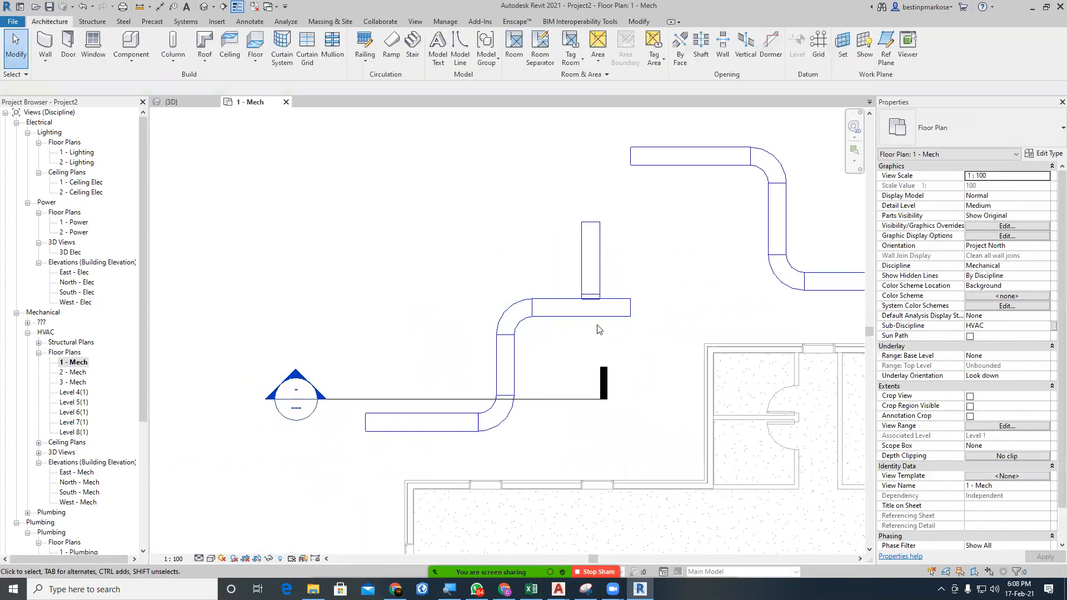
{"action": "scroll", "coordinate": [608, 311], "scroll_direction": "up", "scroll_amount": 4}
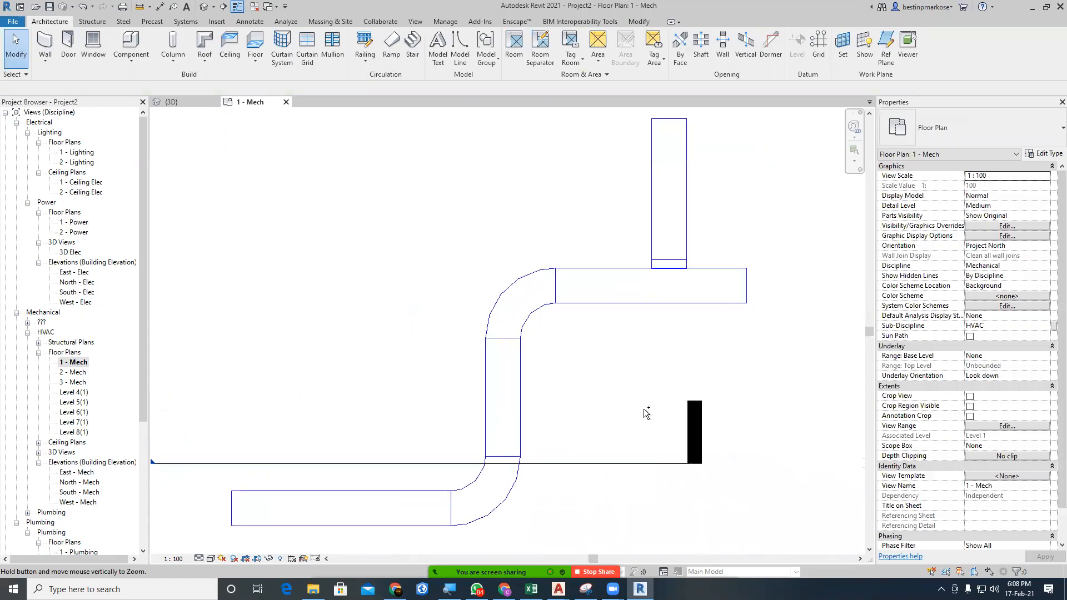
{"action": "middle_click_drag", "start_coordinate": [640, 318], "coordinate": [598, 308]}
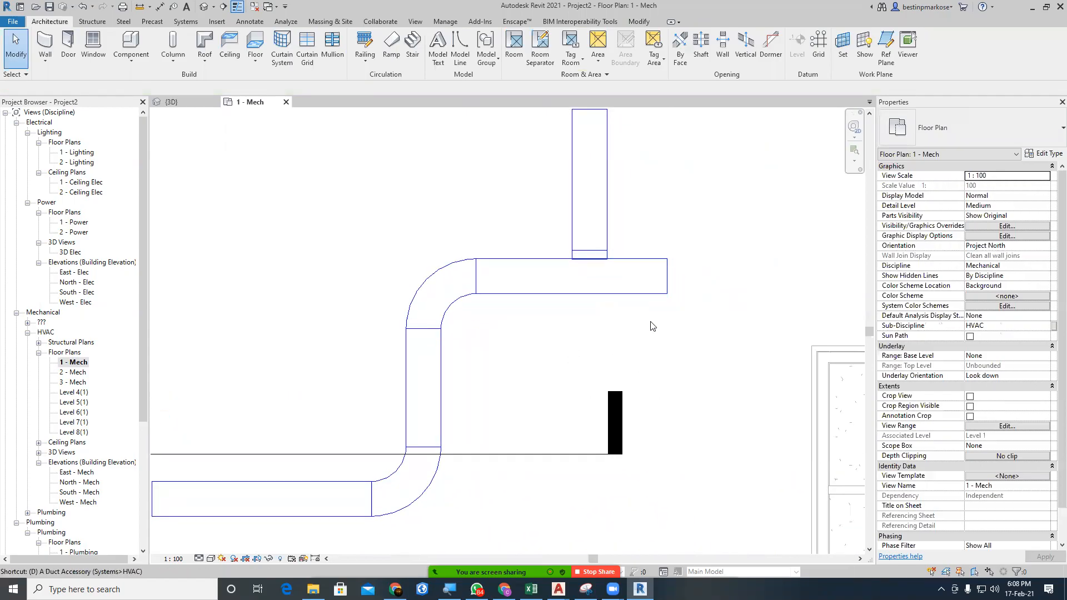
{"action": "key", "text": "d"}
{"action": "key", "text": "t"}
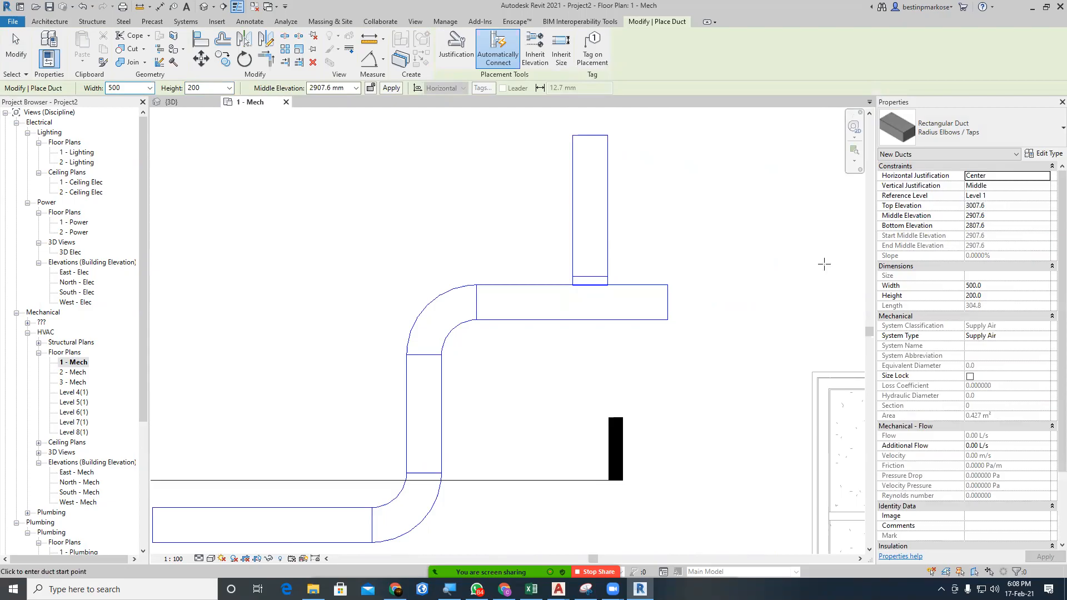
{"action": "left_click", "coordinate": [1049, 155]}
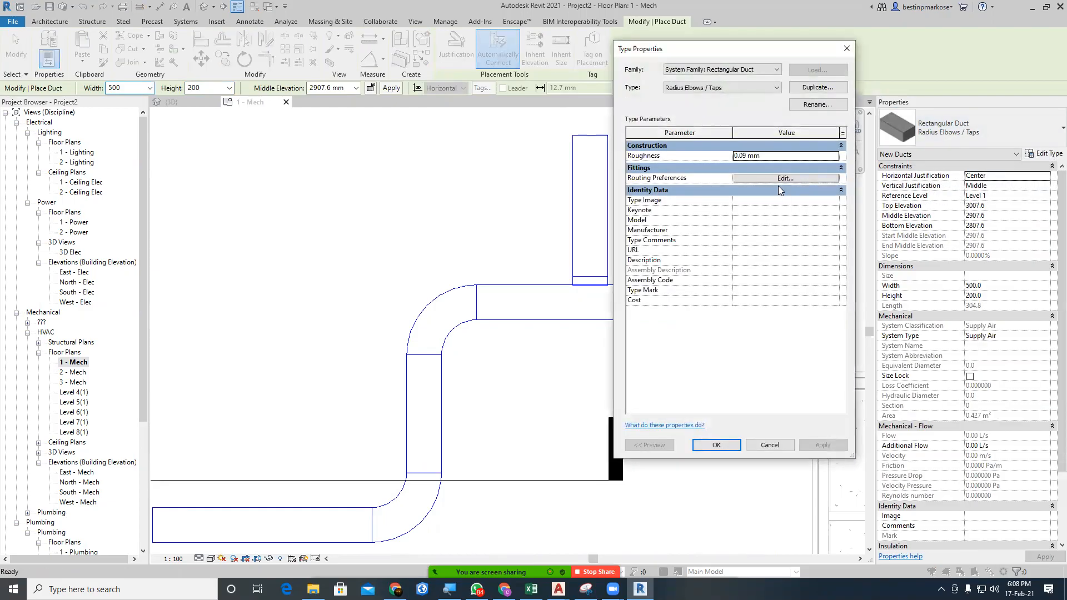
{"action": "key", "text": "Escape"}
{"action": "key", "text": "Escape"}
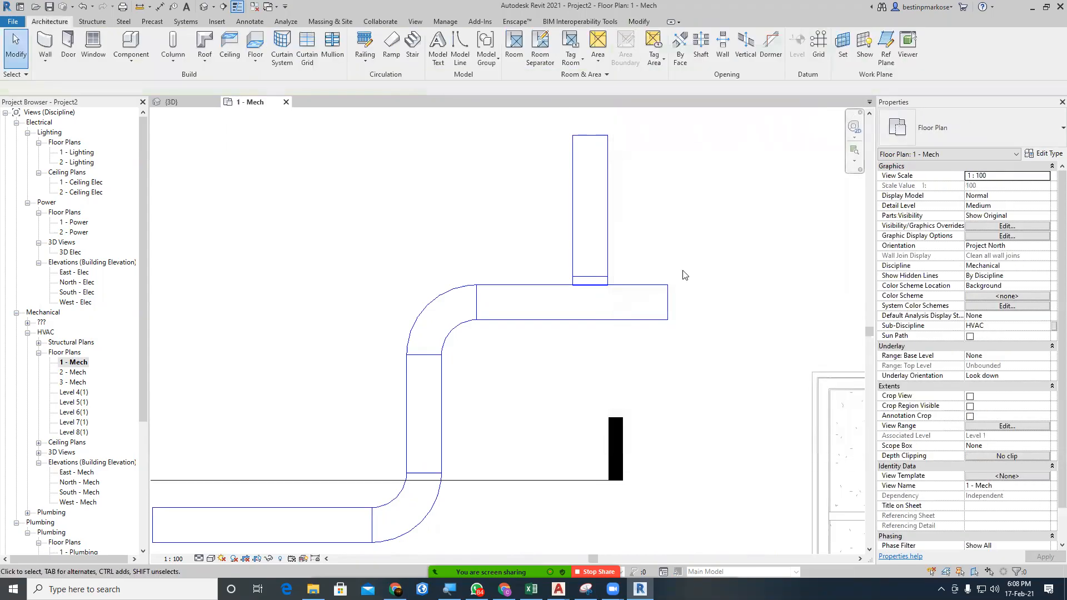
Delete the entire connected duct network of the first run, including its elbows and the tapped branch.
{"action": "middle_click_drag", "start_coordinate": [691, 220], "coordinate": [579, 336], "text": "ctrl"}
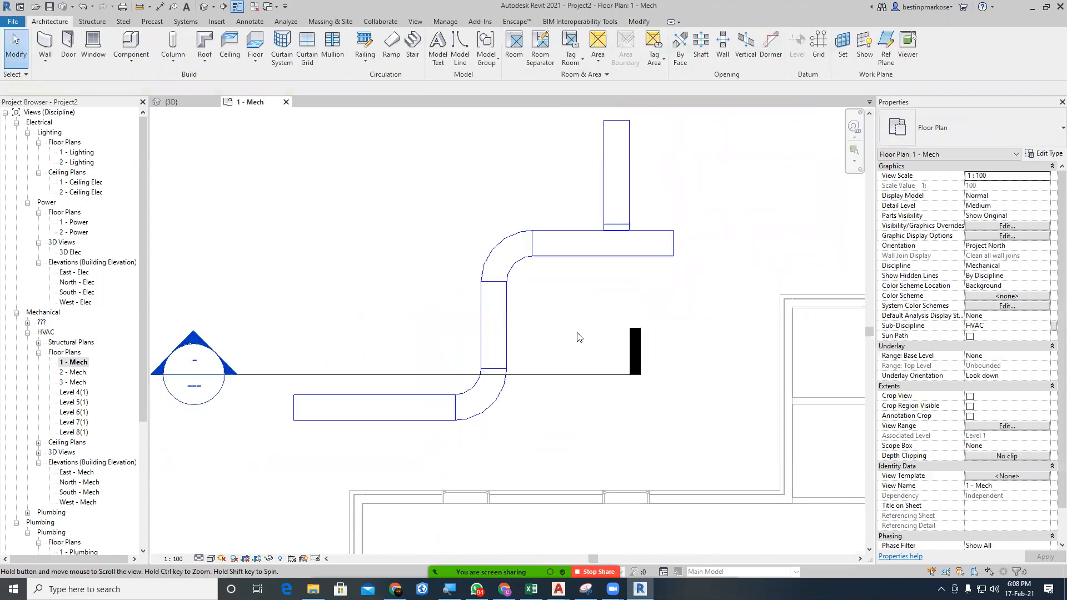
{"action": "key", "text": "Tab"}
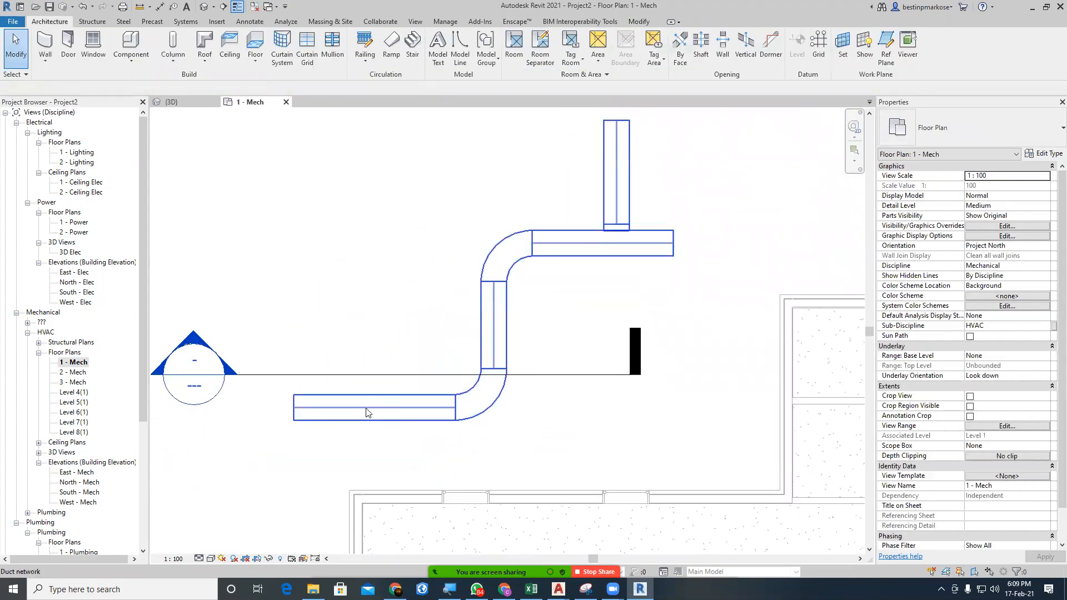
{"action": "left_click", "coordinate": [367, 413]}
{"action": "key", "text": "Delete"}
Start a new duct with the Rectangular Duct type Radius Elbows / shoepiece, keeping Supply Air as the system type.
{"action": "scroll", "coordinate": [577, 331], "scroll_direction": "down", "scroll_amount": 2}
{"action": "scroll", "coordinate": [645, 371], "scroll_direction": "down", "scroll_amount": 2}
{"action": "scroll", "coordinate": [646, 368], "scroll_direction": "down", "scroll_amount": 1}
{"action": "middle_click_drag", "start_coordinate": [643, 379], "coordinate": [451, 212]}
{"action": "middle_click_drag", "start_coordinate": [699, 515], "coordinate": [655, 487]}
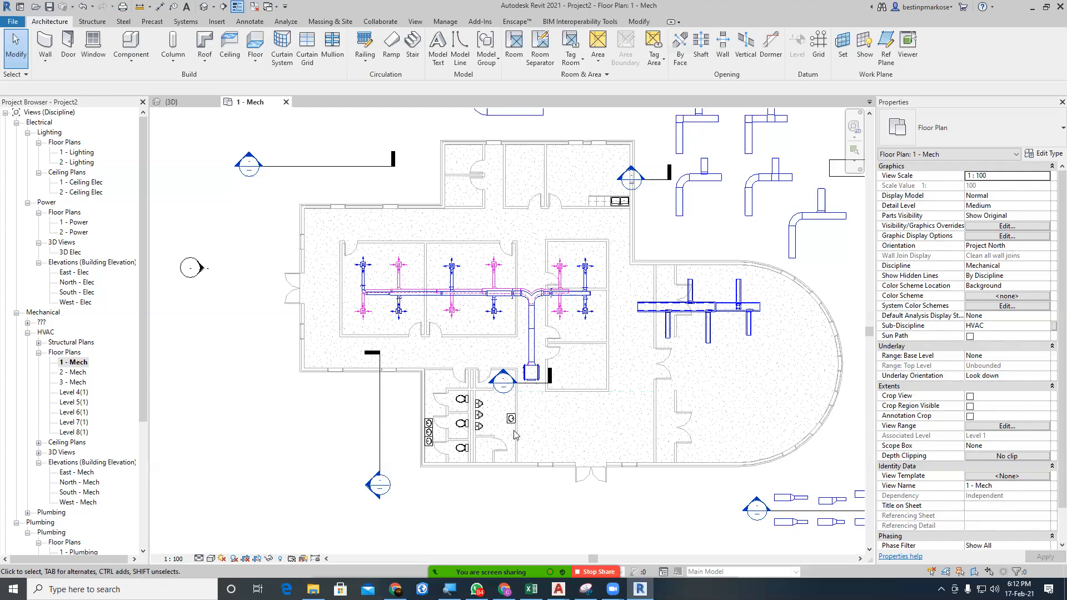
{"action": "key", "text": "d"}
{"action": "key", "text": "t"}
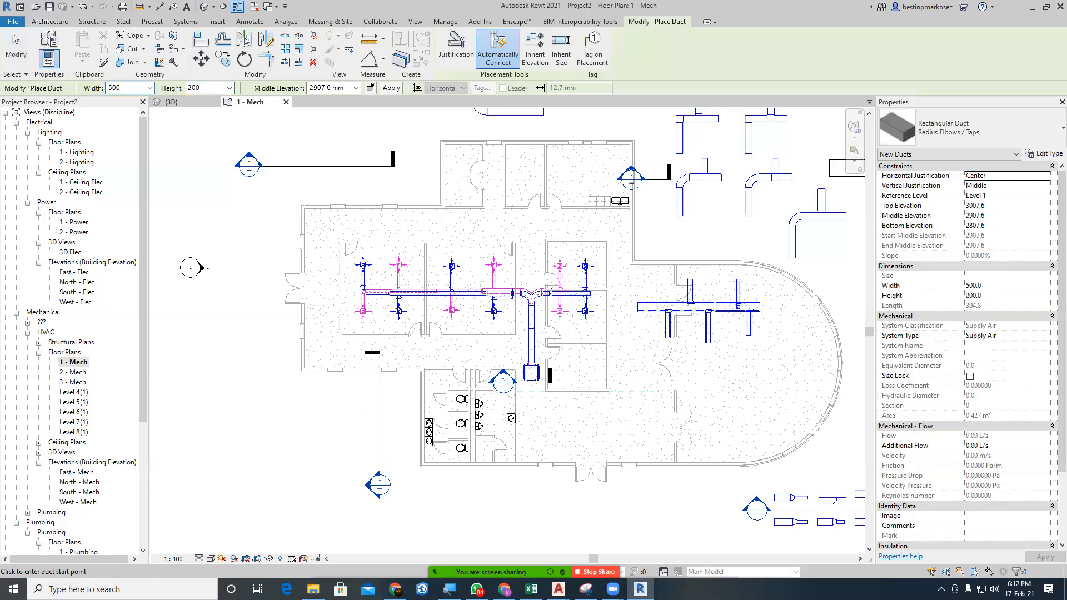
{"action": "left_click", "coordinate": [993, 127]}
{"action": "left_click", "coordinate": [945, 239]}
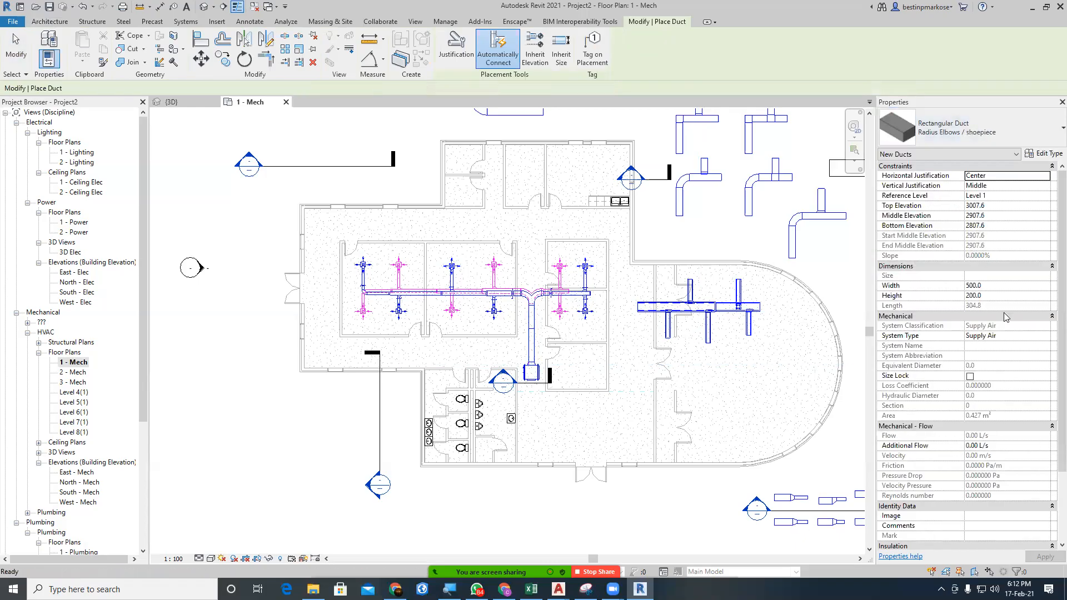
{"action": "left_click", "coordinate": [1006, 336]}
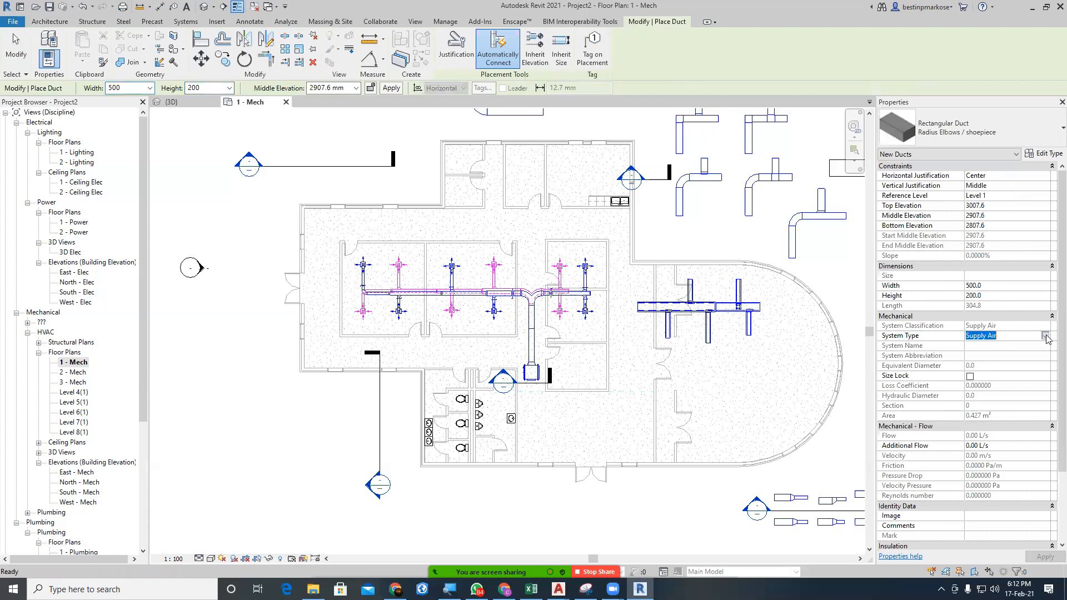
{"action": "left_click", "coordinate": [1046, 337]}
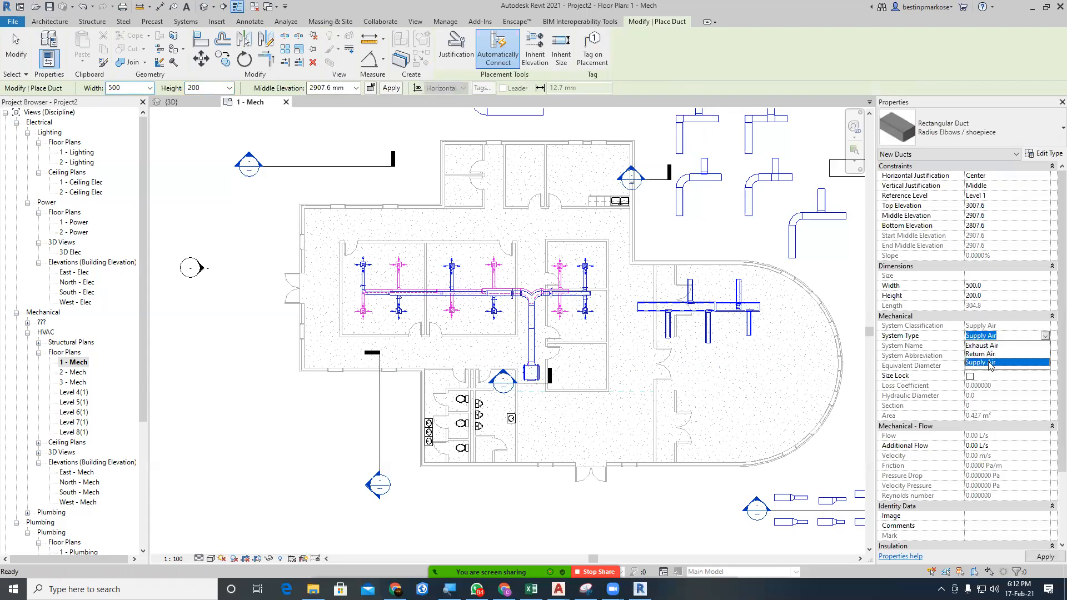
{"action": "left_click", "coordinate": [1021, 334]}
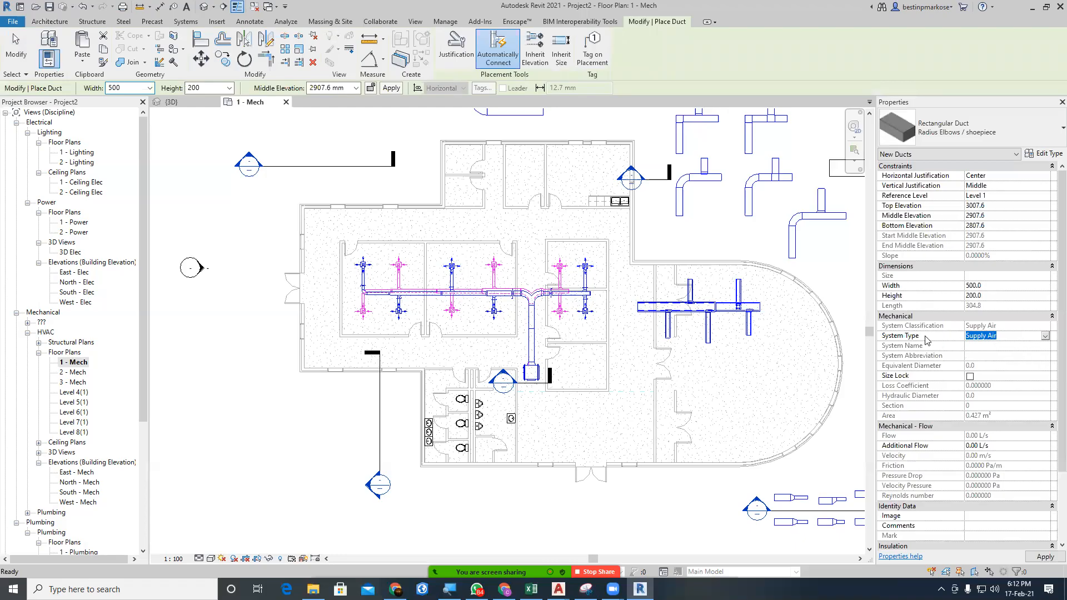
Review the available system types for the new duct and leave the duct command without choosing another one.
{"action": "left_click", "coordinate": [901, 338]}
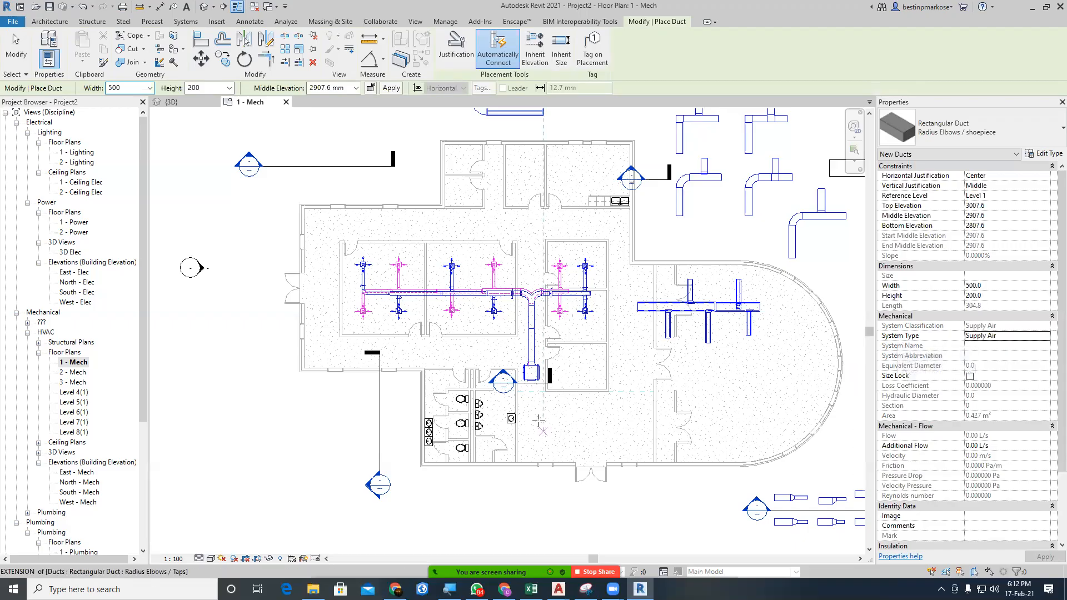
{"action": "left_click", "coordinate": [1015, 337]}
{"action": "left_click", "coordinate": [1045, 336]}
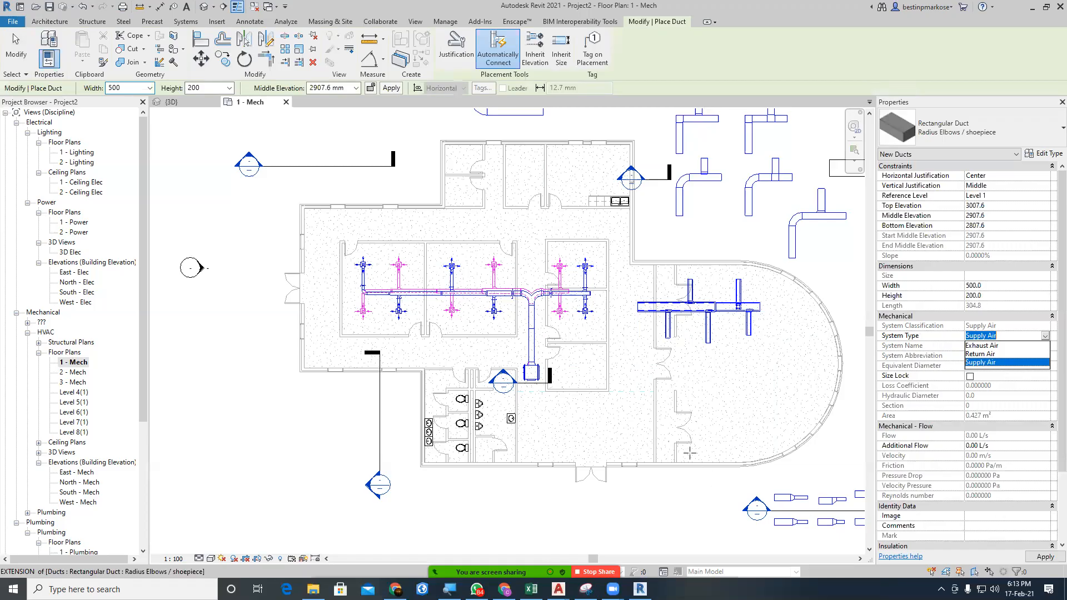
{"action": "key", "text": "Escape"}
{"action": "key", "text": "Escape"}
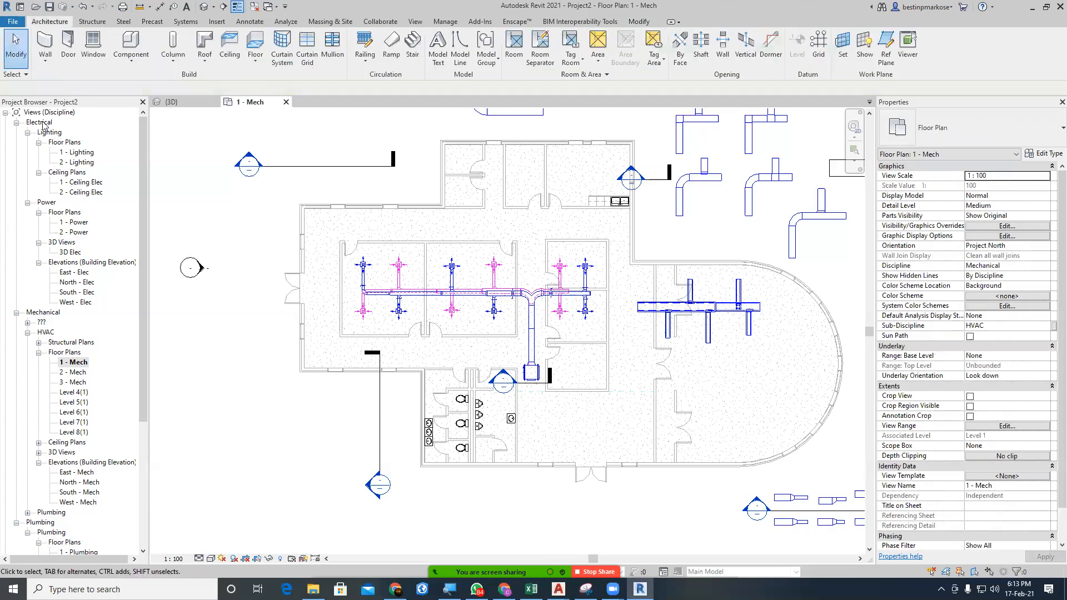
Expand the Duct System family among the project's families and look through its Exhaust Air, Return Air and Supply Air types.
{"action": "left_click", "coordinate": [6, 114]}
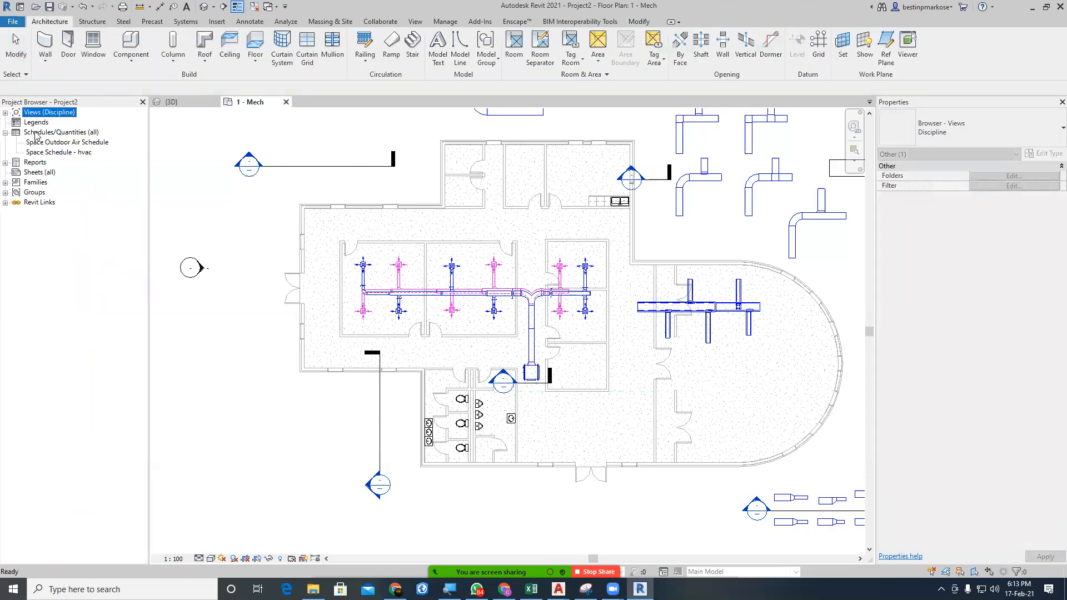
{"action": "left_click", "coordinate": [5, 182]}
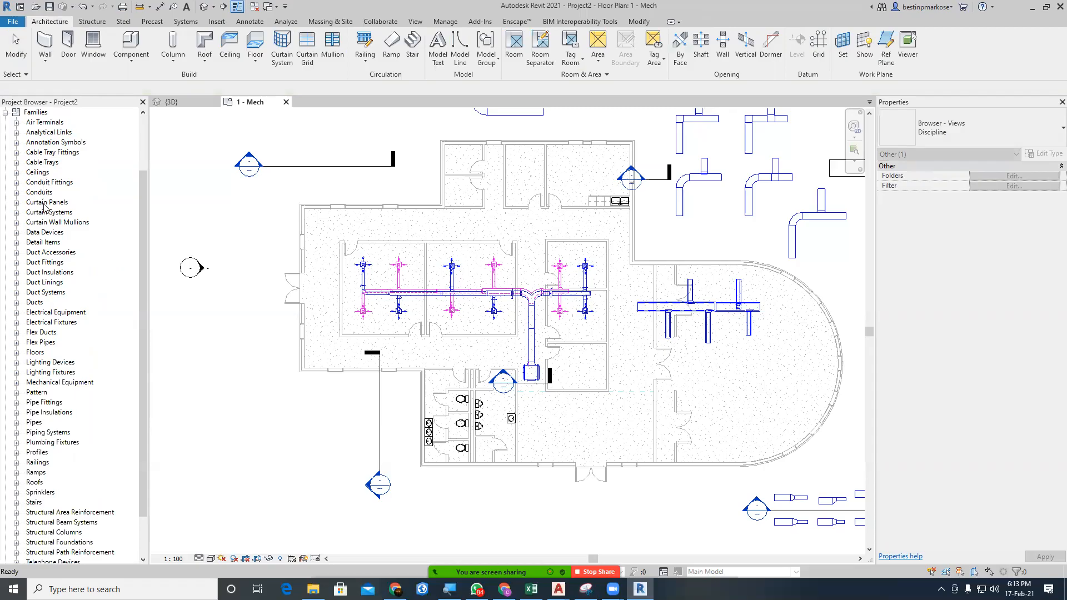
{"action": "left_click", "coordinate": [17, 293]}
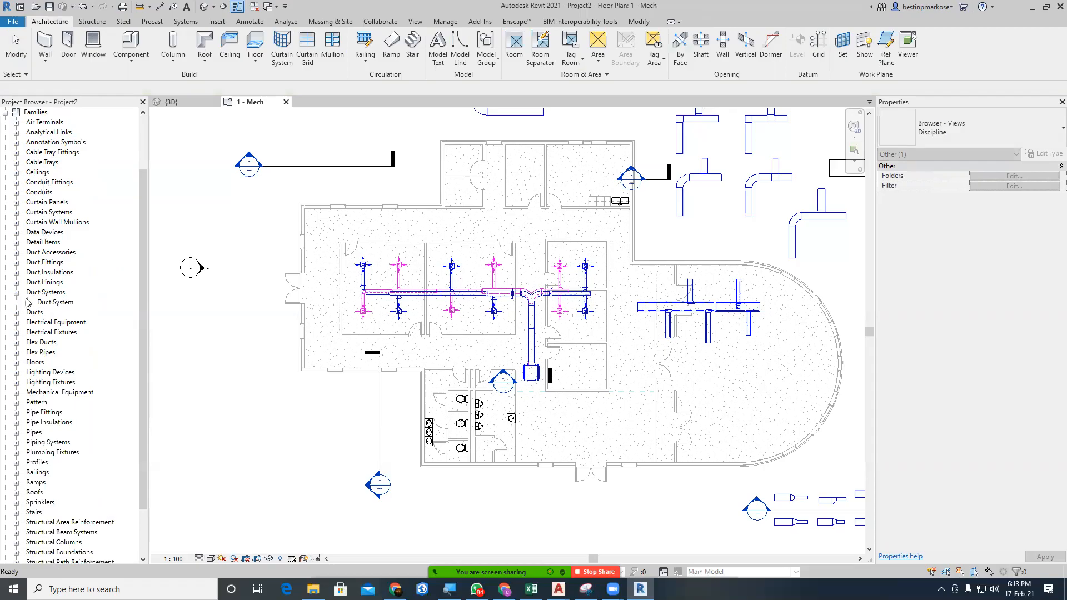
{"action": "left_click", "coordinate": [27, 302]}
{"action": "left_click", "coordinate": [61, 313]}
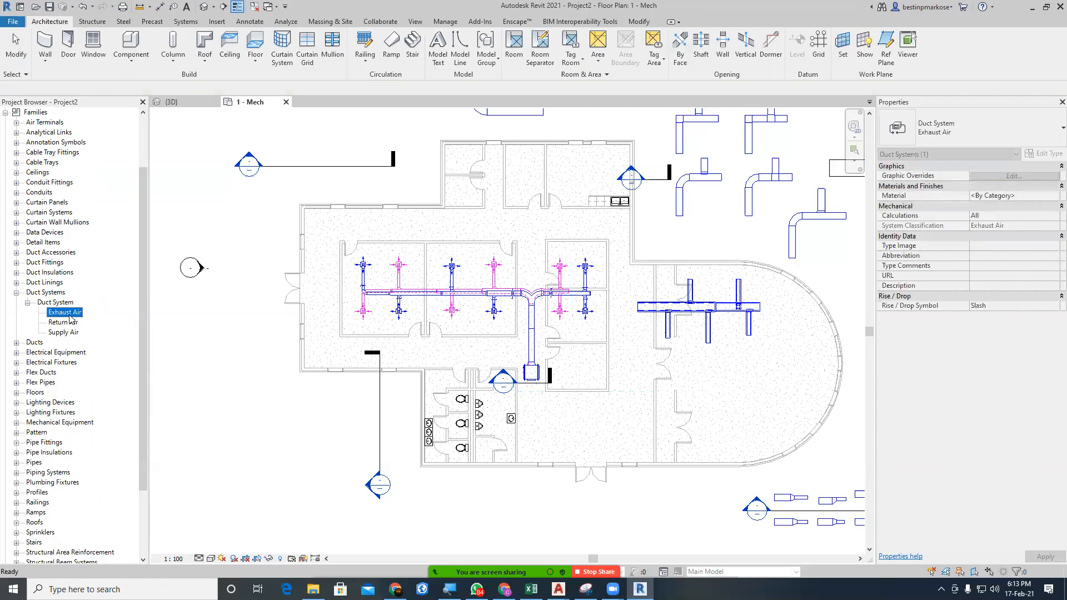
{"action": "left_click", "coordinate": [66, 323]}
{"action": "left_click", "coordinate": [66, 333]}
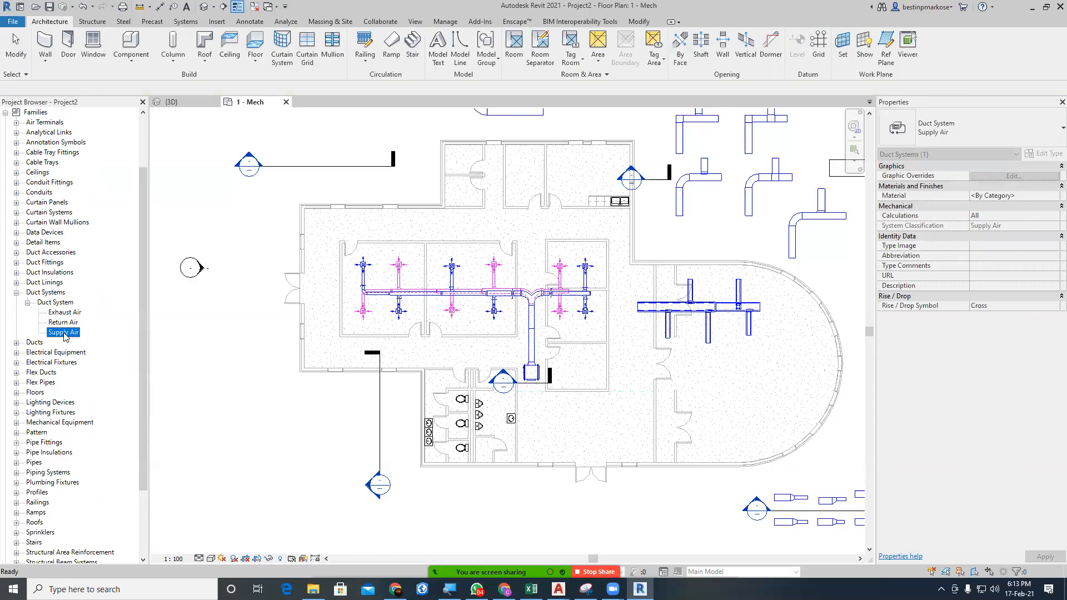
Duplicate the Supply Air duct system type and rename the copy Fresh Air.
{"action": "right_click", "coordinate": [65, 336]}
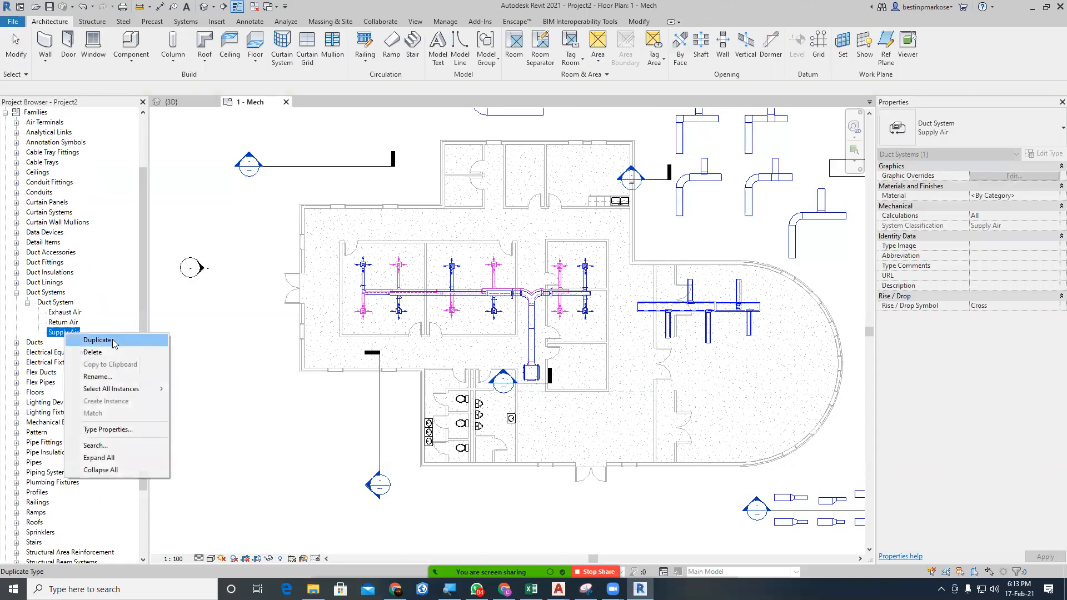
{"action": "left_click", "coordinate": [111, 340]}
{"action": "right_click", "coordinate": [68, 343]}
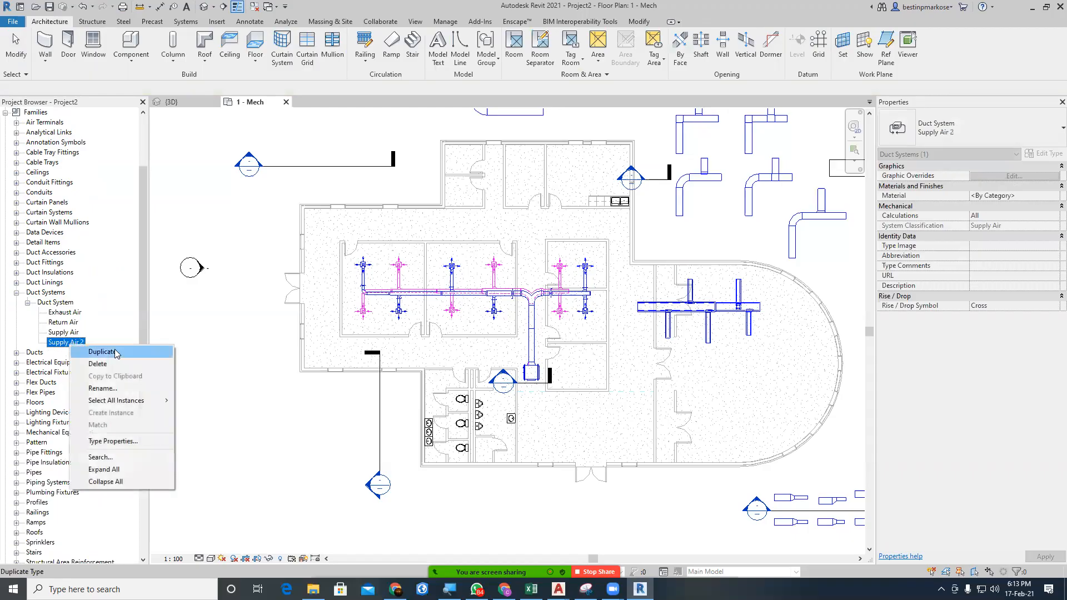
{"action": "left_click", "coordinate": [103, 389]}
{"action": "type", "text": "Fresh Air"}
{"action": "left_click", "coordinate": [236, 323]}
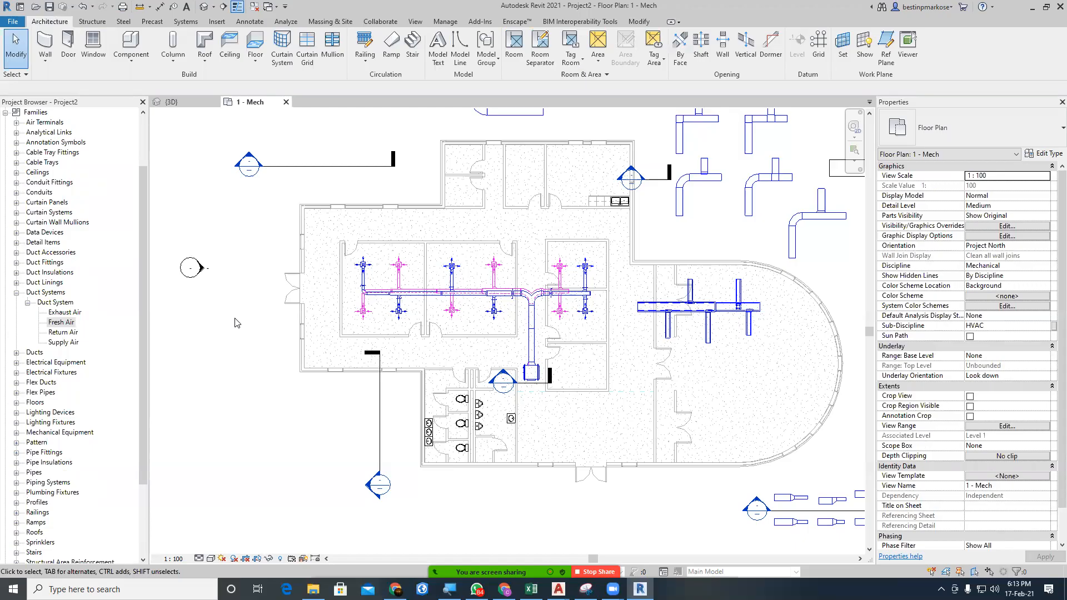
Draw a Radius Elbows / shoepiece duct run with system type Fresh Air in the curved room: horizontal, vertically upward, and horizontal again to the right.
{"action": "middle_click_drag", "start_coordinate": [665, 376], "coordinate": [552, 424]}
{"action": "key", "text": "t"}
{"action": "left_click", "coordinate": [1047, 338]}
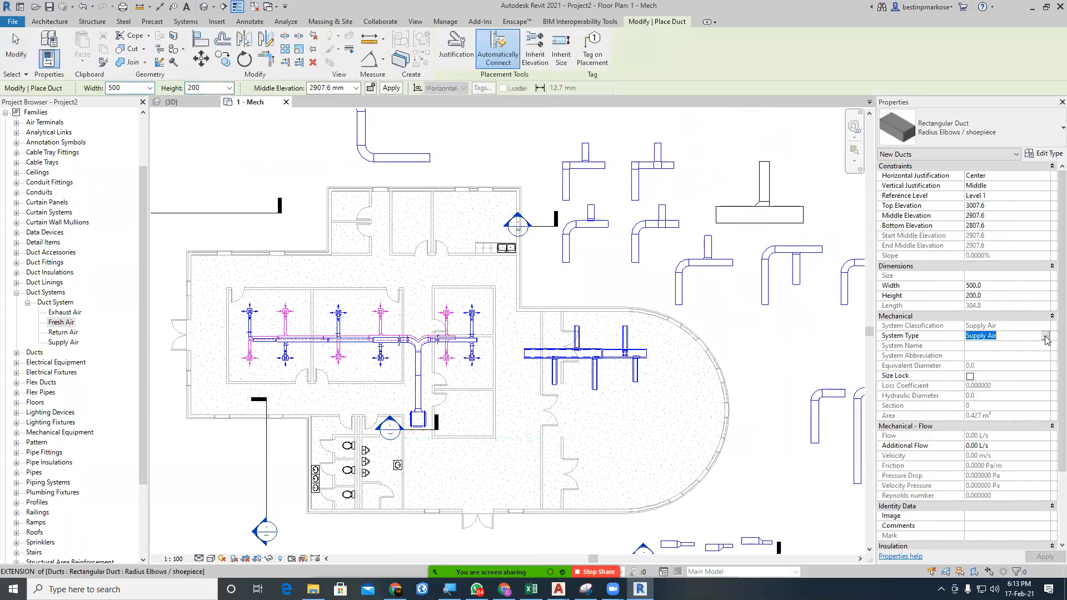
{"action": "left_click", "coordinate": [1046, 337]}
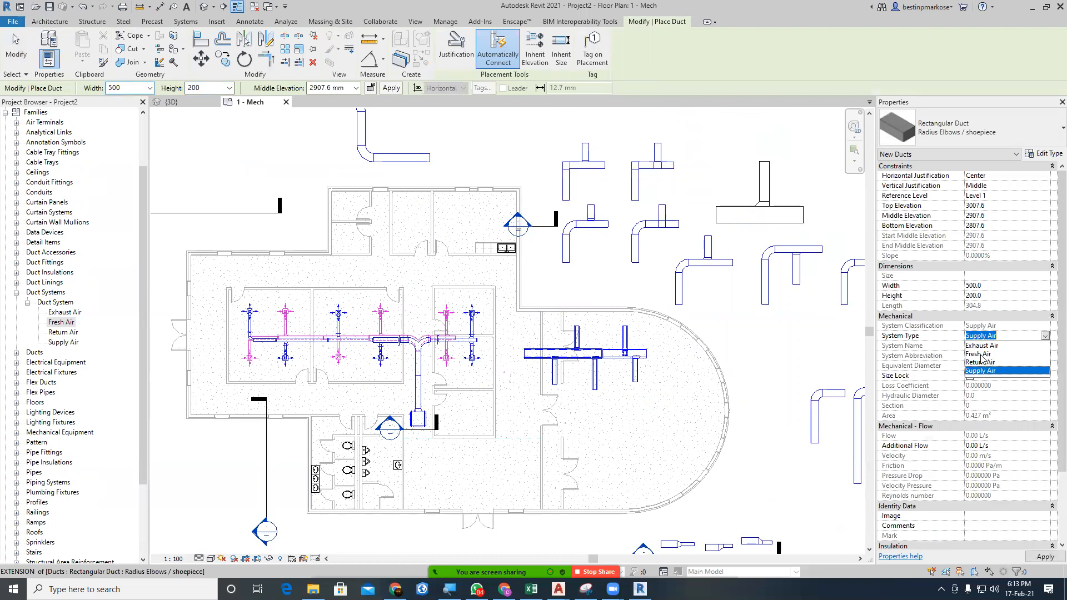
{"action": "left_click", "coordinate": [981, 355]}
{"action": "left_click", "coordinate": [595, 412]}
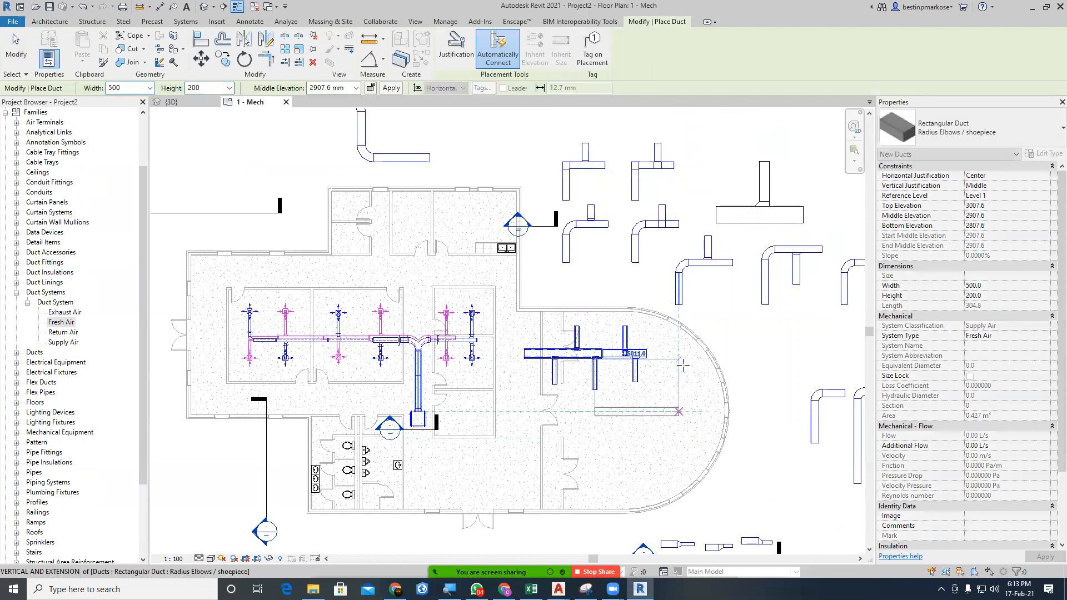
{"action": "left_click", "coordinate": [679, 412]}
{"action": "left_click", "coordinate": [679, 360]}
{"action": "left_click", "coordinate": [770, 360]}
{"action": "key", "text": "Escape"}
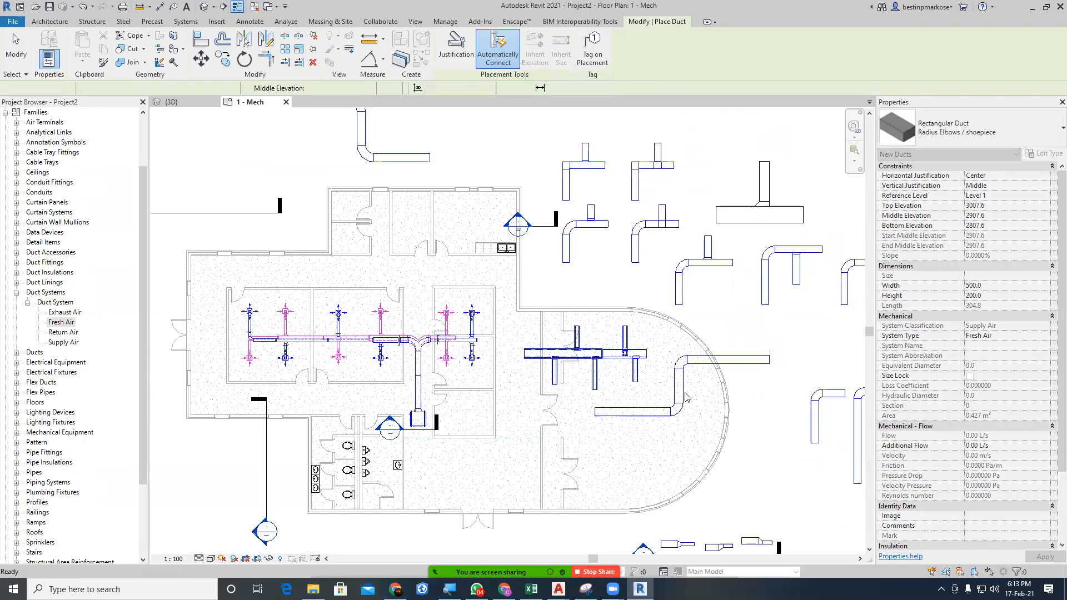
{"action": "key", "text": "Escape"}
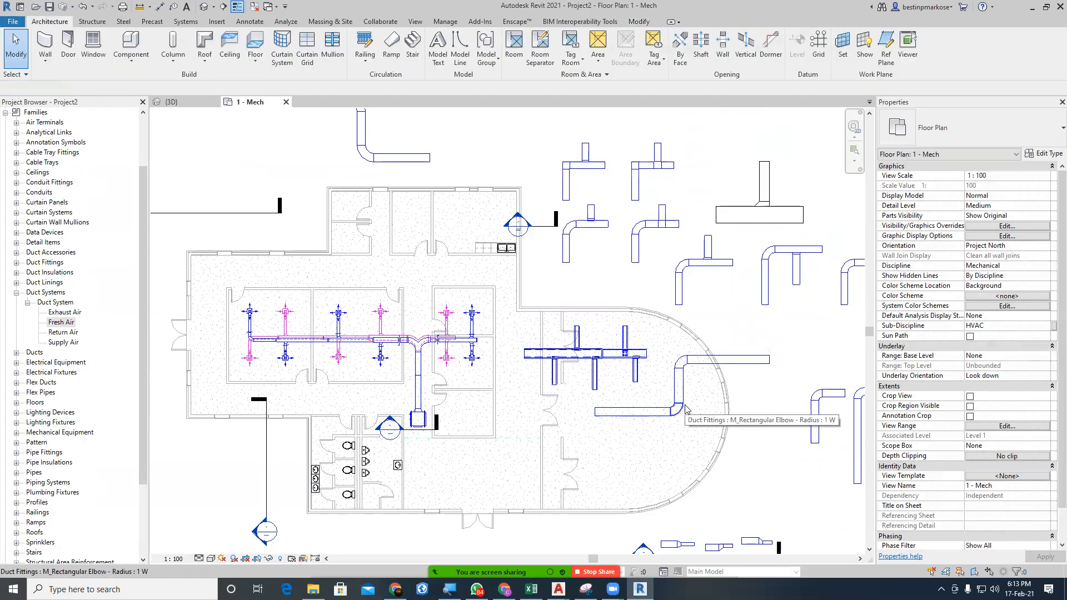
Highlight the connected Fresh Air duct network and examine it against the existing supply and return ducts in the plan.
{"action": "key", "text": "Tab"}
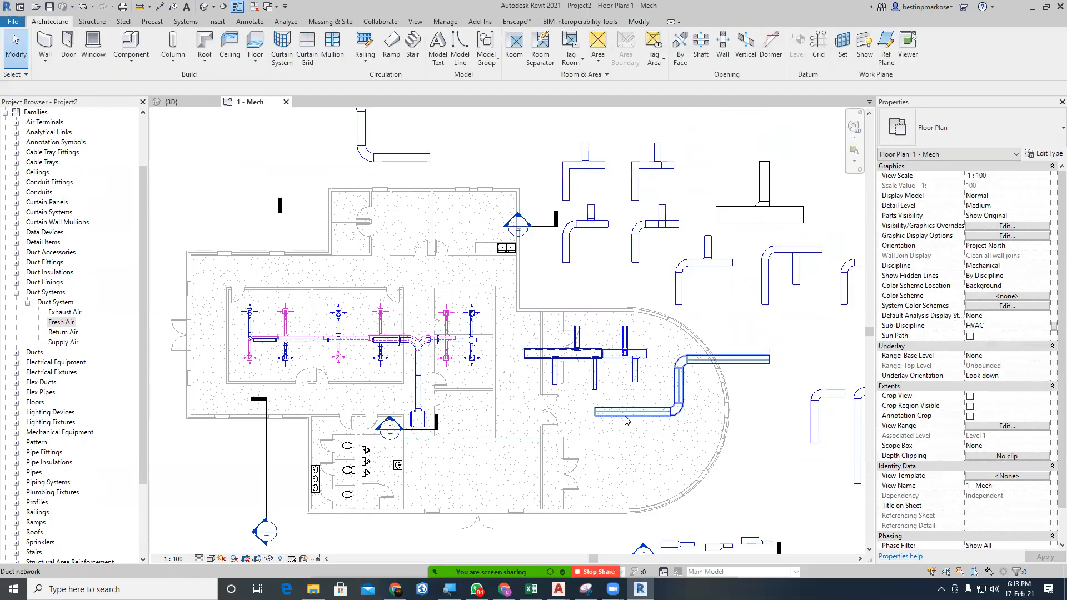
{"action": "left_click", "coordinate": [648, 413]}
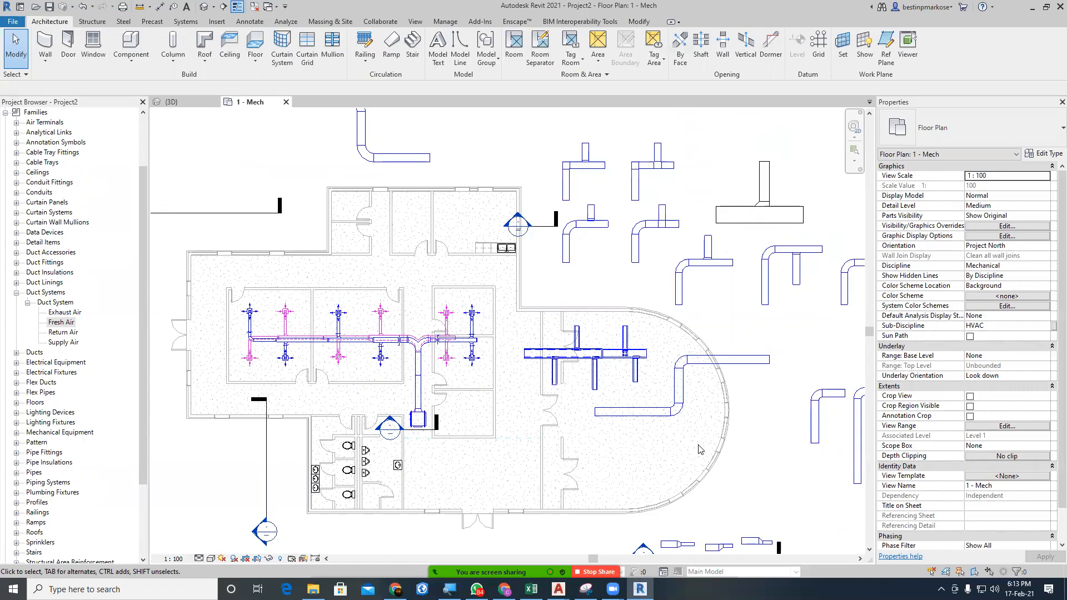
{"action": "scroll", "coordinate": [379, 347], "scroll_direction": "down", "scroll_amount": 3}
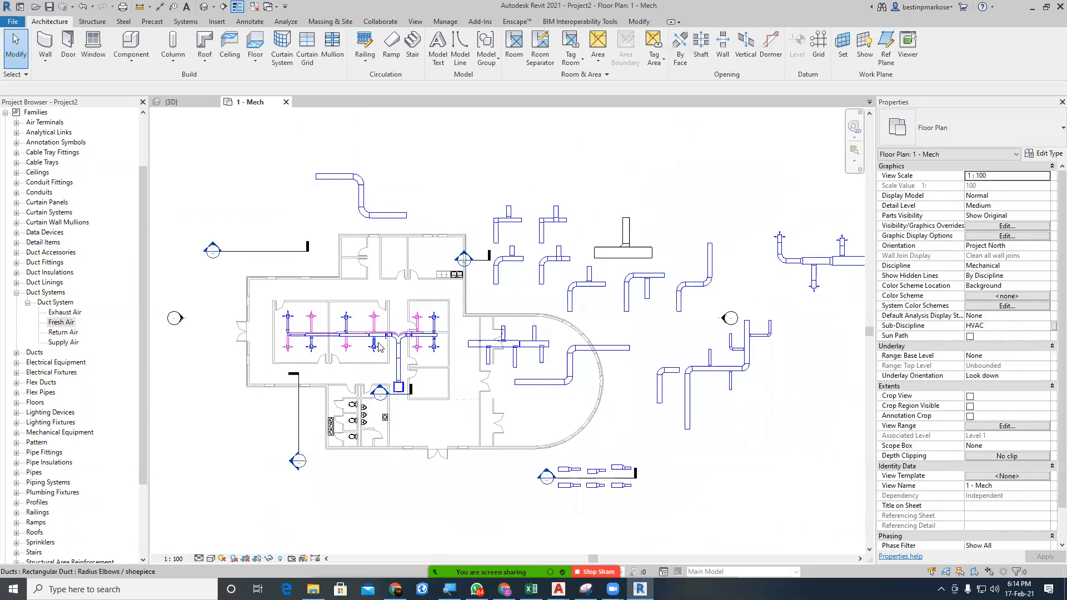
{"action": "scroll", "coordinate": [379, 347], "scroll_direction": "up", "scroll_amount": 4}
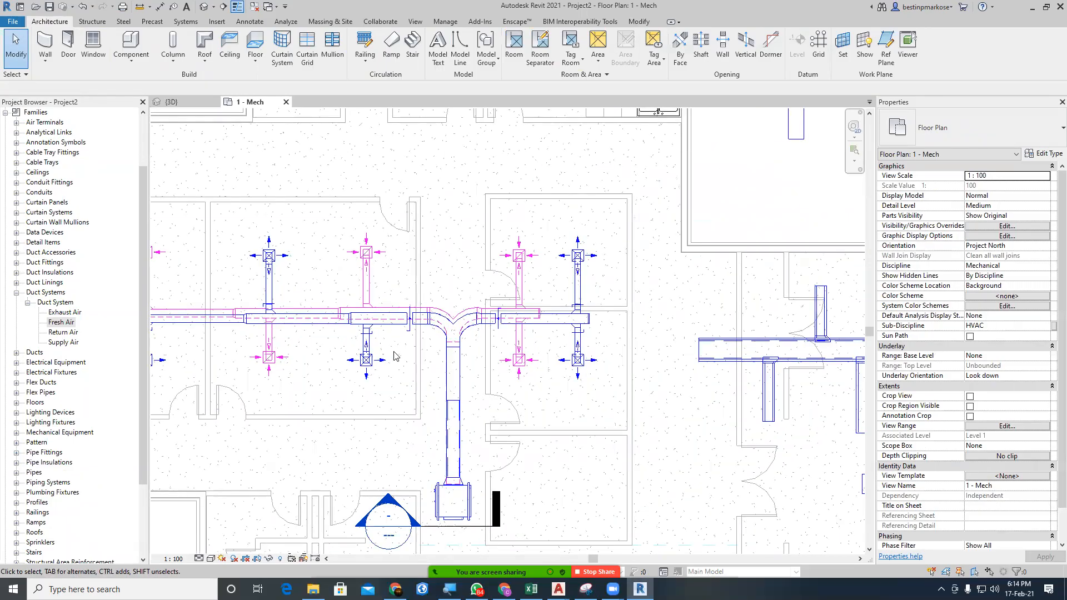
{"action": "middle_click_drag", "start_coordinate": [611, 389], "coordinate": [518, 385]}
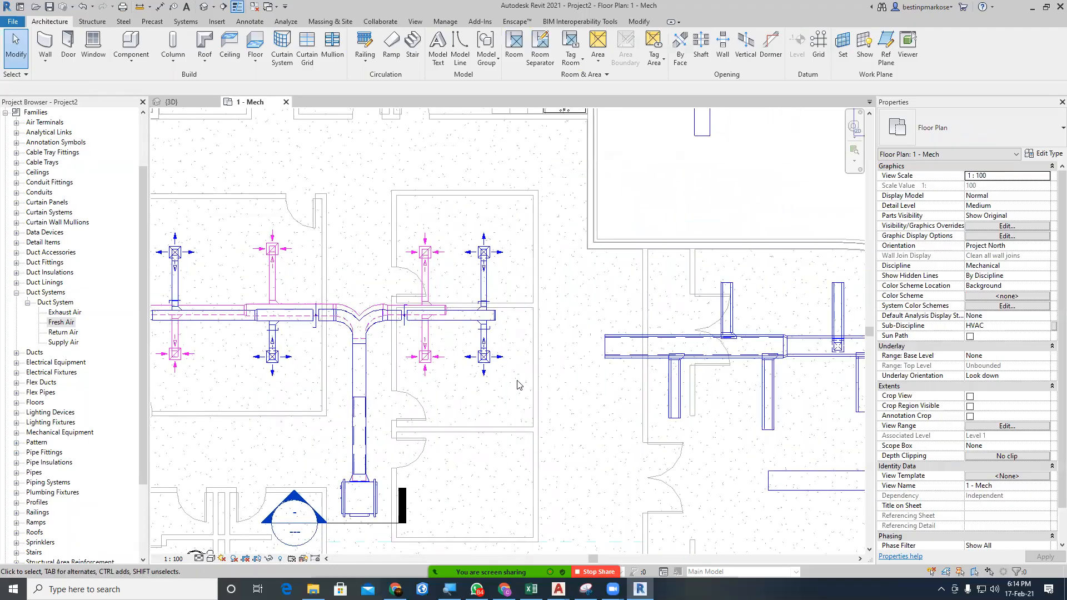
{"action": "scroll", "coordinate": [518, 382], "scroll_direction": "down", "scroll_amount": 3}
{"action": "middle_click_drag", "start_coordinate": [722, 378], "coordinate": [737, 314]}
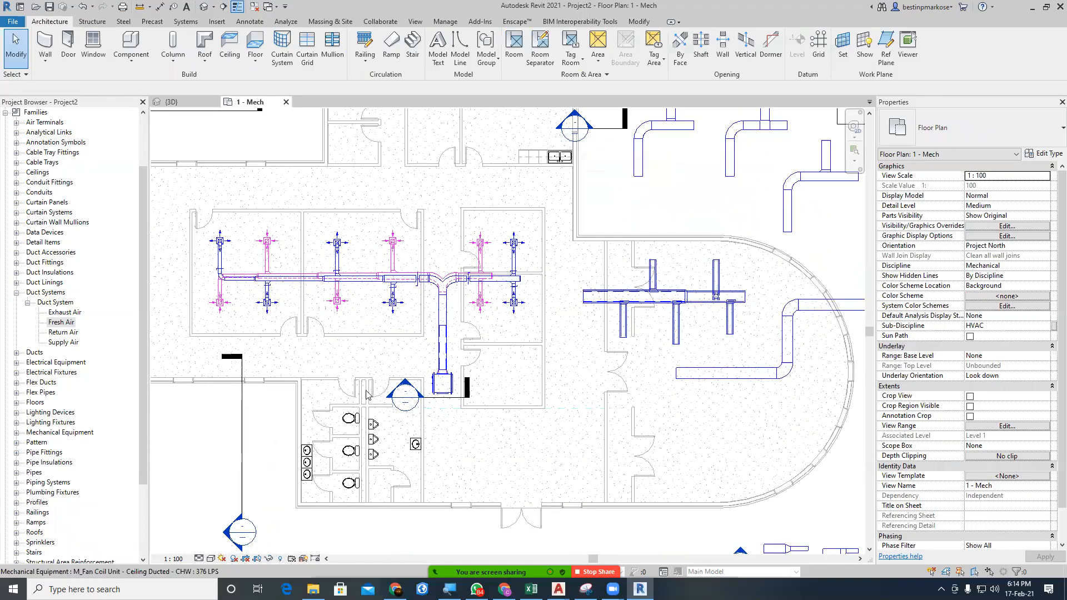
Open the type properties of the Fresh Air duct system and inspect its line graphics without making changes.
{"action": "left_click", "coordinate": [61, 323]}
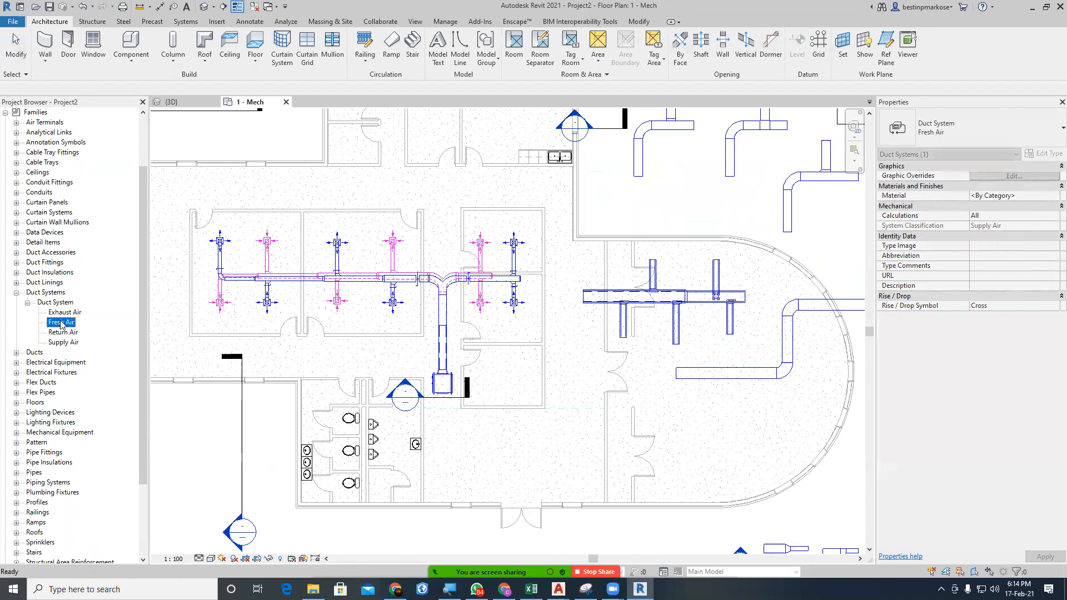
{"action": "double_click", "coordinate": [61, 323]}
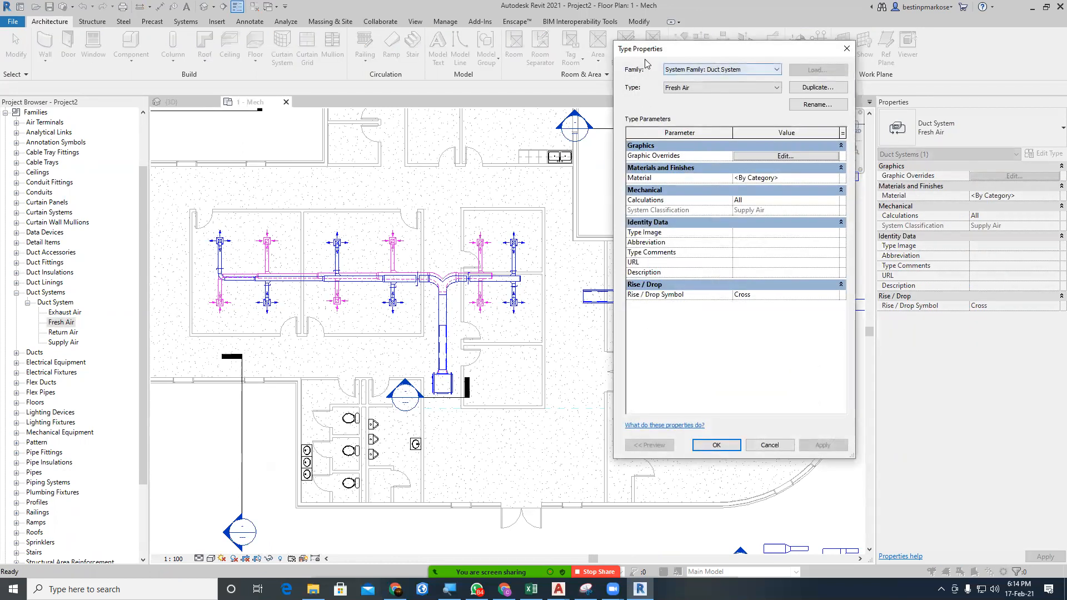
{"action": "left_click", "coordinate": [843, 50]}
{"action": "left_click", "coordinate": [62, 322]}
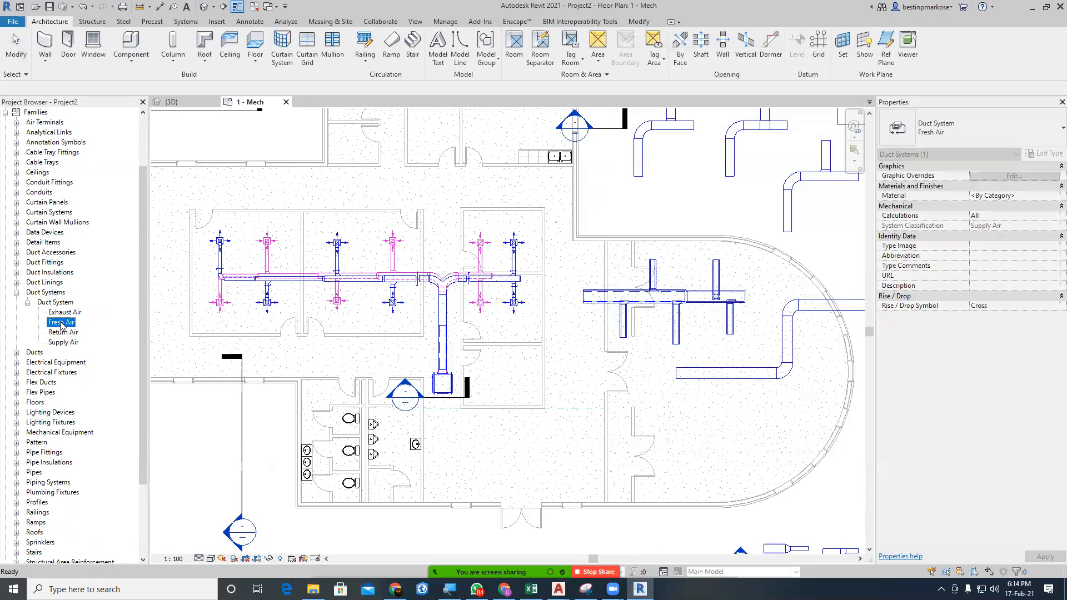
{"action": "double_click", "coordinate": [72, 322]}
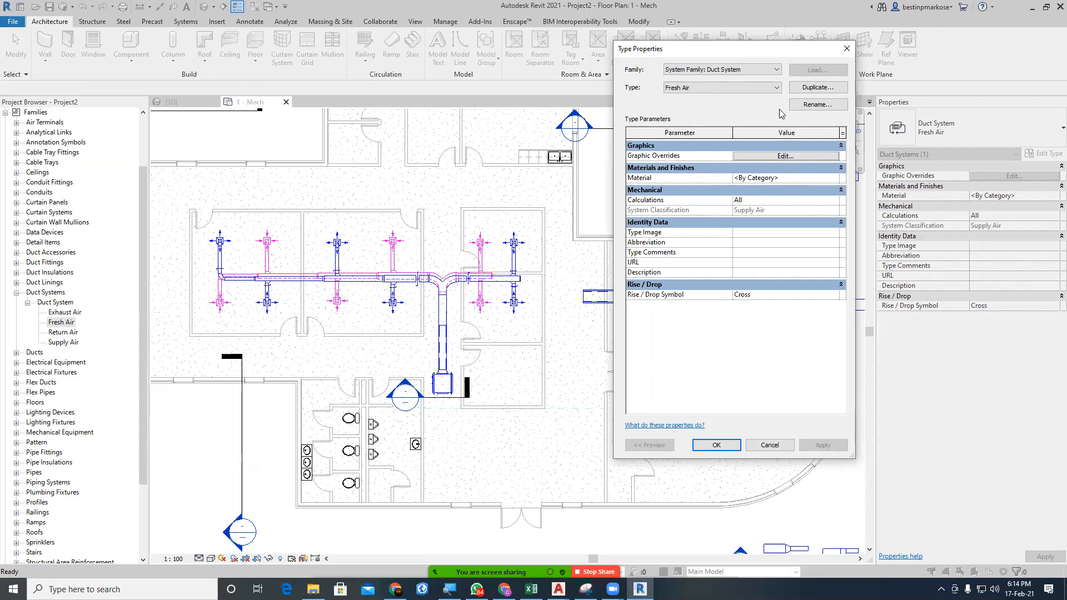
{"action": "left_click", "coordinate": [816, 157]}
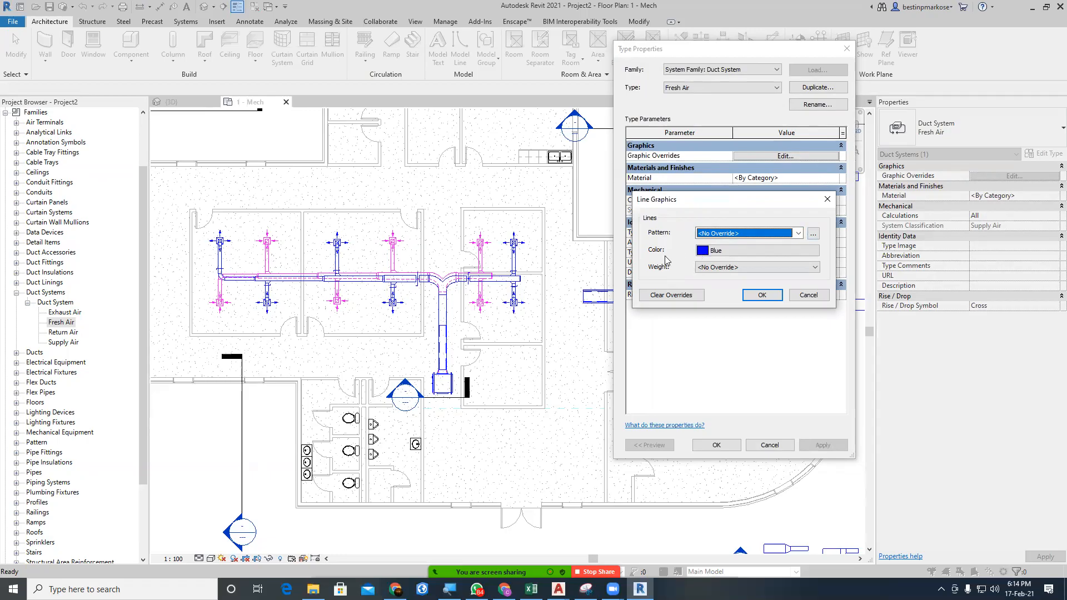
{"action": "left_click_drag", "start_coordinate": [730, 203], "coordinate": [641, 220]}
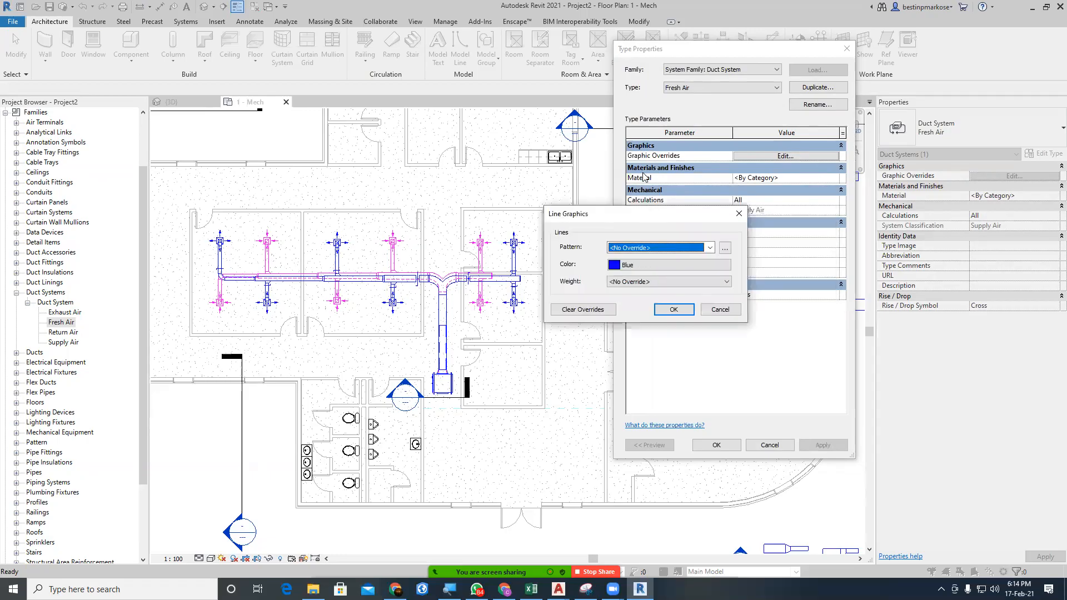
{"action": "left_click", "coordinate": [739, 215]}
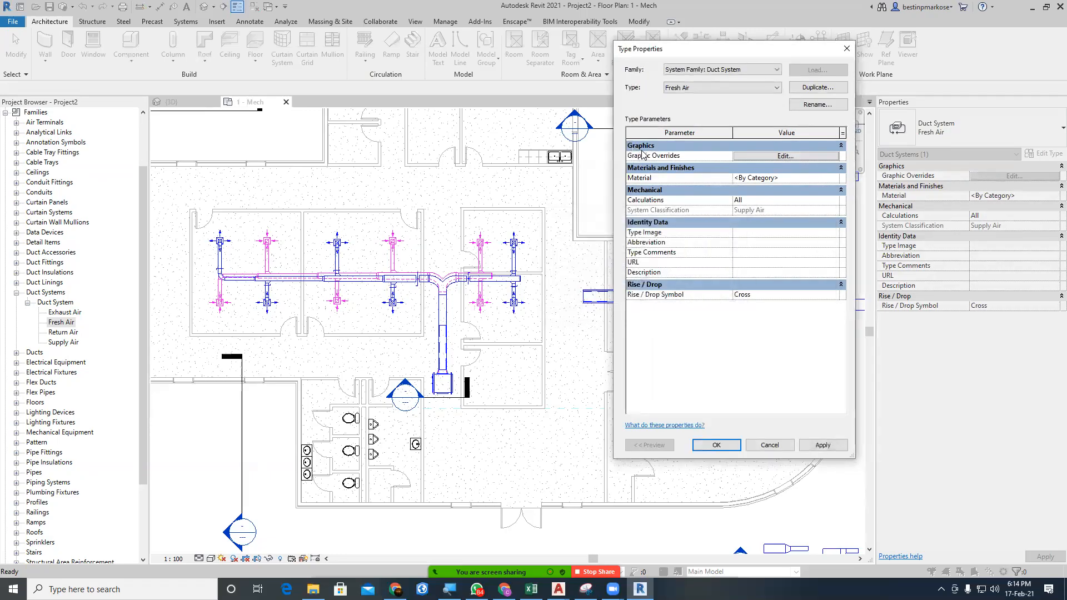
Override the line color of the Fresh Air duct system with green in its graphic overrides.
{"action": "left_click", "coordinate": [785, 156]}
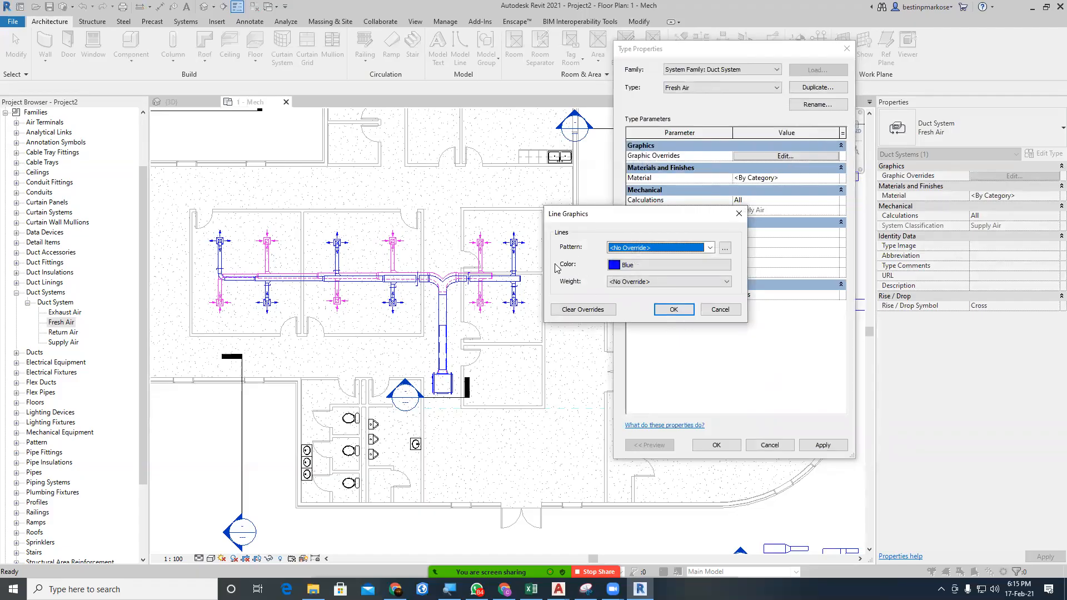
{"action": "left_click", "coordinate": [687, 264]}
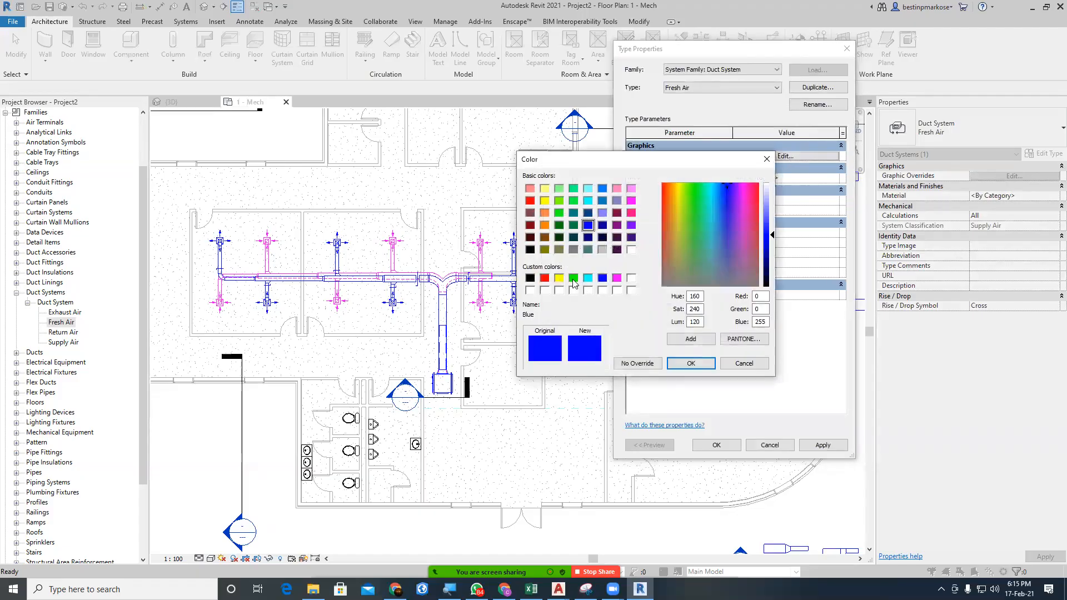
{"action": "left_click", "coordinate": [573, 277]}
{"action": "left_click", "coordinate": [687, 364]}
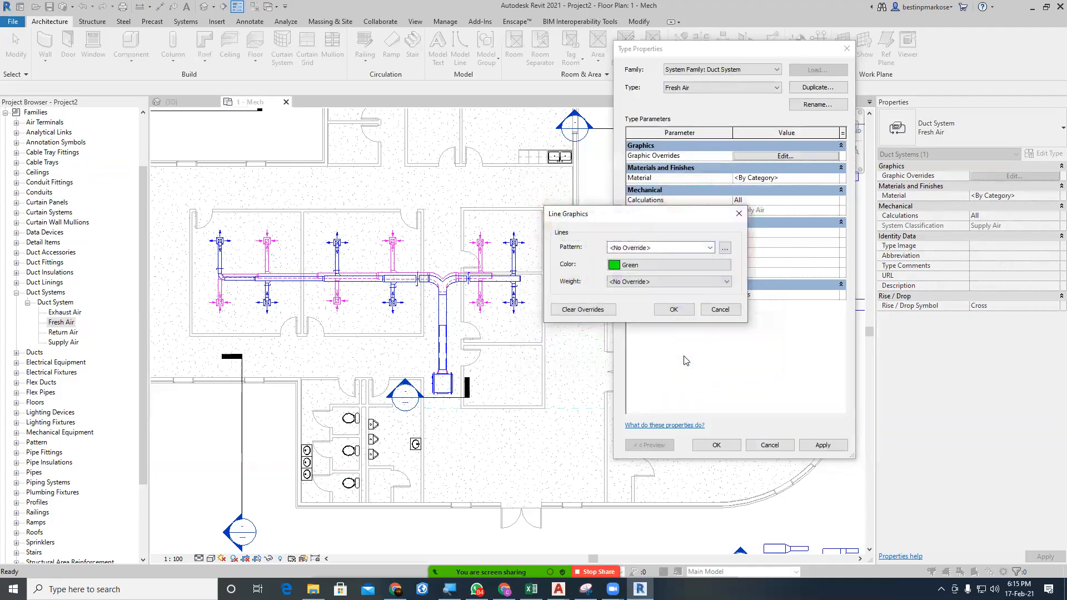
{"action": "left_click", "coordinate": [633, 265]}
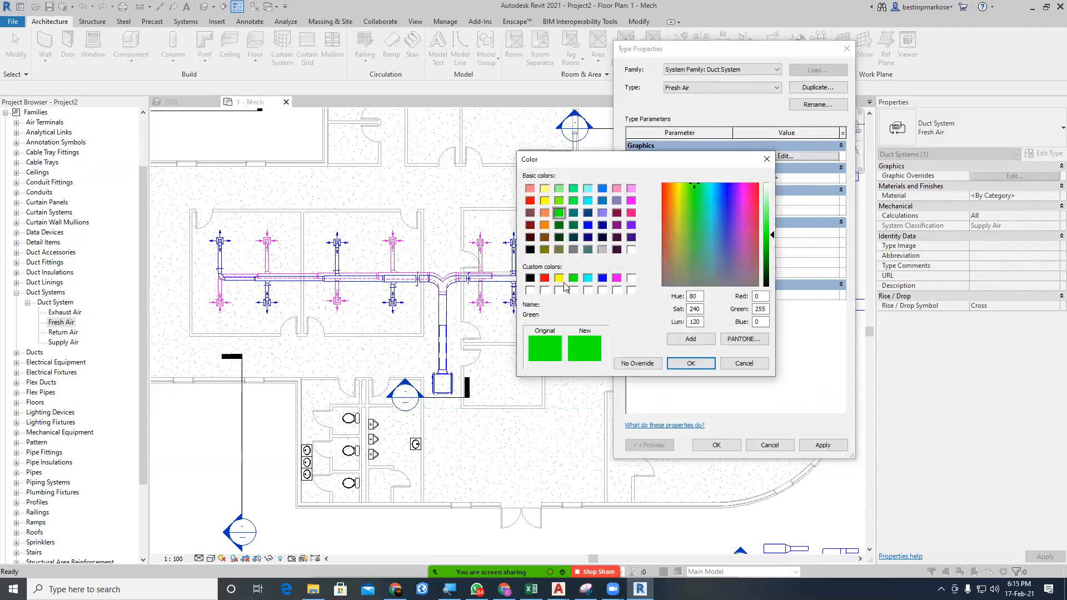
{"action": "left_click", "coordinate": [690, 364]}
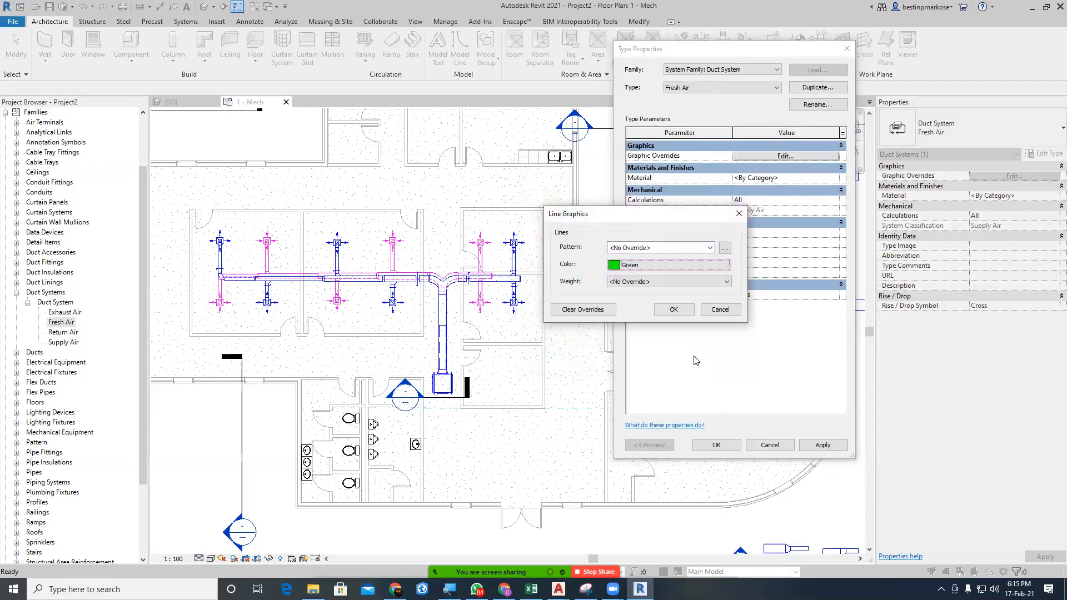
{"action": "left_click", "coordinate": [667, 313]}
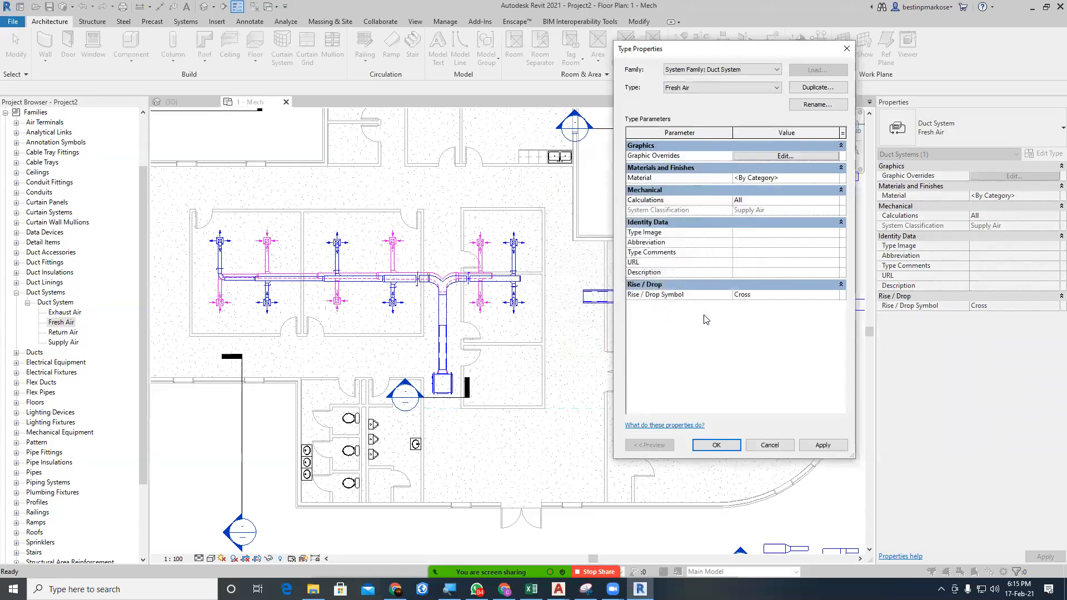
Apply the type property changes of the Fresh Air duct system and view the ducts in the mechanical plan.
{"action": "left_click", "coordinate": [716, 445]}
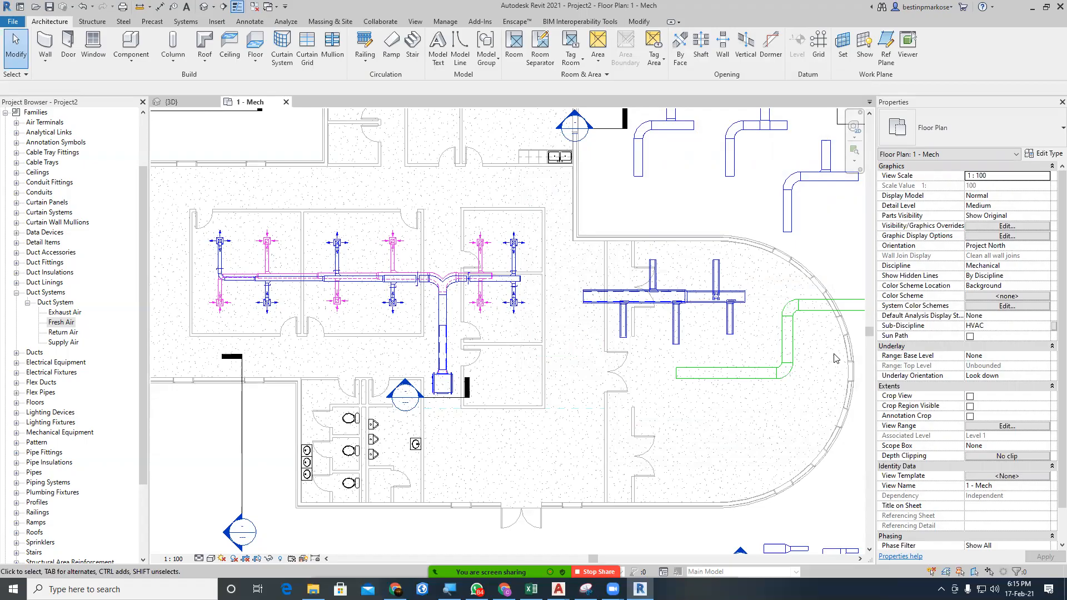
{"action": "mouse_move", "coordinate": [834, 359]}
{"action": "middle_mouse_down"}
{"action": "mouse_move", "coordinate": [782, 366]}
{"action": "mouse_move", "coordinate": [809, 331]}
{"action": "middle_mouse_up"}
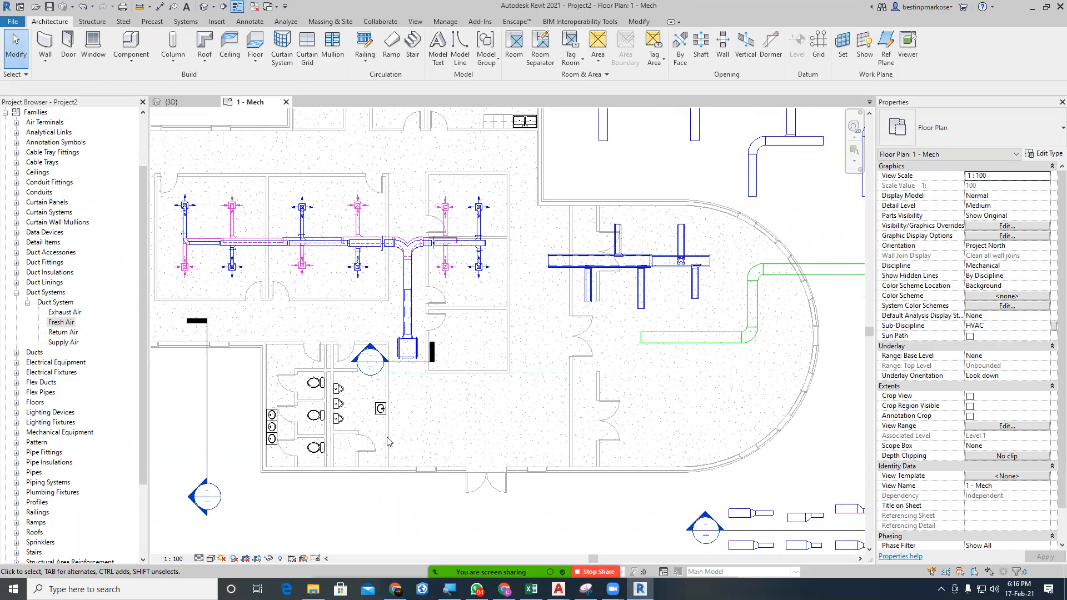
{"action": "middle_click_drag", "start_coordinate": [541, 393], "coordinate": [646, 371]}
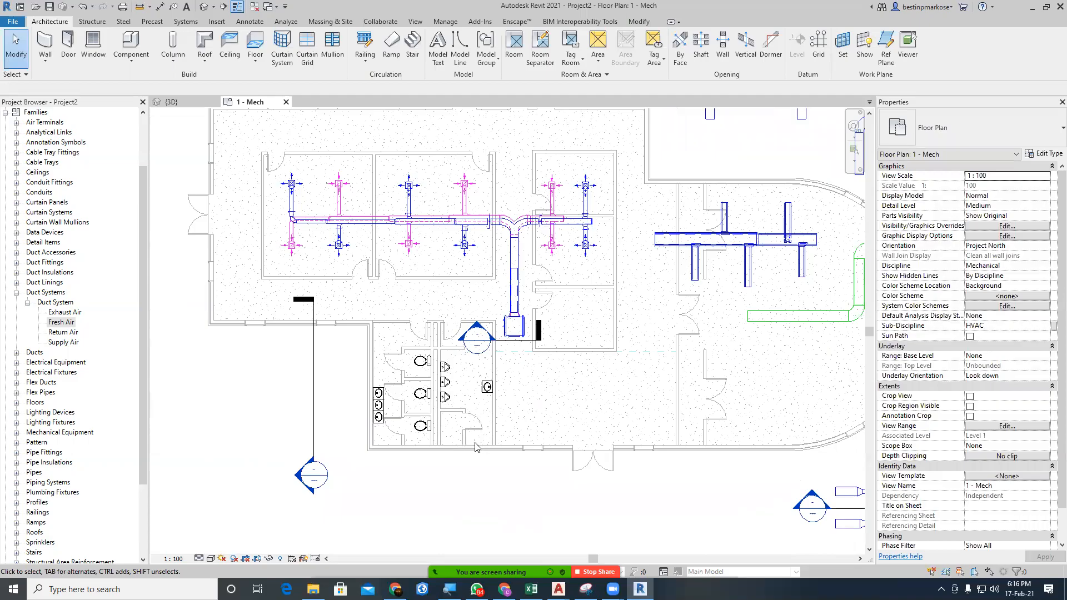
{"action": "middle_click_drag", "start_coordinate": [583, 376], "coordinate": [577, 370]}
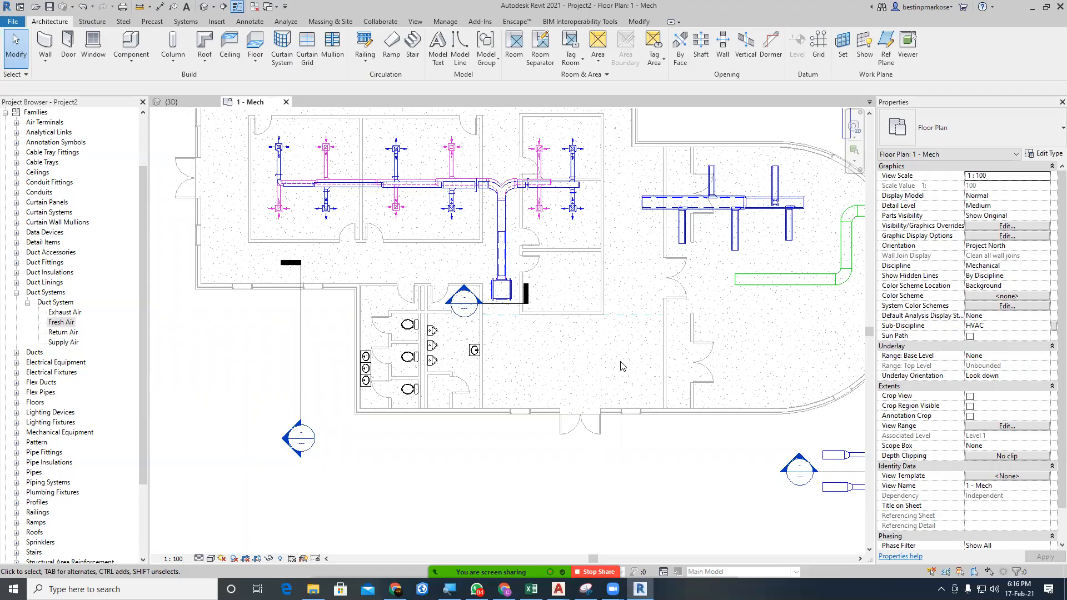
Examine the main supply duct near the curved room up close, including its shoe branch connections and the size transition.
{"action": "middle_click_drag", "start_coordinate": [655, 248], "coordinate": [706, 323], "text": "ctrl"}
{"action": "middle_click_drag", "start_coordinate": [820, 144], "coordinate": [338, 510]}
{"action": "middle_click_drag", "start_coordinate": [427, 290], "coordinate": [536, 548]}
{"action": "middle_click_drag", "start_coordinate": [469, 366], "coordinate": [591, 298]}
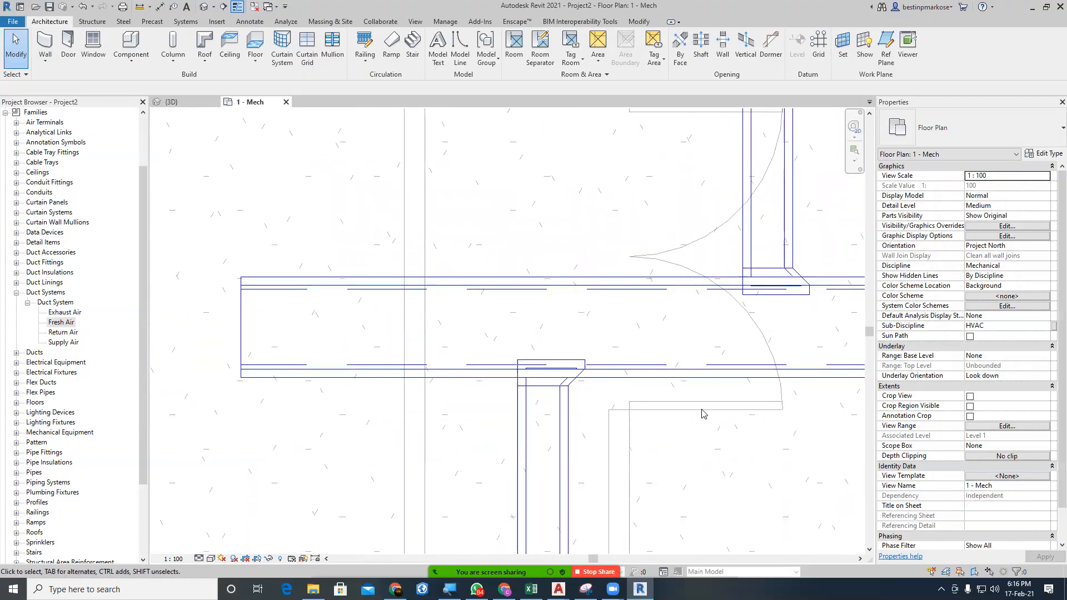
{"action": "middle_click_drag", "start_coordinate": [739, 422], "coordinate": [520, 388]}
{"action": "mouse_move", "coordinate": [736, 295]}
{"action": "middle_mouse_down"}
{"action": "mouse_move", "coordinate": [563, 299]}
{"action": "mouse_move", "coordinate": [704, 300]}
{"action": "middle_mouse_up"}
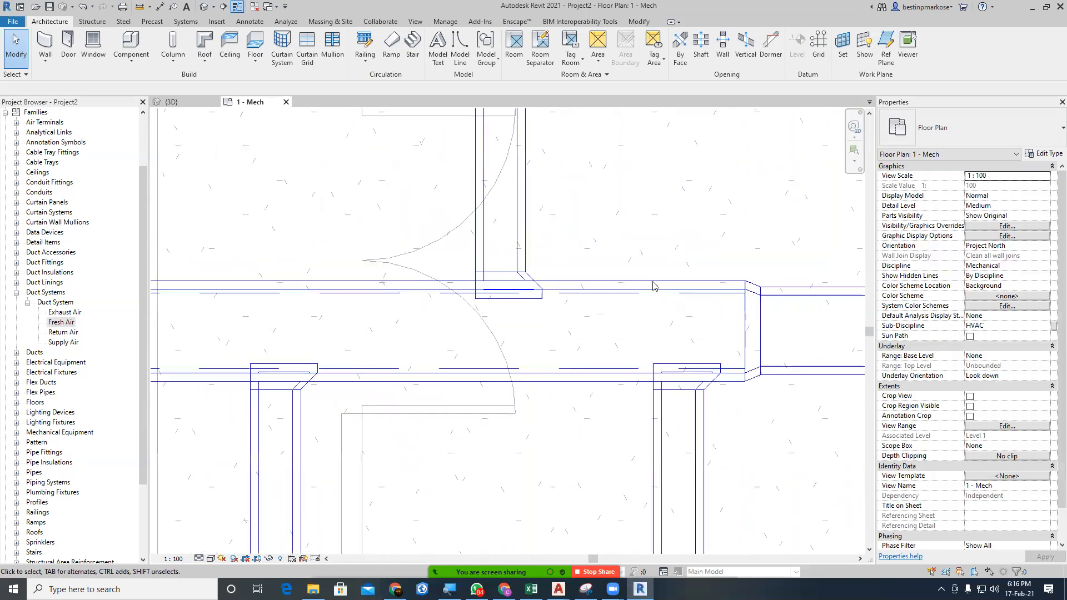
{"action": "left_click", "coordinate": [708, 299]}
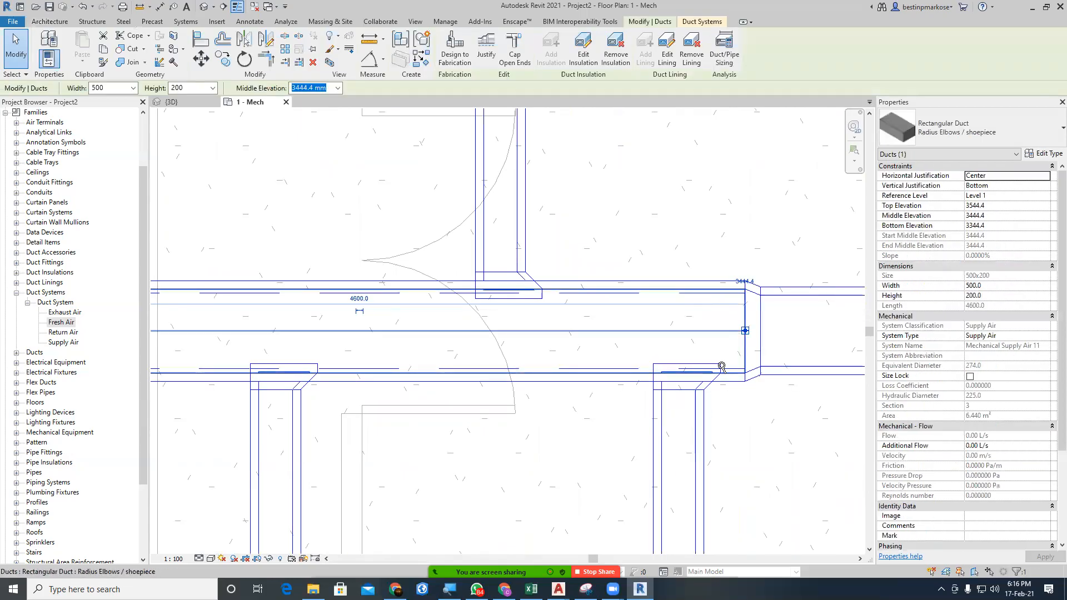
{"action": "scroll", "coordinate": [712, 300], "scroll_direction": "up", "scroll_amount": 5}
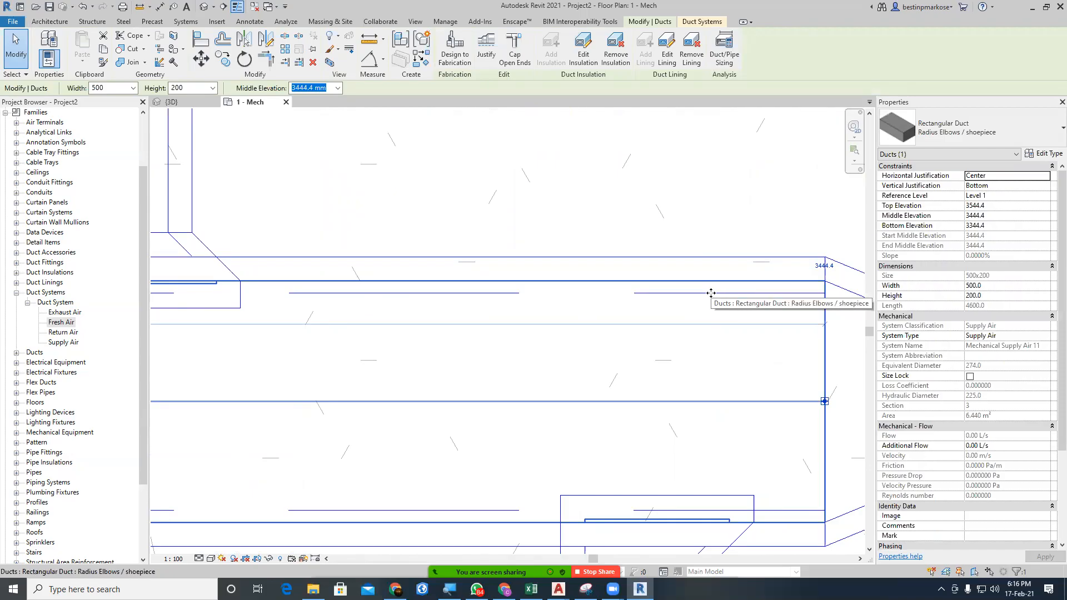
{"action": "key", "text": "Escape"}
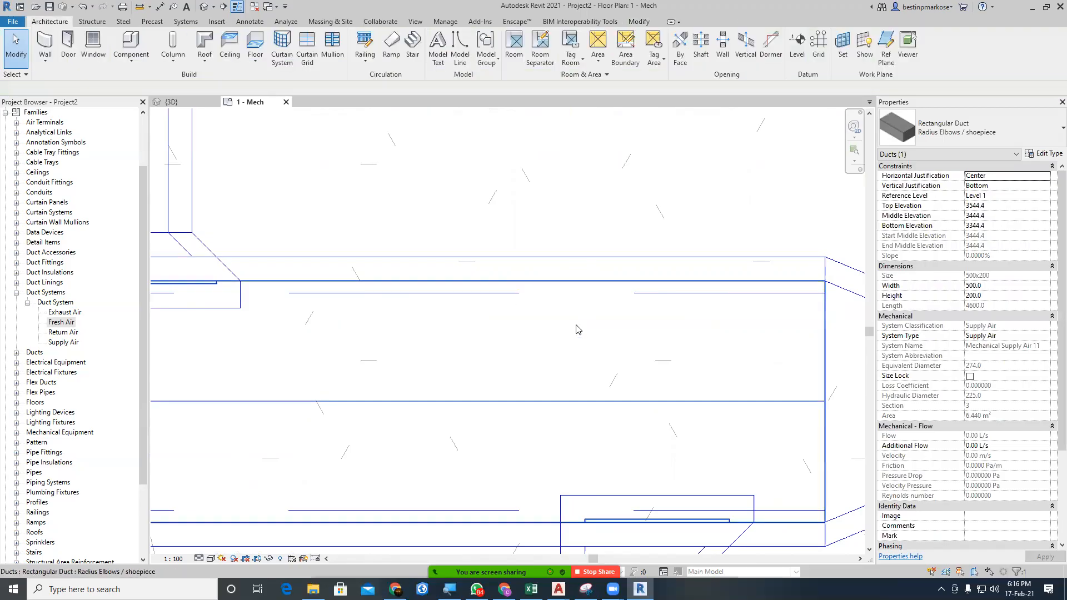
{"action": "scroll", "coordinate": [624, 286], "scroll_direction": "down", "scroll_amount": 5}
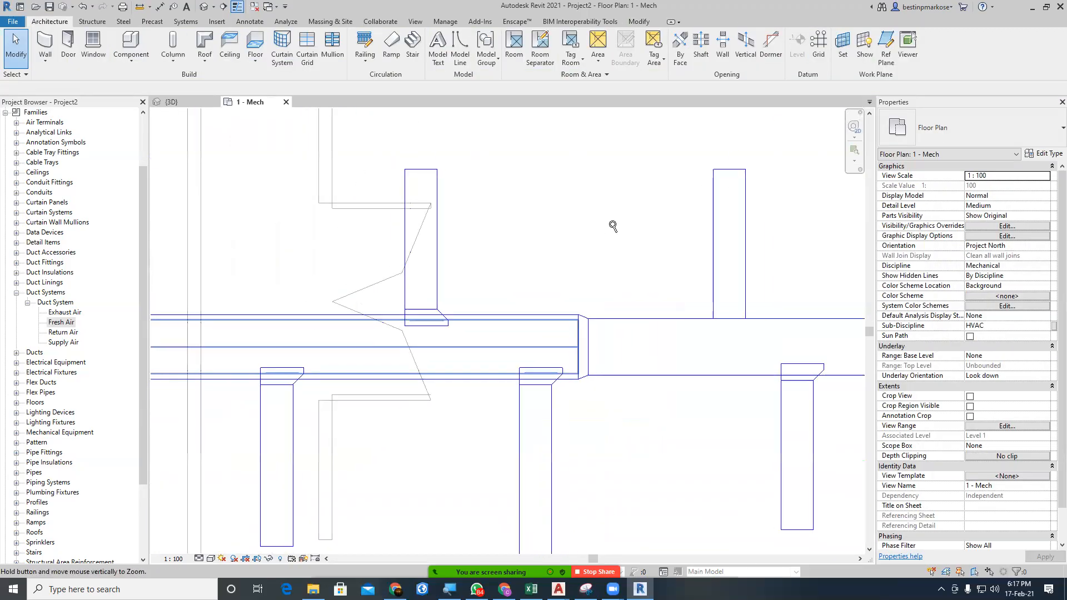
{"action": "scroll", "coordinate": [553, 264], "scroll_direction": "down", "scroll_amount": 1}
{"action": "middle_click_drag", "start_coordinate": [529, 419], "coordinate": [611, 381]}
{"action": "scroll", "coordinate": [628, 324], "scroll_direction": "down", "scroll_amount": 4}
{"action": "middle_click_drag", "start_coordinate": [564, 476], "coordinate": [707, 416]}
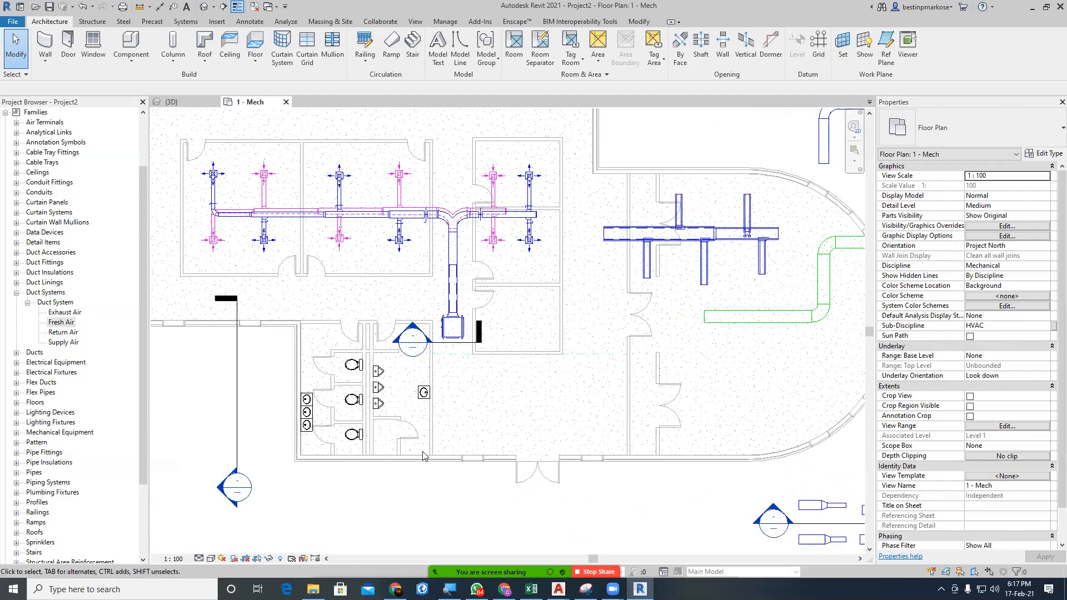
Start a new Fresh Air duct with a width of 350, a height of 350 and a middle elevation of 2700 mm.
{"action": "key", "text": "d"}
{"action": "key", "text": "t"}
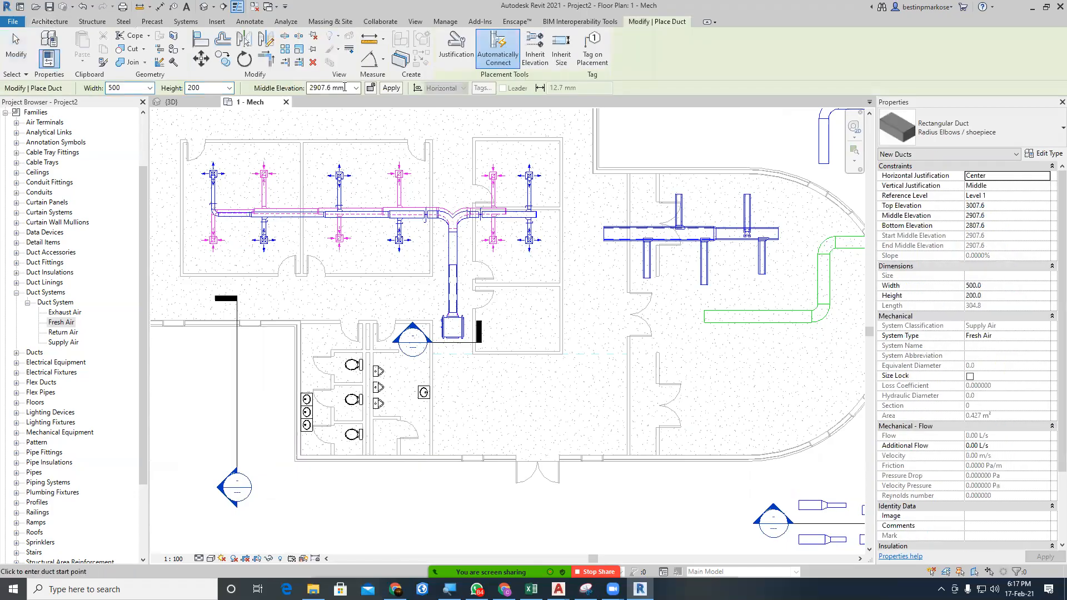
{"action": "left_click", "coordinate": [344, 87]}
{"action": "type", "text": "2700"}
{"action": "key", "text": "Return"}
{"action": "left_click", "coordinate": [133, 89]}
{"action": "type", "text": "350"}
{"action": "key", "text": "Return"}
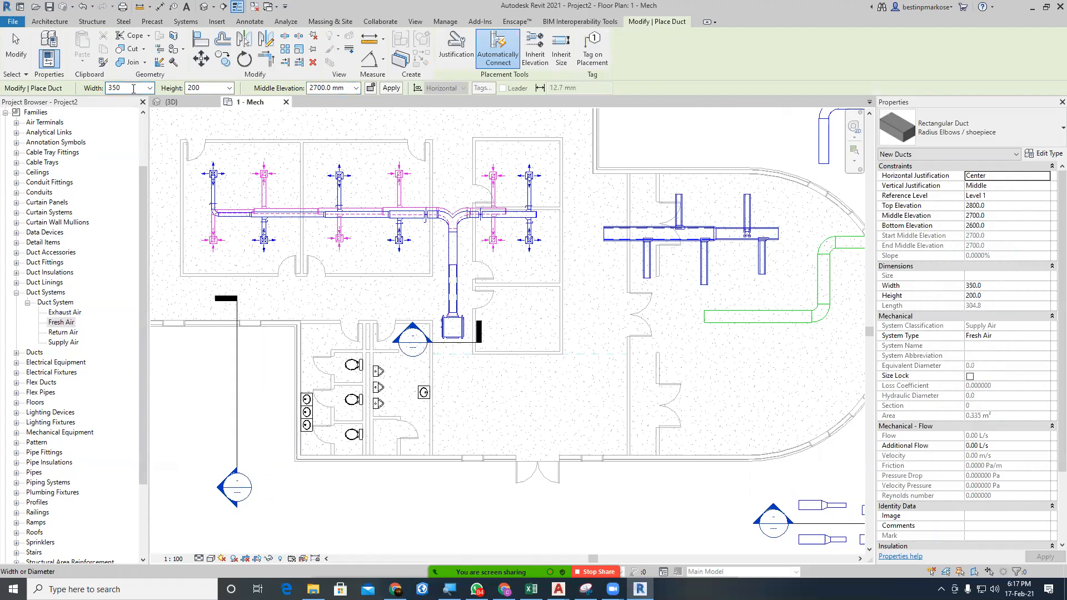
{"action": "left_click", "coordinate": [210, 88]}
{"action": "type", "text": "350"}
{"action": "key", "text": "Return"}
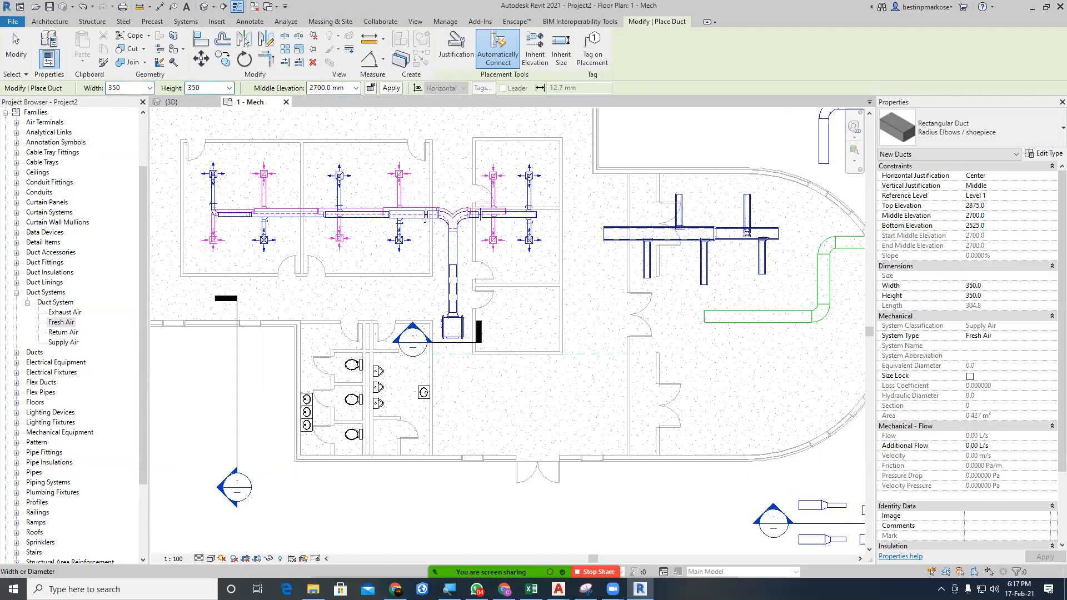
Place a vertical Fresh Air riser beside the toilet block's lower door, running up to a middle elevation of 28000 mm.
{"action": "left_click", "coordinate": [414, 443]}
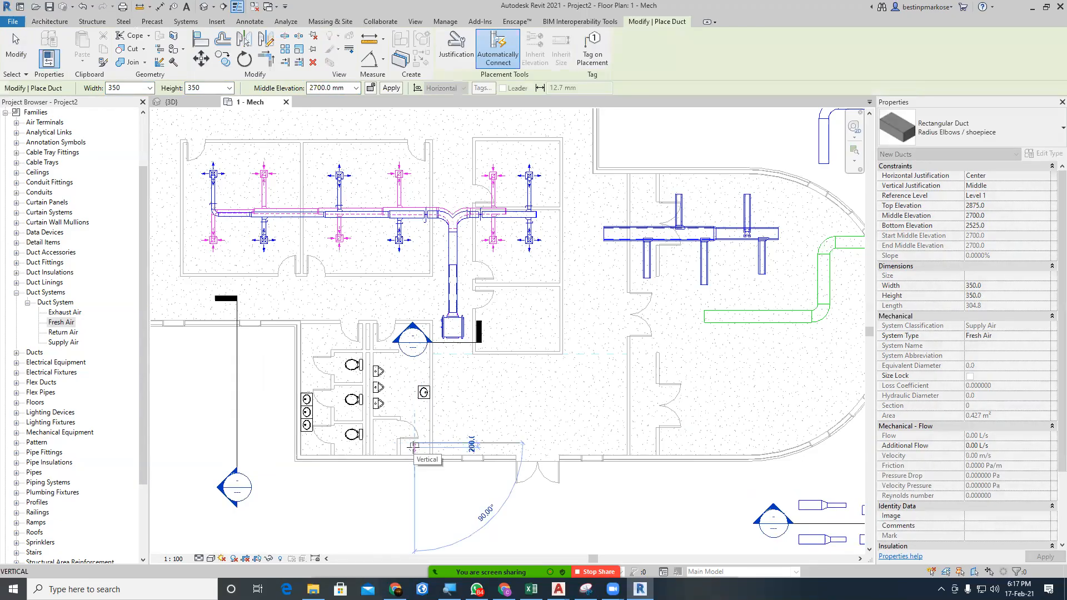
{"action": "left_click", "coordinate": [348, 89]}
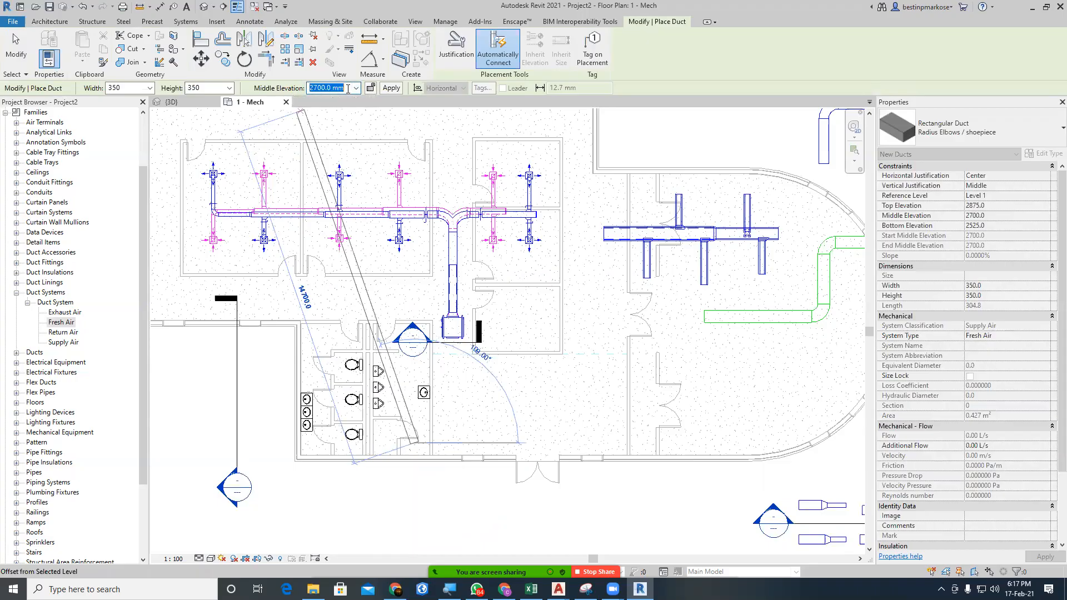
{"action": "type", "text": "28000"}
{"action": "left_click", "coordinate": [391, 88]}
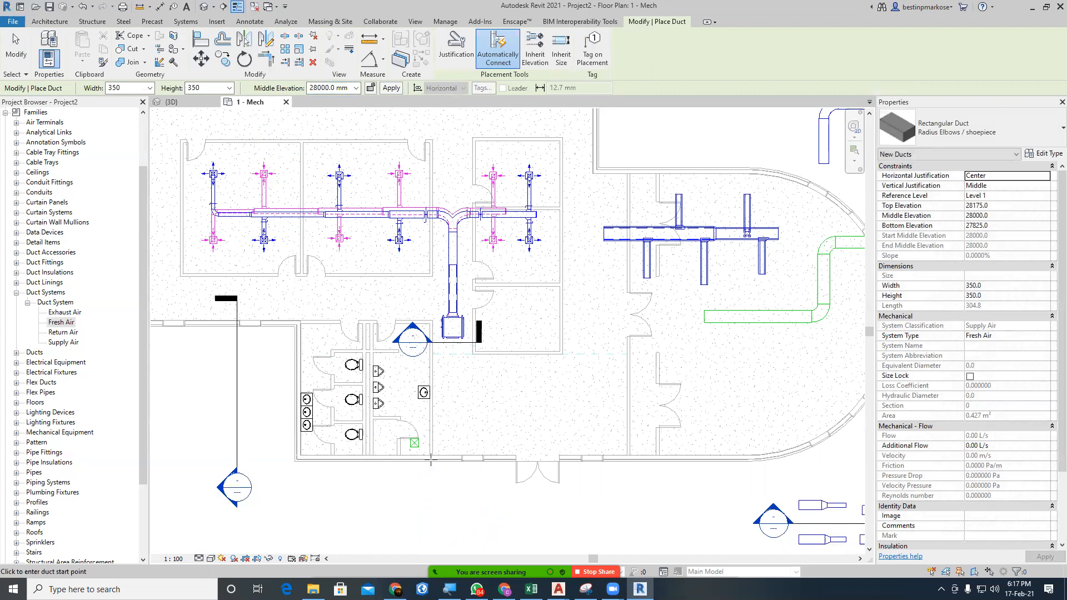
{"action": "key", "text": "Escape"}
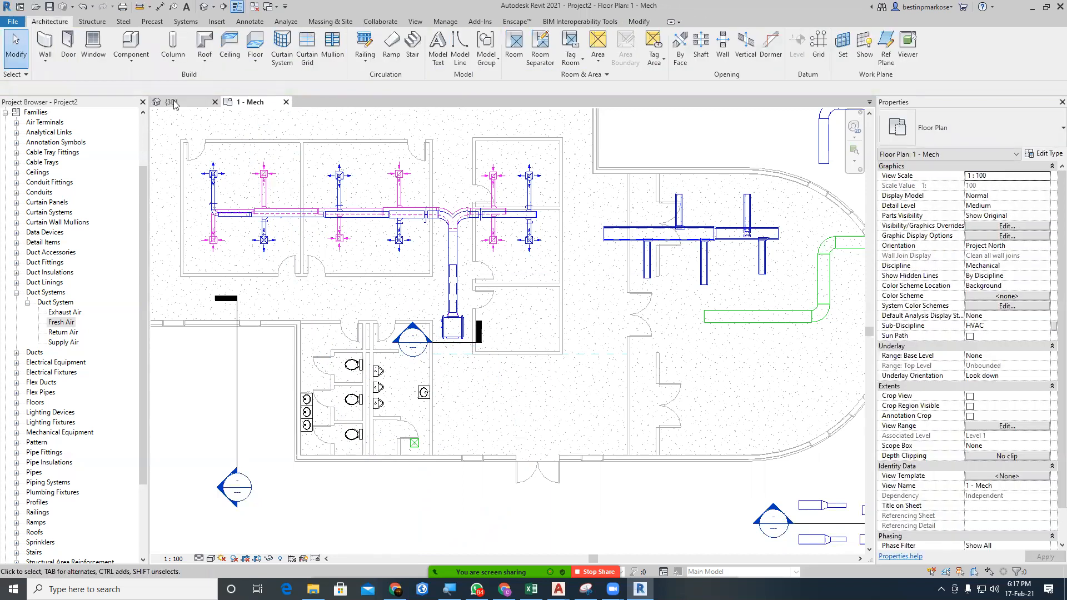
Open the 3D view and examine the vertical Fresh Air riser through the building's levels from several angles.
{"action": "left_click", "coordinate": [173, 103]}
{"action": "left_click", "coordinate": [459, 490]}
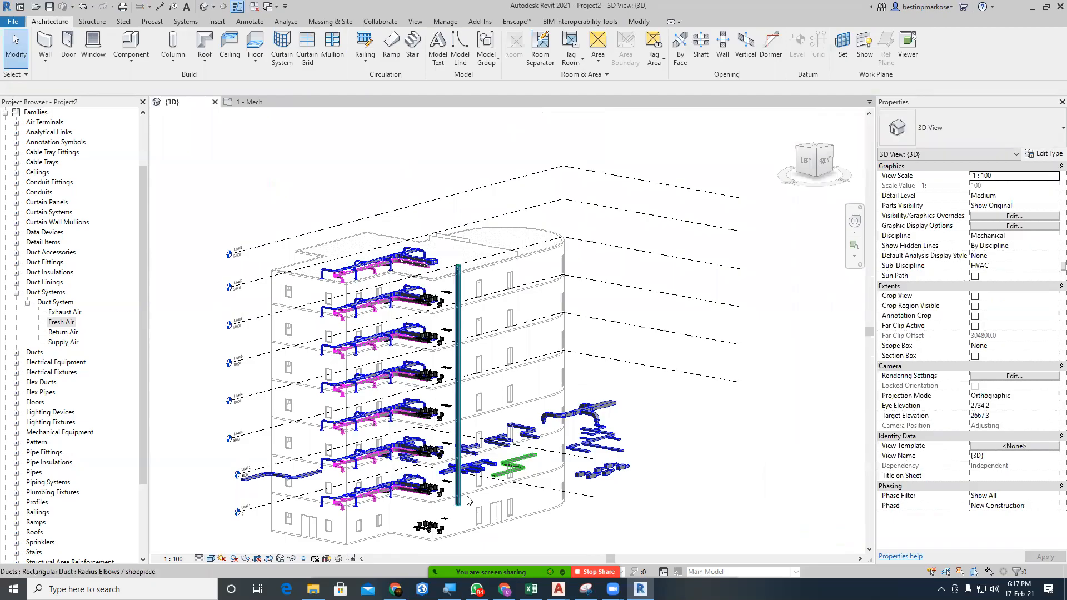
{"action": "left_click", "coordinate": [720, 456]}
{"action": "middle_click_drag", "start_coordinate": [721, 456], "coordinate": [665, 479], "text": "shift"}
{"action": "middle_click_drag", "start_coordinate": [623, 515], "coordinate": [632, 421], "text": "shift"}
{"action": "middle_click_drag", "start_coordinate": [710, 410], "coordinate": [585, 429], "text": "shift"}
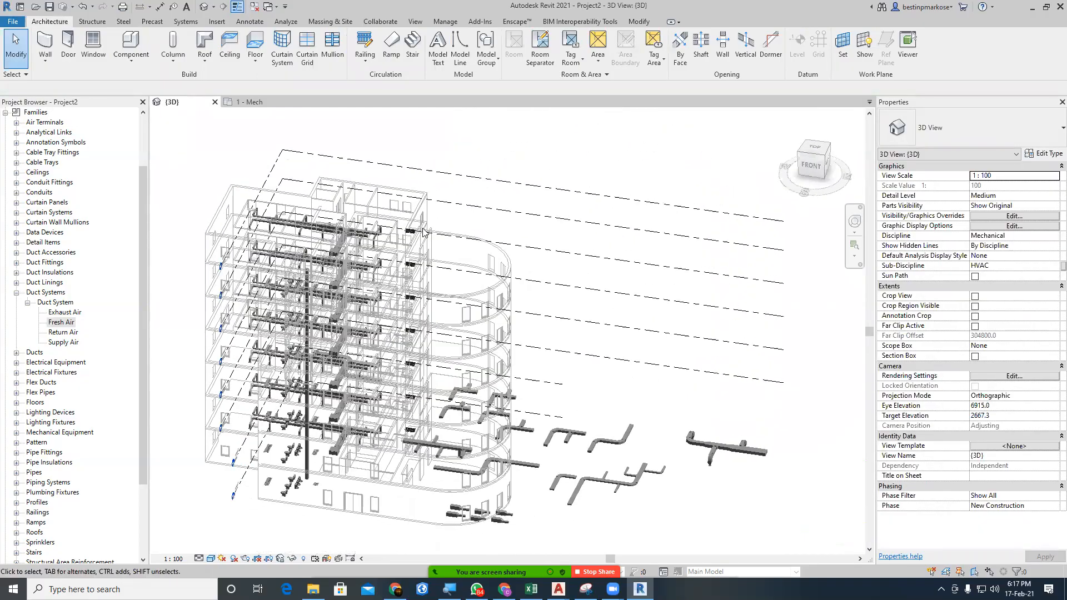
{"action": "left_click", "coordinate": [252, 102]}
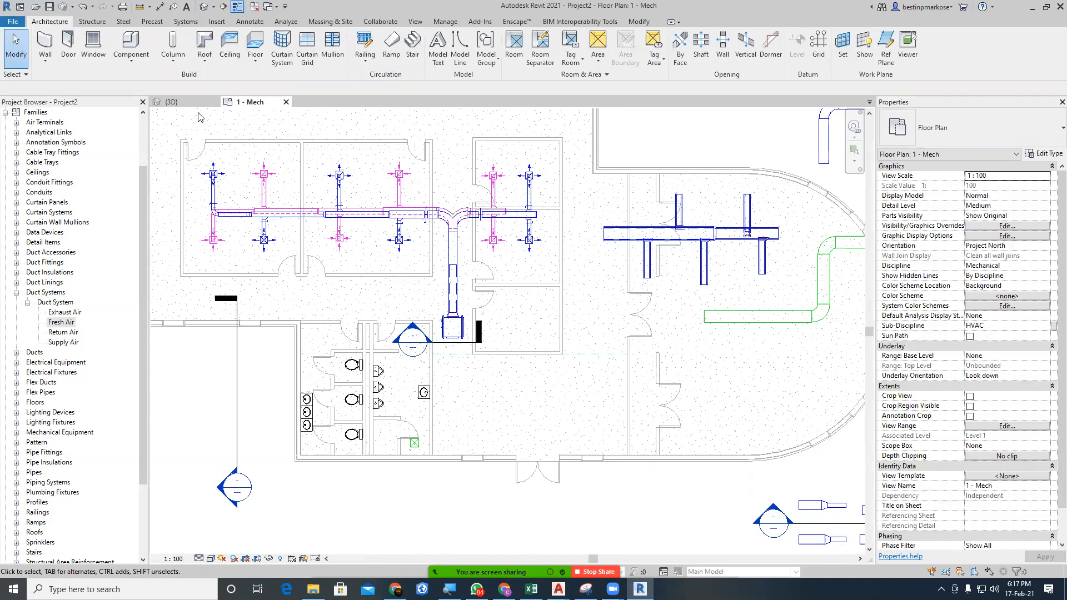
{"action": "left_click", "coordinate": [184, 103]}
{"action": "middle_click_drag", "start_coordinate": [459, 393], "coordinate": [722, 281]}
{"action": "middle_click_drag", "start_coordinate": [697, 409], "coordinate": [612, 371], "text": "shift"}
{"action": "scroll", "coordinate": [580, 343], "scroll_direction": "up", "scroll_amount": 1}
{"action": "scroll", "coordinate": [580, 343], "scroll_direction": "up", "scroll_amount": 5}
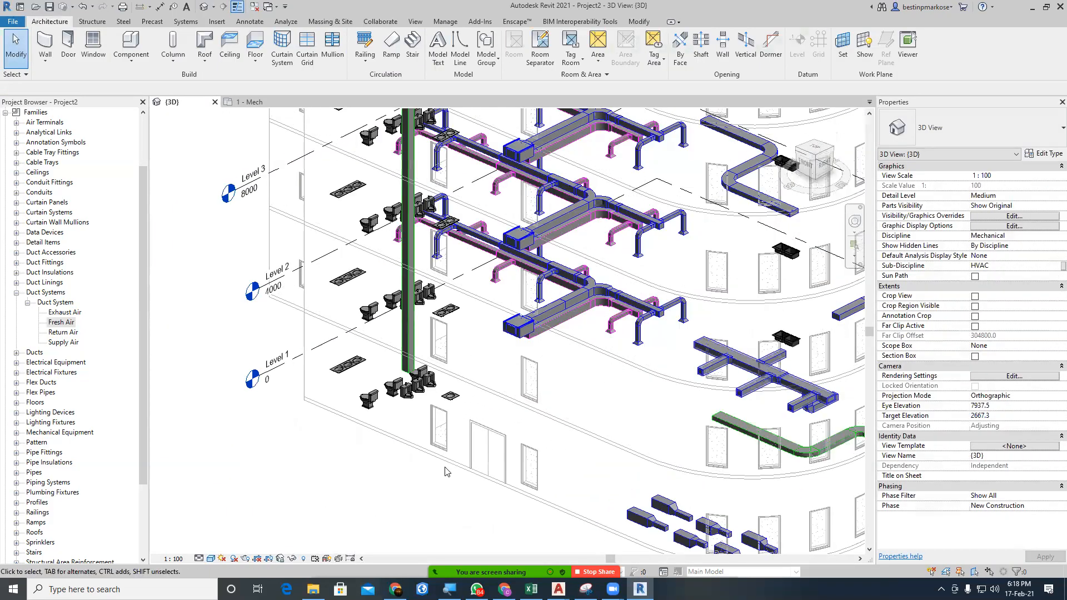
Draw an L-shaped 350 x 350 Fresh Air duct of two horizontal segments outside the building at a middle elevation of 2500 mm.
{"action": "key", "text": "d"}
{"action": "key", "text": "t"}
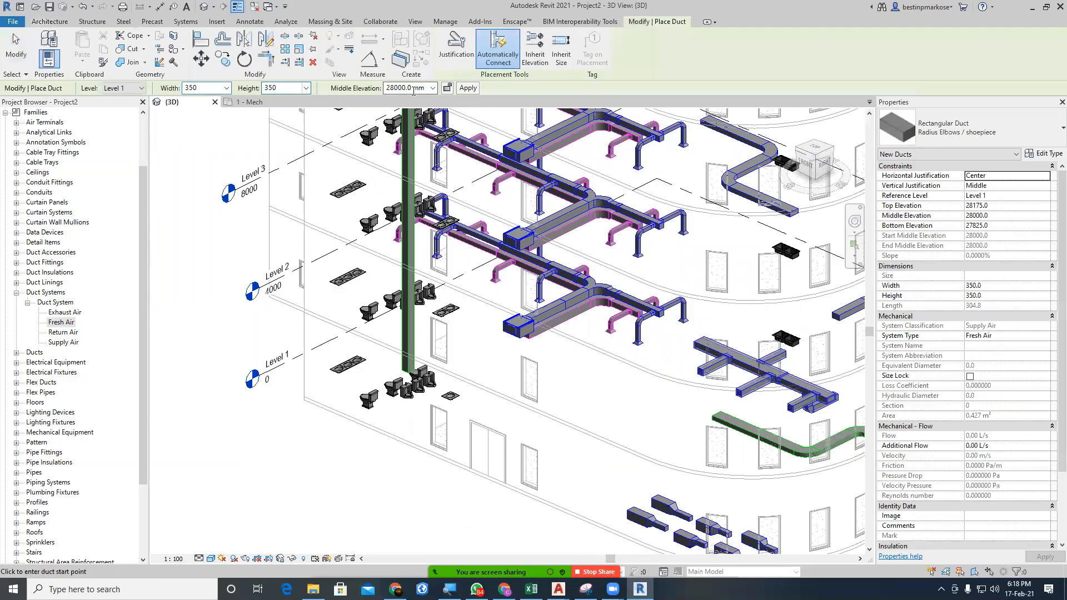
{"action": "left_click_drag", "start_coordinate": [426, 88], "coordinate": [380, 92]}
{"action": "type", "text": "2500"}
{"action": "key", "text": "Return"}
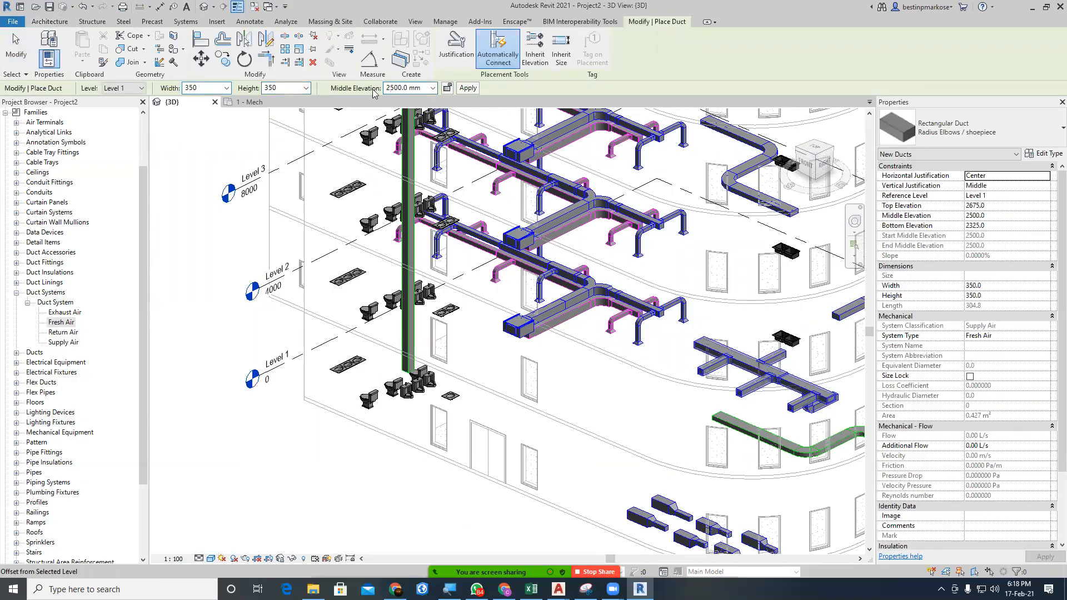
{"action": "middle_click_drag", "start_coordinate": [489, 416], "coordinate": [692, 269]}
{"action": "left_click", "coordinate": [372, 367]}
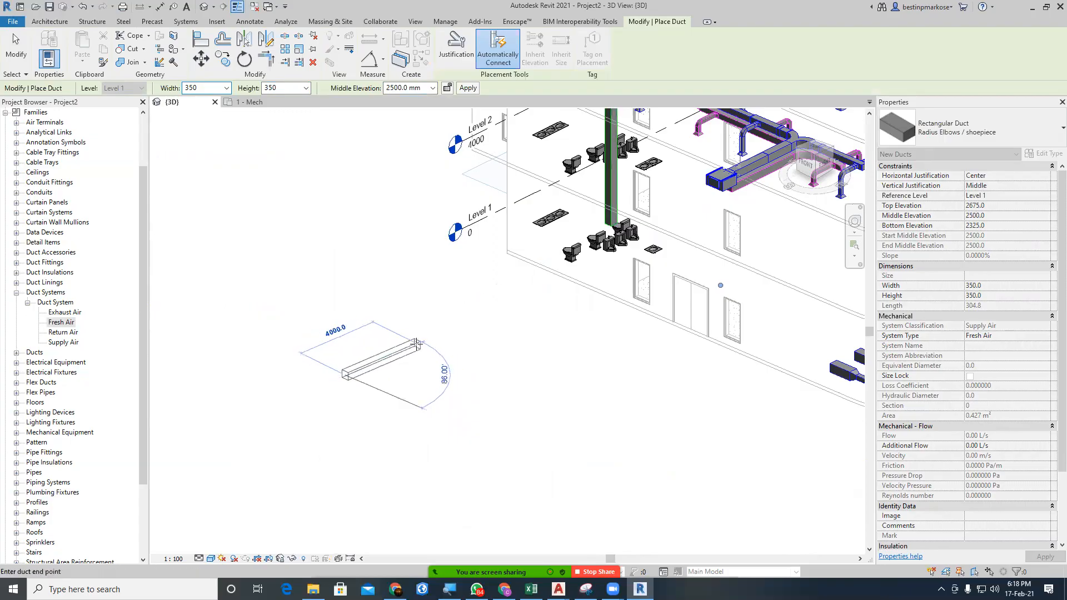
{"action": "left_click", "coordinate": [443, 326]}
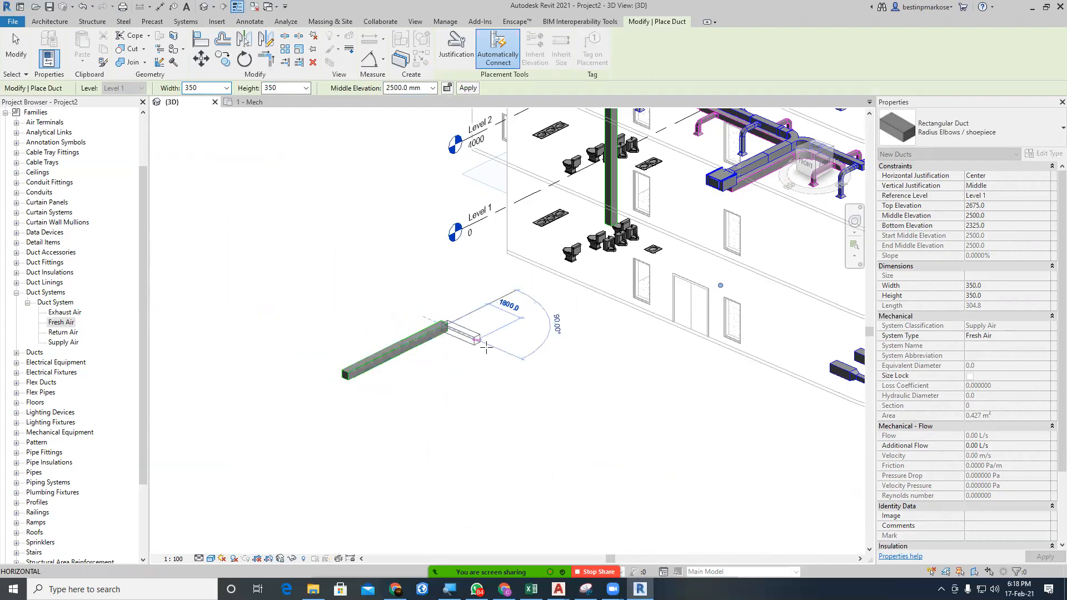
{"action": "left_click", "coordinate": [515, 357]}
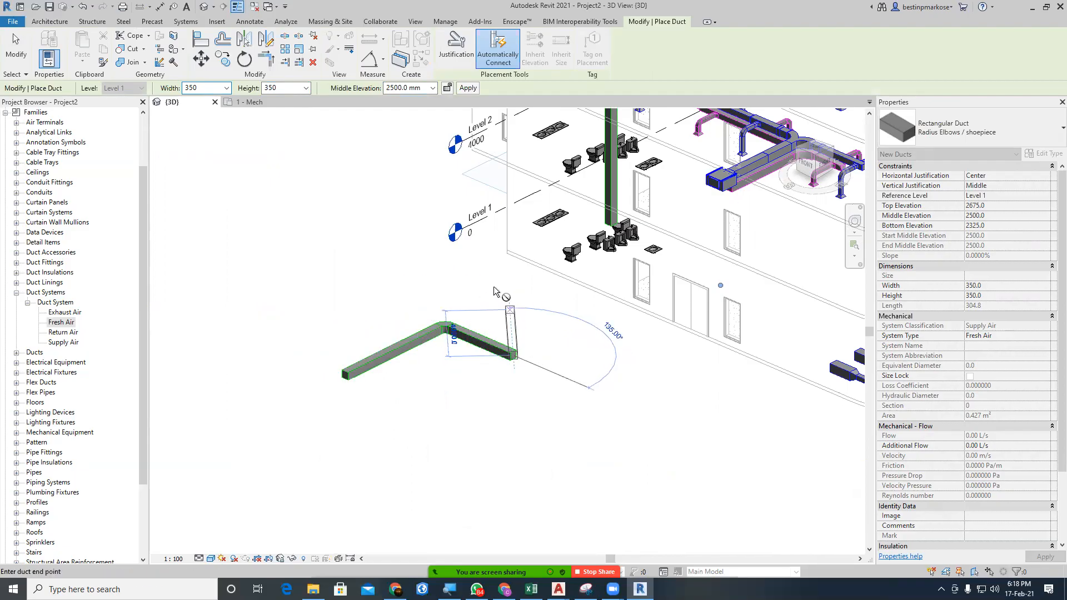
Raise the duct's end vertically to 8000 mm middle elevation and continue with two perpendicular horizontal segments, the second about 10800 mm long.
{"action": "left_click", "coordinate": [424, 87]}
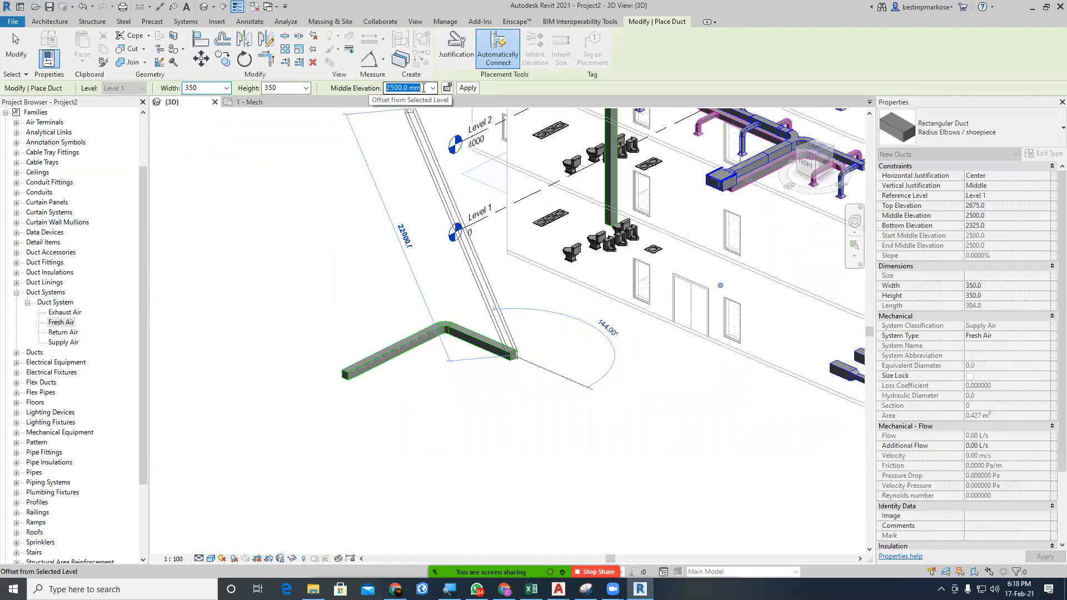
{"action": "type", "text": "8000"}
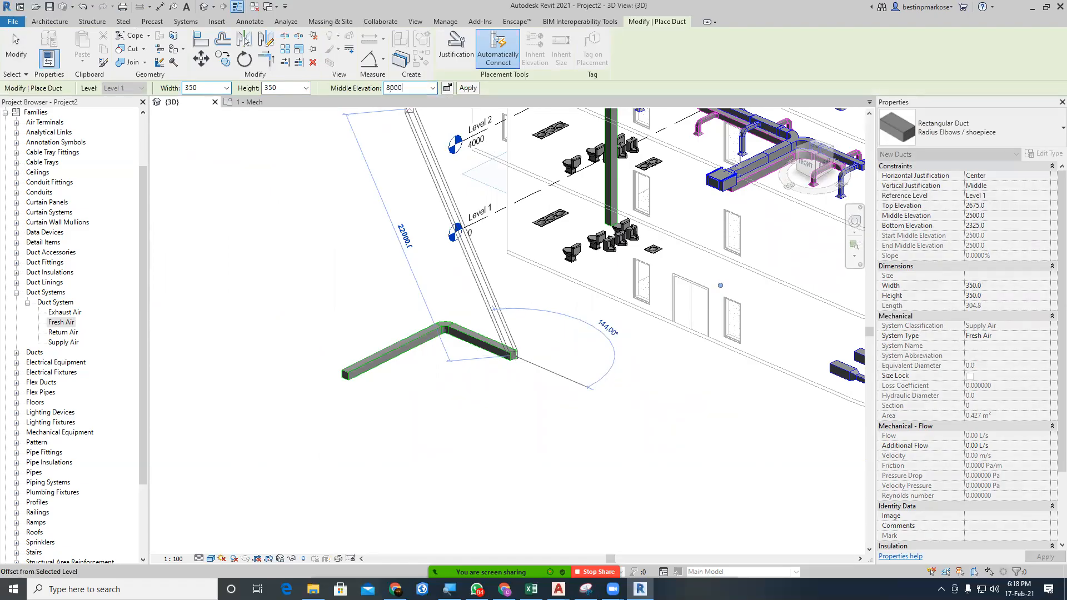
{"action": "left_click", "coordinate": [473, 89]}
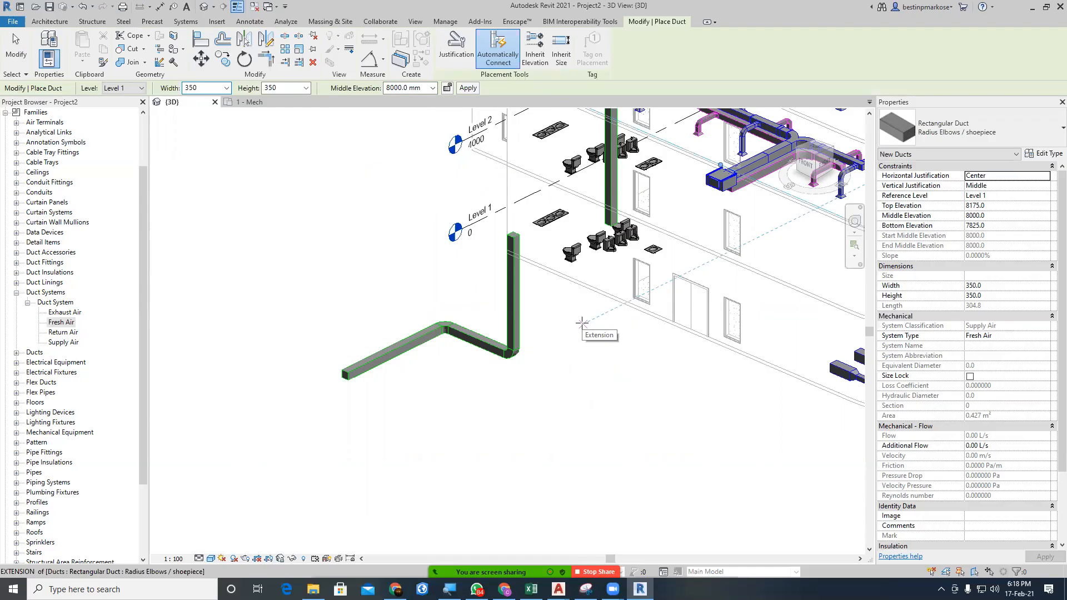
{"action": "left_click", "coordinate": [518, 238]}
{"action": "left_click", "coordinate": [613, 277]}
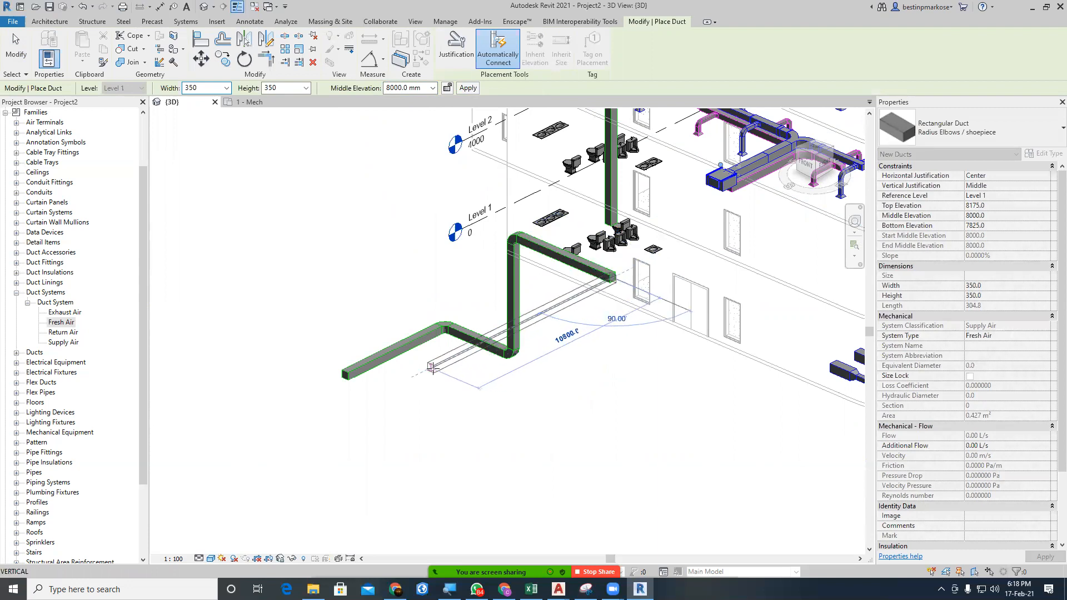
{"action": "left_click", "coordinate": [433, 367]}
Drop the duct's open end vertically to a middle elevation of 500 mm and finish the run.
{"action": "left_click", "coordinate": [426, 88]}
{"action": "type", "text": "50"}
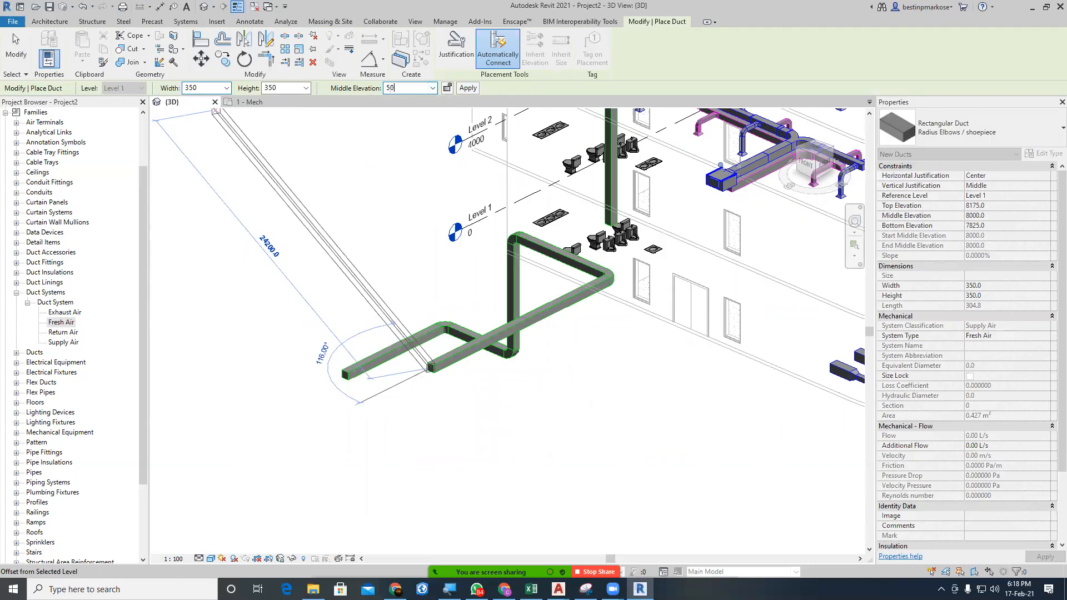
{"action": "type", "text": "0"}
{"action": "key", "text": "Return"}
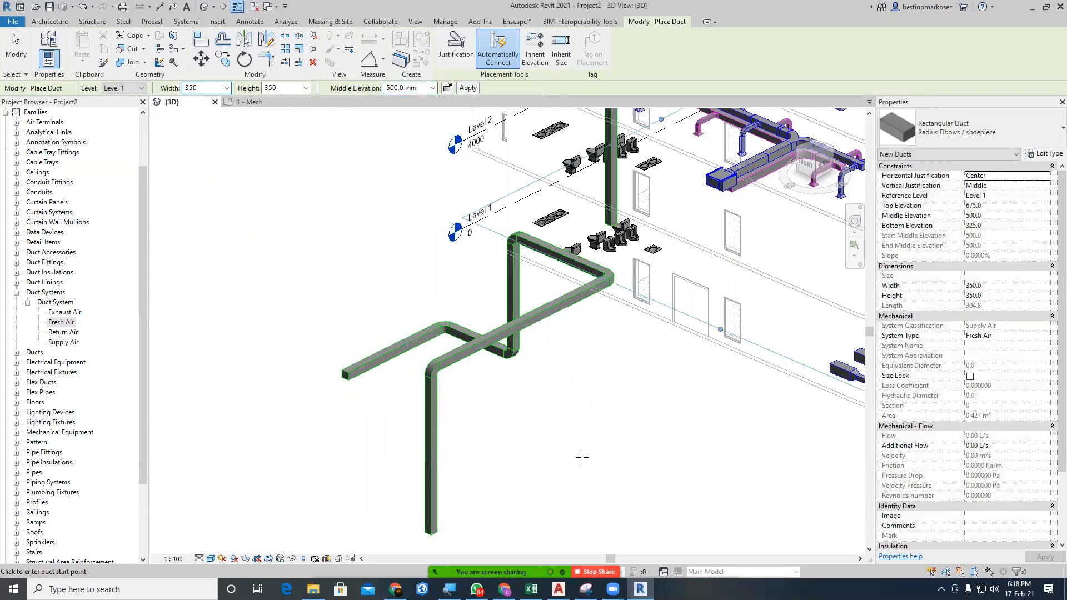
{"action": "key", "text": "Escape"}
{"action": "middle_click_drag", "start_coordinate": [489, 462], "coordinate": [312, 381], "text": "shift"}
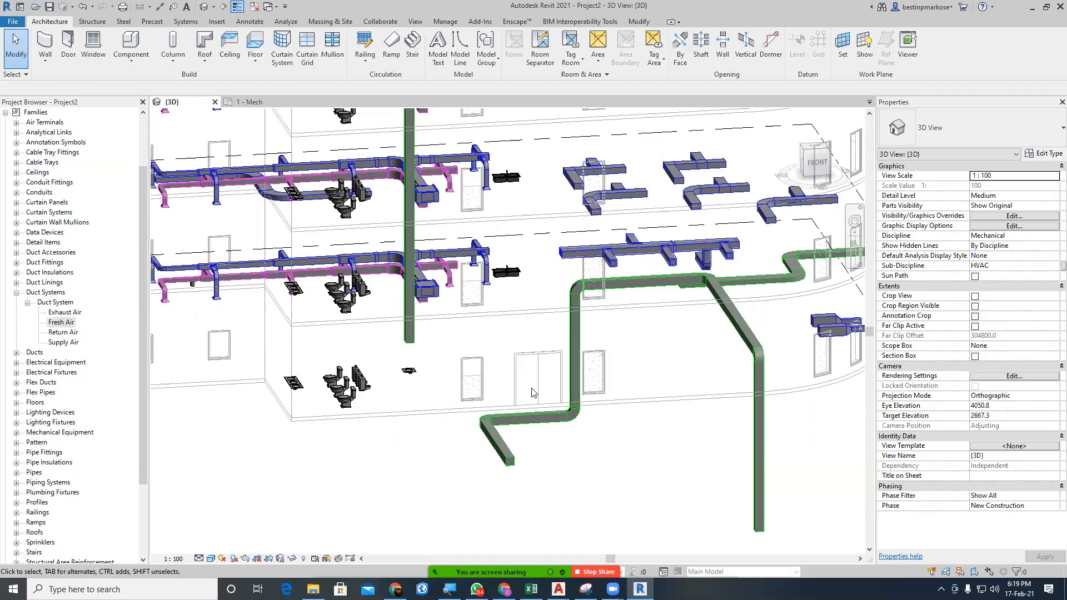
{"action": "mouse_move", "coordinate": [608, 427]}
{"action": "middle_mouse_down", "text": "shift"}
{"action": "mouse_move", "coordinate": [410, 428]}
{"action": "mouse_move", "coordinate": [529, 452]}
{"action": "middle_mouse_up", "text": "shift"}
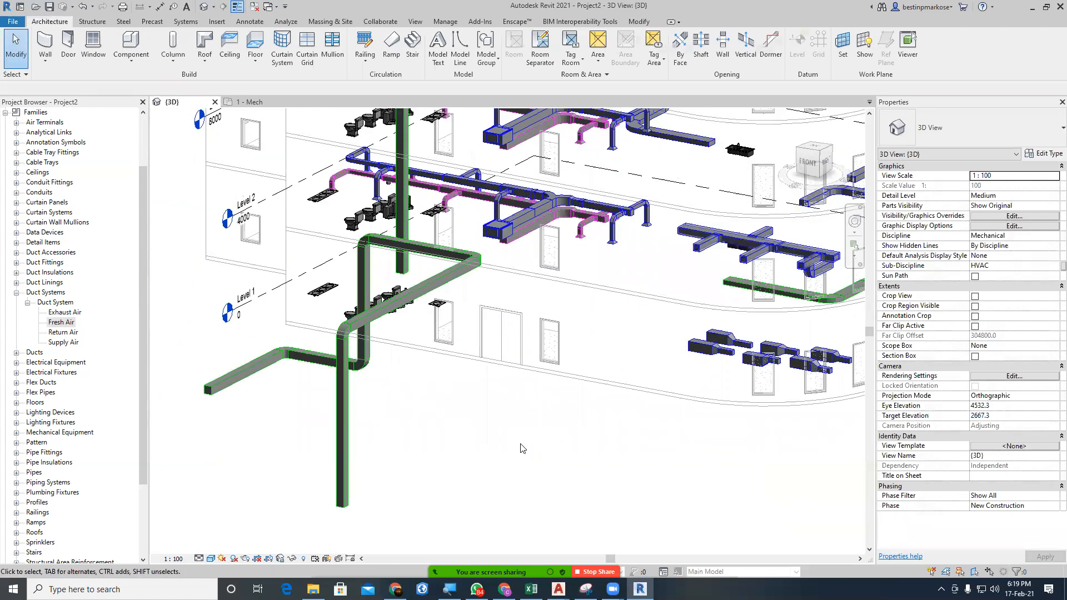
{"action": "key", "text": "d"}
{"action": "key", "text": "t"}
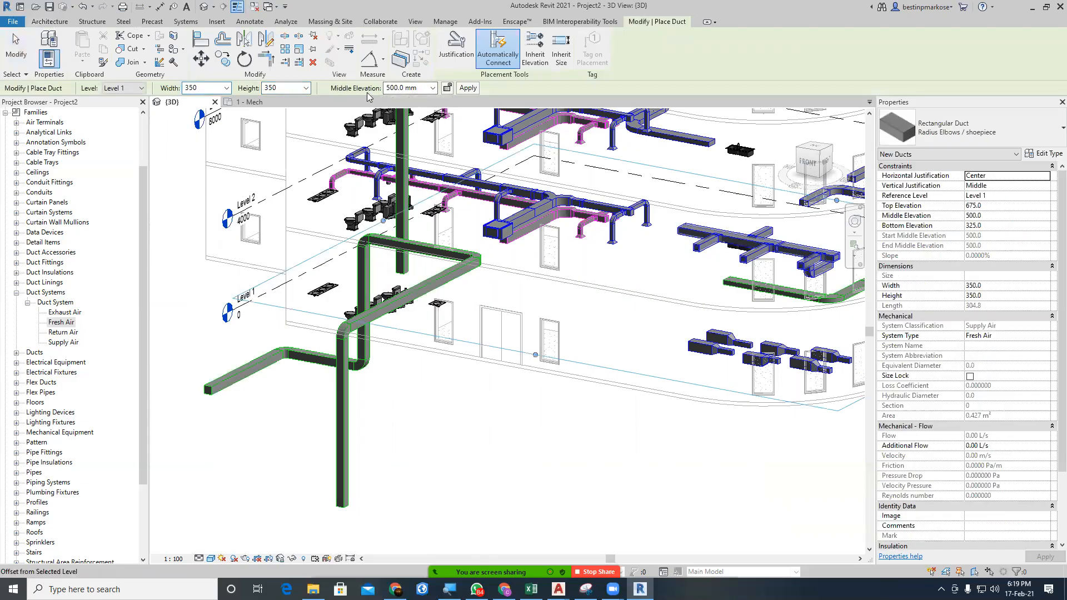
{"action": "middle_click_drag", "start_coordinate": [409, 330], "coordinate": [476, 335]}
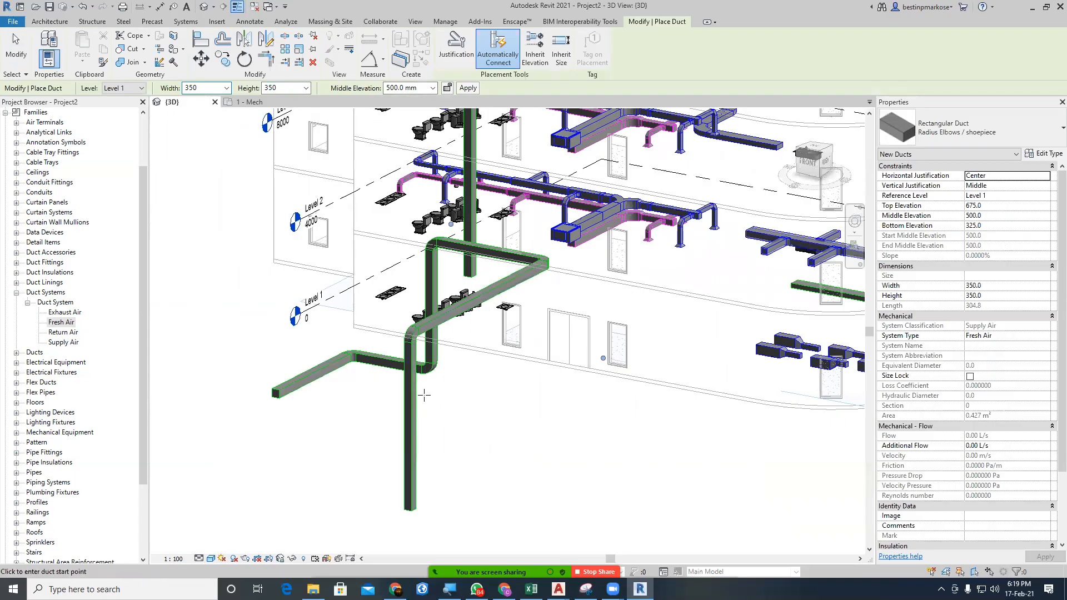
{"action": "key", "text": "Escape"}
{"action": "key", "text": "Escape"}
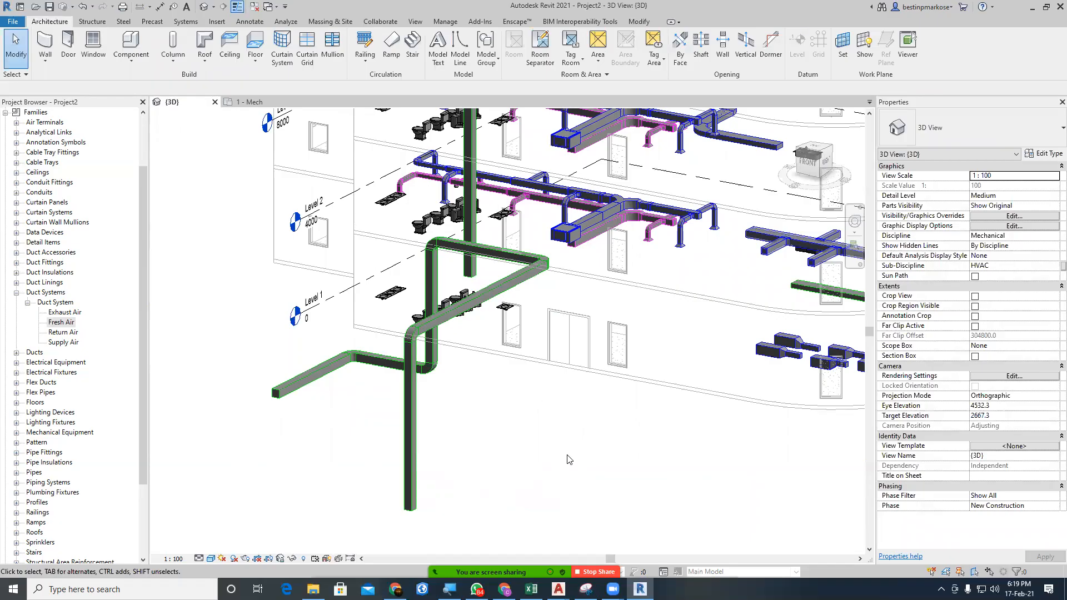
{"action": "middle_click_drag", "start_coordinate": [589, 508], "coordinate": [519, 507]}
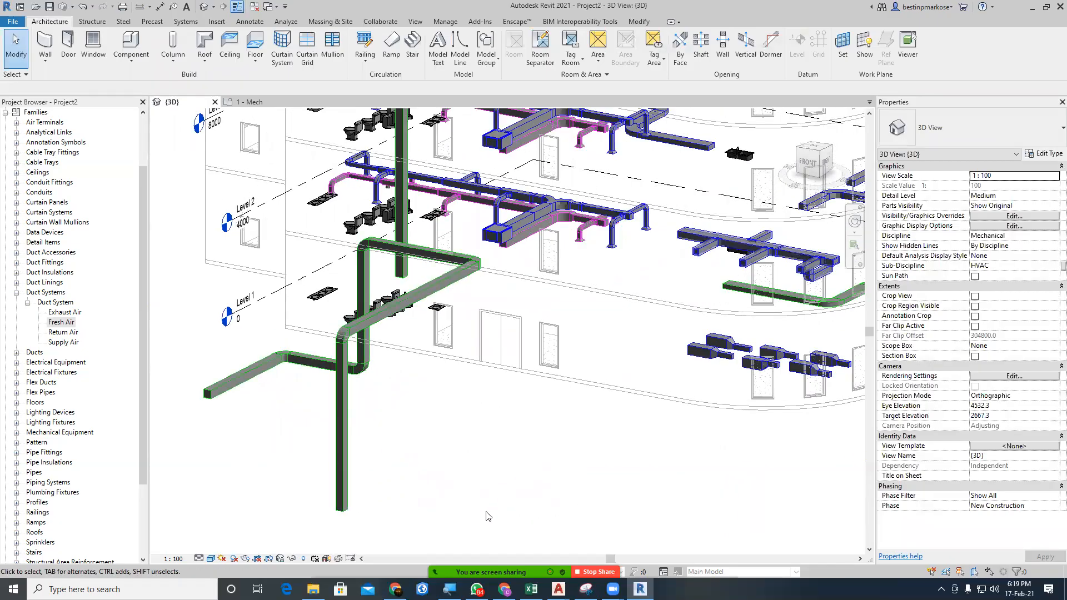
Draw an L-shaped 350 x 350 Fresh Air duct outside the building at 2500 mm middle elevation, with the first segment about 7600 mm long.
{"action": "key", "text": "d"}
{"action": "key", "text": "t"}
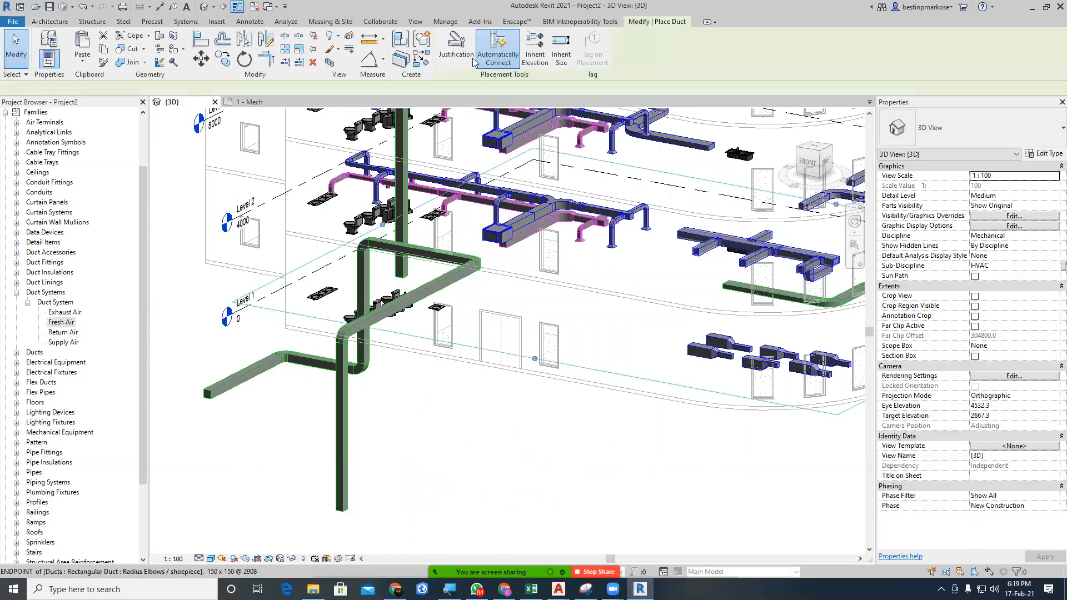
{"action": "left_click", "coordinate": [402, 87]}
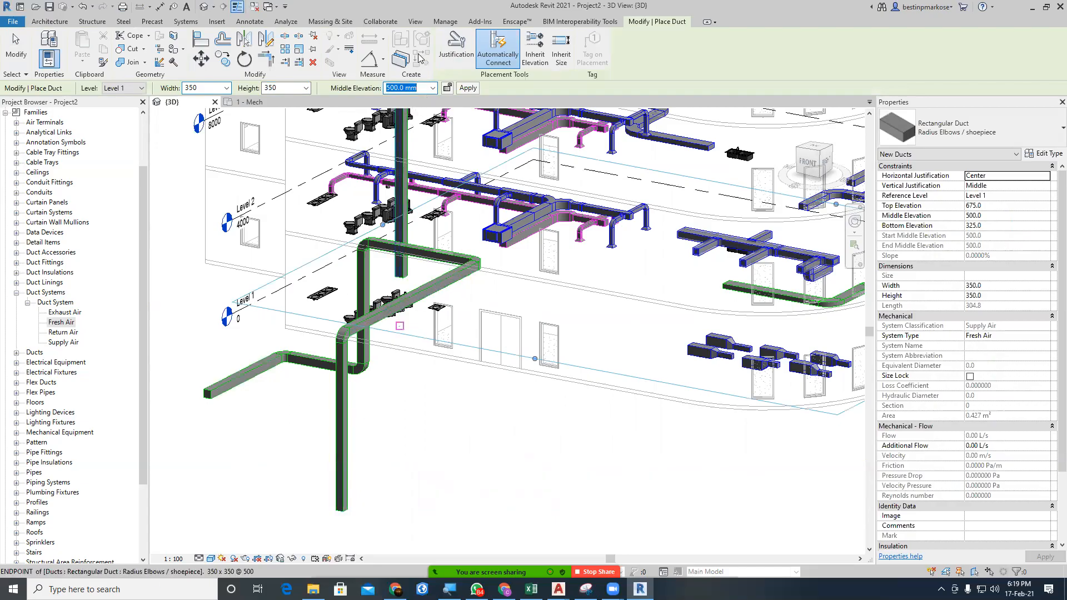
{"action": "type", "text": "2500"}
{"action": "key", "text": "Return"}
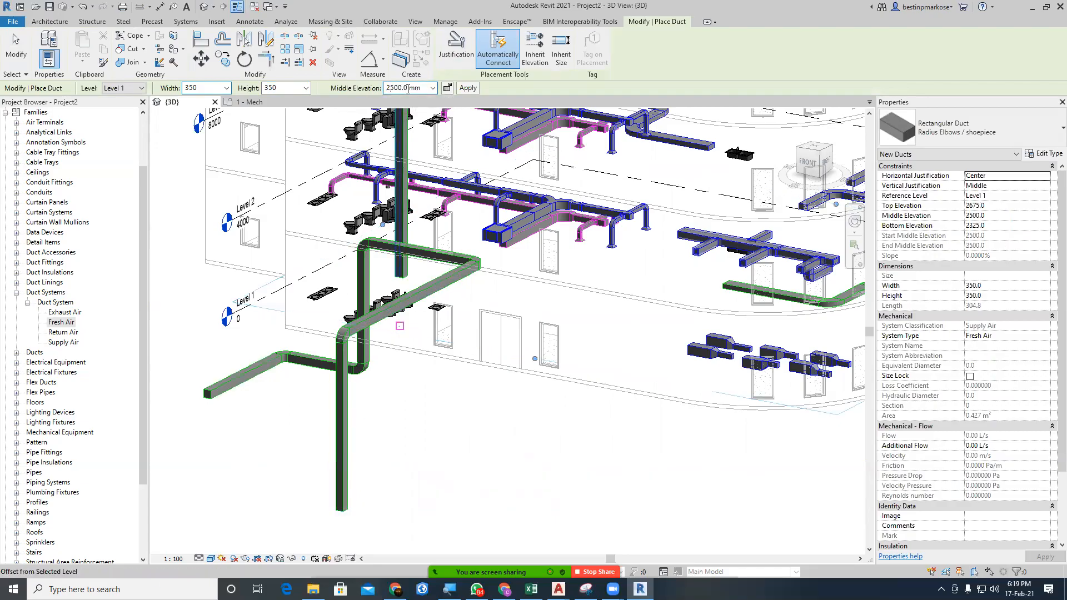
{"action": "scroll", "coordinate": [546, 424], "scroll_direction": "down", "scroll_amount": 1}
{"action": "scroll", "coordinate": [546, 424], "scroll_direction": "down", "scroll_amount": 2}
{"action": "middle_click_drag", "start_coordinate": [546, 424], "coordinate": [506, 339]}
{"action": "left_click", "coordinate": [452, 378]}
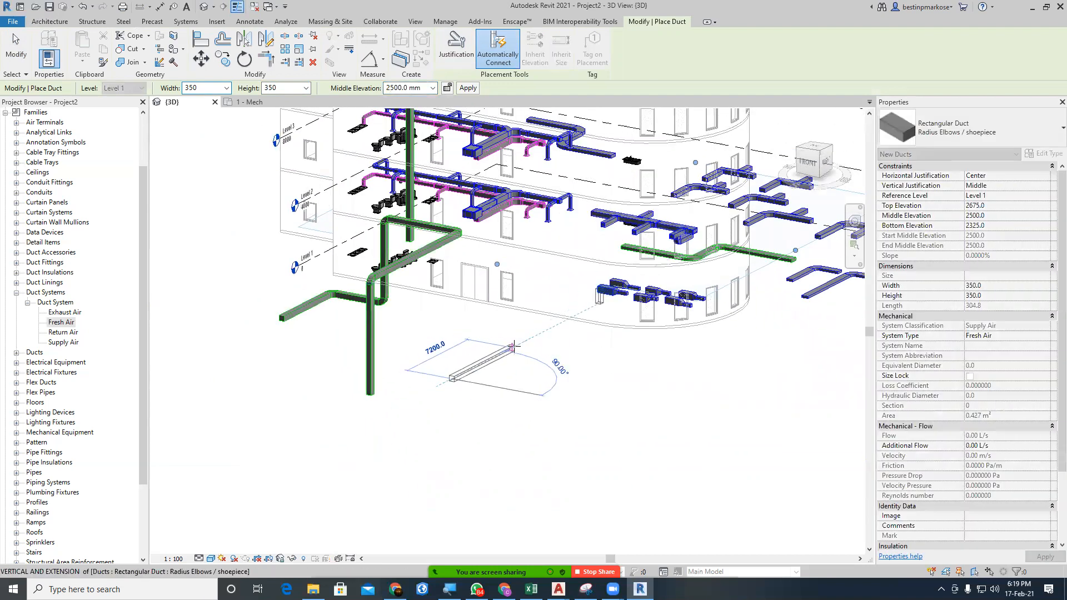
{"action": "left_click", "coordinate": [515, 346]}
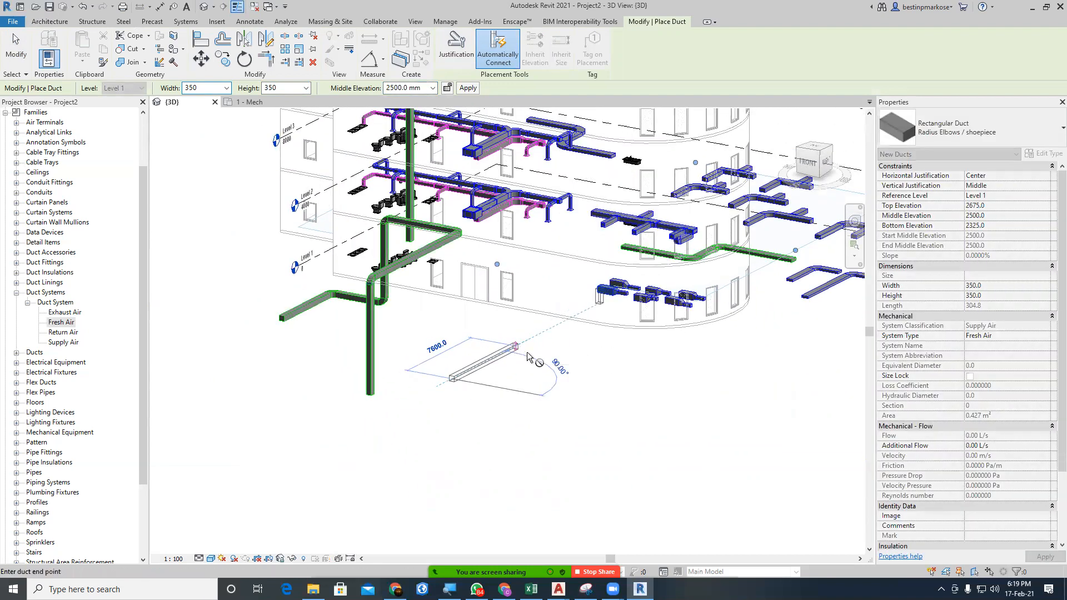
{"action": "left_click", "coordinate": [613, 364]}
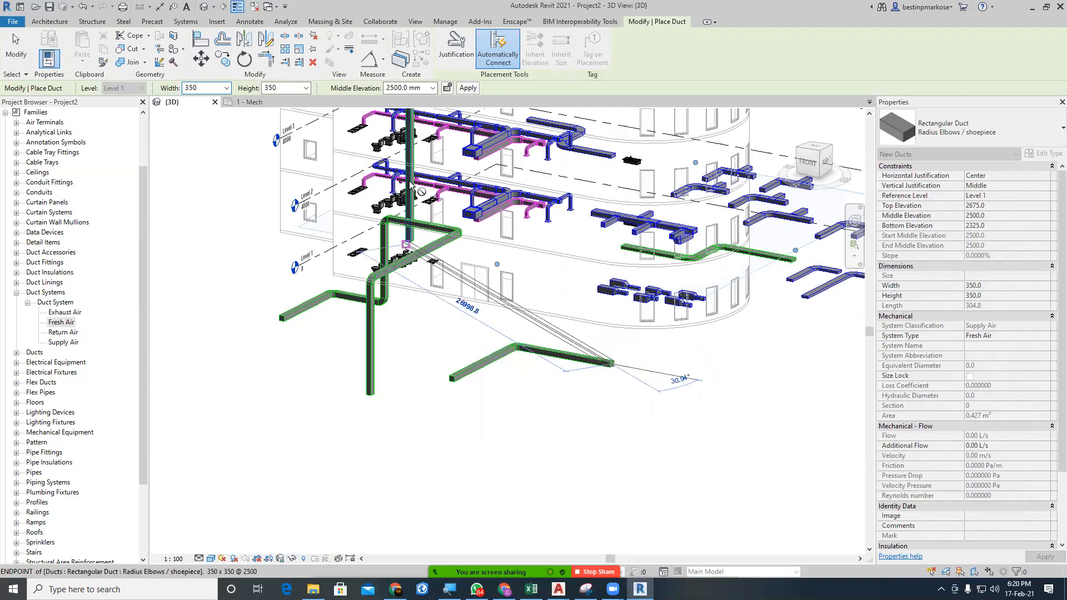
Raise the open end of the new L-shaped duct vertically to a middle elevation of 10000 mm and finish the run.
{"action": "left_click", "coordinate": [423, 88]}
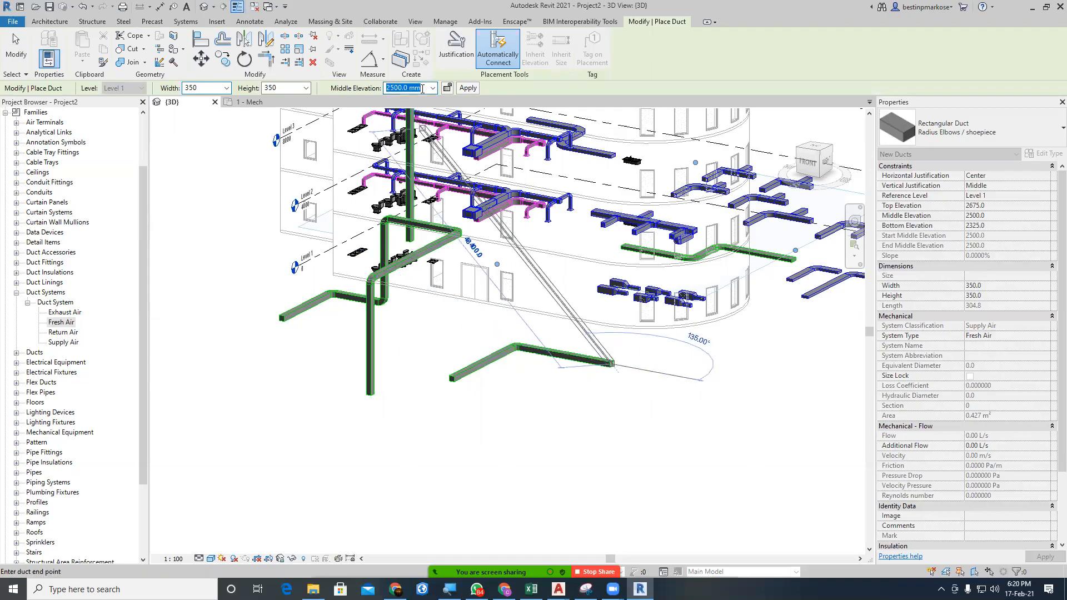
{"action": "type", "text": "8"}
{"action": "left_click", "coordinate": [468, 87]}
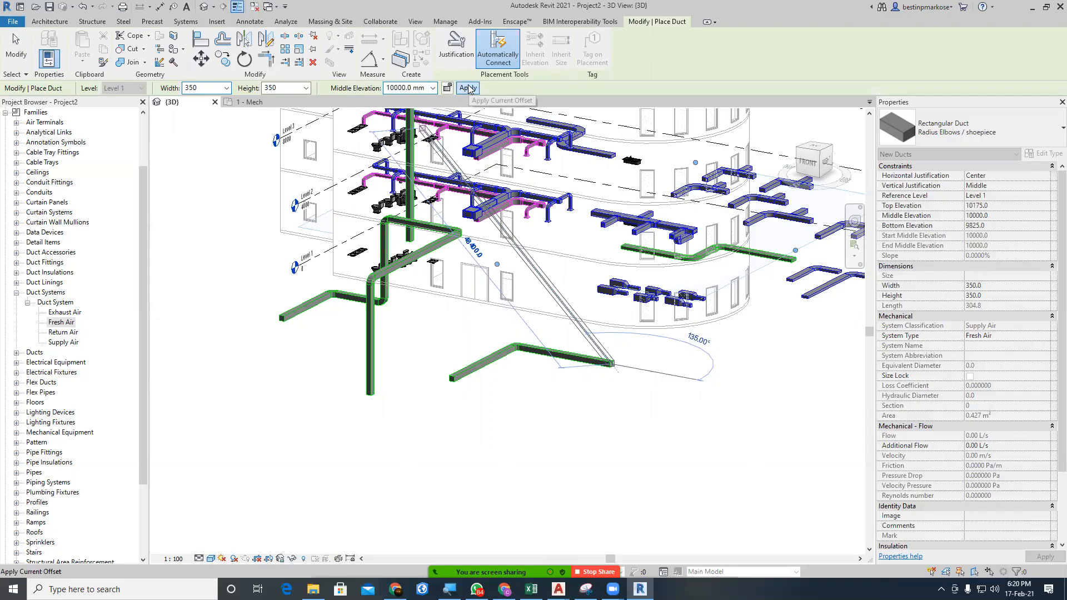
{"action": "middle_click_drag", "start_coordinate": [671, 379], "coordinate": [651, 415]}
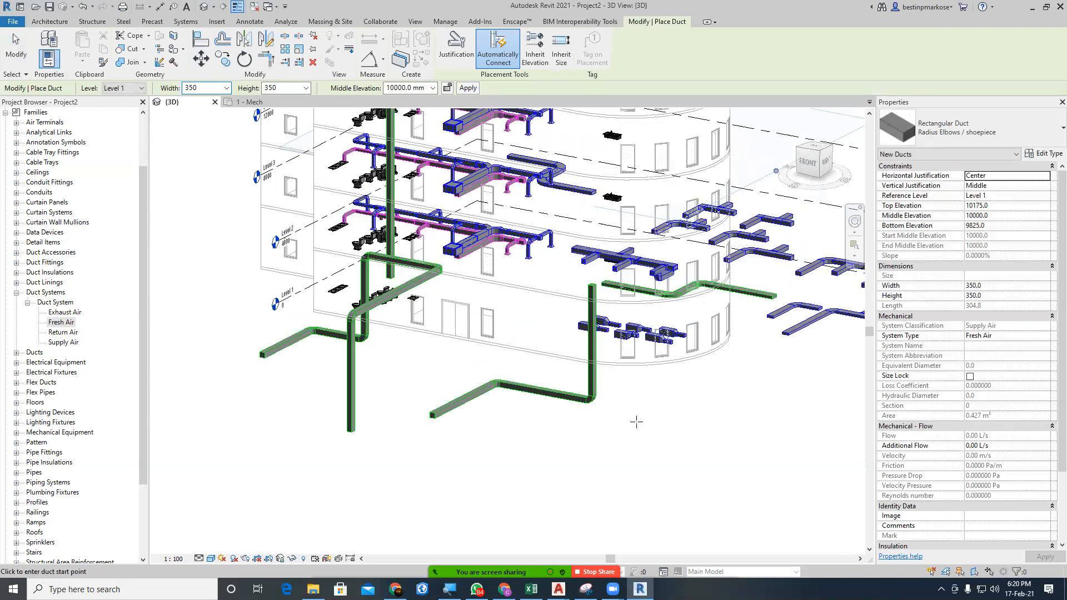
{"action": "key", "text": "Escape"}
Delete both complete sample Fresh Air duct runs outside the building, including their elbows and vertical segments.
{"action": "key", "text": "Tab"}
{"action": "left_click", "coordinate": [462, 404]}
{"action": "key", "text": "Delete"}
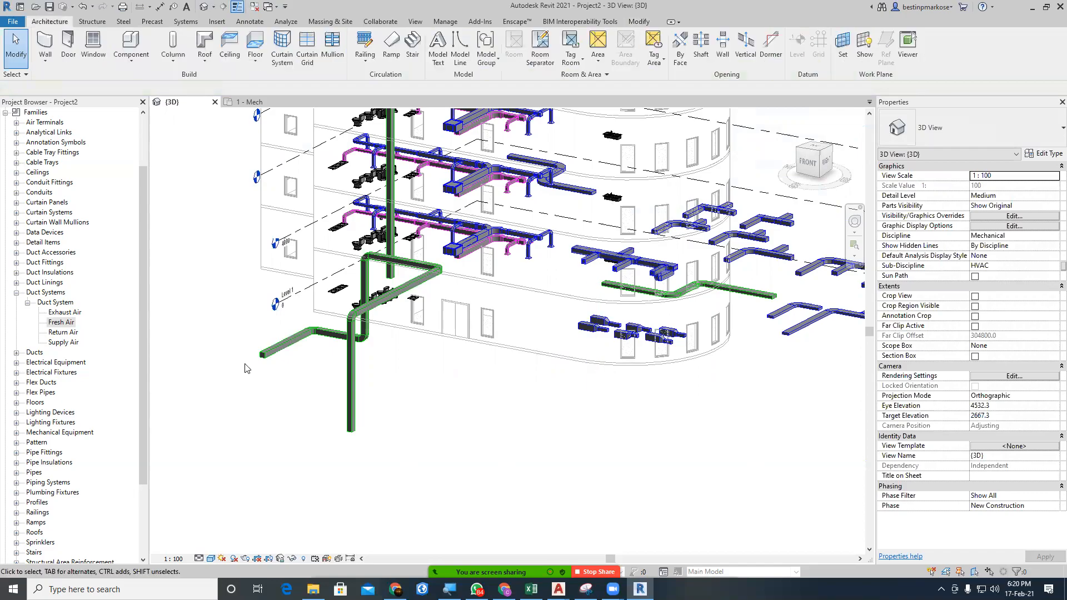
{"action": "key", "text": "Tab"}
{"action": "left_click", "coordinate": [269, 351]}
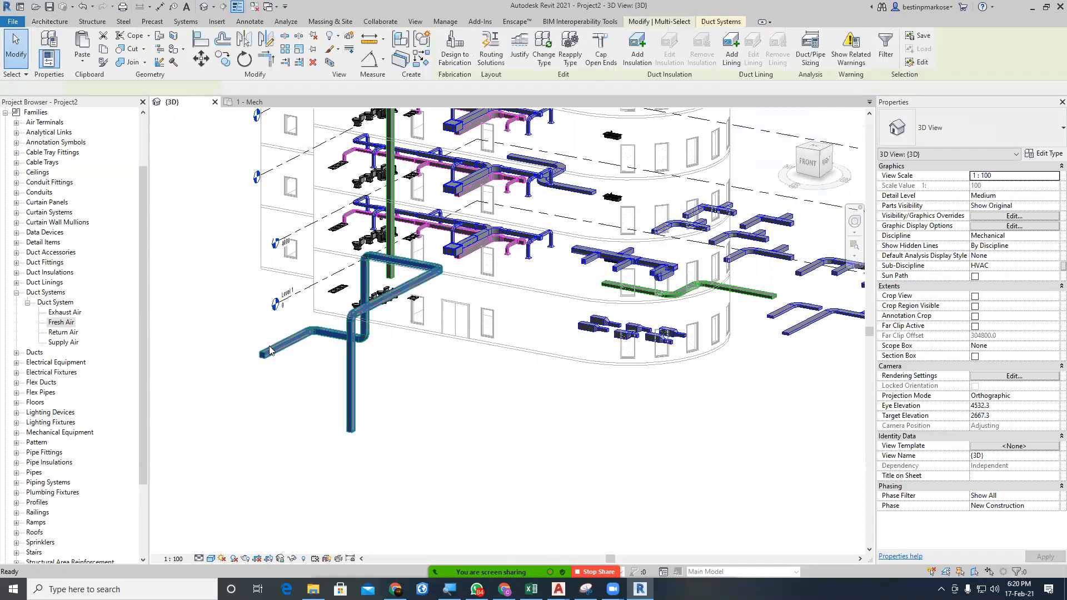
{"action": "key", "text": "Delete"}
Open the Level 8(1) HVAC floor plan and examine the ductwork shown on that level.
{"action": "scroll", "coordinate": [448, 441], "scroll_direction": "down", "scroll_amount": 3}
{"action": "scroll", "coordinate": [433, 328], "scroll_direction": "up", "scroll_amount": 3}
{"action": "scroll", "coordinate": [448, 445], "scroll_direction": "down", "scroll_amount": 2}
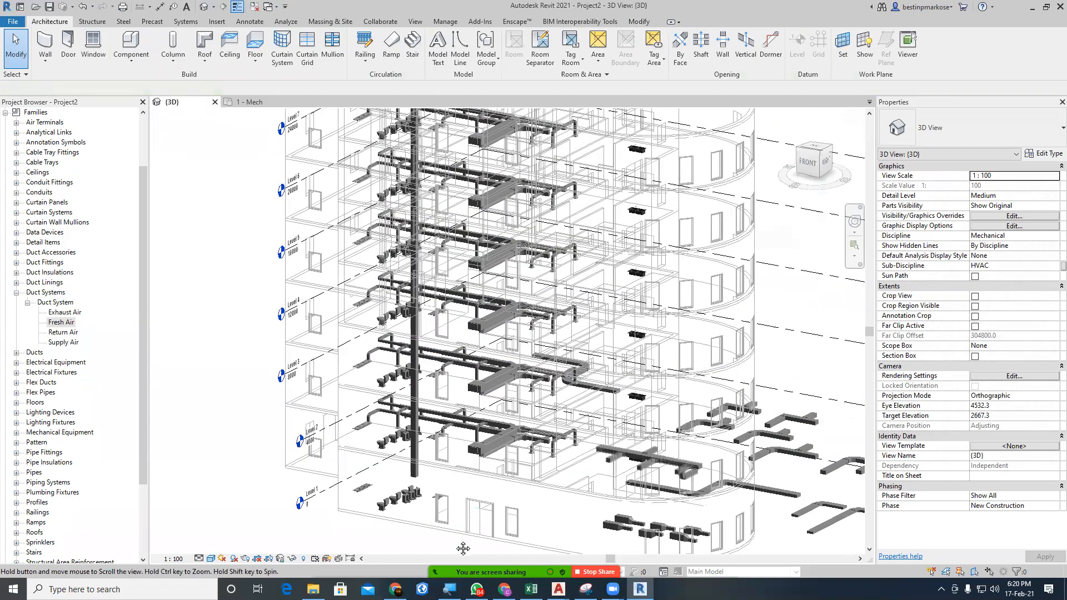
{"action": "scroll", "coordinate": [413, 193], "scroll_direction": "up", "scroll_amount": 2}
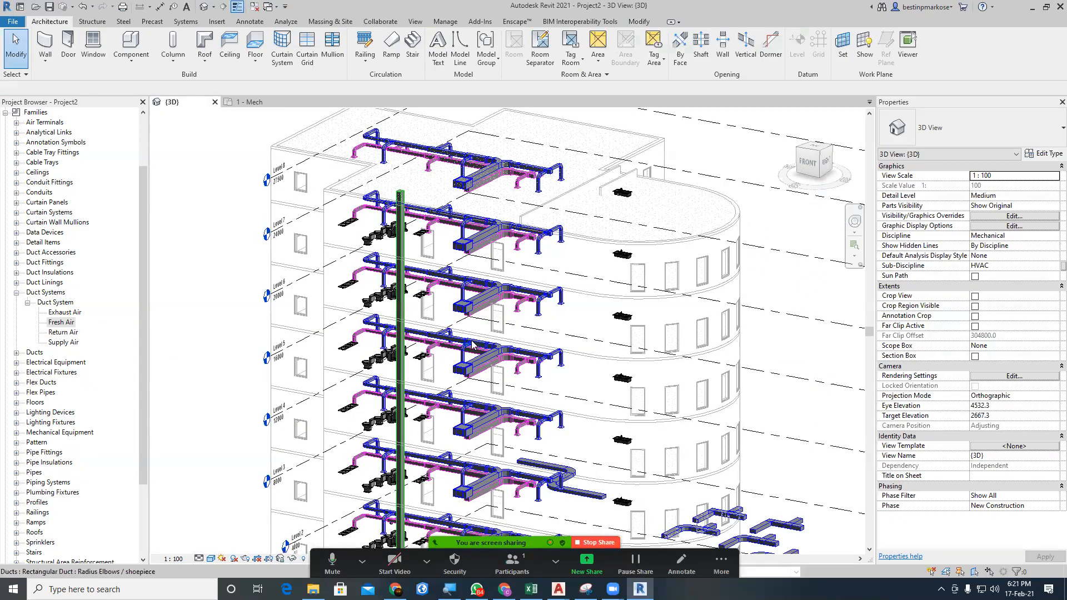
{"action": "middle_click_drag", "start_coordinate": [414, 194], "coordinate": [373, 156]}
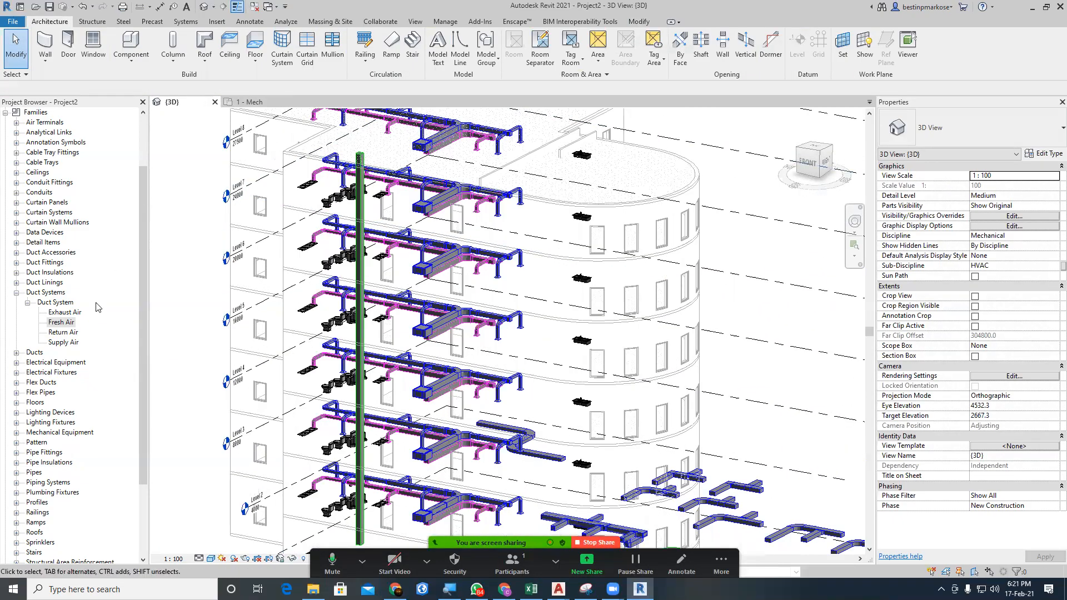
{"action": "left_click_drag", "start_coordinate": [144, 338], "coordinate": [132, 205]}
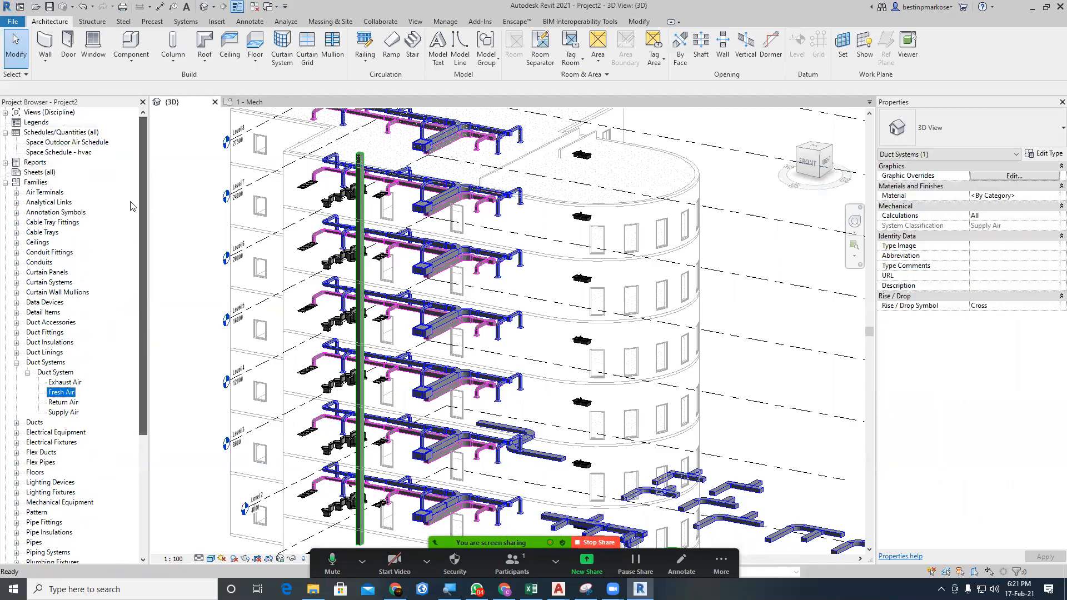
{"action": "double_click", "coordinate": [65, 114]}
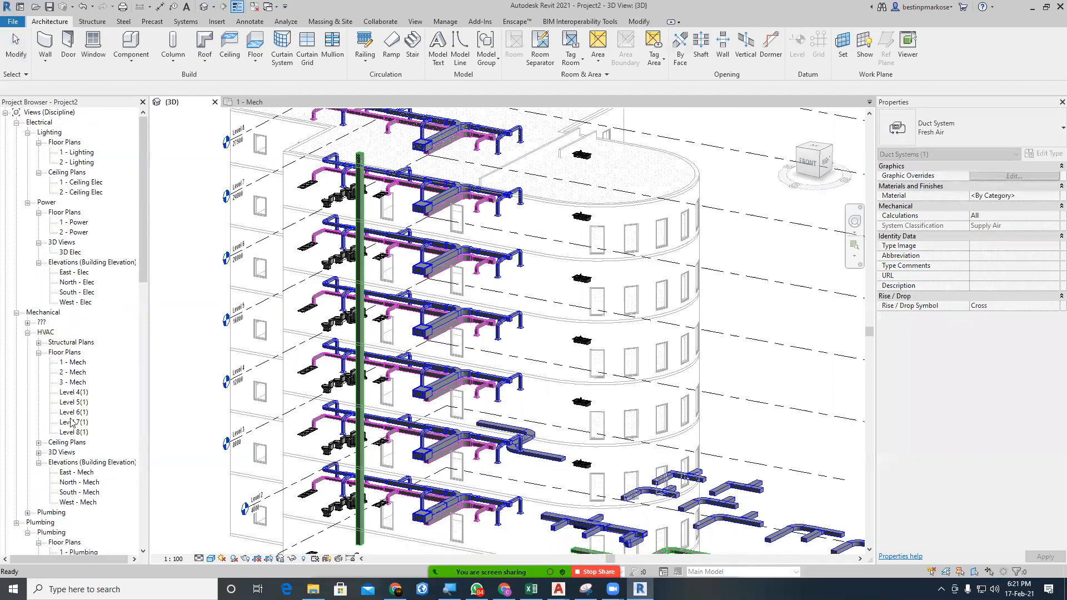
{"action": "double_click", "coordinate": [74, 433]}
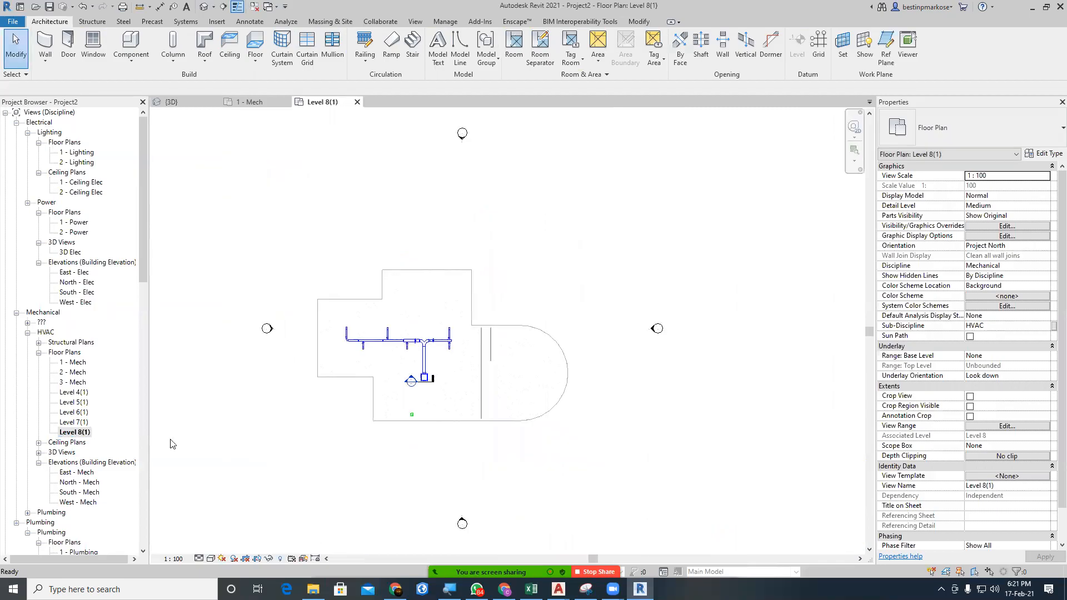
{"action": "scroll", "coordinate": [464, 464], "scroll_direction": "up", "scroll_amount": 4}
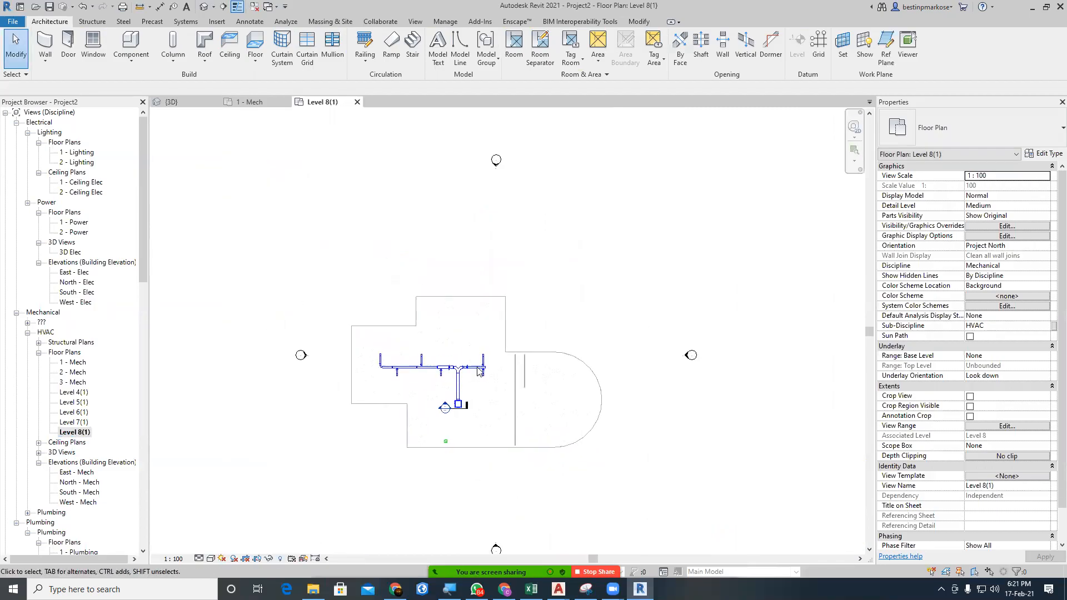
{"action": "middle_click_drag", "start_coordinate": [474, 481], "coordinate": [645, 393]}
{"action": "middle_click_drag", "start_coordinate": [650, 293], "coordinate": [659, 542], "text": "ctrl"}
{"action": "middle_click_drag", "start_coordinate": [797, 428], "coordinate": [590, 401]}
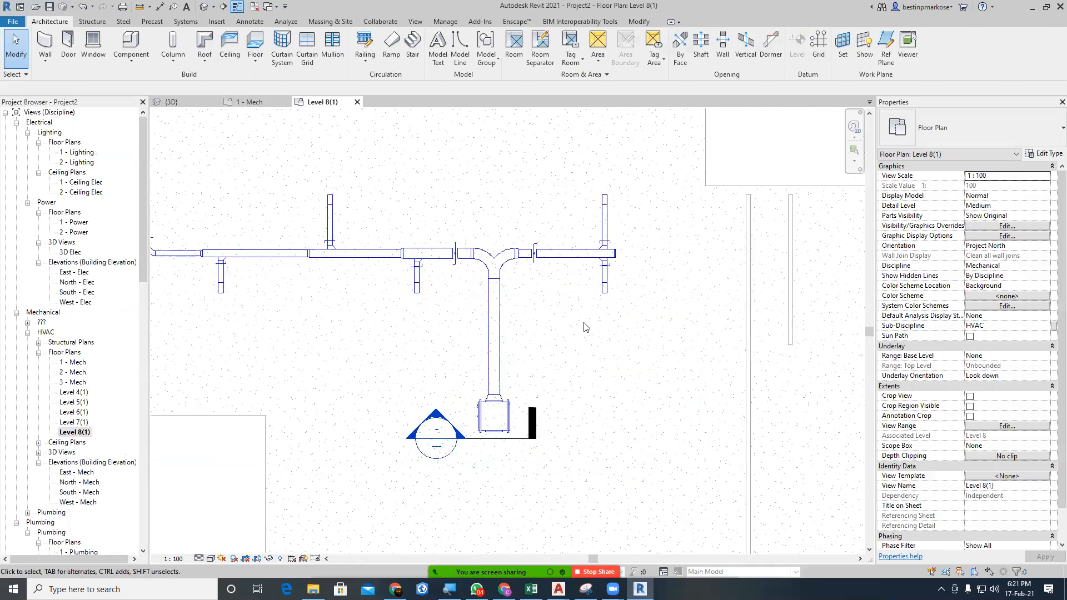
Open the East - Mech elevation and examine the topmost ductwork against the Level 8 line.
{"action": "double_click", "coordinate": [87, 473]}
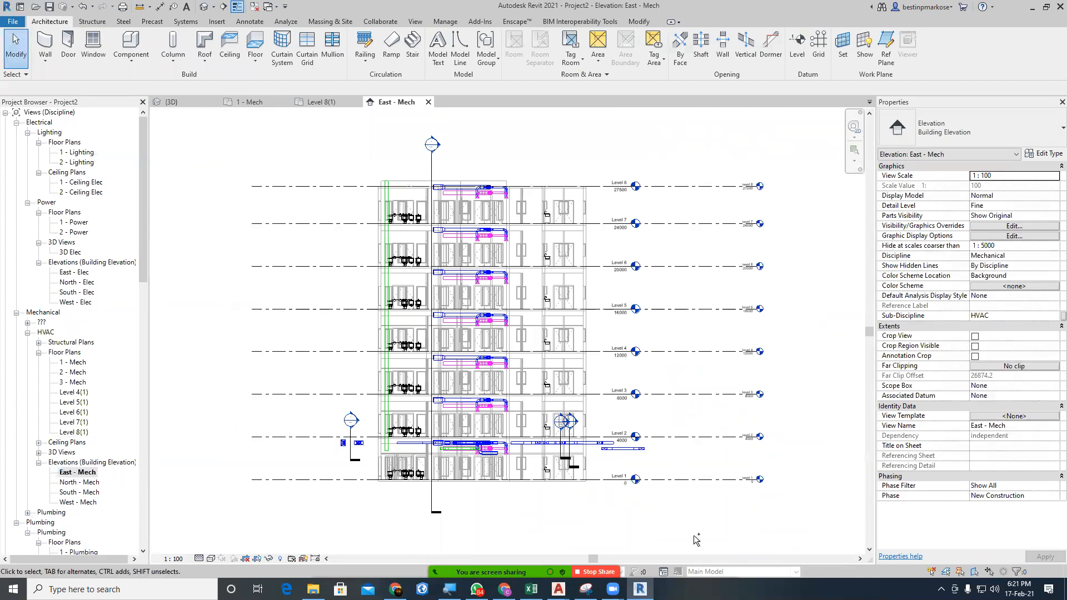
{"action": "scroll", "coordinate": [714, 433], "scroll_direction": "up", "scroll_amount": 3}
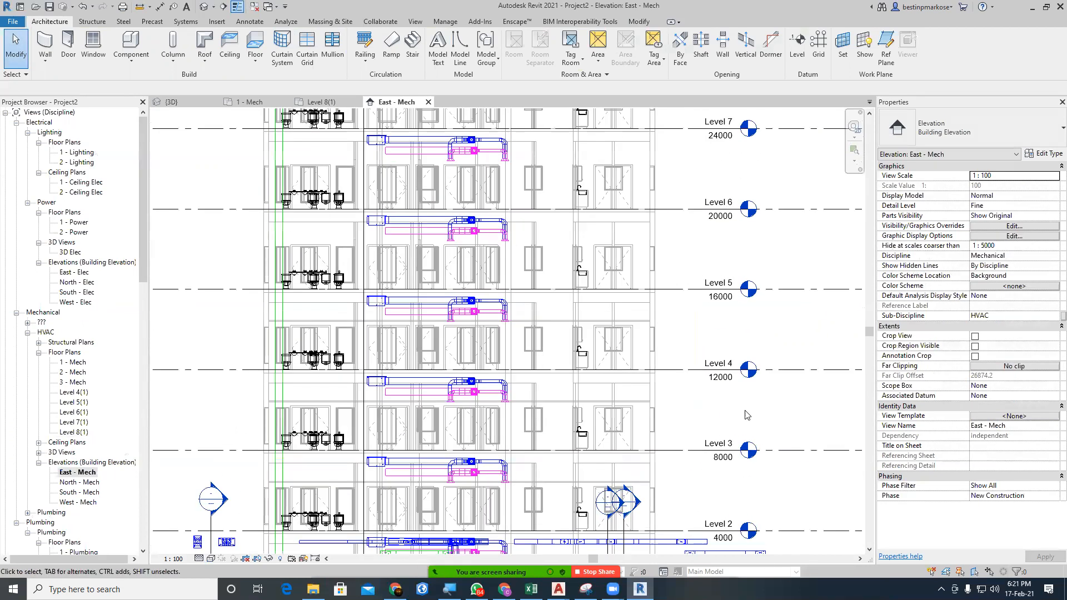
{"action": "middle_click_drag", "start_coordinate": [727, 371], "coordinate": [390, 290]}
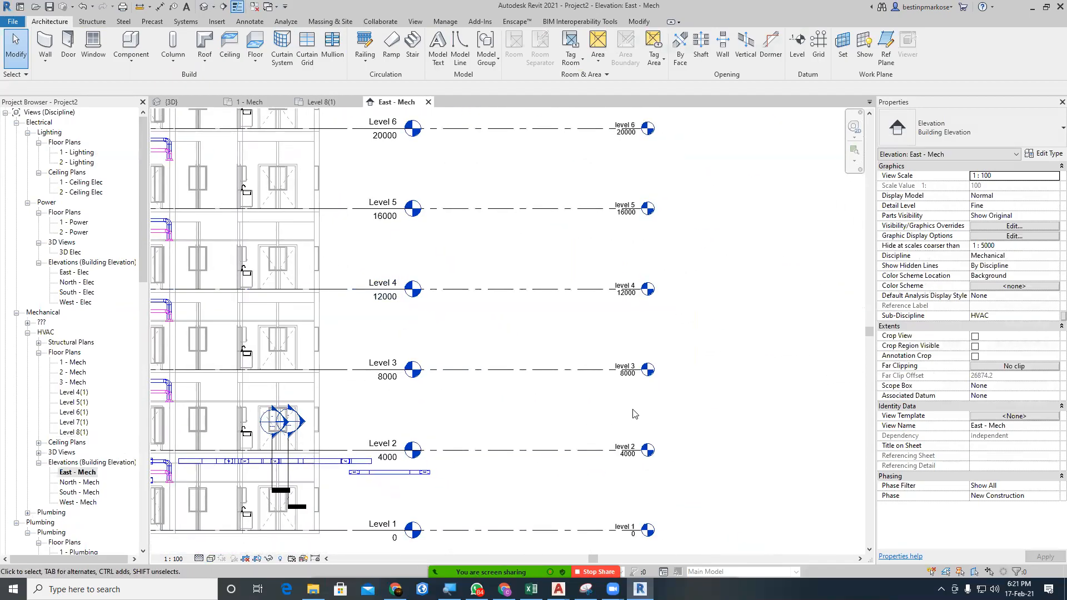
{"action": "middle_click_drag", "start_coordinate": [474, 336], "coordinate": [734, 446]}
{"action": "middle_click_drag", "start_coordinate": [548, 273], "coordinate": [576, 433]}
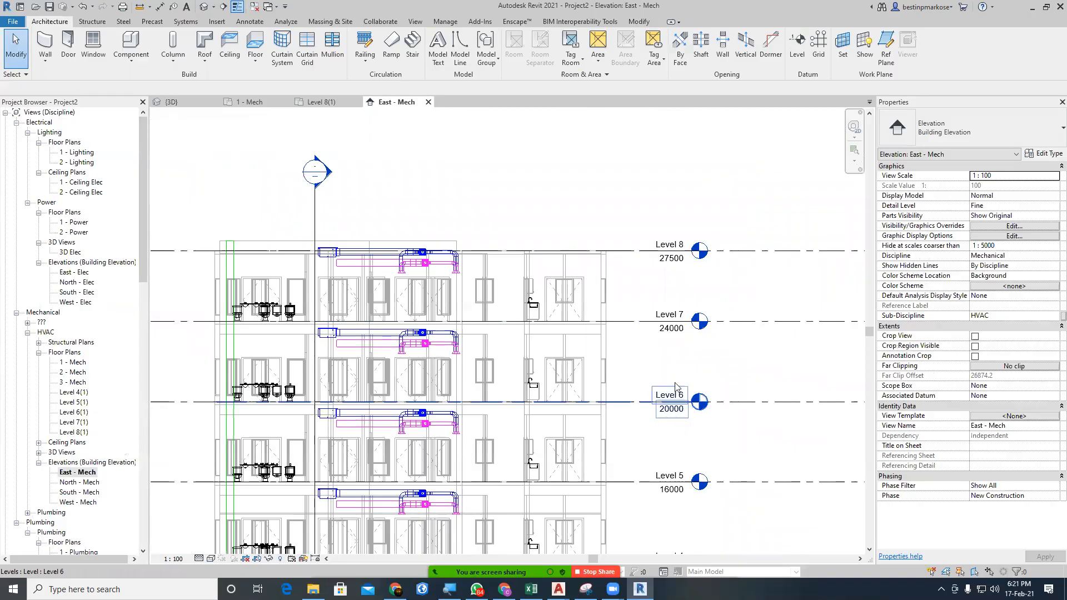
{"action": "middle_click_drag", "start_coordinate": [667, 330], "coordinate": [695, 515]}
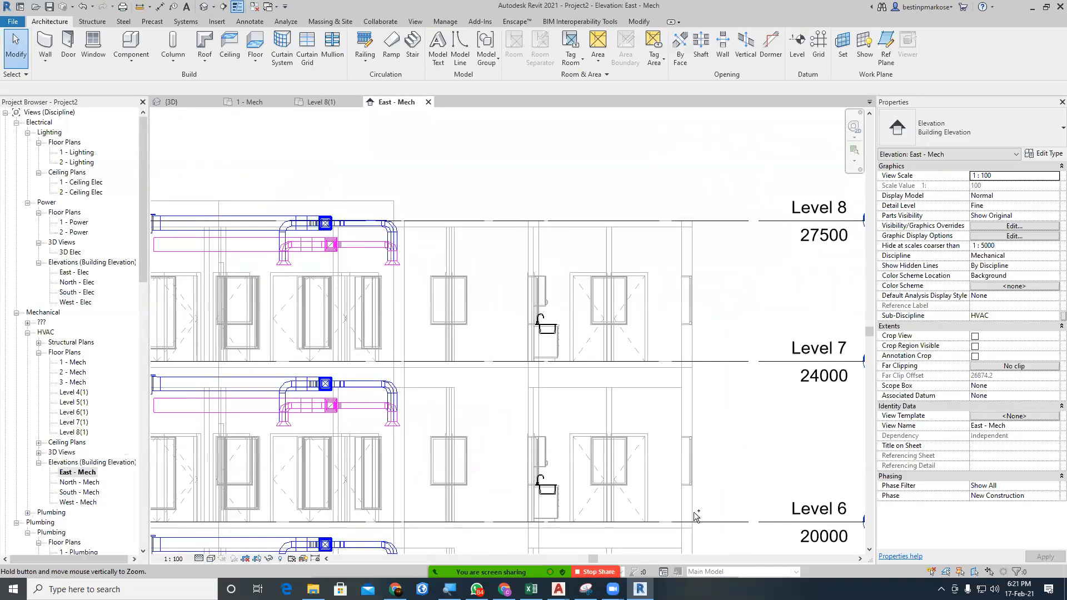
{"action": "middle_click_drag", "start_coordinate": [786, 244], "coordinate": [629, 256]}
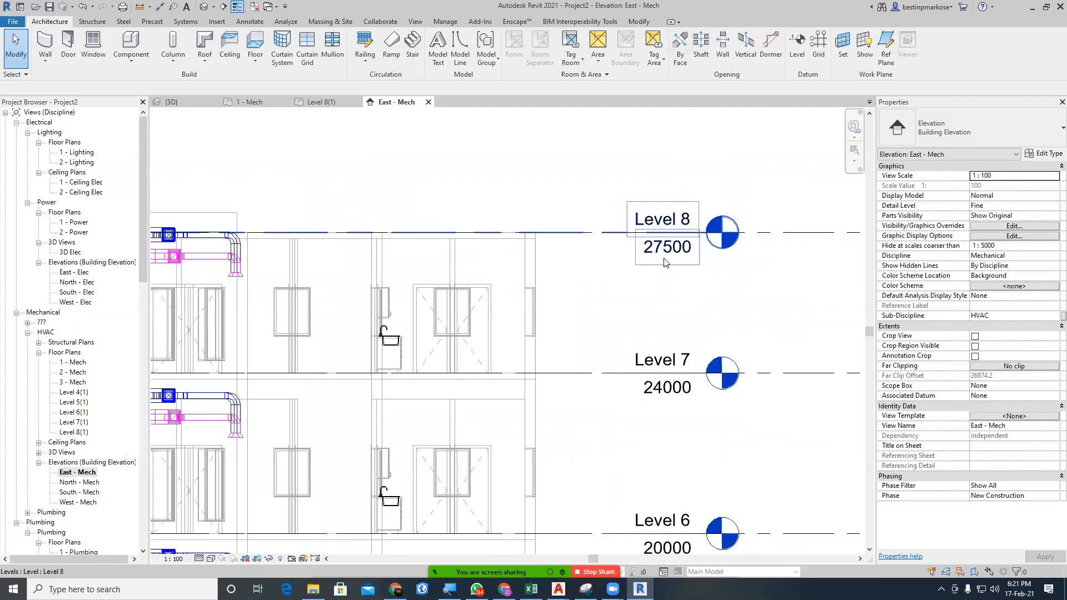
Select the topmost supply and return duct assembly in the elevation and nudge it down below the Level 8 line.
{"action": "middle_click_drag", "start_coordinate": [421, 321], "coordinate": [795, 297]}
{"action": "left_click_drag", "start_coordinate": [303, 156], "coordinate": [643, 249]}
{"action": "key", "text": "Down"}
{"action": "key", "text": "Down"}
{"action": "key", "text": "Down"}
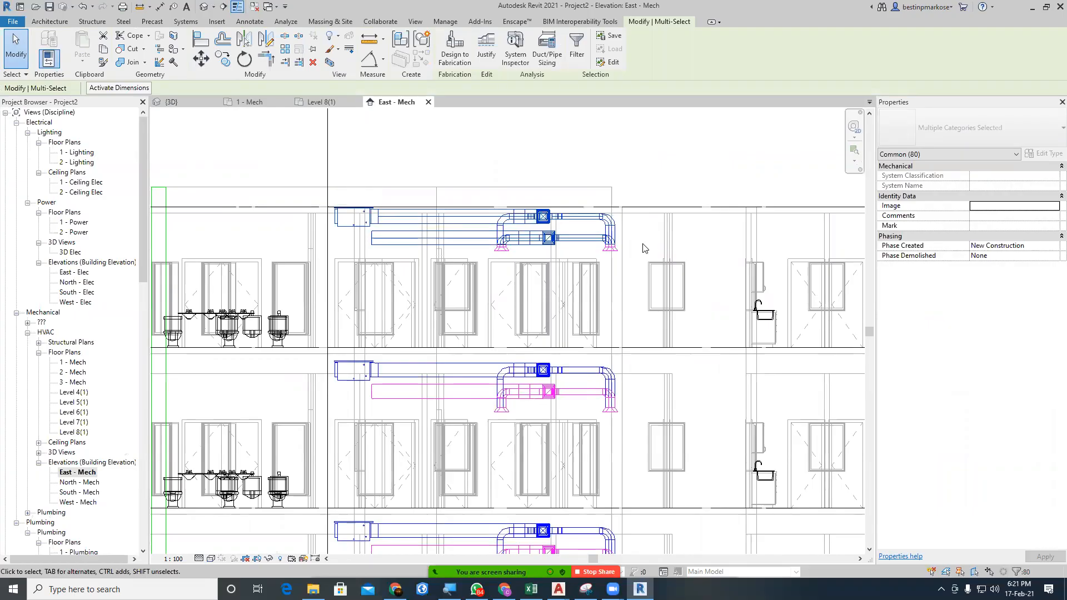
{"action": "key", "text": "Down"}
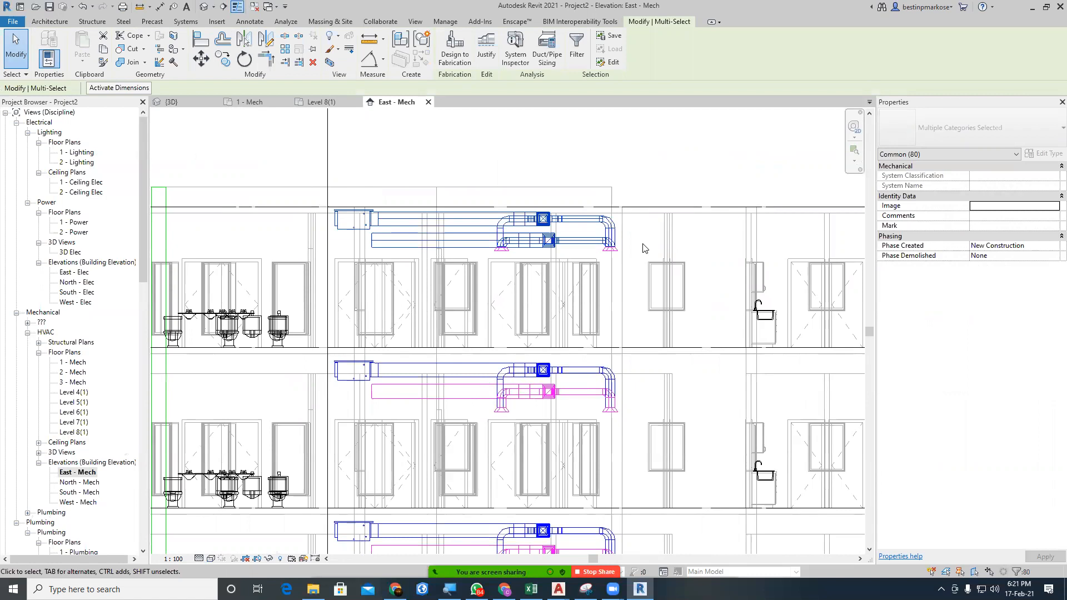
{"action": "left_click", "coordinate": [564, 157]}
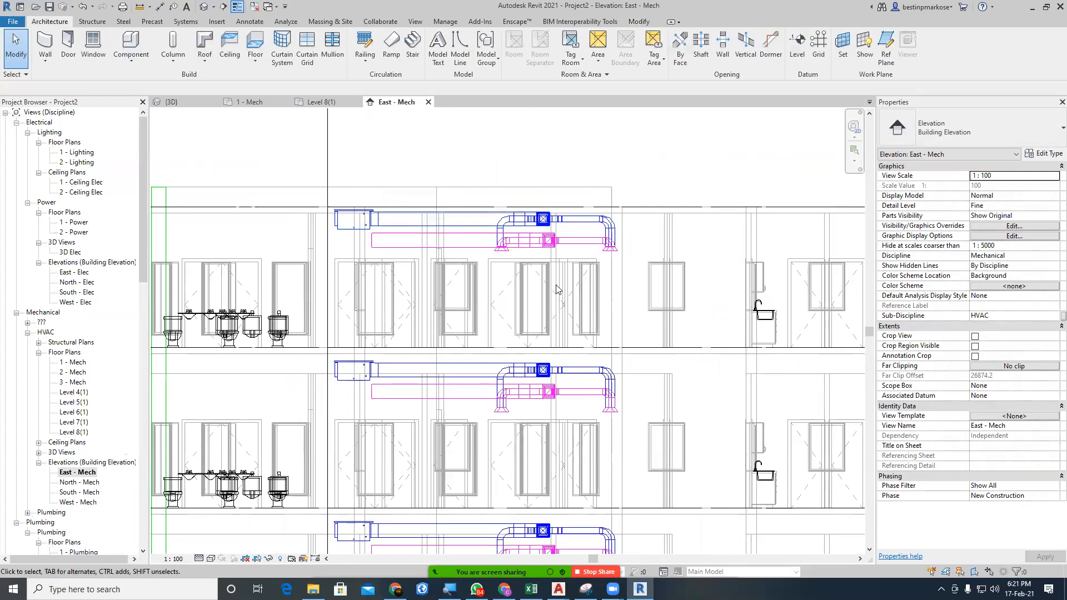
Return to the Level 8(1) floor plan and focus on the Fresh Air riser near the building's lower wall.
{"action": "left_click", "coordinate": [322, 103]}
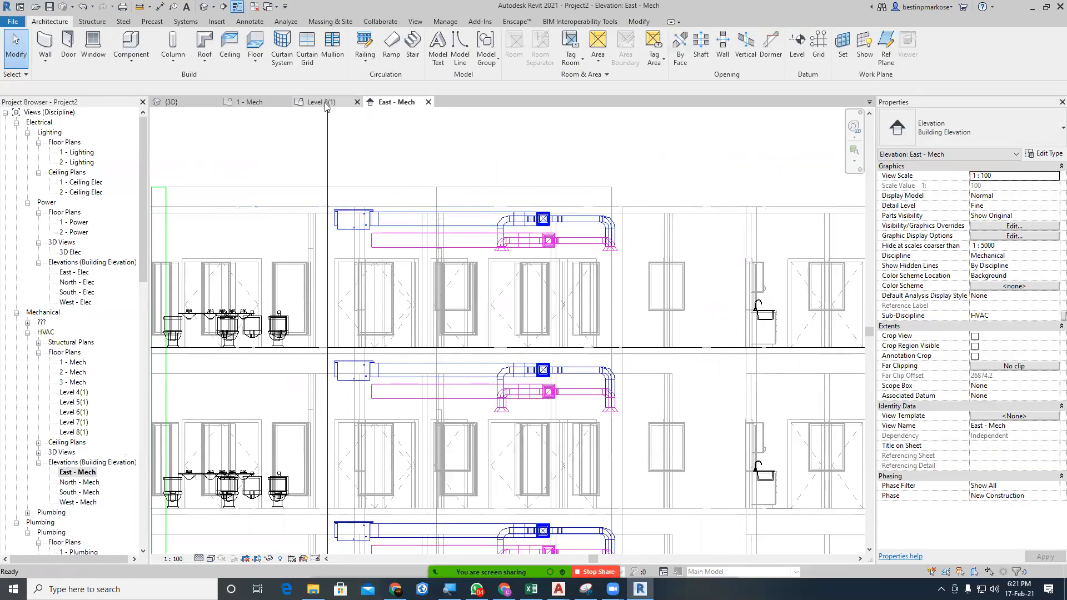
{"action": "middle_click_drag", "start_coordinate": [577, 303], "coordinate": [539, 259], "text": "ctrl"}
{"action": "middle_click_drag", "start_coordinate": [538, 393], "coordinate": [494, 304]}
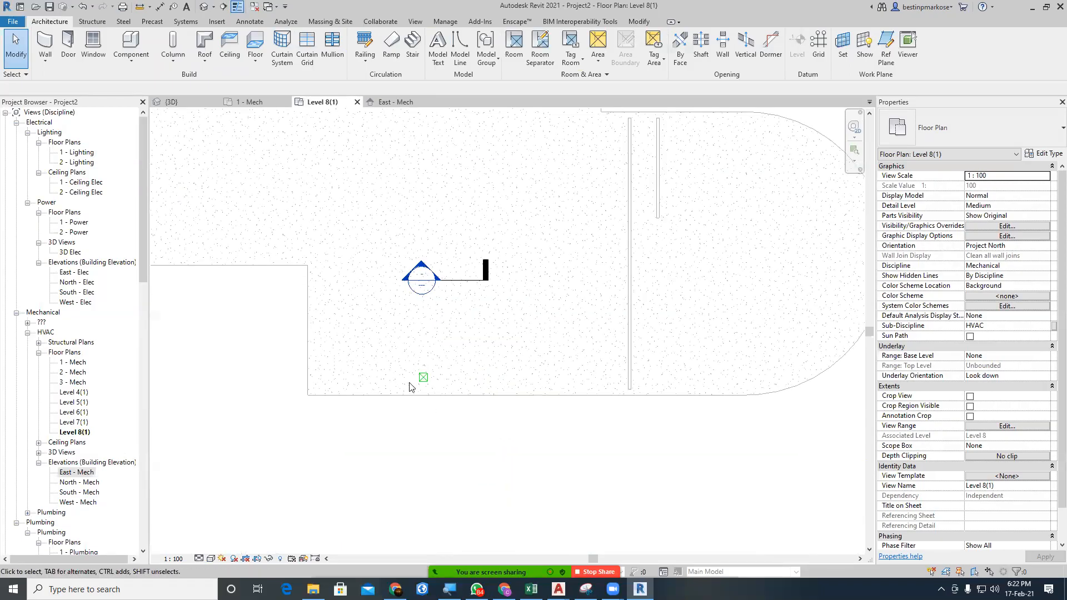
{"action": "middle_click_drag", "start_coordinate": [481, 367], "coordinate": [484, 400]}
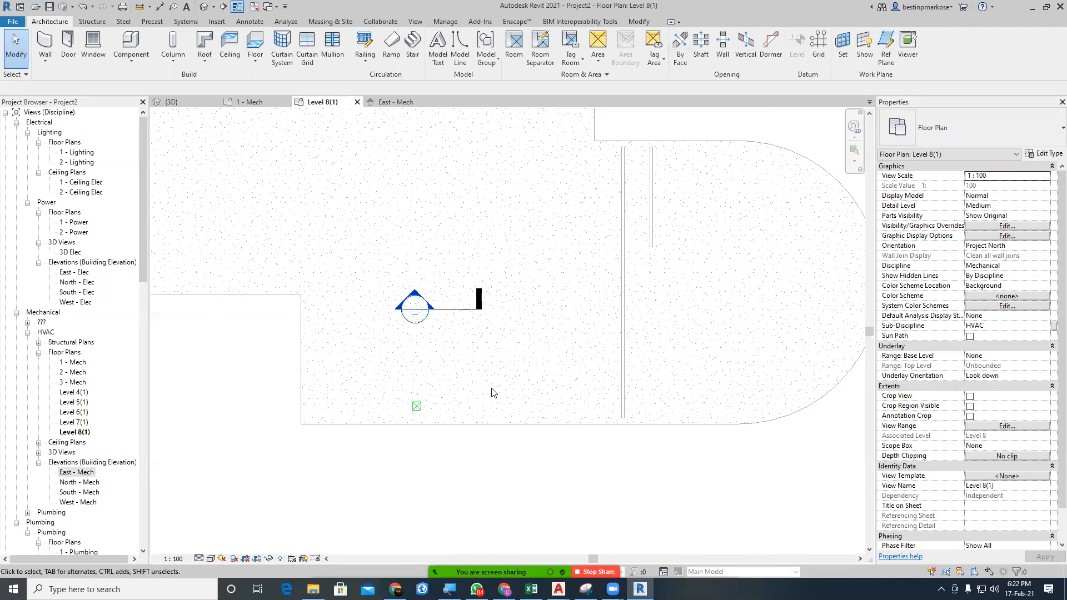
Start placing mechanical equipment on Level 8 and review the equipment families and types already loaded in the project.
{"action": "middle_click_drag", "start_coordinate": [492, 393], "coordinate": [492, 409]}
{"action": "left_click", "coordinate": [185, 21]}
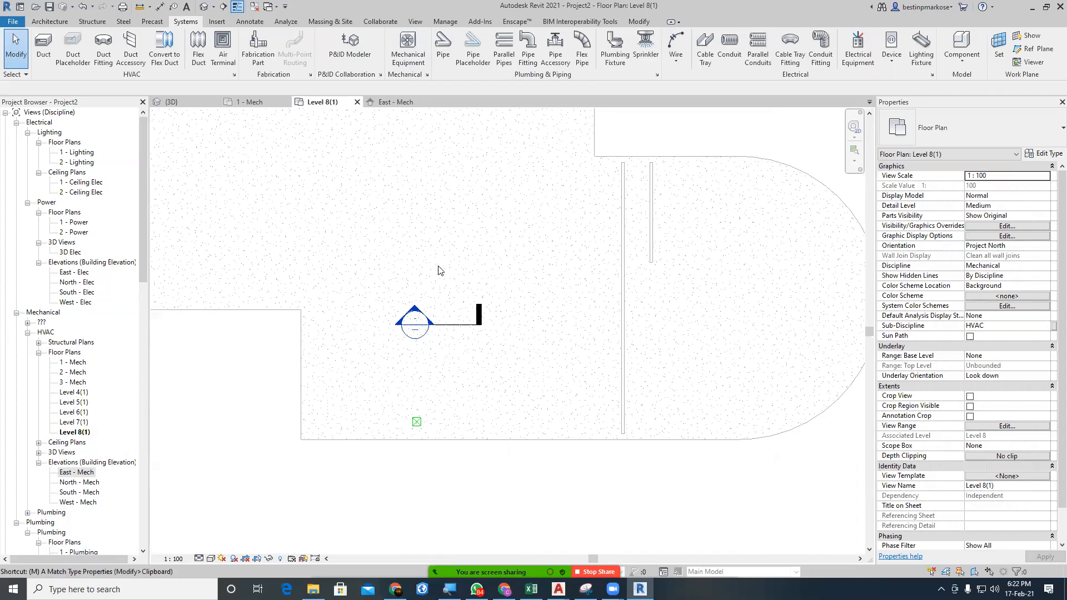
{"action": "key", "text": "m"}
{"action": "key", "text": "e"}
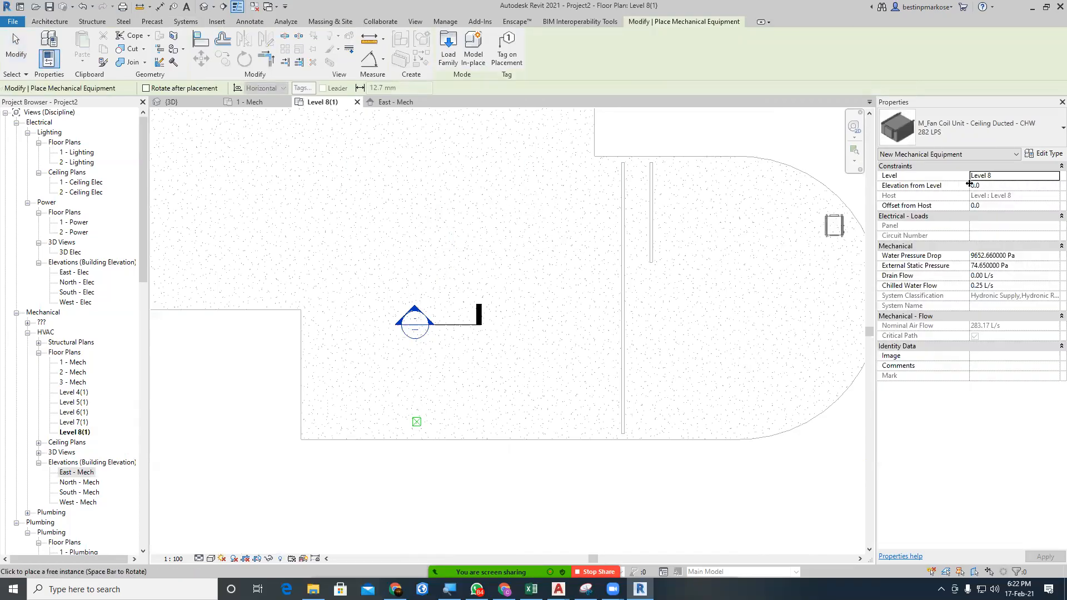
{"action": "left_click", "coordinate": [977, 138]}
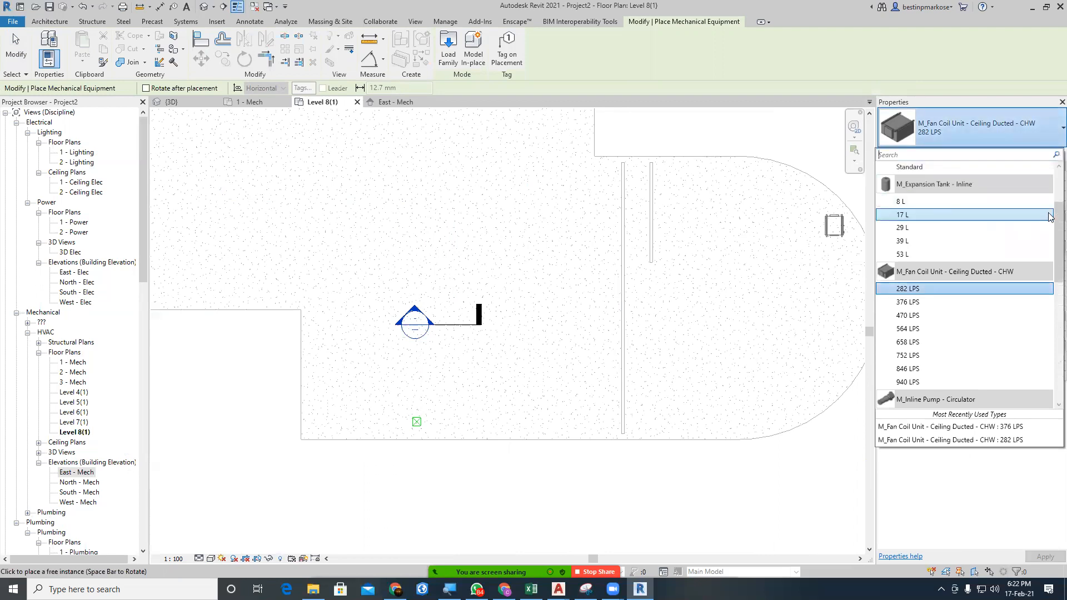
{"action": "scroll", "coordinate": [1051, 225], "scroll_direction": "up", "scroll_amount": 3}
{"action": "scroll", "coordinate": [1051, 225], "scroll_direction": "up", "scroll_amount": 3}
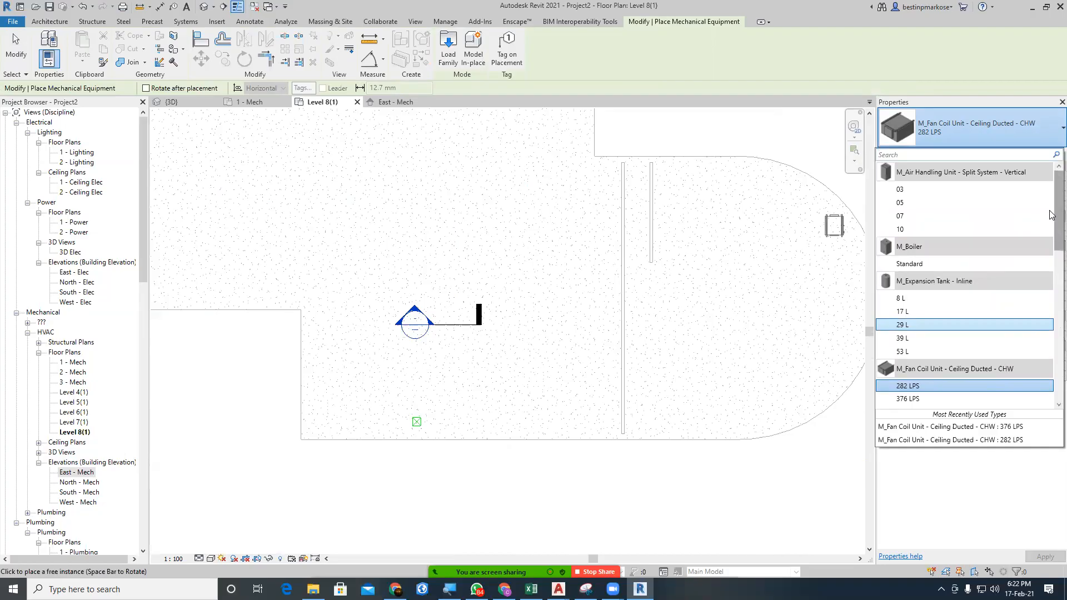
{"action": "scroll", "coordinate": [1051, 217], "scroll_direction": "down", "scroll_amount": 2}
{"action": "scroll", "coordinate": [1051, 216], "scroll_direction": "down", "scroll_amount": 10}
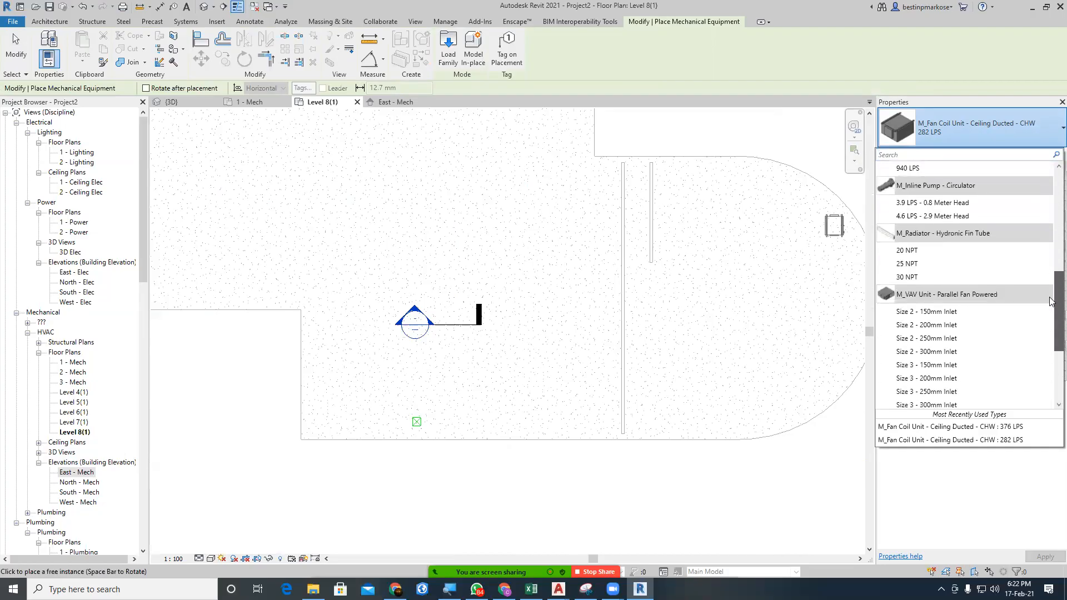
Browse the family library for loading to English > Mechanical > MEP > Air-Side Components > Air Handling Units.
{"action": "left_click", "coordinate": [448, 49]}
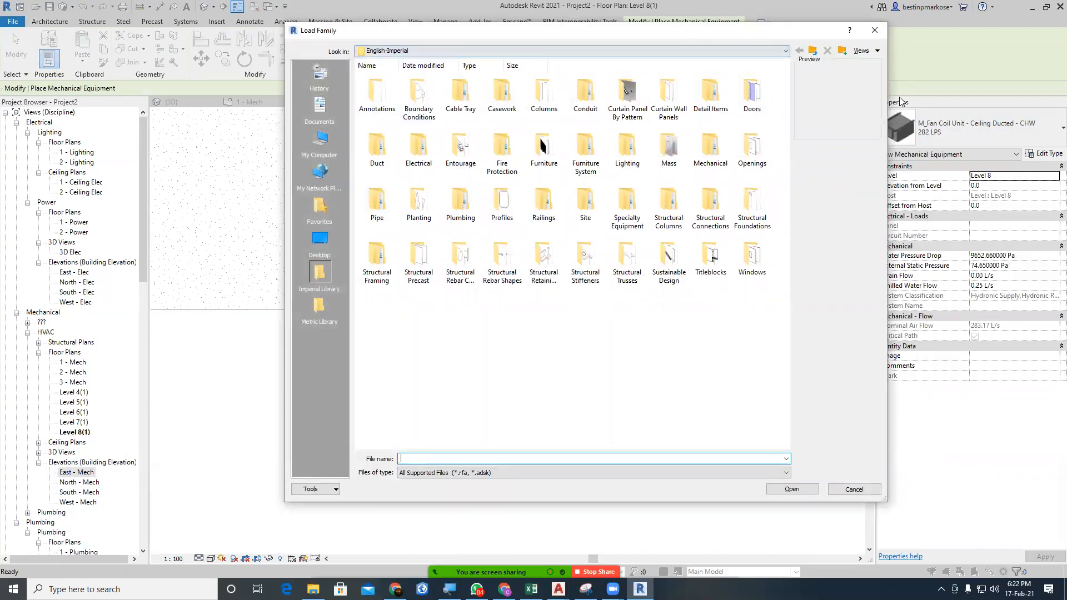
{"action": "left_click", "coordinate": [812, 51]}
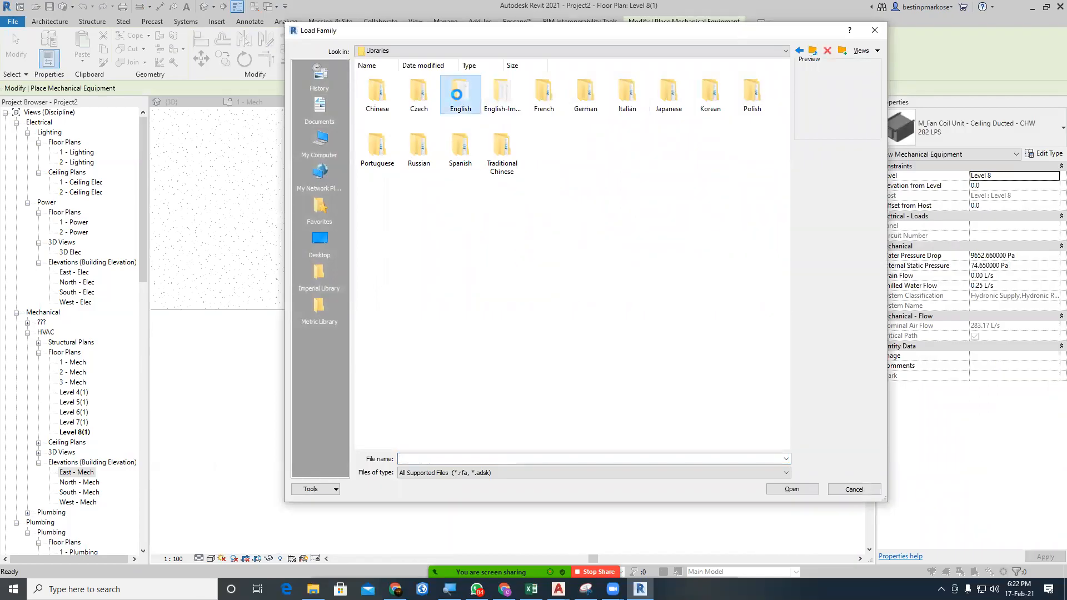
{"action": "double_click", "coordinate": [461, 118]}
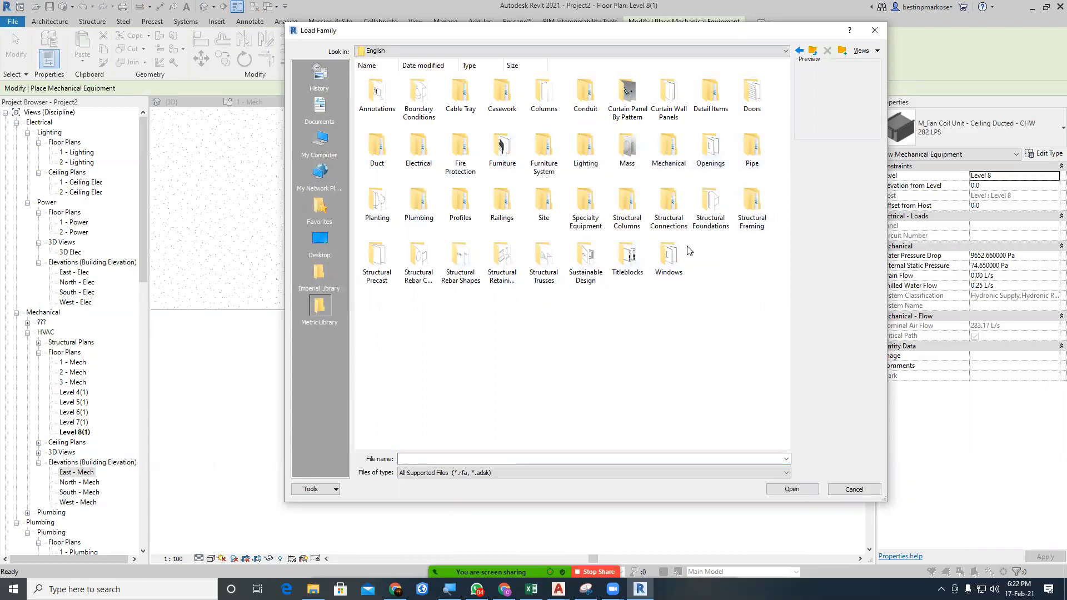
{"action": "double_click", "coordinate": [670, 159]}
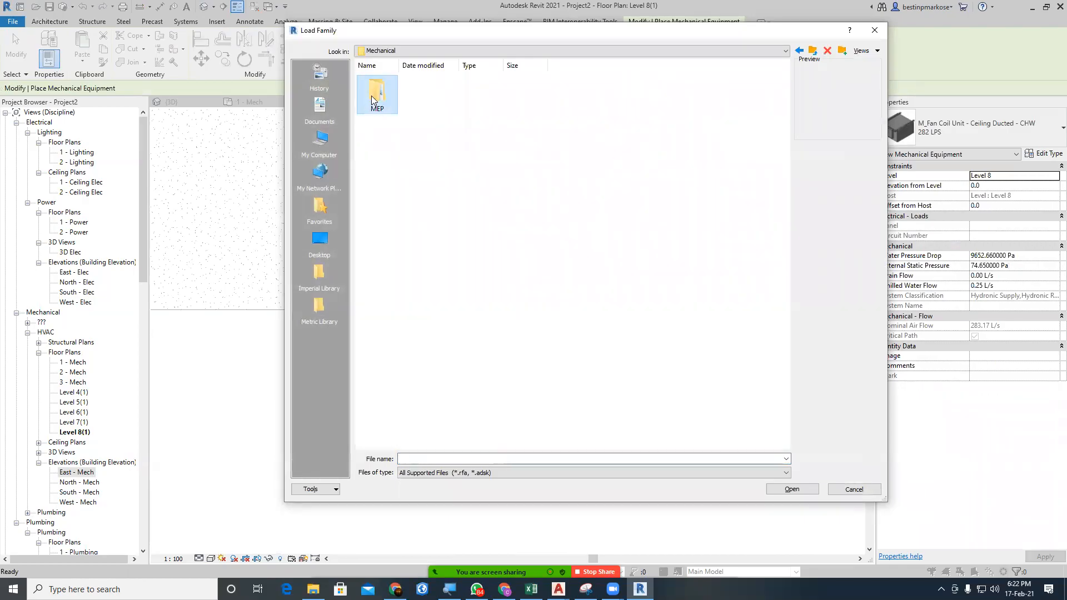
{"action": "double_click", "coordinate": [371, 96]}
{"action": "double_click", "coordinate": [383, 113]}
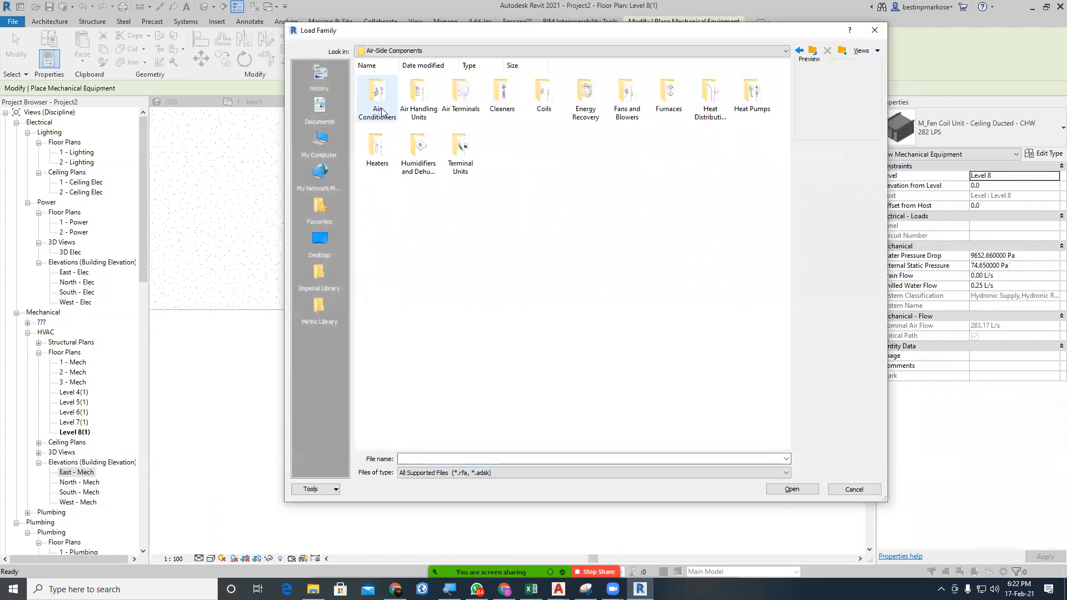
{"action": "double_click", "coordinate": [419, 110]}
Show the air handling unit families as a list and load M_Outdoor AHU - Horizontal.
{"action": "right_click", "coordinate": [591, 213]}
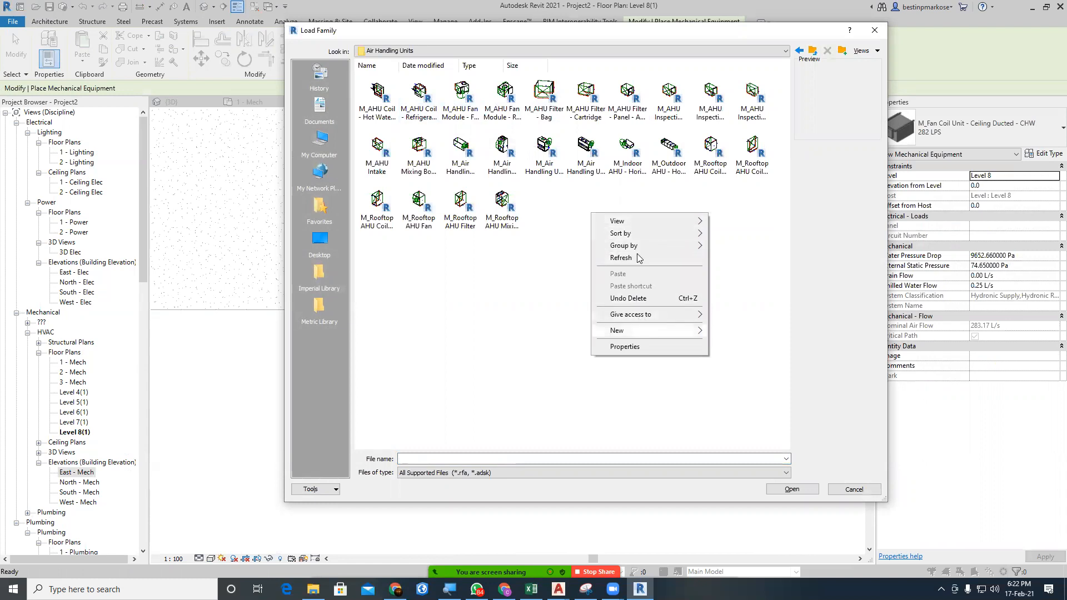
{"action": "mouse_move", "coordinate": [639, 222]}
{"action": "left_click", "coordinate": [709, 270]}
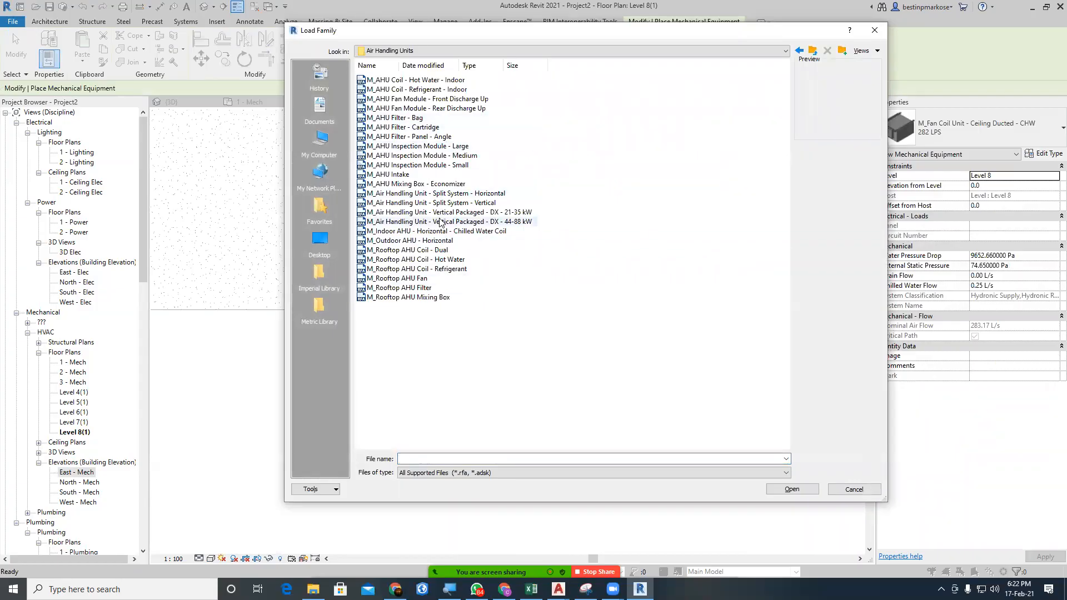
{"action": "left_click", "coordinate": [418, 240]}
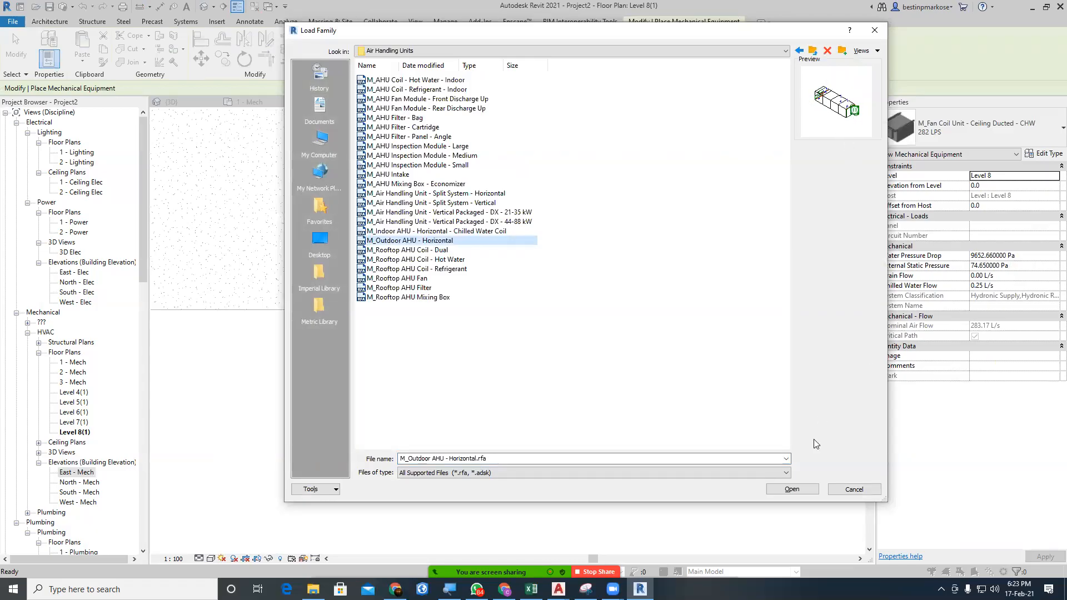
{"action": "left_click", "coordinate": [809, 488]}
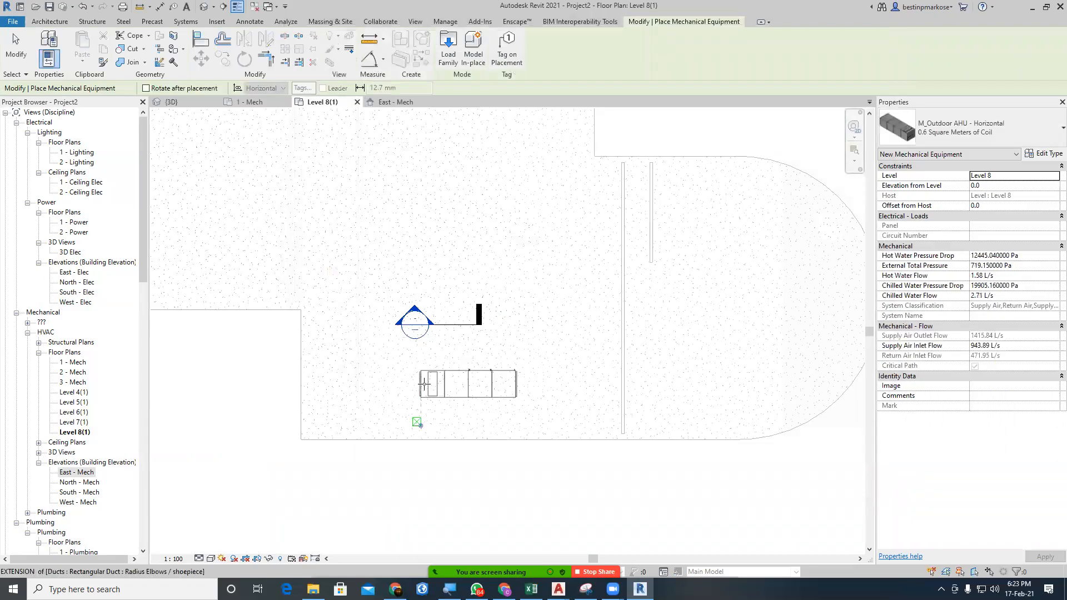
Place the 0.6 Square Meters of Coil outdoor AHU upright in plan, directly above the Fresh Air riser.
{"action": "key", "text": "space"}
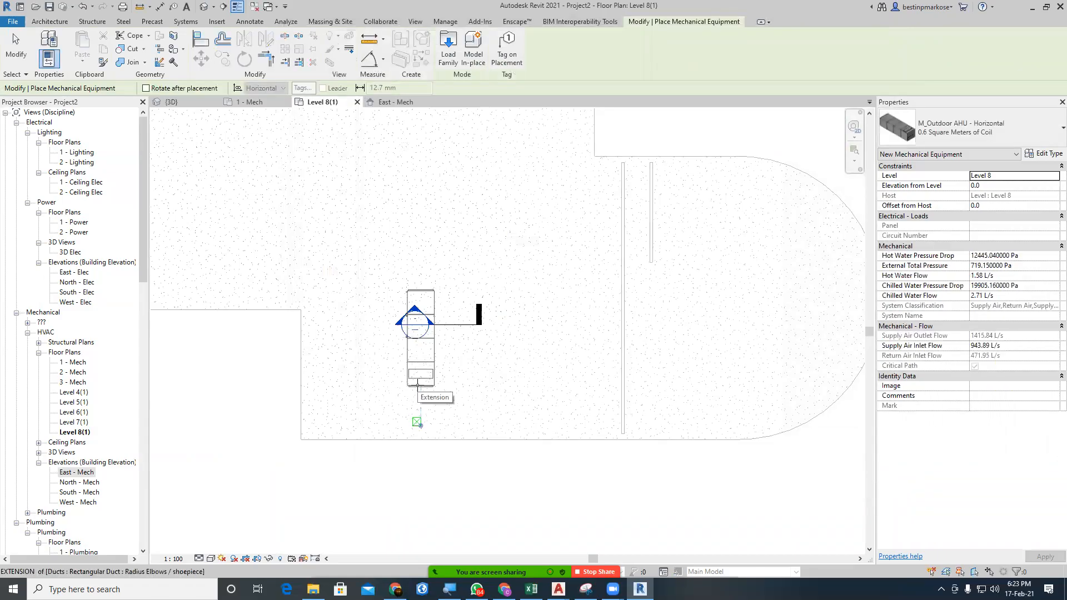
{"action": "left_click", "coordinate": [421, 378]}
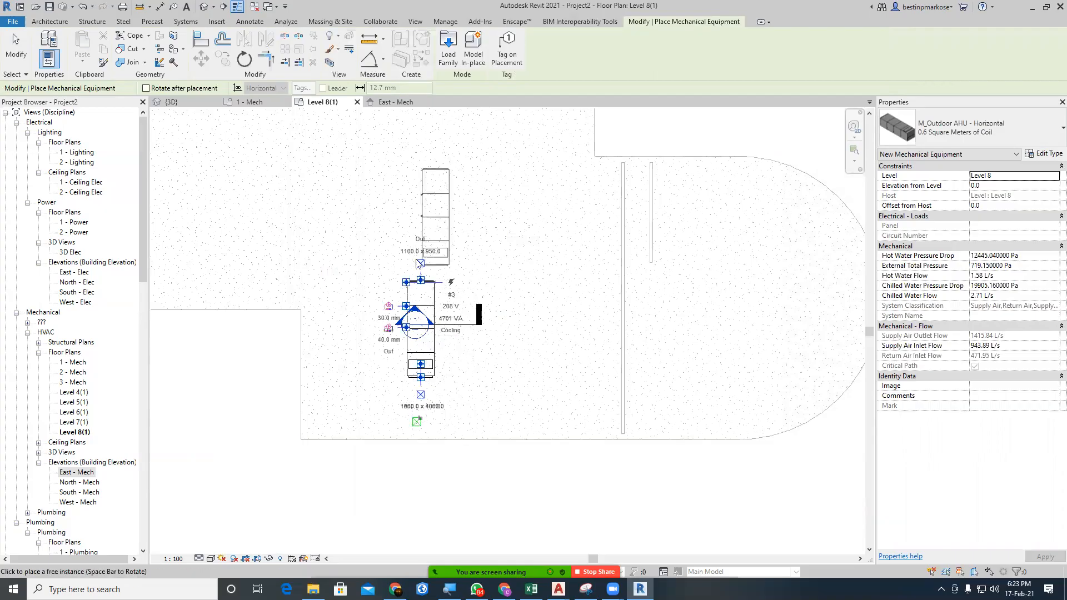
{"action": "key", "text": "Escape"}
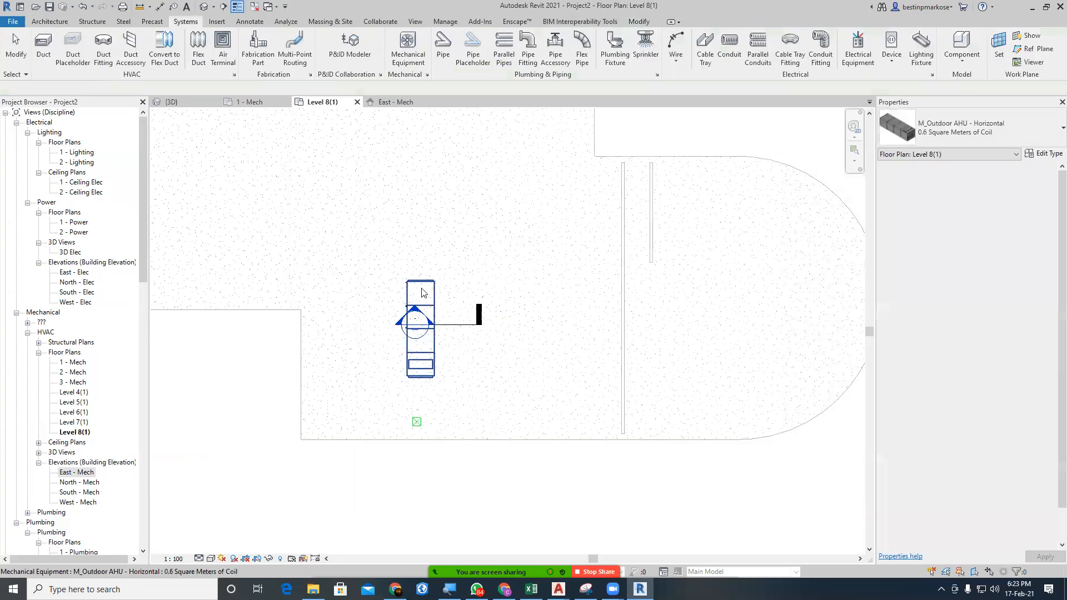
Rotate the outdoor AHU by 180° so its supply outlet faces the Fresh Air riser.
{"action": "left_click", "coordinate": [245, 59]}
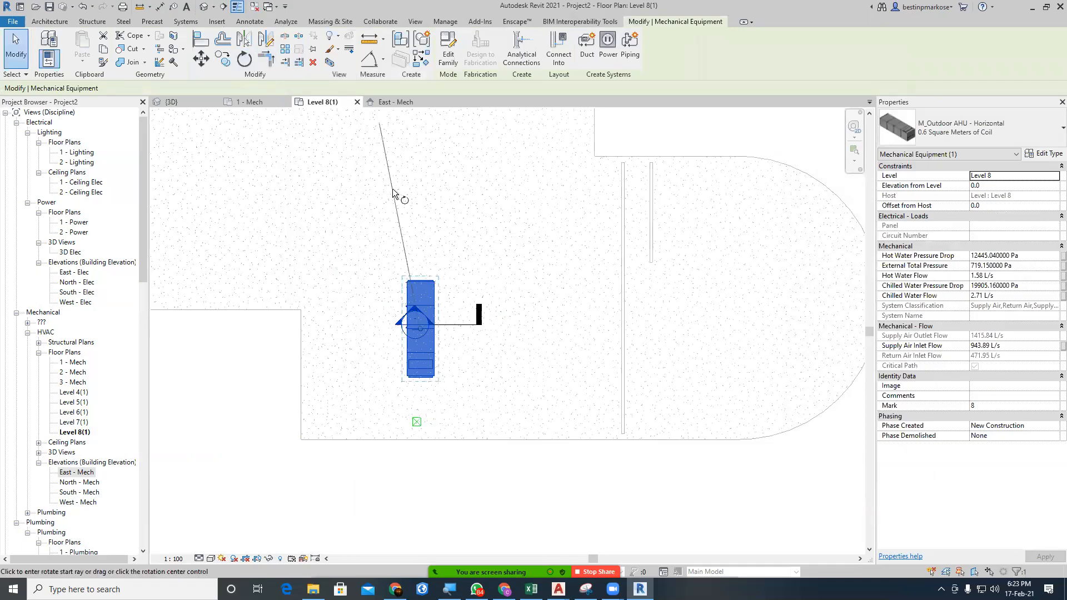
{"action": "left_click", "coordinate": [421, 203]}
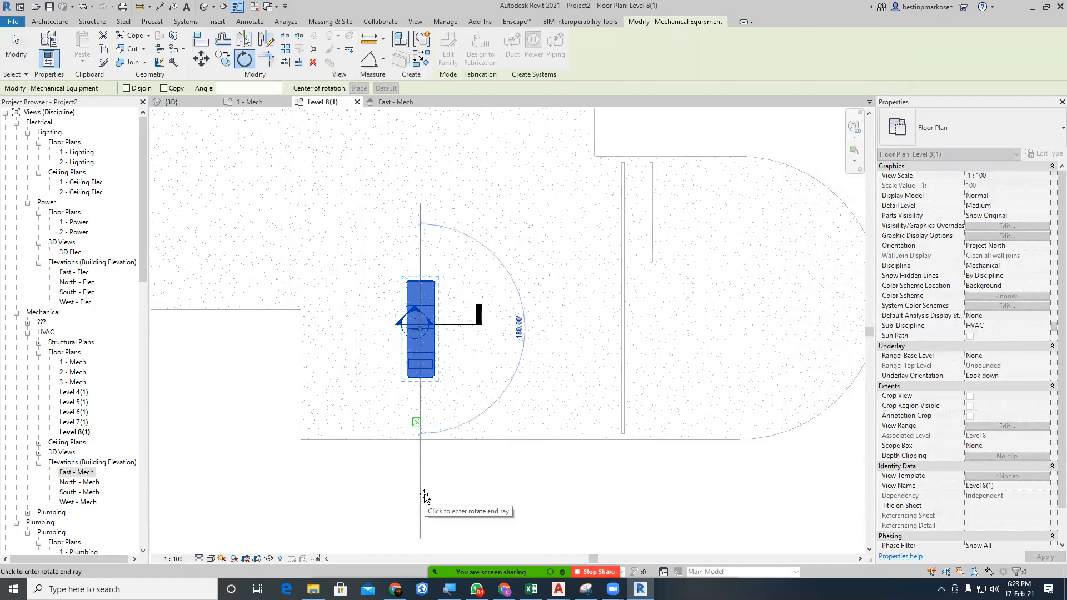
{"action": "left_click", "coordinate": [421, 498]}
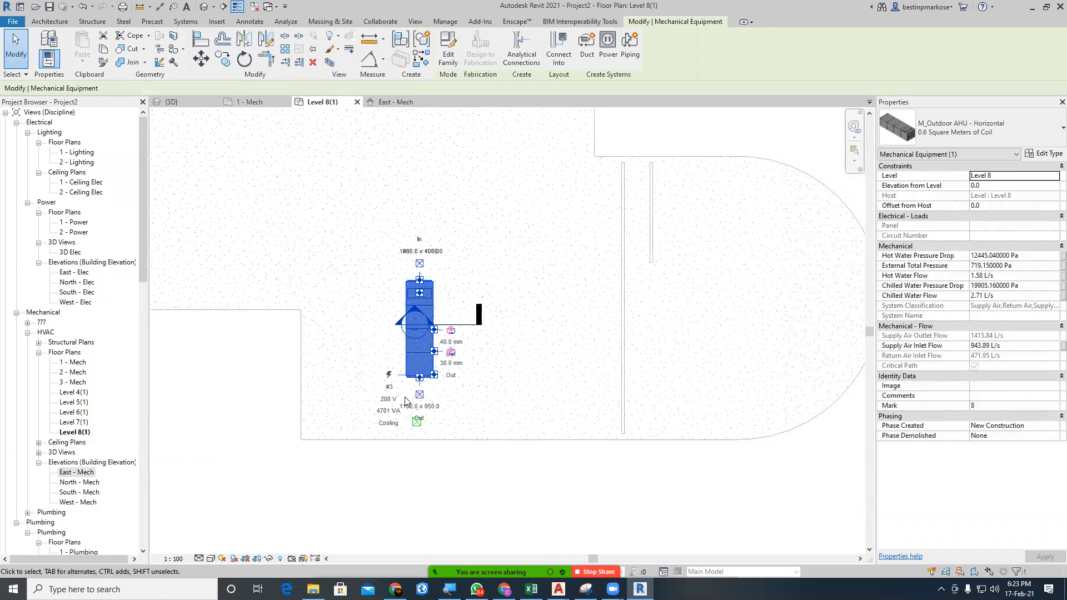
{"action": "left_click", "coordinate": [441, 470]}
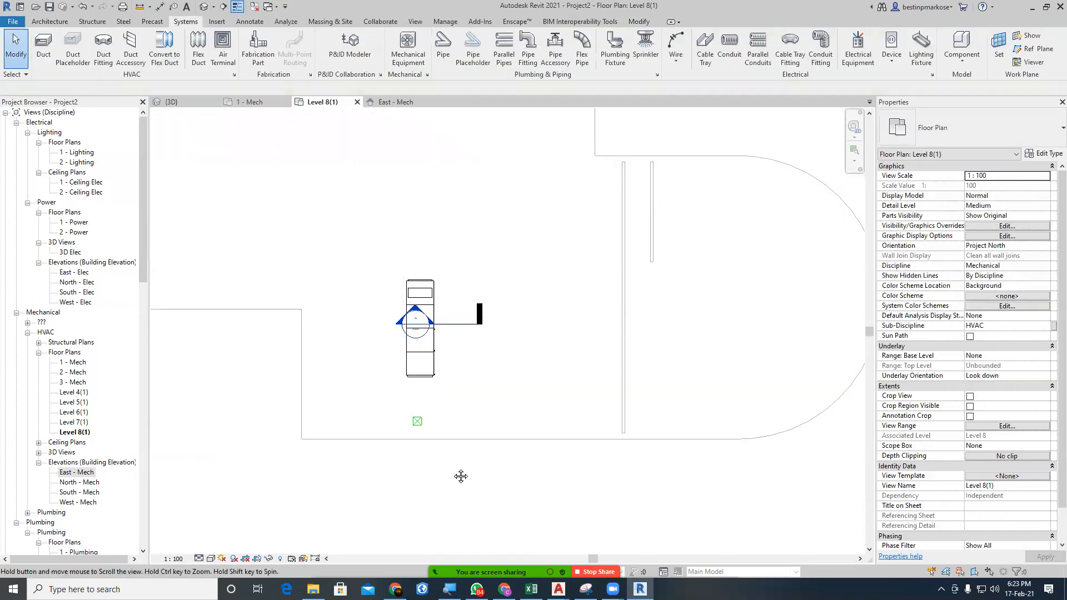
Revisit the Air Handling Units library folder to preview the M_Outdoor AHU - Horizontal family, and close it without loading.
{"action": "middle_click_drag", "start_coordinate": [444, 473], "coordinate": [457, 457]}
{"action": "middle_click_drag", "start_coordinate": [479, 395], "coordinate": [494, 535], "text": "ctrl"}
{"action": "left_click", "coordinate": [407, 52]}
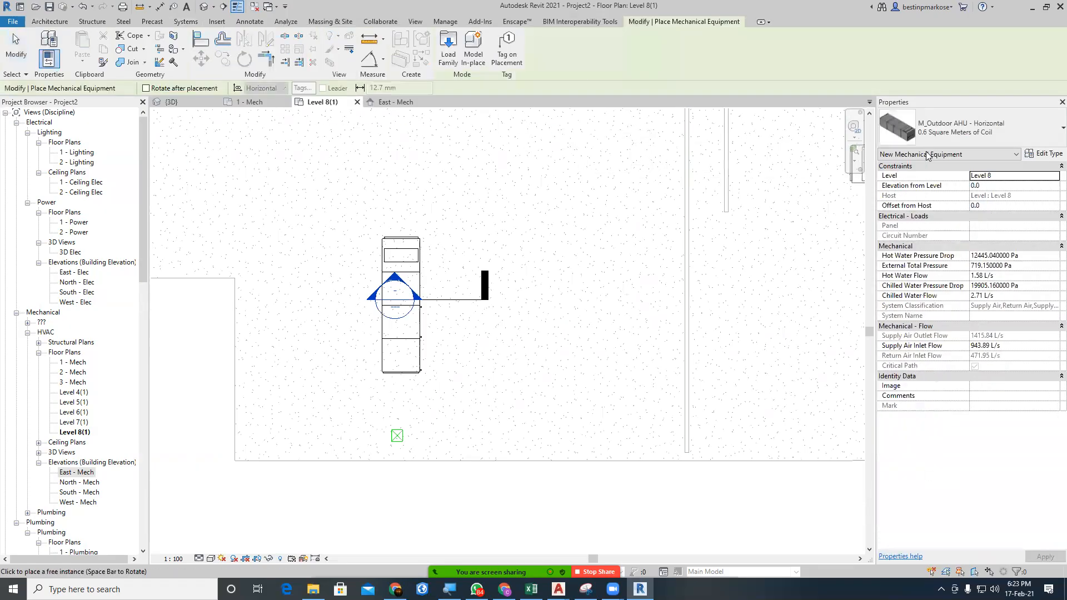
{"action": "left_click", "coordinate": [444, 50]}
{"action": "left_click", "coordinate": [442, 50]}
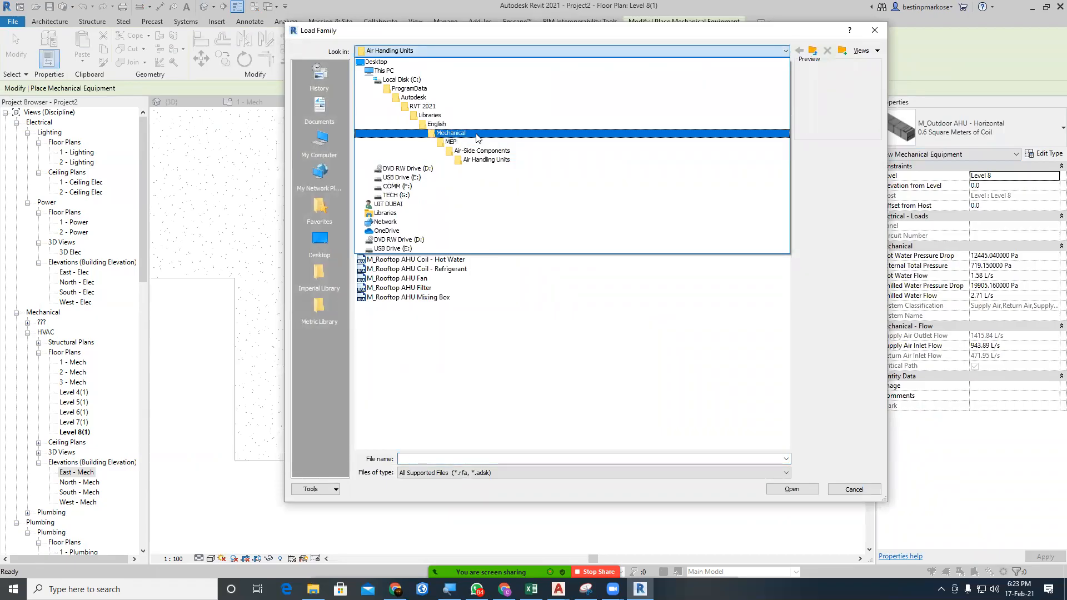
{"action": "left_click", "coordinate": [503, 161]}
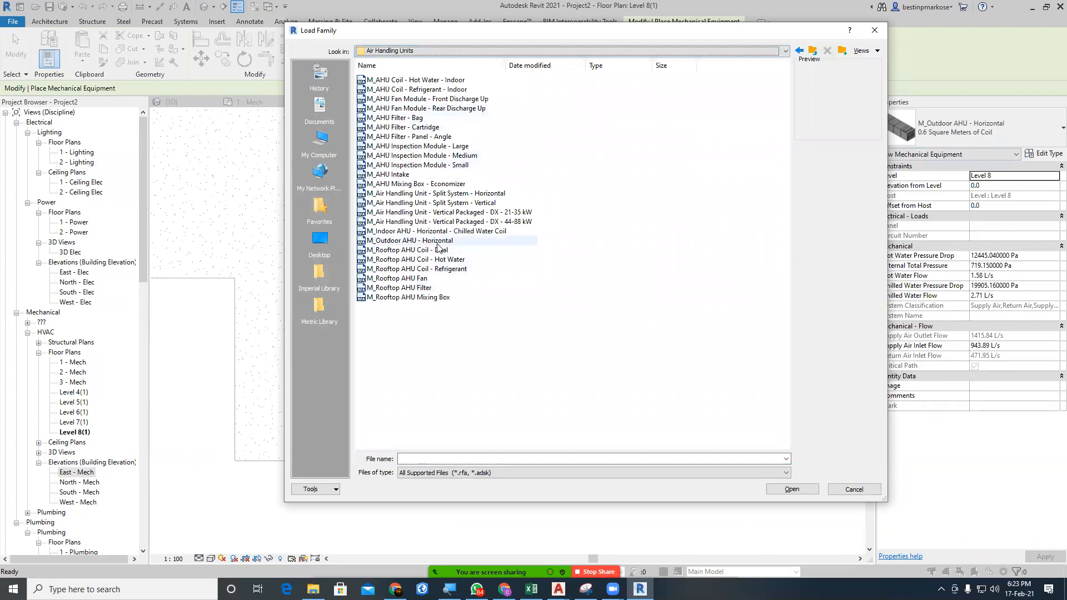
{"action": "left_click", "coordinate": [439, 246]}
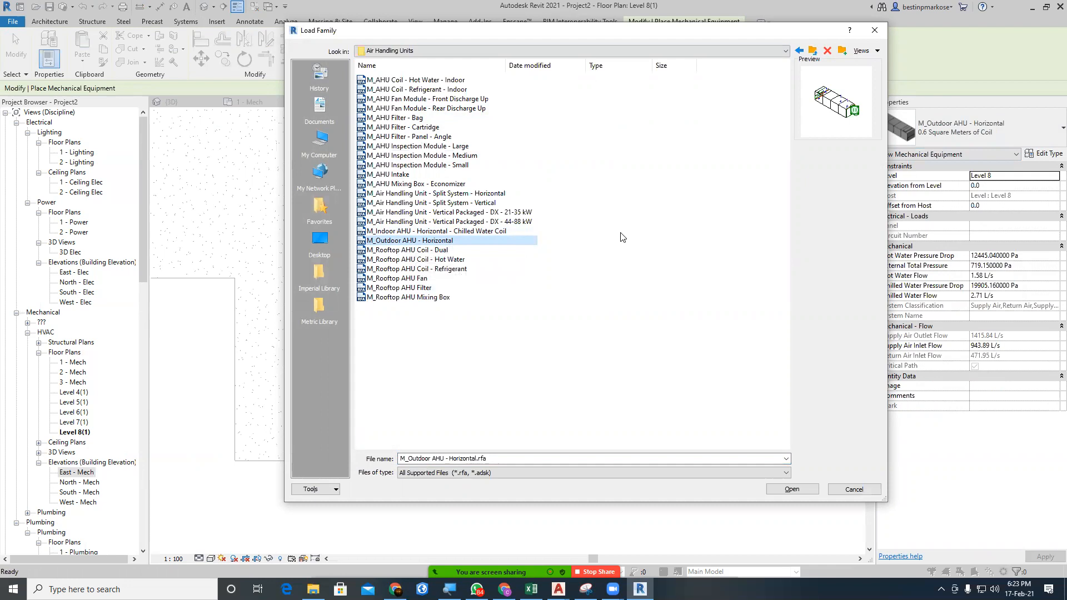
{"action": "left_click", "coordinate": [874, 31]}
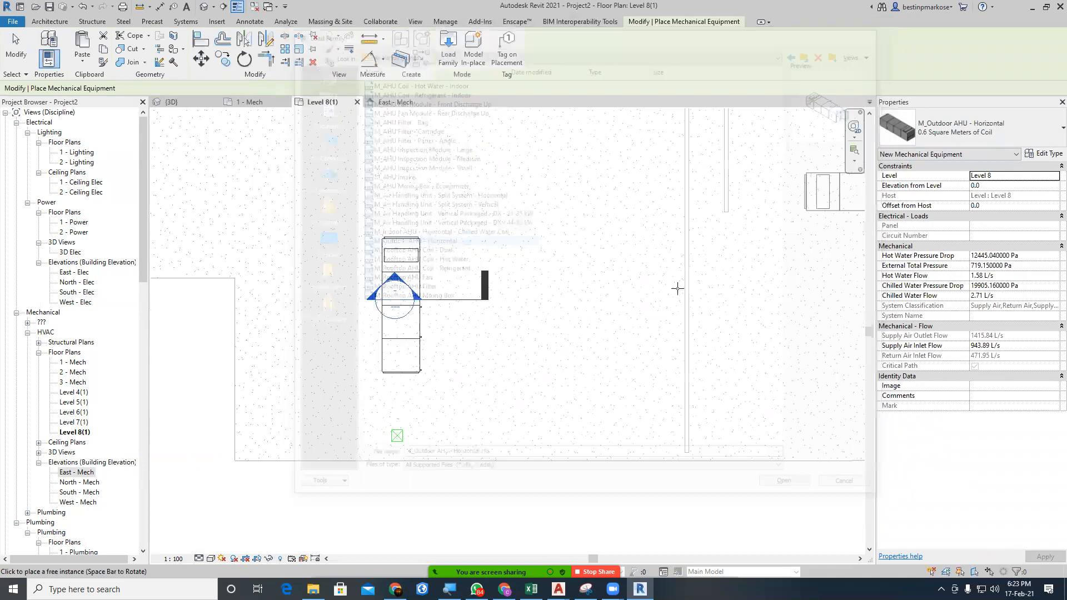
Draw a short 950 x 950 Fresh Air duct from the AHU's 1100 x 950 outlet toward the riser.
{"action": "left_click", "coordinate": [405, 371]}
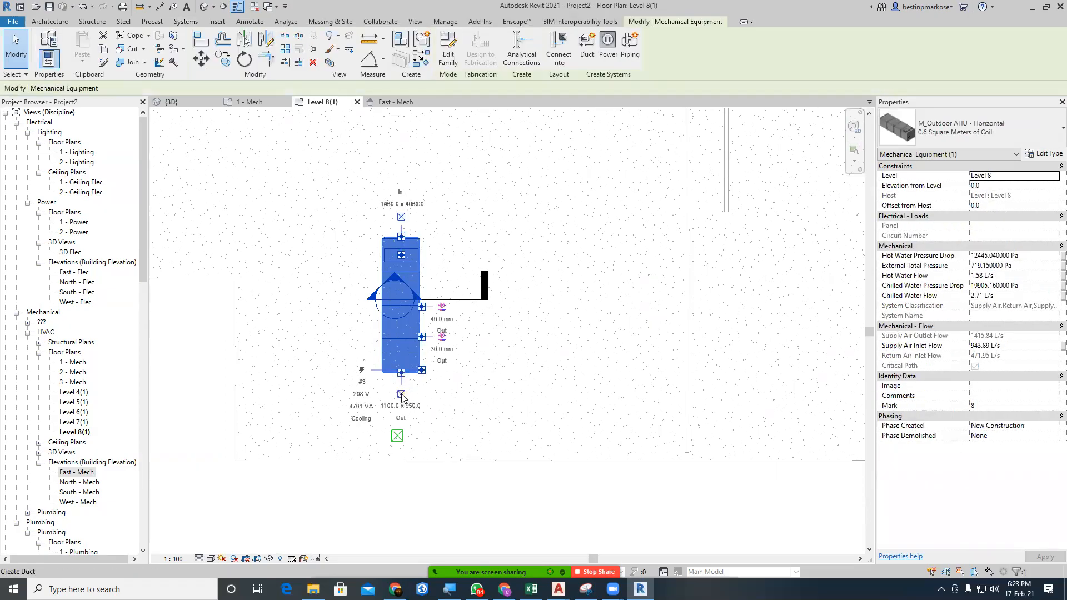
{"action": "right_click", "coordinate": [402, 374]}
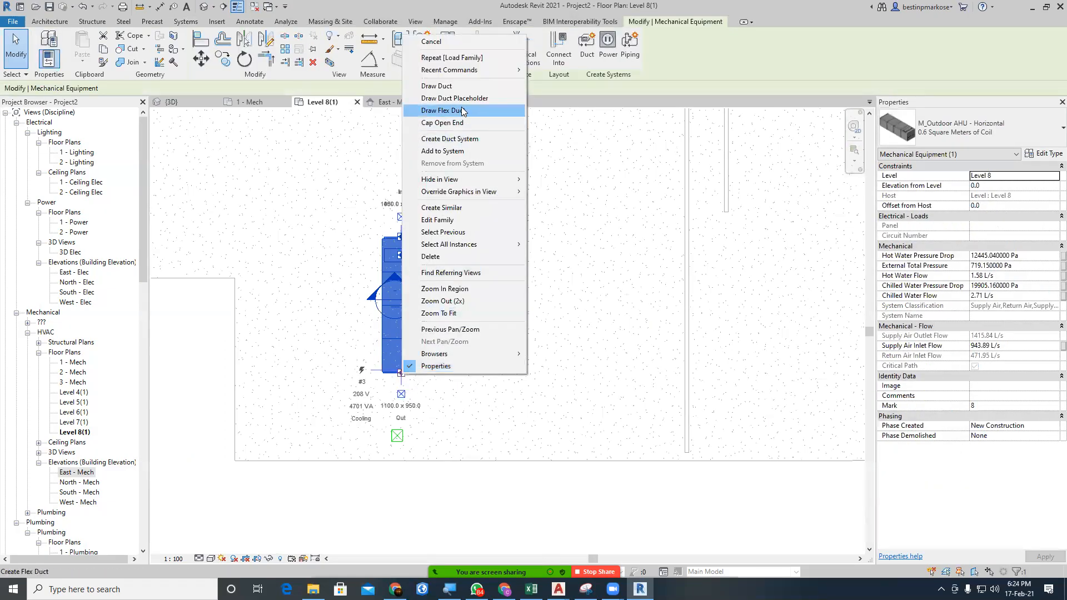
{"action": "left_click", "coordinate": [458, 90]}
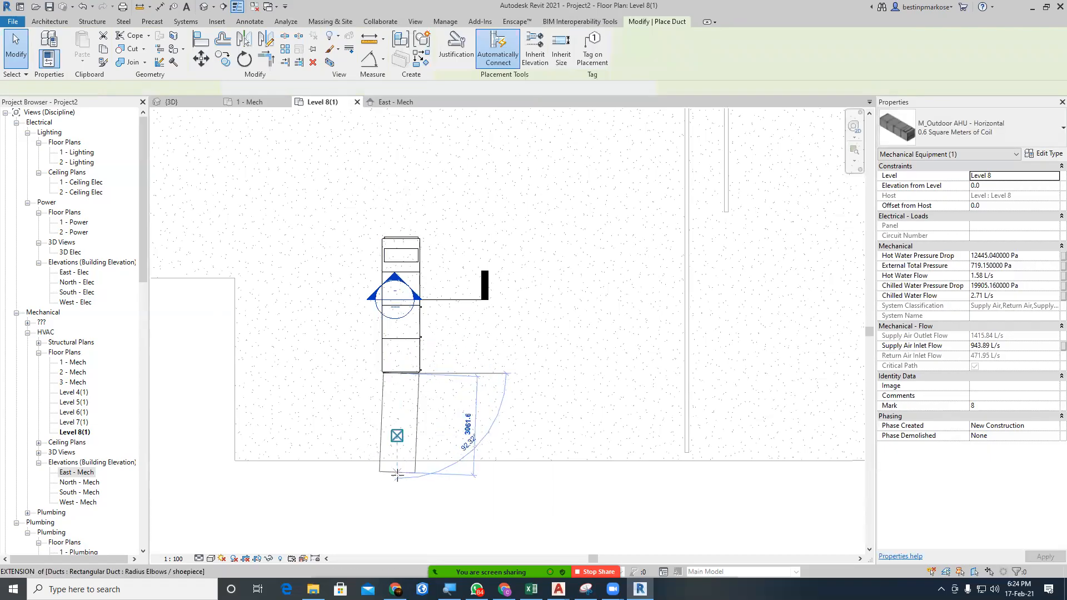
{"action": "left_click", "coordinate": [131, 87]}
{"action": "type", "text": "950"}
{"action": "key", "text": "Return"}
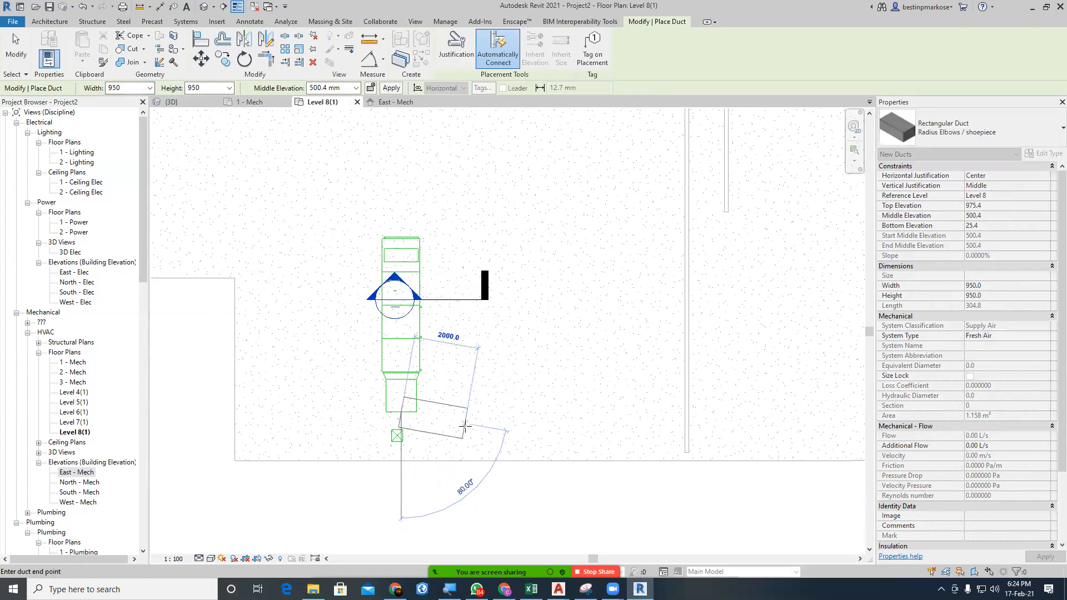
{"action": "left_click", "coordinate": [422, 406]}
{"action": "key", "text": "Escape"}
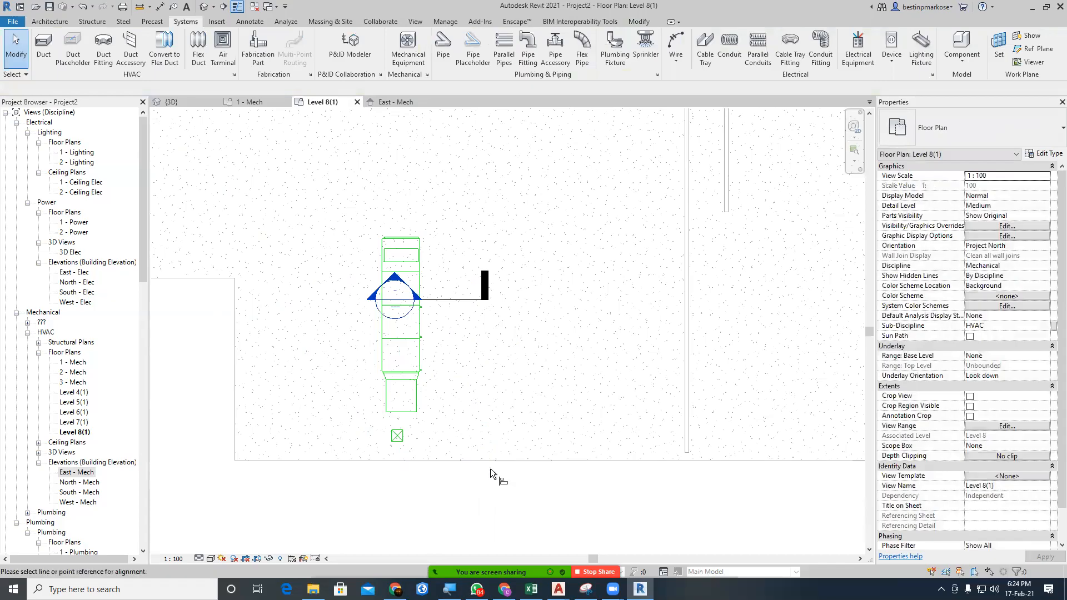
Align the centreline of the AHU's outlet duct with the centre of the Fresh Air riser.
{"action": "key", "text": "a"}
{"action": "key", "text": "l"}
{"action": "left_click", "coordinate": [397, 437]}
{"action": "left_click", "coordinate": [402, 398]}
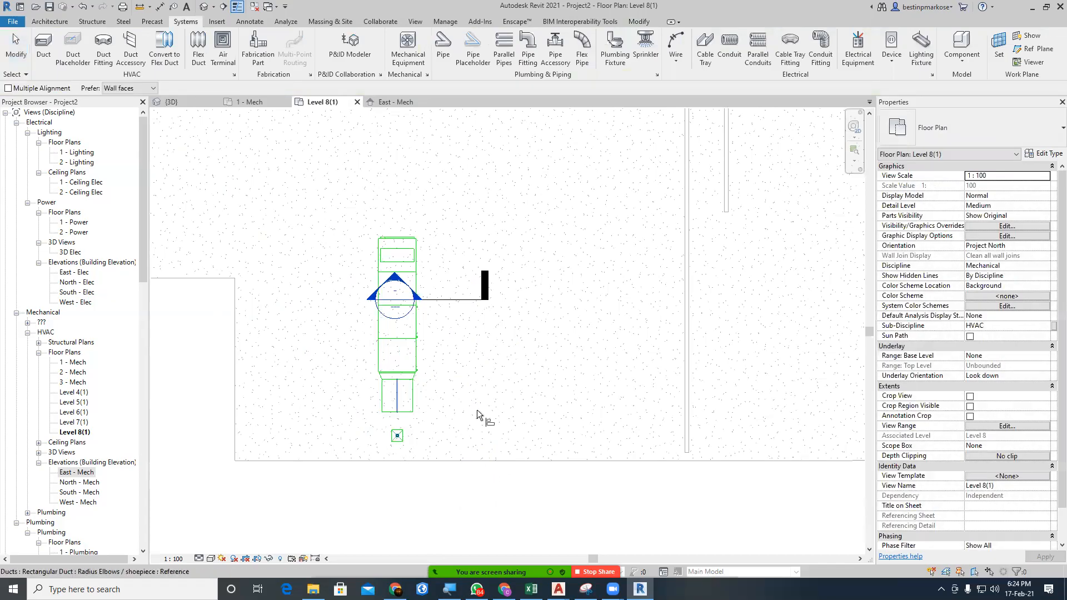
{"action": "key", "text": "Escape"}
{"action": "key", "text": "Escape"}
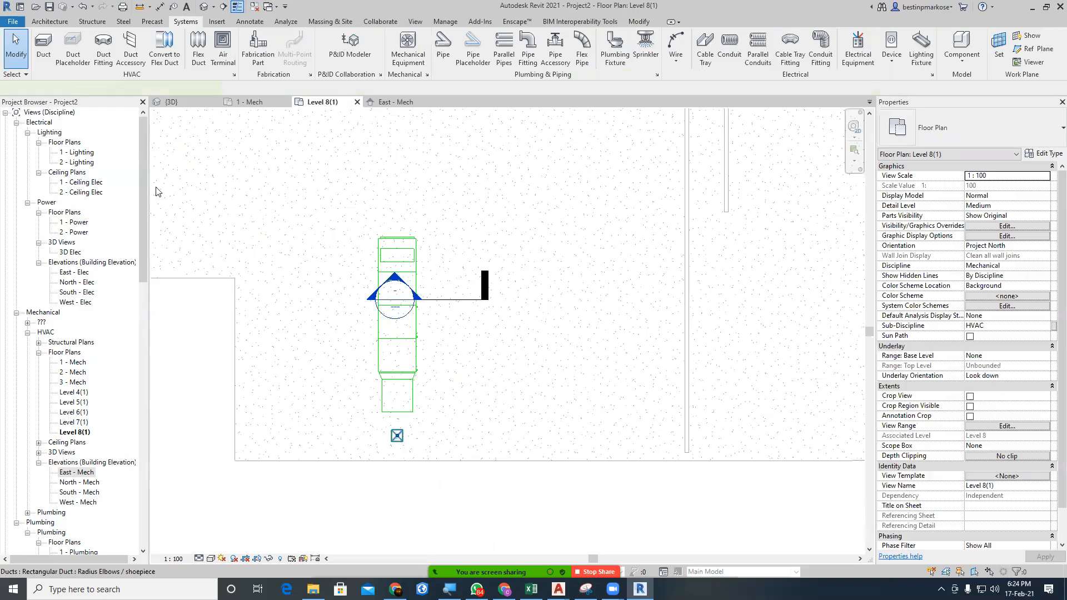
Resize the vertical Fresh Air riser duct to 950 mm wide and 950 mm high.
{"action": "left_click", "coordinate": [397, 436]}
{"action": "left_click", "coordinate": [115, 87]}
{"action": "type", "text": "9"}
{"action": "key", "text": "Return"}
{"action": "left_click", "coordinate": [188, 89]}
{"action": "type", "text": "950"}
{"action": "key", "text": "Return"}
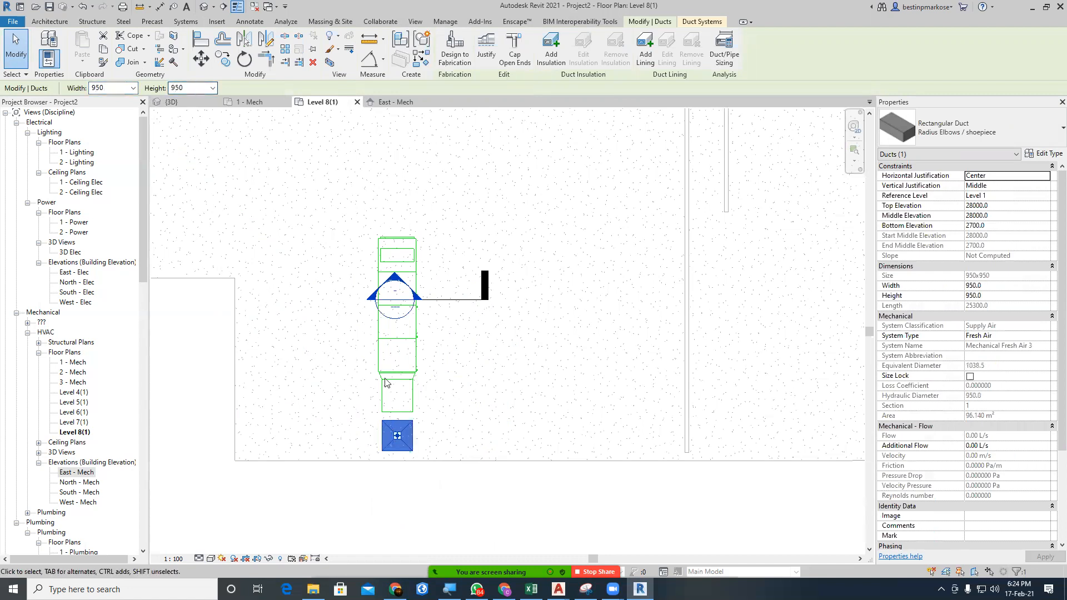
{"action": "left_click", "coordinate": [448, 483]}
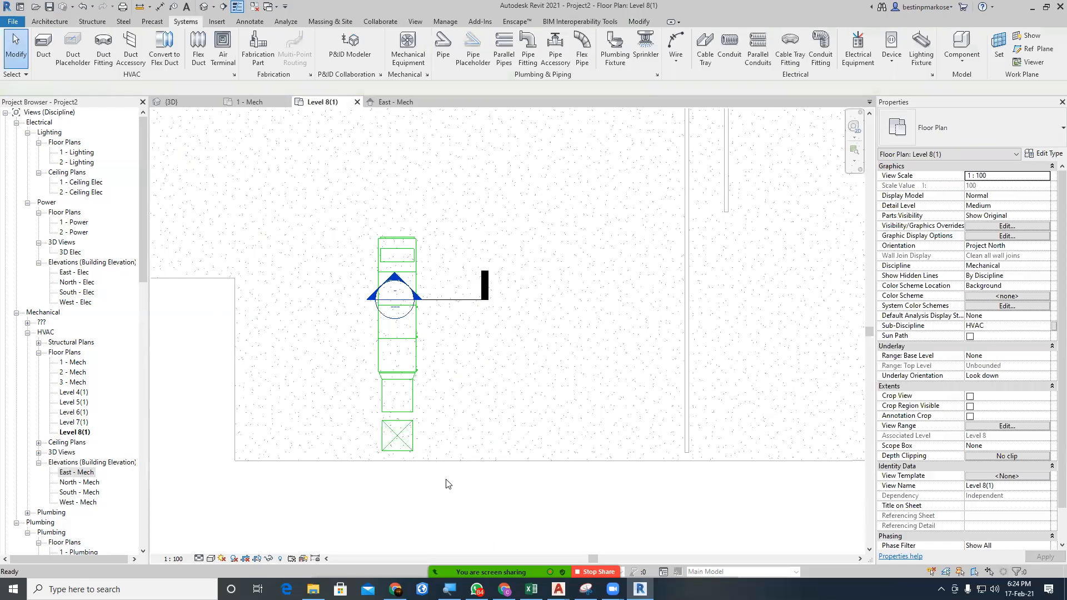
Open the 3D view and examine the gap between the AHU's outlet duct and the top of the Fresh Air riser.
{"action": "left_click", "coordinate": [184, 102]}
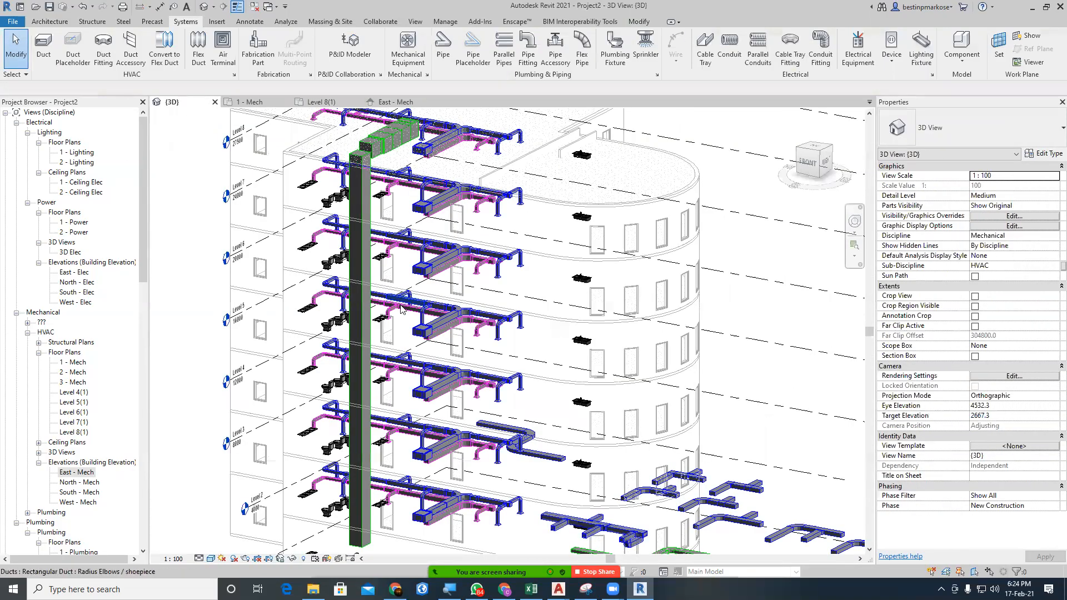
{"action": "middle_click_drag", "start_coordinate": [368, 282], "coordinate": [342, 261], "text": "shift"}
{"action": "middle_click_drag", "start_coordinate": [389, 189], "coordinate": [402, 321]}
{"action": "scroll", "coordinate": [402, 320], "scroll_direction": "down", "scroll_amount": 2}
{"action": "scroll", "coordinate": [401, 320], "scroll_direction": "up", "scroll_amount": 2}
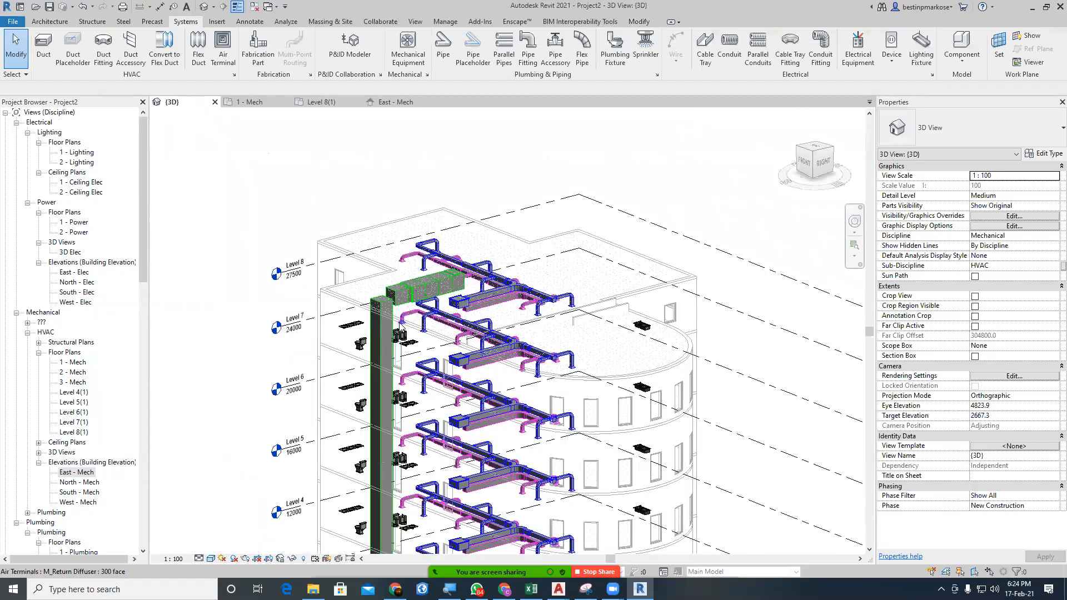
{"action": "scroll", "coordinate": [414, 404], "scroll_direction": "up", "scroll_amount": 3}
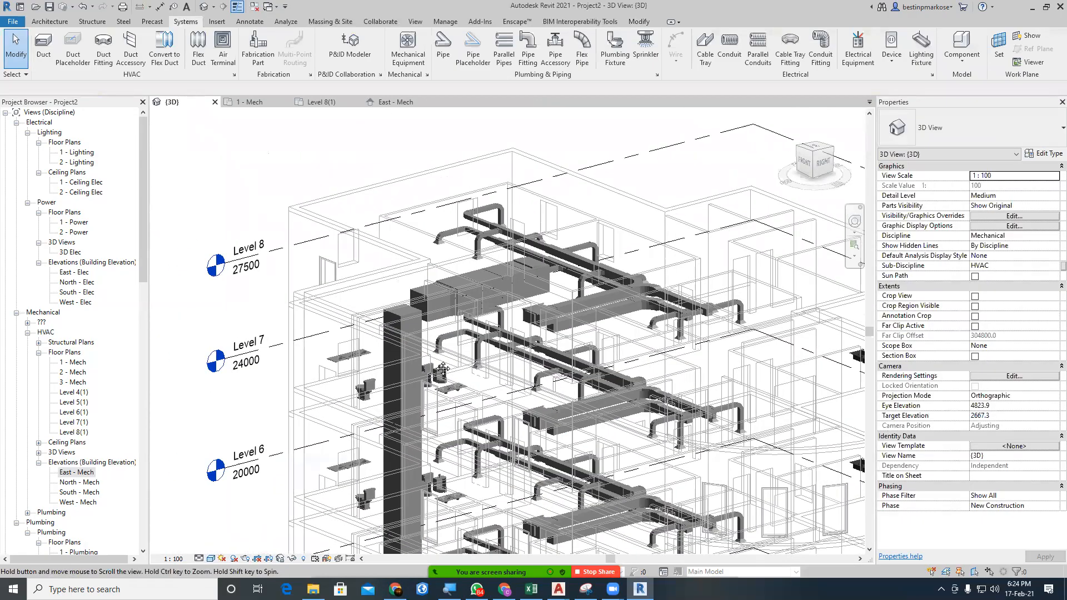
{"action": "scroll", "coordinate": [449, 466], "scroll_direction": "up", "scroll_amount": 2}
{"action": "scroll", "coordinate": [375, 374], "scroll_direction": "up", "scroll_amount": 2}
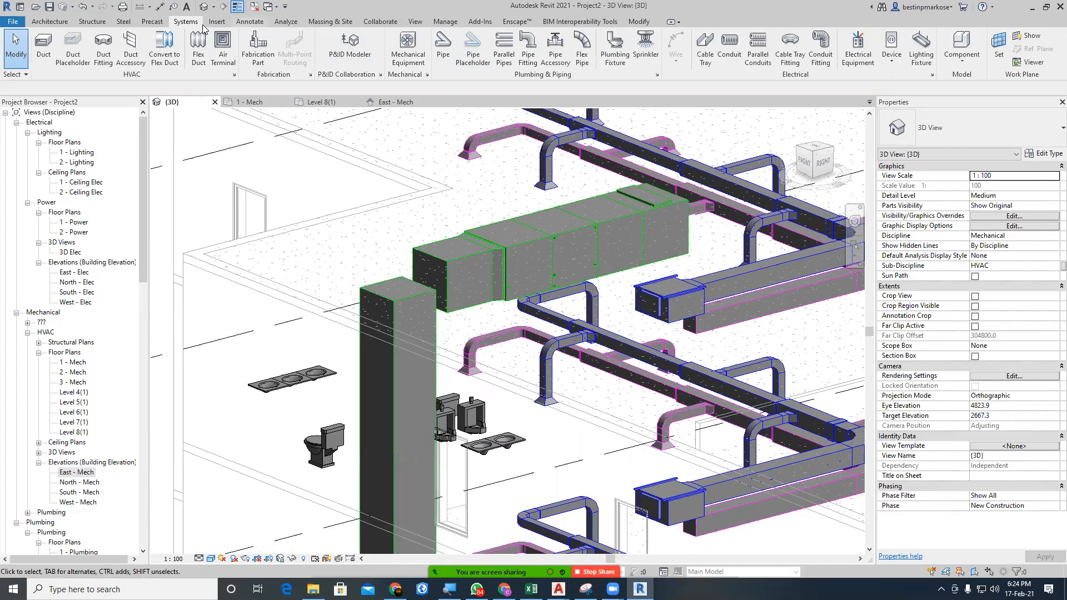
Try joining the Fresh Air riser and the AHU's outlet duct with Trim/Extend to Corner, and undo the join.
{"action": "left_click", "coordinate": [639, 22]}
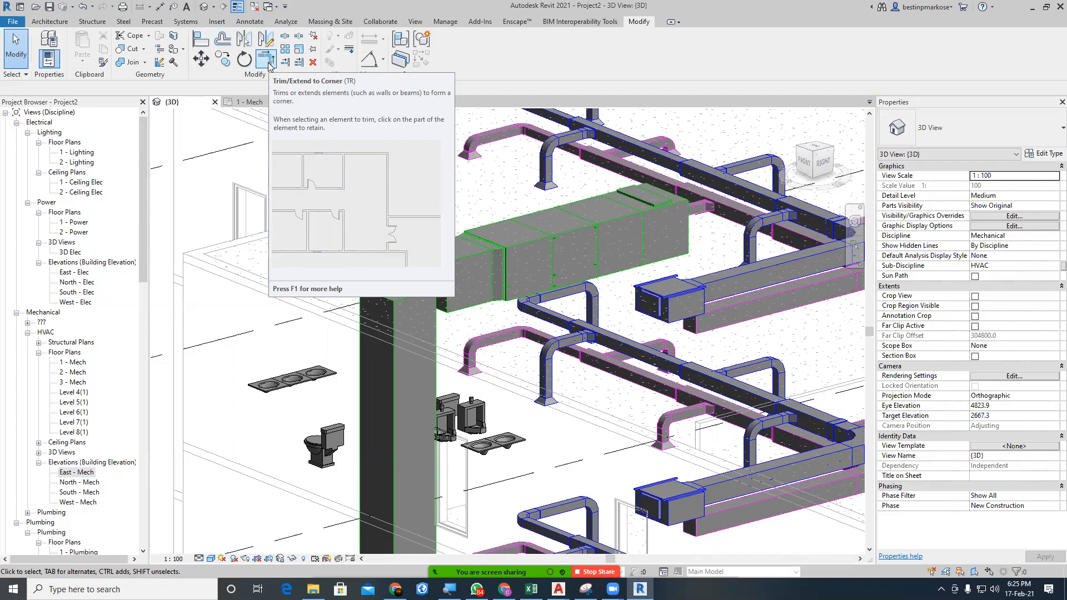
{"action": "left_click", "coordinate": [267, 59]}
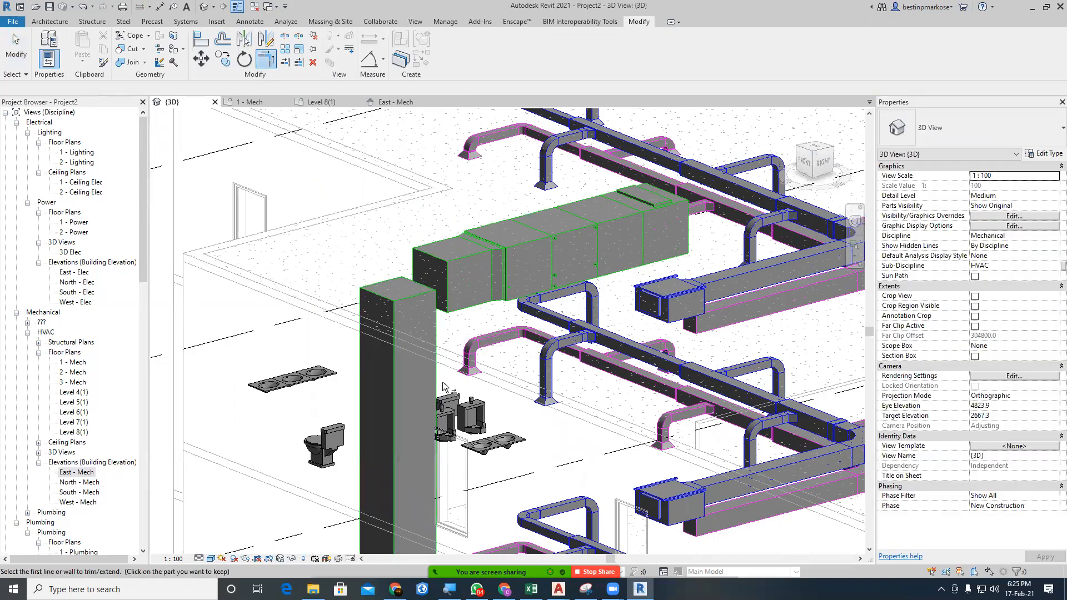
{"action": "left_click", "coordinate": [431, 333]}
{"action": "left_click", "coordinate": [445, 278]}
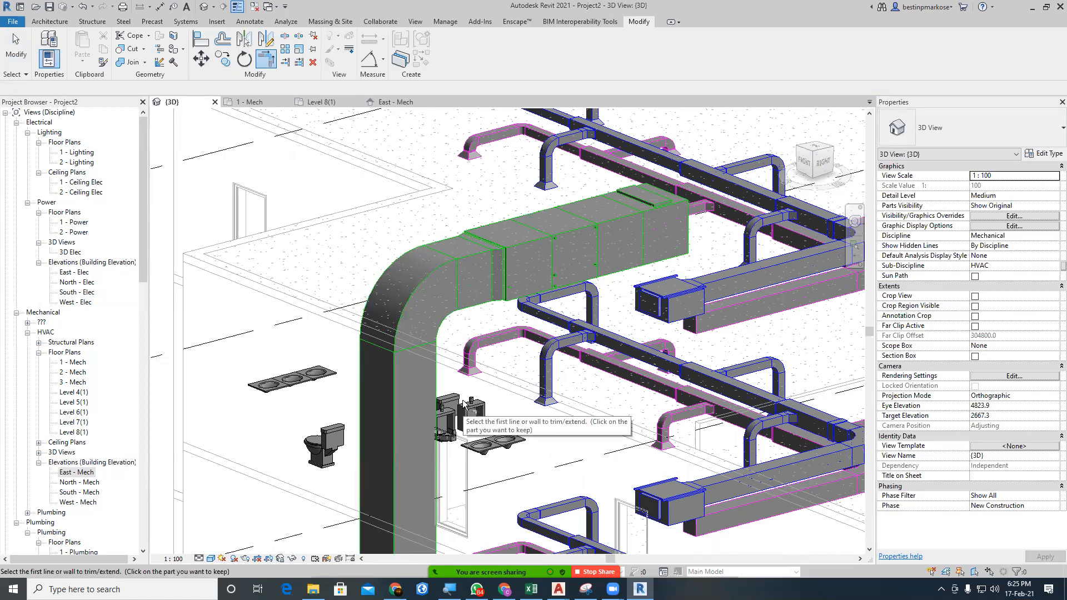
{"action": "key", "text": "Escape"}
{"action": "key", "text": "ctrl+z"}
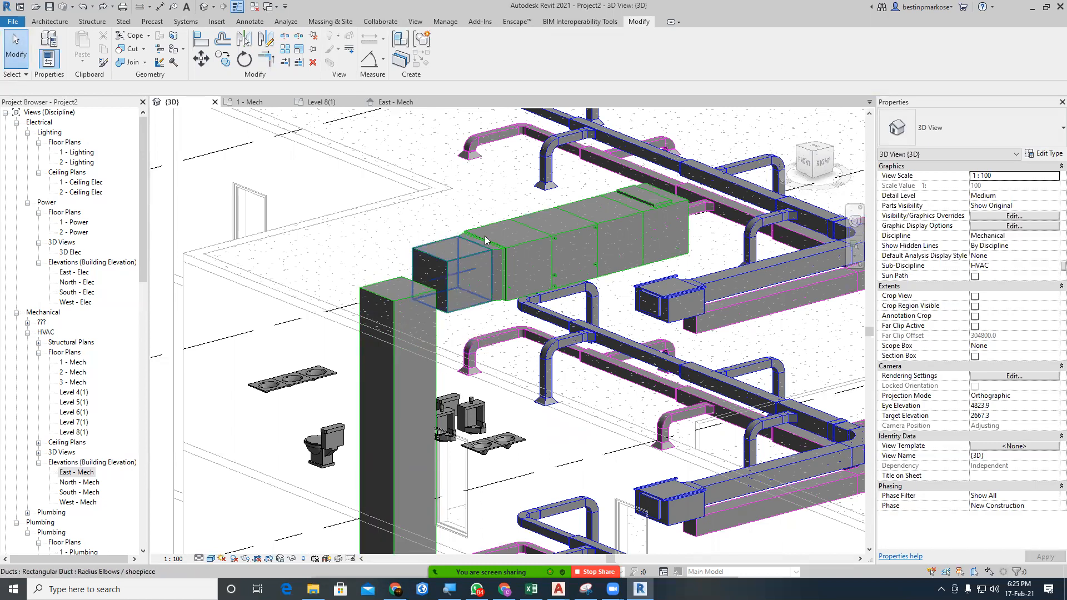
Connect the Fresh Air riser to the AHU's outlet duct with an elbow, using Trim/Extend to Corner.
{"action": "key", "text": "t"}
{"action": "key", "text": "r"}
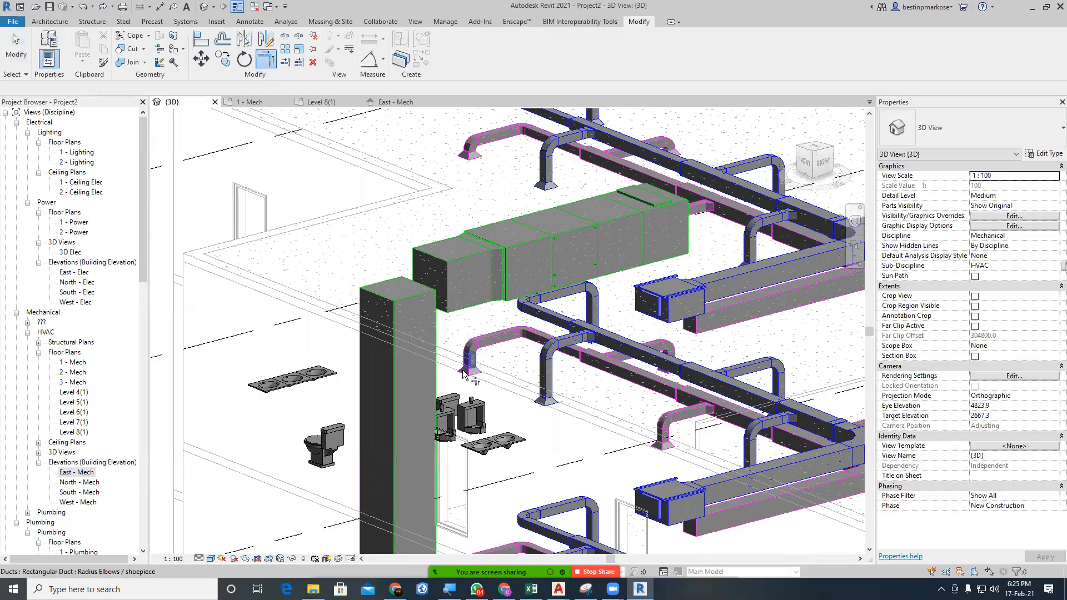
{"action": "left_click", "coordinate": [381, 375]}
{"action": "left_click", "coordinate": [462, 275]}
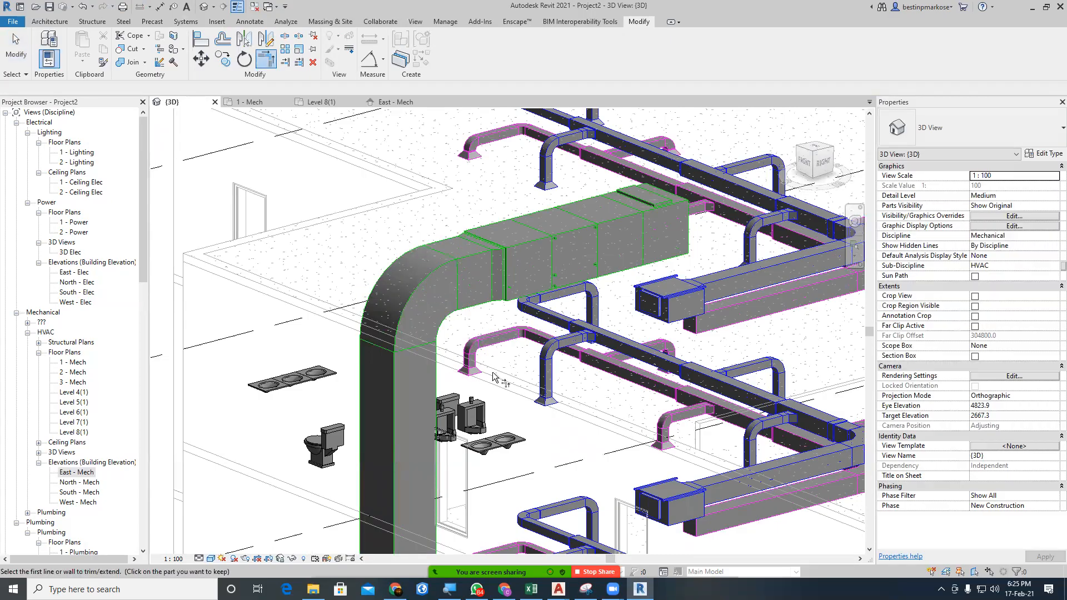
{"action": "key", "text": "Escape"}
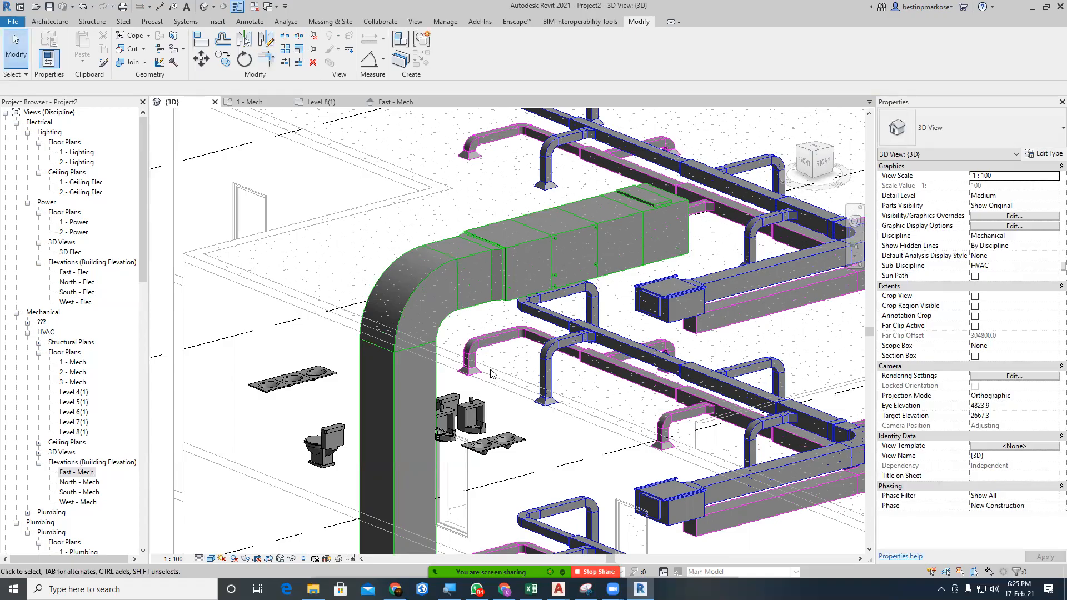
Examine the Fresh Air riser in the 3D view from the roof down to Level 1.
{"action": "scroll", "coordinate": [491, 374], "scroll_direction": "down", "scroll_amount": 3}
{"action": "middle_click_drag", "start_coordinate": [479, 389], "coordinate": [434, 167]}
{"action": "middle_click_drag", "start_coordinate": [471, 367], "coordinate": [471, 260], "text": "ctrl"}
{"action": "scroll", "coordinate": [471, 259], "scroll_direction": "down", "scroll_amount": 3}
{"action": "middle_click_drag", "start_coordinate": [482, 361], "coordinate": [487, 270]}
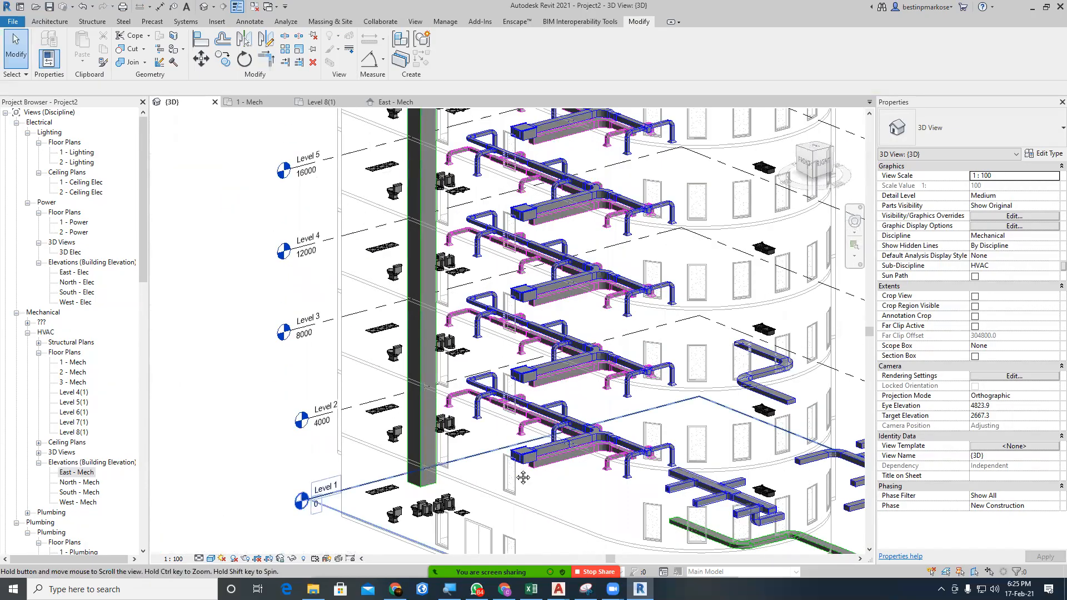
{"action": "middle_click_drag", "start_coordinate": [522, 477], "coordinate": [534, 529]}
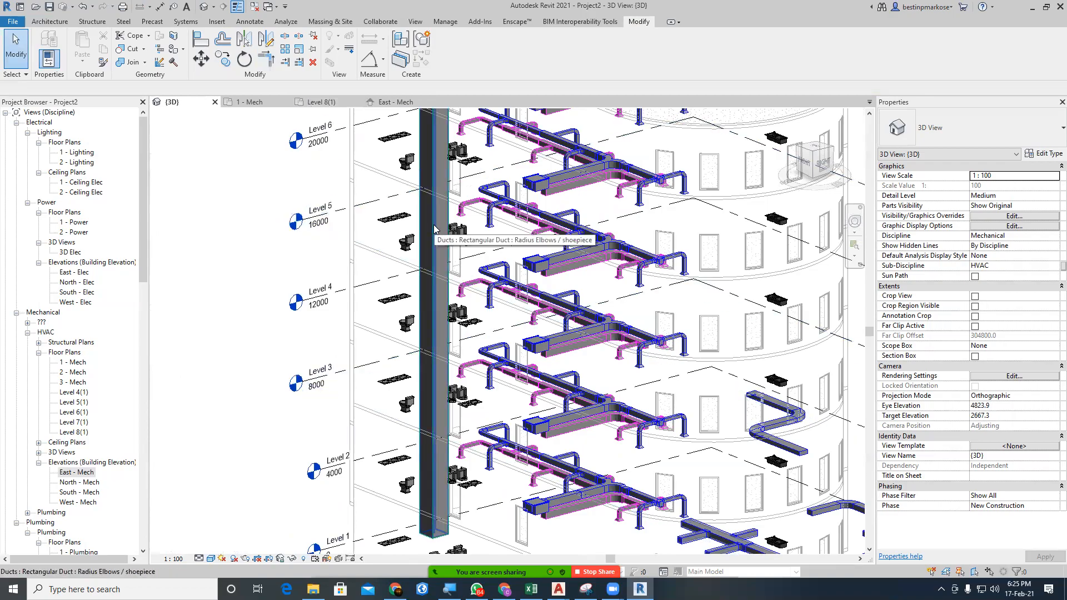
In the East - Mech elevation, split the vertical Fresh Air riser once per storey, slightly below the branch ducts of Levels 3 to 7.
{"action": "left_click", "coordinate": [393, 103]}
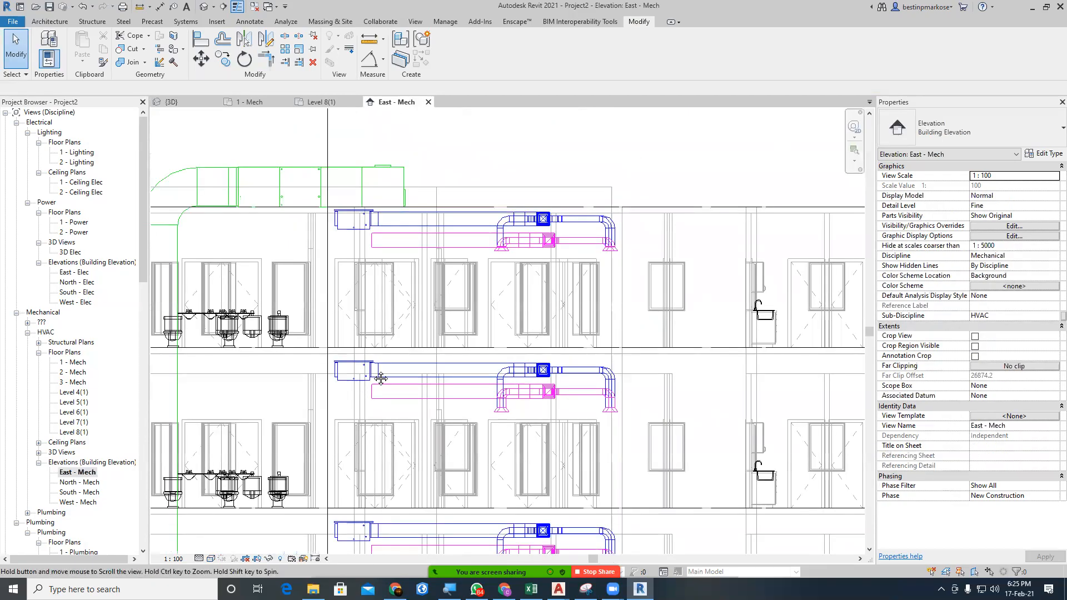
{"action": "middle_click_drag", "start_coordinate": [381, 379], "coordinate": [452, 344]}
{"action": "key", "text": "s"}
{"action": "key", "text": "l"}
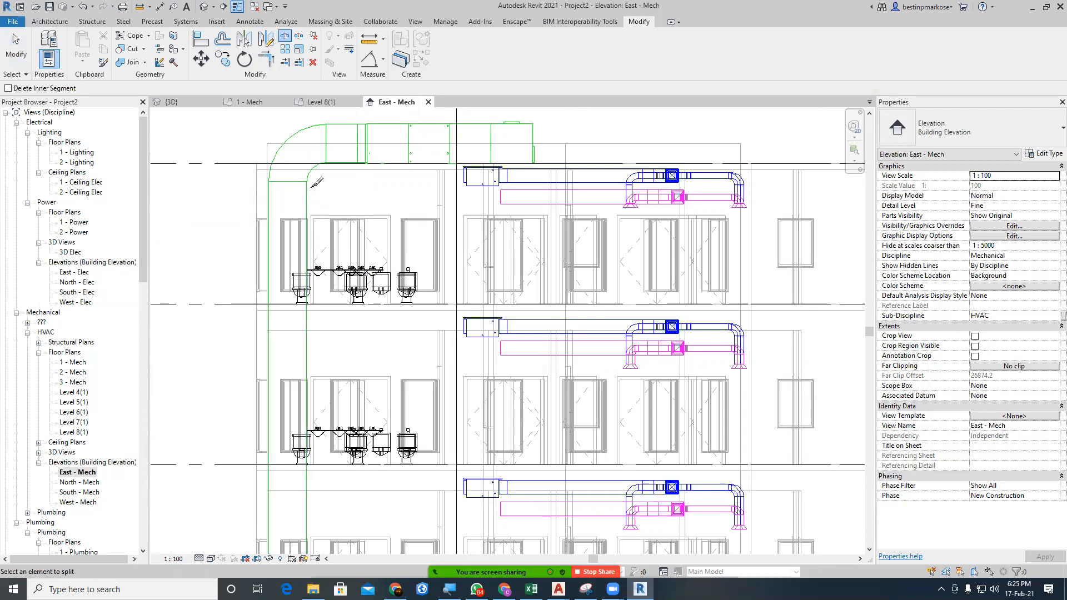
{"action": "middle_click_drag", "start_coordinate": [332, 357], "coordinate": [385, 236]}
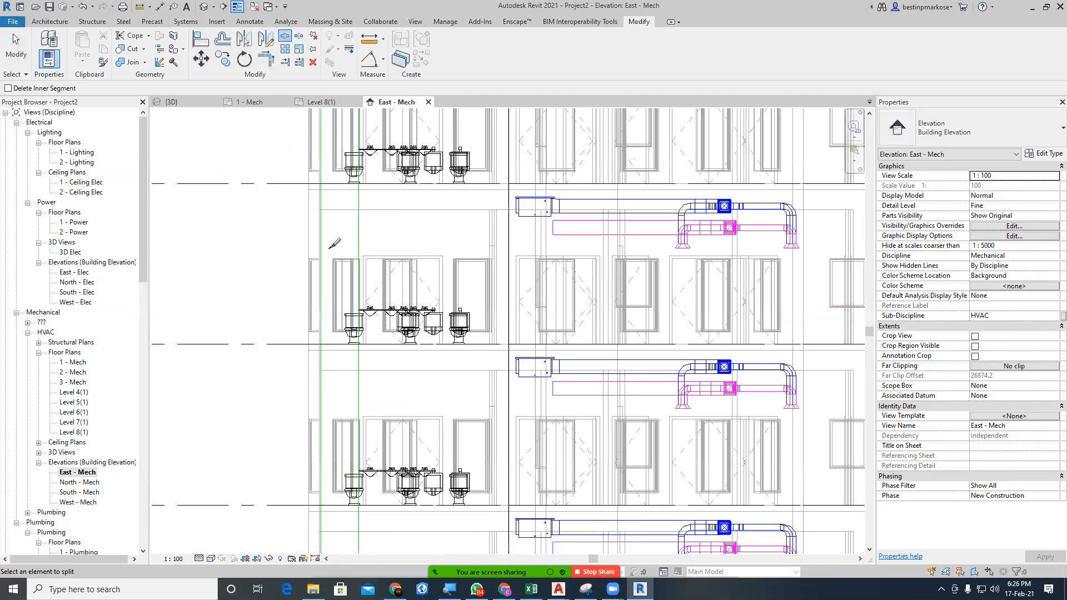
{"action": "left_click", "coordinate": [359, 242]}
{"action": "middle_click_drag", "start_coordinate": [410, 391], "coordinate": [381, 321]}
{"action": "left_click", "coordinate": [377, 259]}
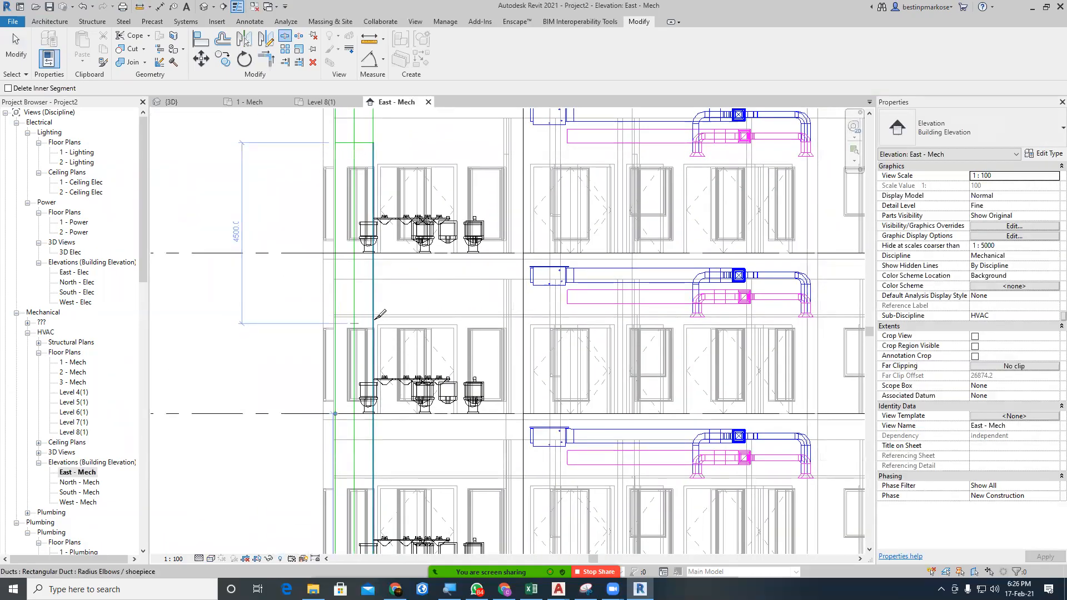
{"action": "left_click", "coordinate": [374, 309]}
{"action": "middle_click_drag", "start_coordinate": [432, 350], "coordinate": [441, 165]}
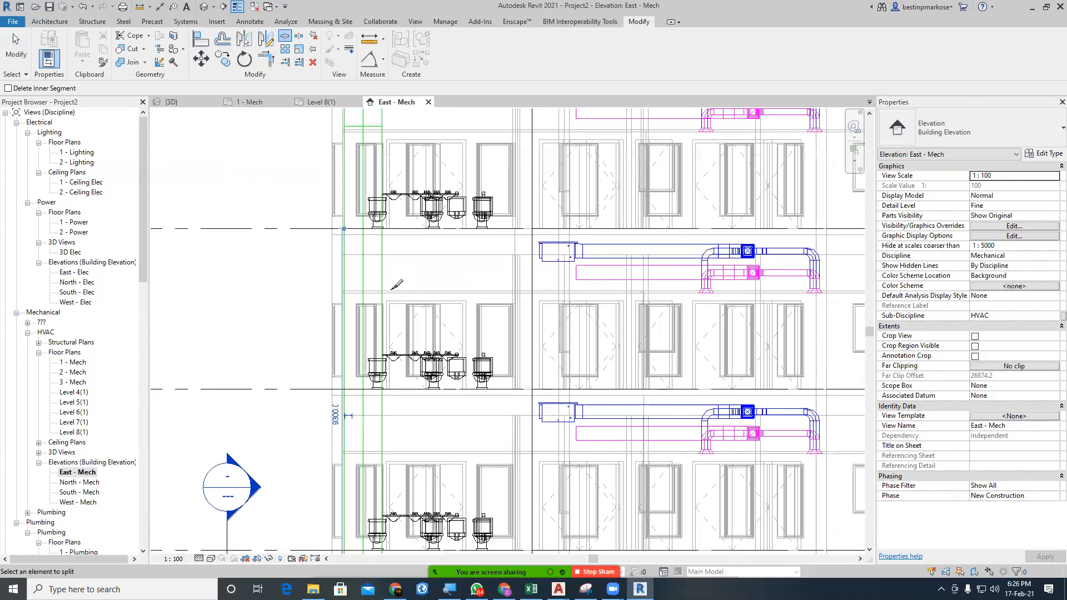
{"action": "middle_click_drag", "start_coordinate": [443, 389], "coordinate": [444, 101]}
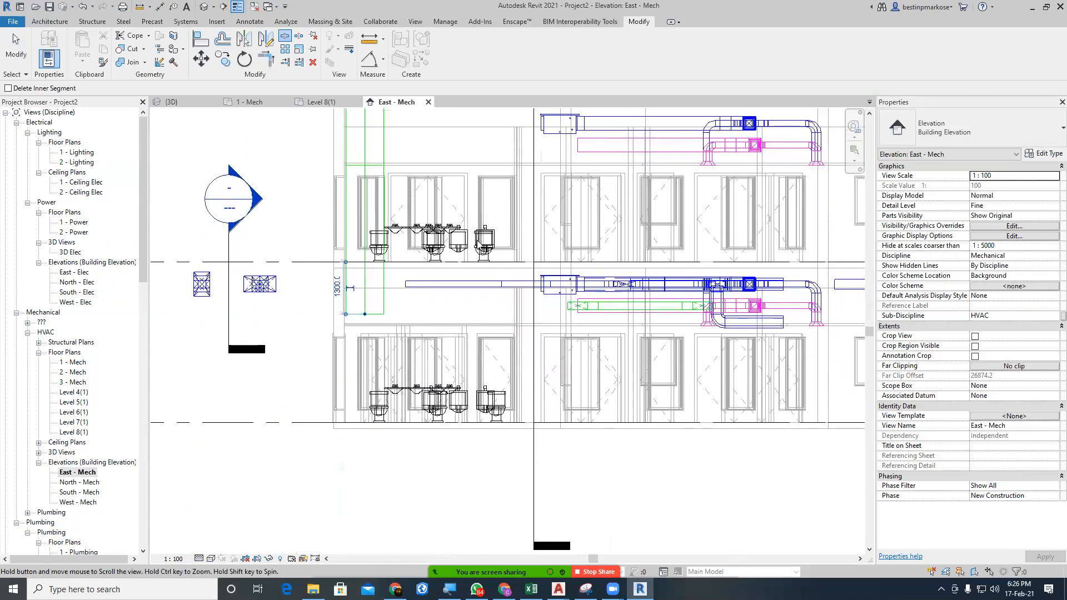
{"action": "key", "text": "Escape"}
Resize the lowest riser segment, which passes Level 2, to 350 mm wide and 350 mm high.
{"action": "scroll", "coordinate": [407, 330], "scroll_direction": "down", "scroll_amount": 3}
{"action": "middle_click_drag", "start_coordinate": [407, 328], "coordinate": [435, 341]}
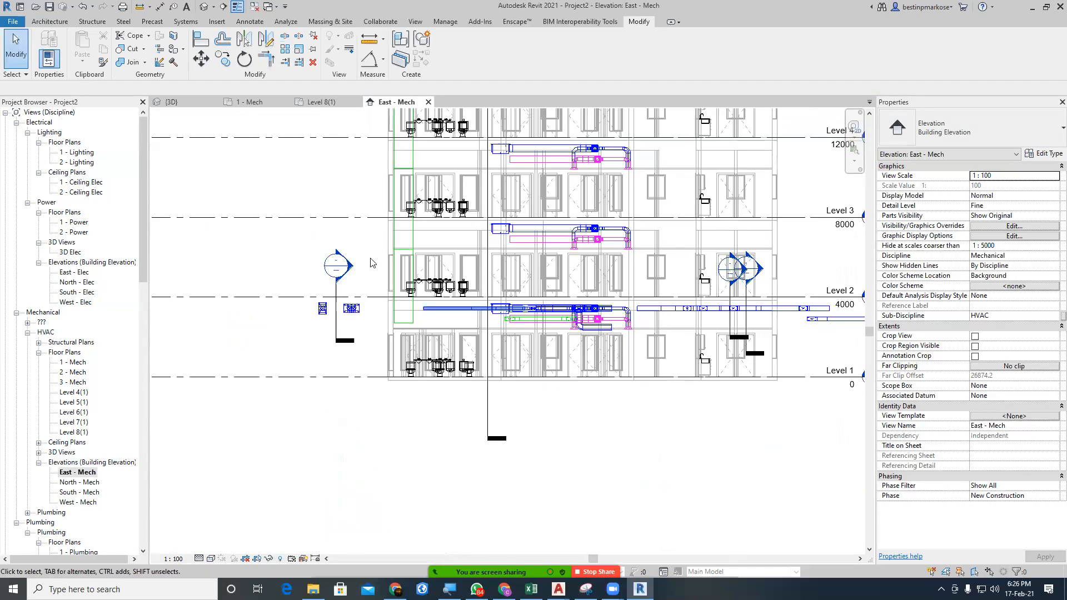
{"action": "left_click", "coordinate": [403, 293]}
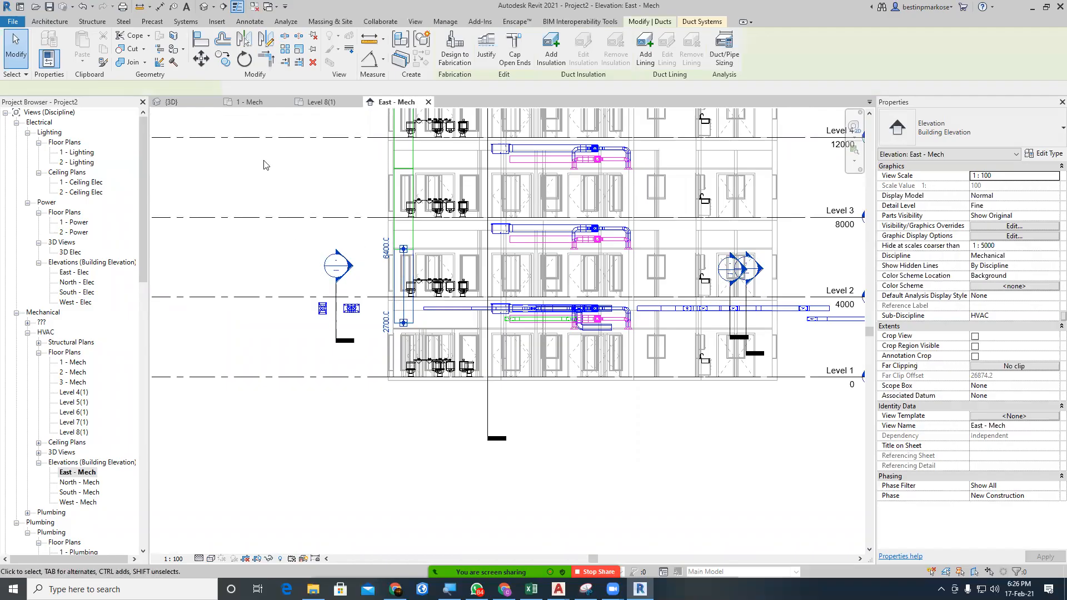
{"action": "left_click", "coordinate": [113, 88]}
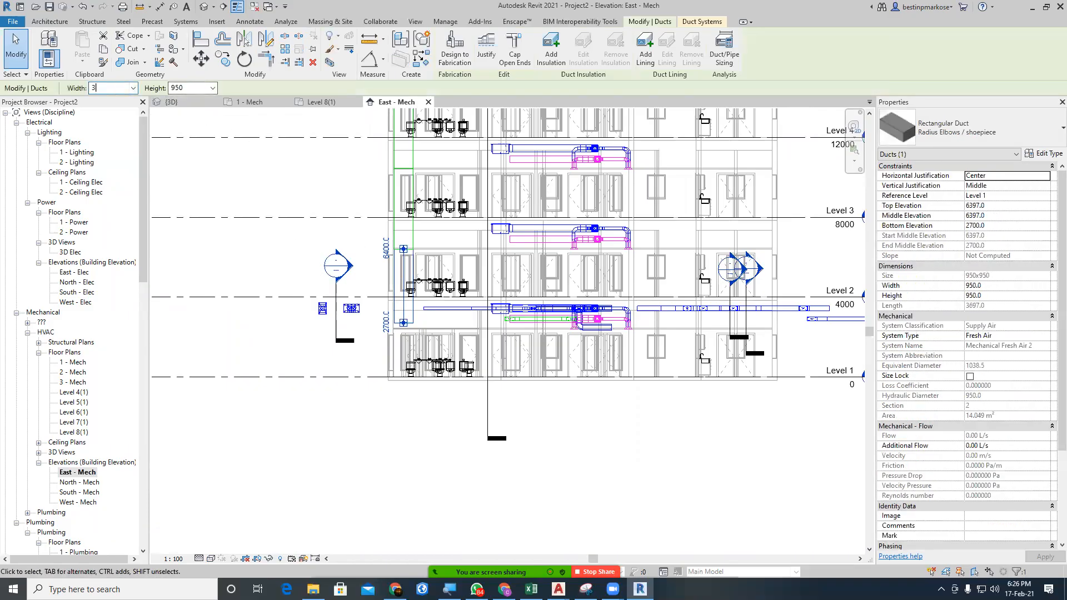
{"action": "type", "text": "350"}
{"action": "key", "text": "Tab"}
{"action": "type", "text": "350"}
{"action": "key", "text": "Return"}
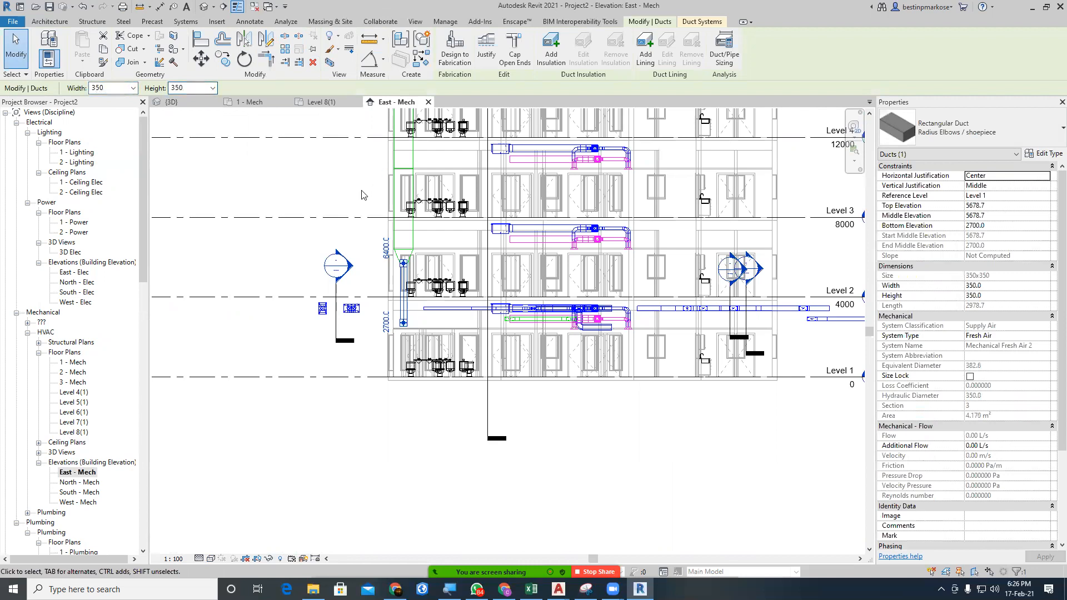
{"action": "left_click", "coordinate": [342, 204]}
Resize the riser segment passing Level 3 to 450 mm wide and 450 mm high.
{"action": "middle_click_drag", "start_coordinate": [388, 155], "coordinate": [382, 241]}
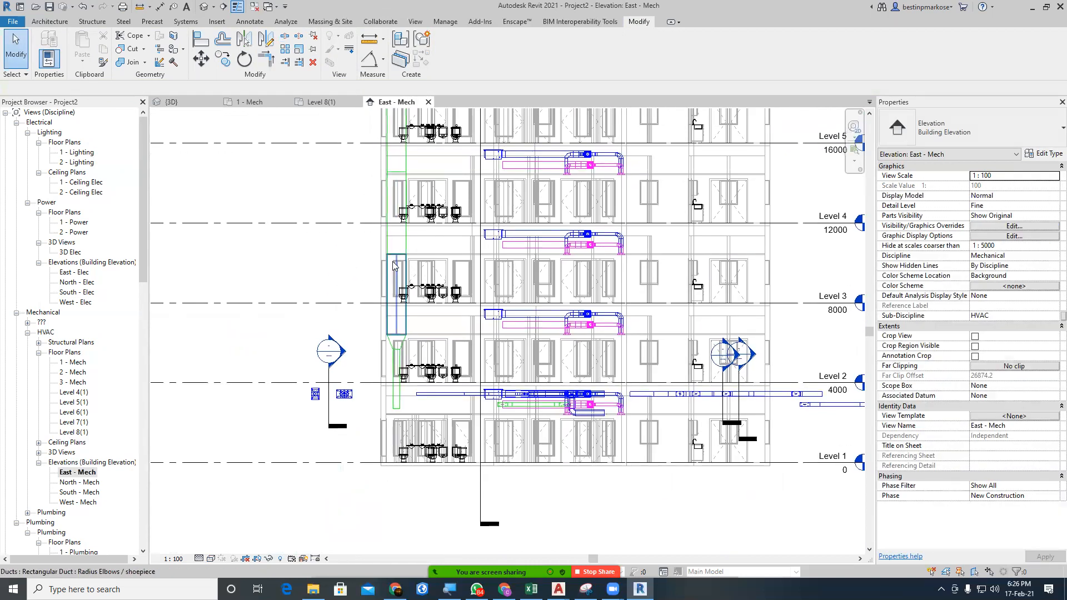
{"action": "left_click", "coordinate": [393, 265]}
{"action": "double_click", "coordinate": [118, 90]}
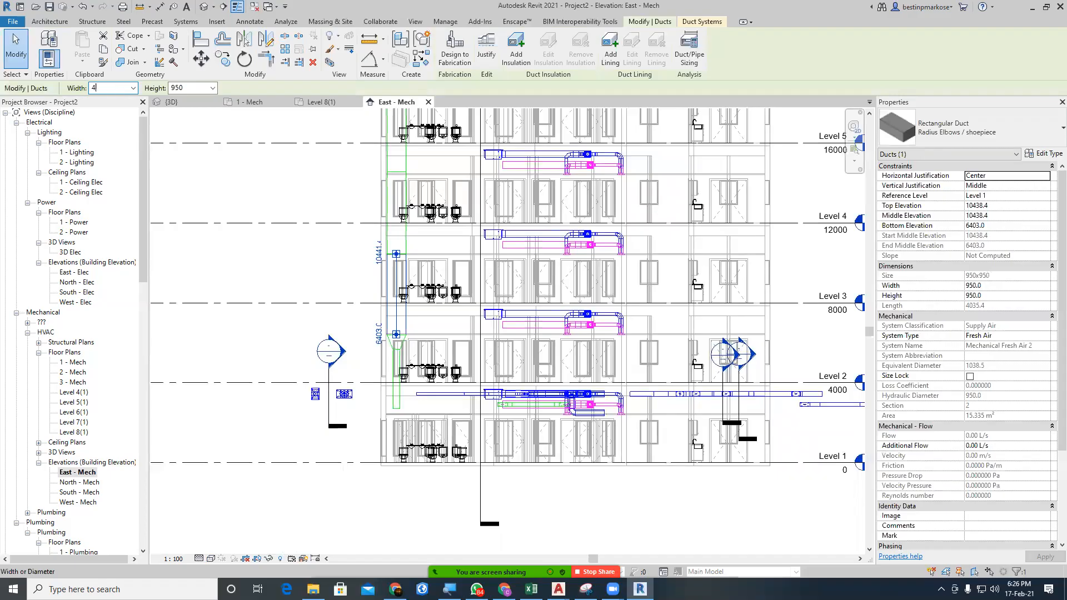
{"action": "type", "text": "450"}
{"action": "key", "text": "Return"}
{"action": "double_click", "coordinate": [190, 89]}
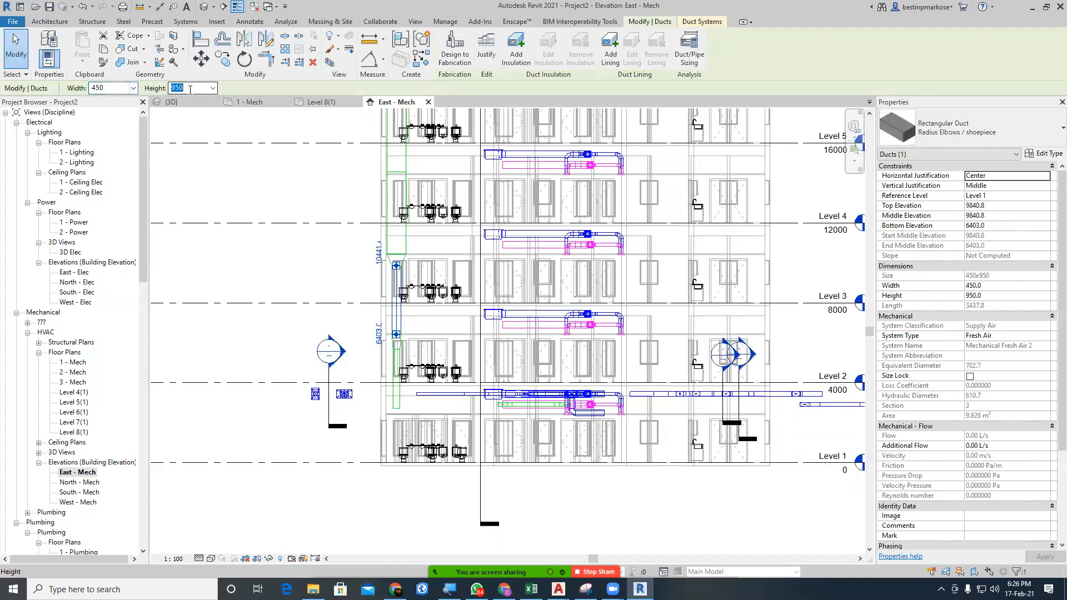
{"action": "key", "text": "Return"}
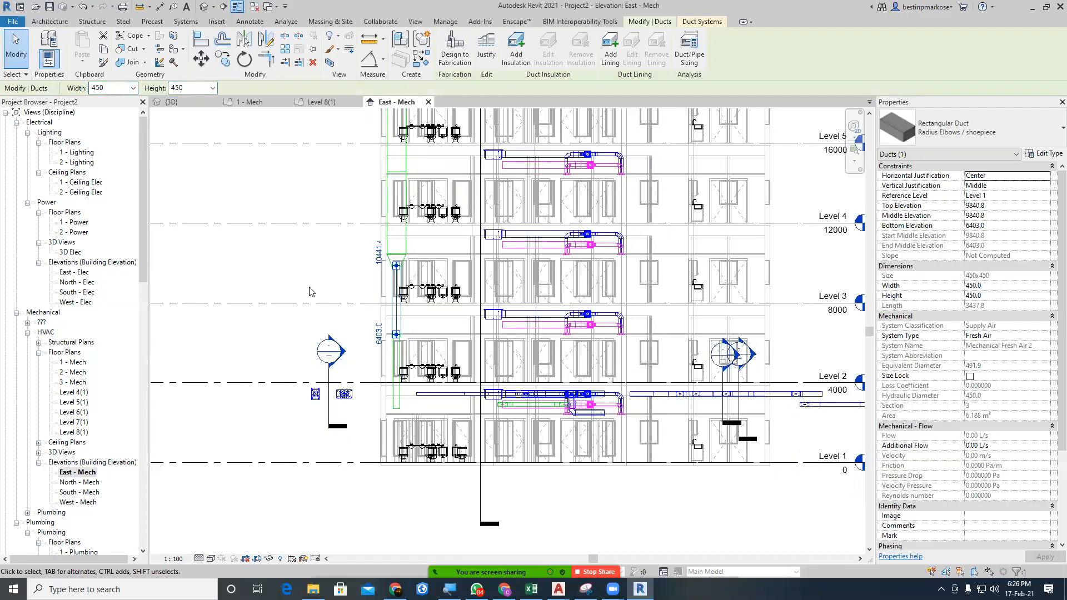
{"action": "left_click", "coordinate": [322, 261]}
Resize the riser segment passing Level 4 to 550 mm wide and 550 mm high.
{"action": "middle_click_drag", "start_coordinate": [322, 262], "coordinate": [293, 329]}
{"action": "left_click", "coordinate": [360, 308]}
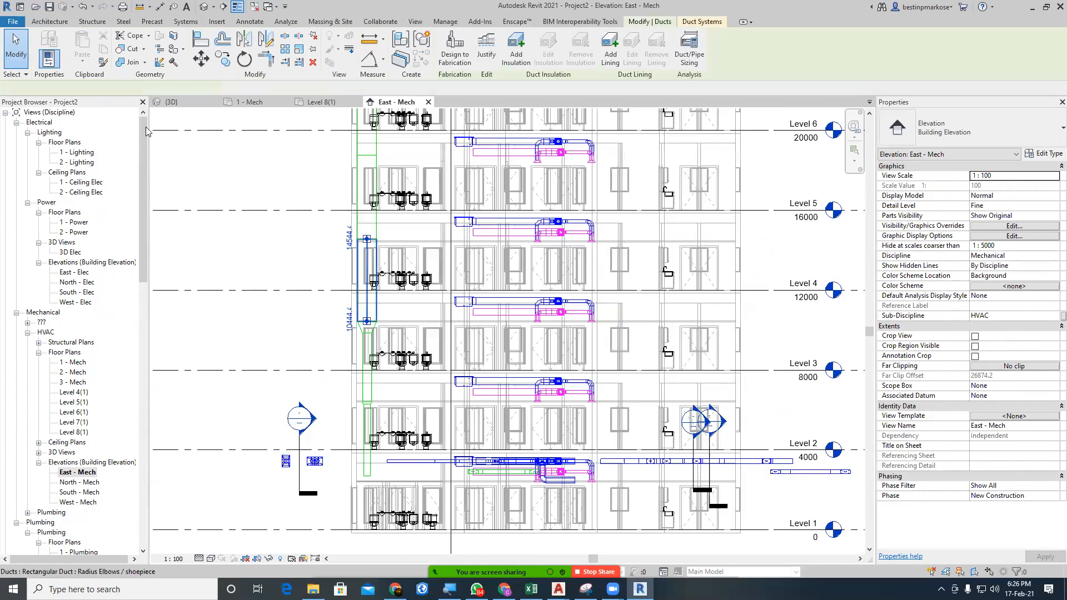
{"action": "double_click", "coordinate": [110, 87]}
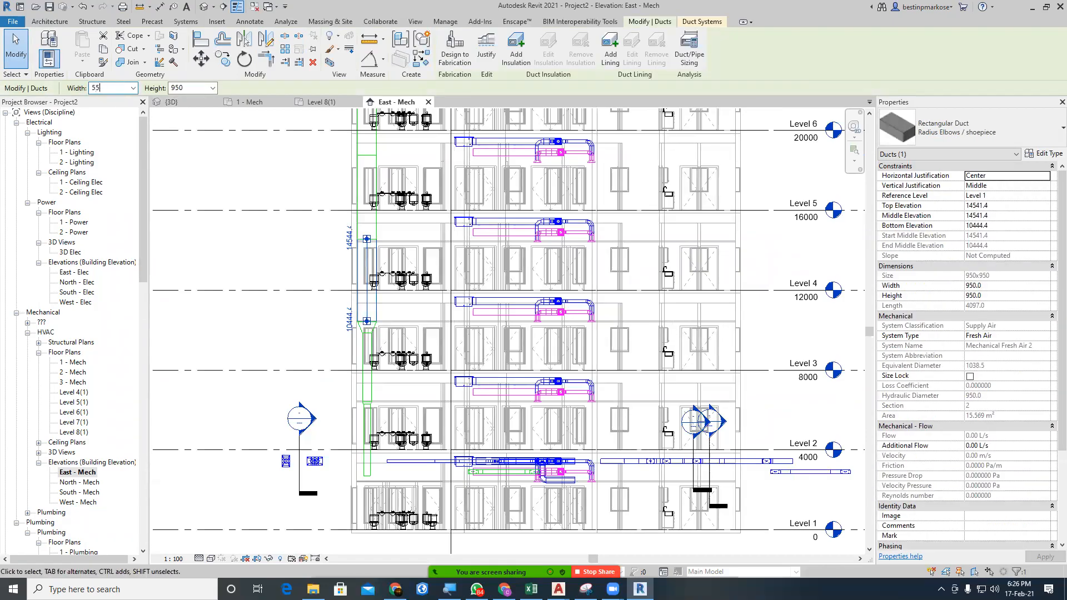
{"action": "key", "text": "Return"}
{"action": "double_click", "coordinate": [195, 87]}
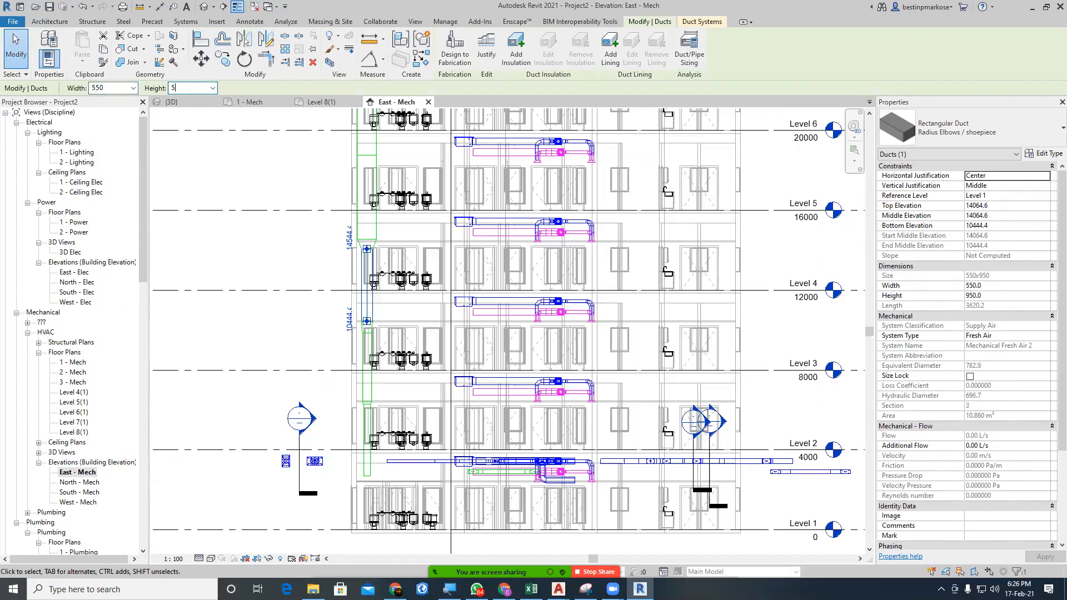
{"action": "key", "text": "Return"}
{"action": "left_click", "coordinate": [278, 236]}
Resize the riser segment passing Level 5 to 650 mm wide and 650 mm high.
{"action": "middle_click_drag", "start_coordinate": [294, 282], "coordinate": [280, 369]}
{"action": "double_click", "coordinate": [111, 88]}
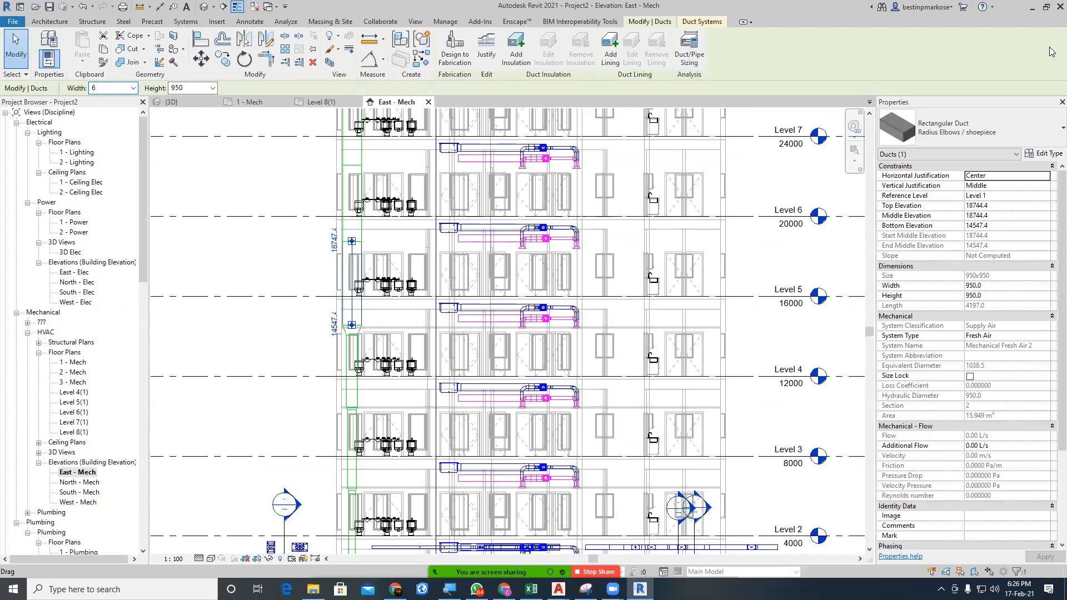
{"action": "type", "text": "650"}
{"action": "key", "text": "Return"}
{"action": "double_click", "coordinate": [195, 89]}
{"action": "key", "text": "Return"}
{"action": "key", "text": "Escape"}
Resize the riser segment passing Level 6 to 750 mm wide and 750 mm high.
{"action": "left_click", "coordinate": [352, 203]}
{"action": "double_click", "coordinate": [100, 88]}
{"action": "key", "text": "Return"}
{"action": "double_click", "coordinate": [195, 87]}
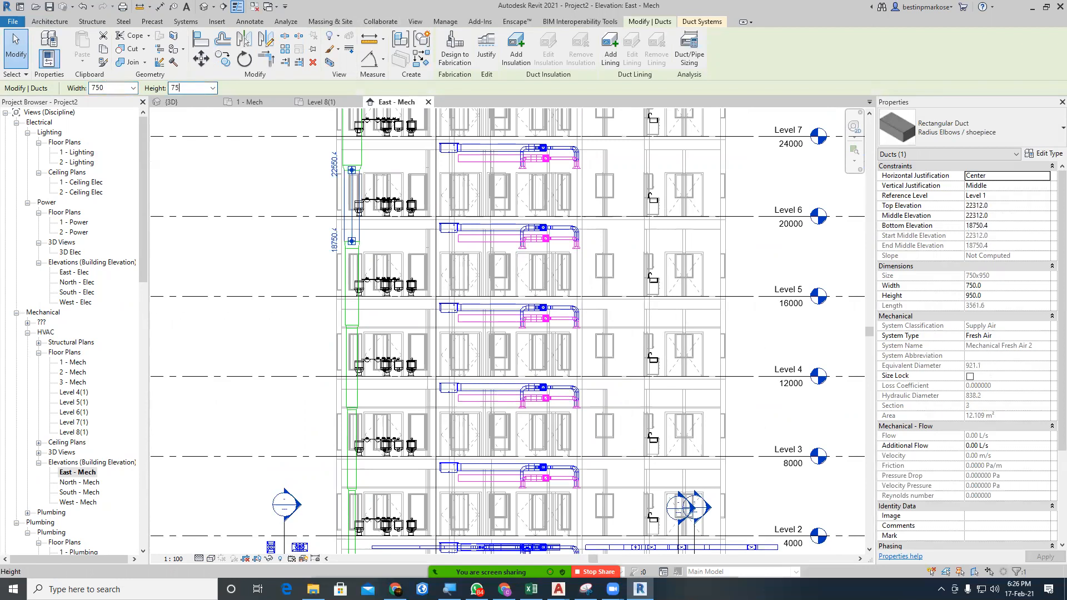
{"action": "key", "text": "Return"}
{"action": "left_click", "coordinate": [321, 183]}
Review the stepped Fresh Air riser in the elevation from the rooftop AHU down to Level 1.
{"action": "middle_click_drag", "start_coordinate": [290, 262], "coordinate": [292, 411]}
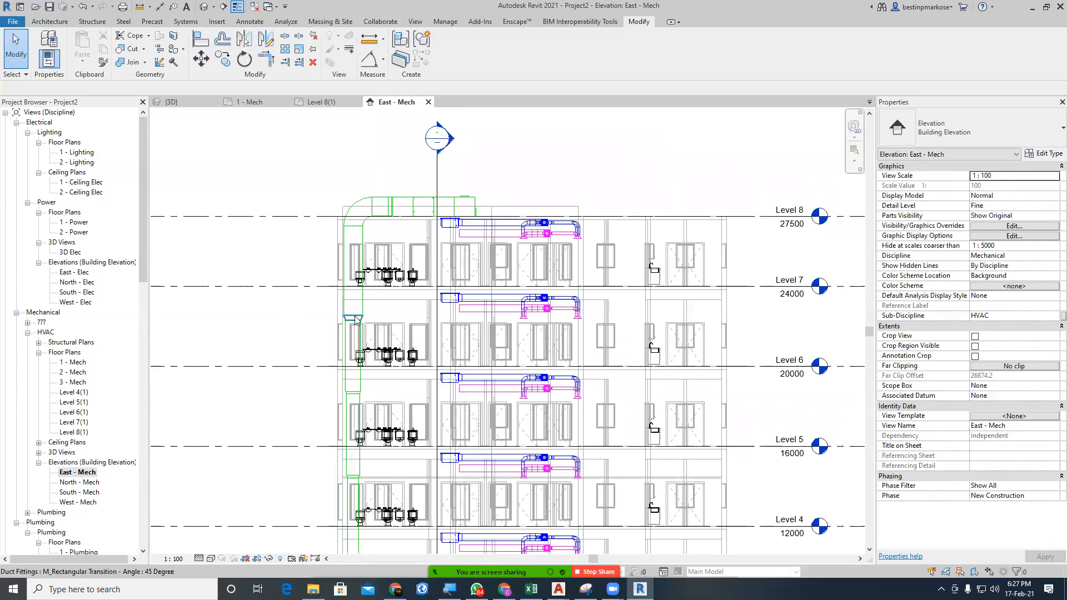
{"action": "middle_click_drag", "start_coordinate": [501, 383], "coordinate": [517, 348]}
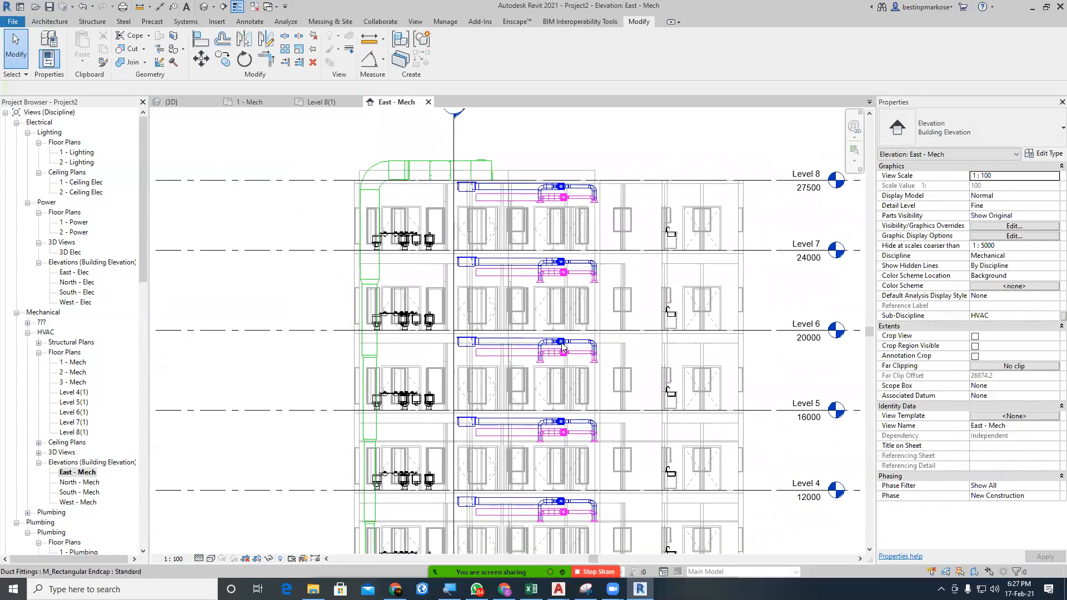
{"action": "middle_click_drag", "start_coordinate": [579, 482], "coordinate": [577, 264]}
{"action": "middle_click_drag", "start_coordinate": [581, 401], "coordinate": [581, 366]}
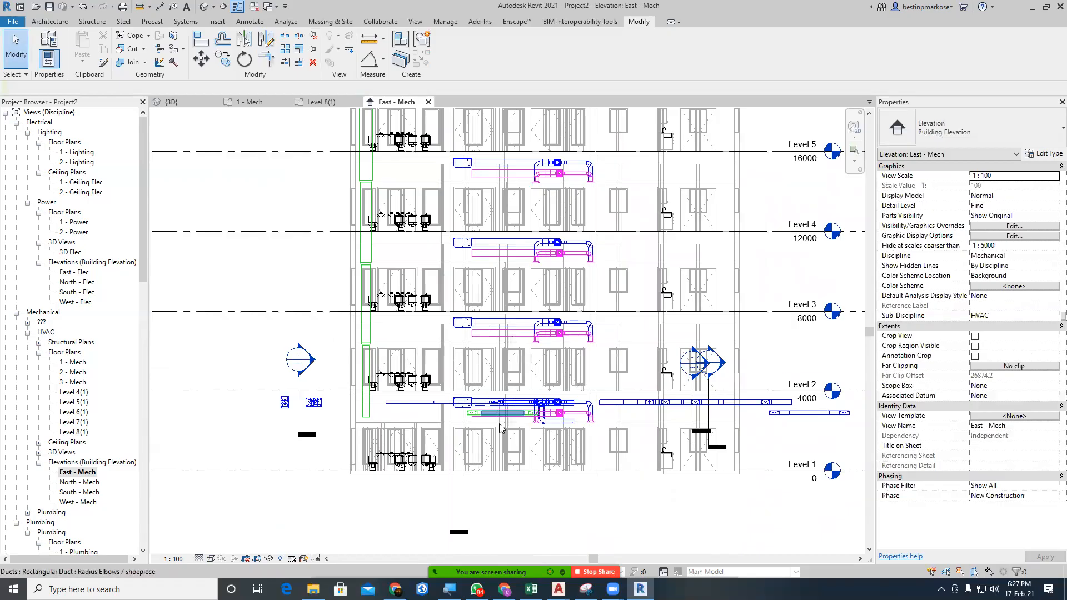
In the 1 - Mech plan, draw a 350 x 350 mm L-shaped Fresh Air duct from below the indoor unit towards the riser, with a first leg about 4015 mm long.
{"action": "left_click", "coordinate": [242, 103]}
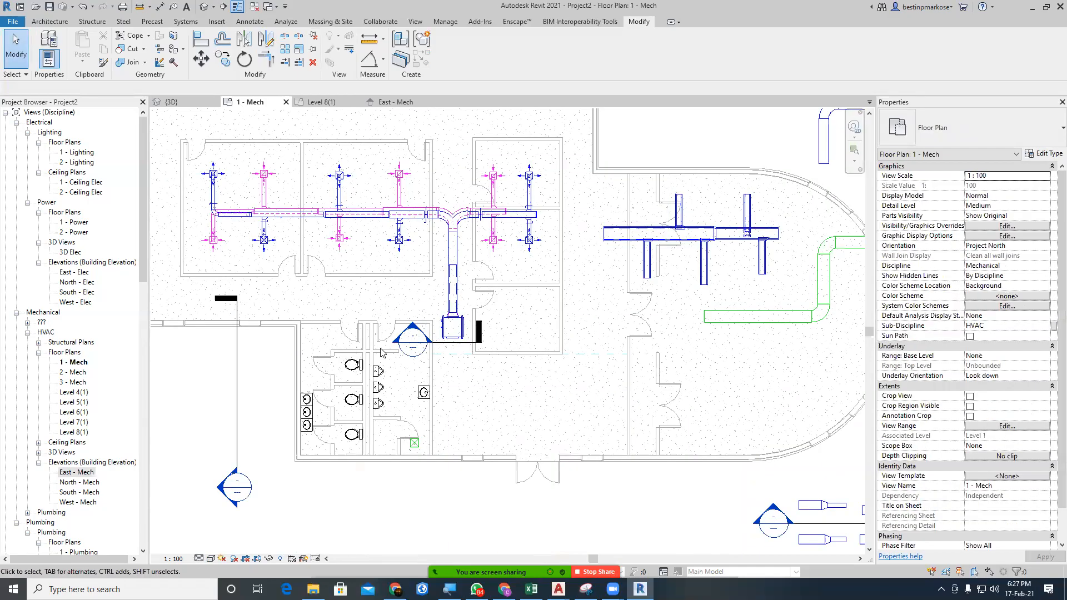
{"action": "scroll", "coordinate": [451, 485], "scroll_direction": "up", "scroll_amount": 5}
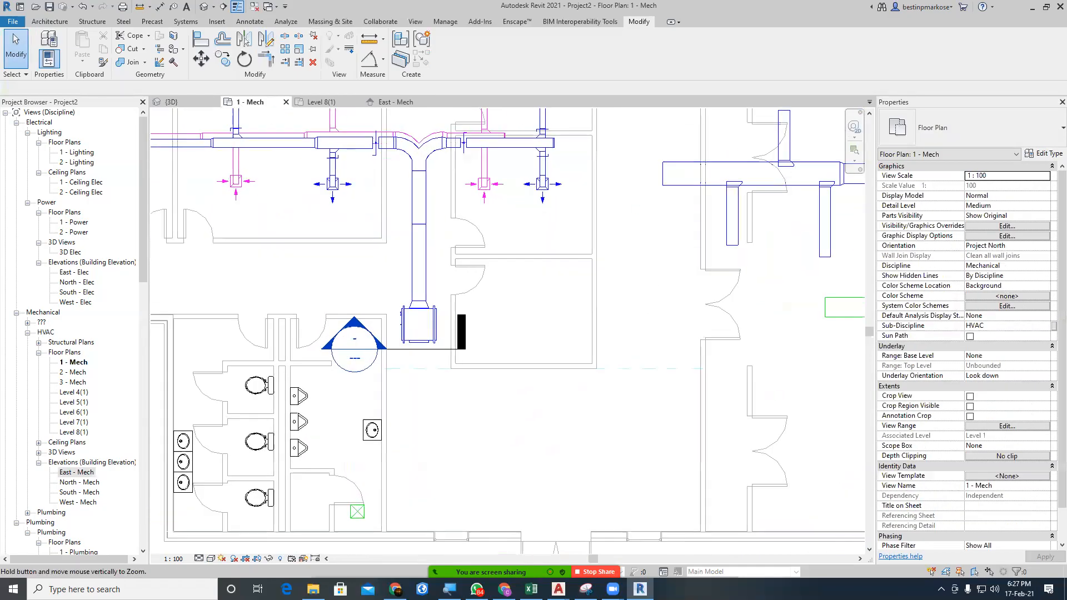
{"action": "key", "text": "d"}
{"action": "key", "text": "t"}
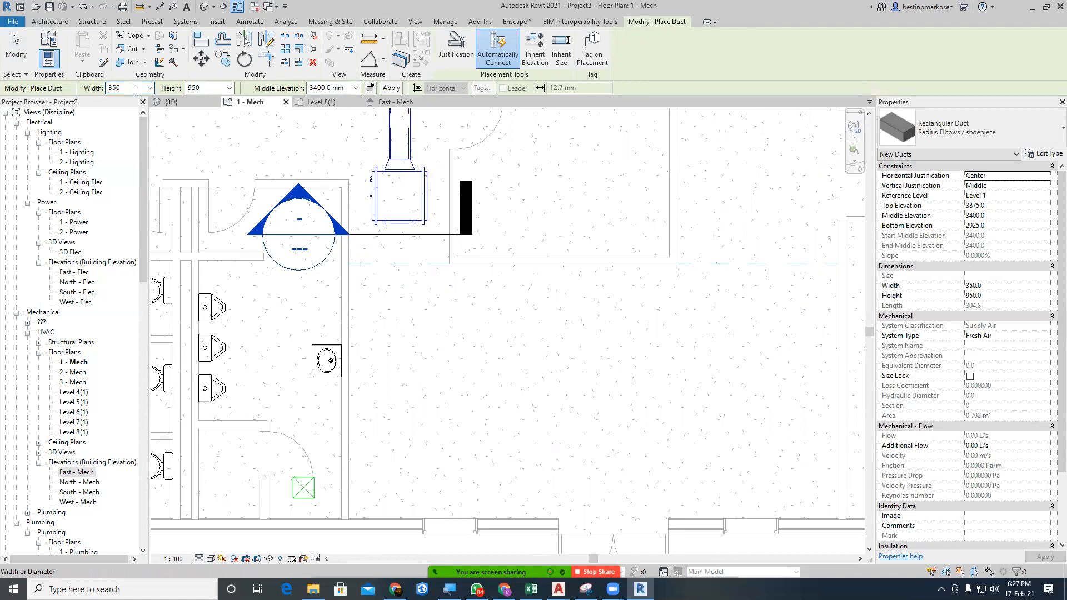
{"action": "double_click", "coordinate": [214, 88]}
{"action": "left_click", "coordinate": [401, 247]}
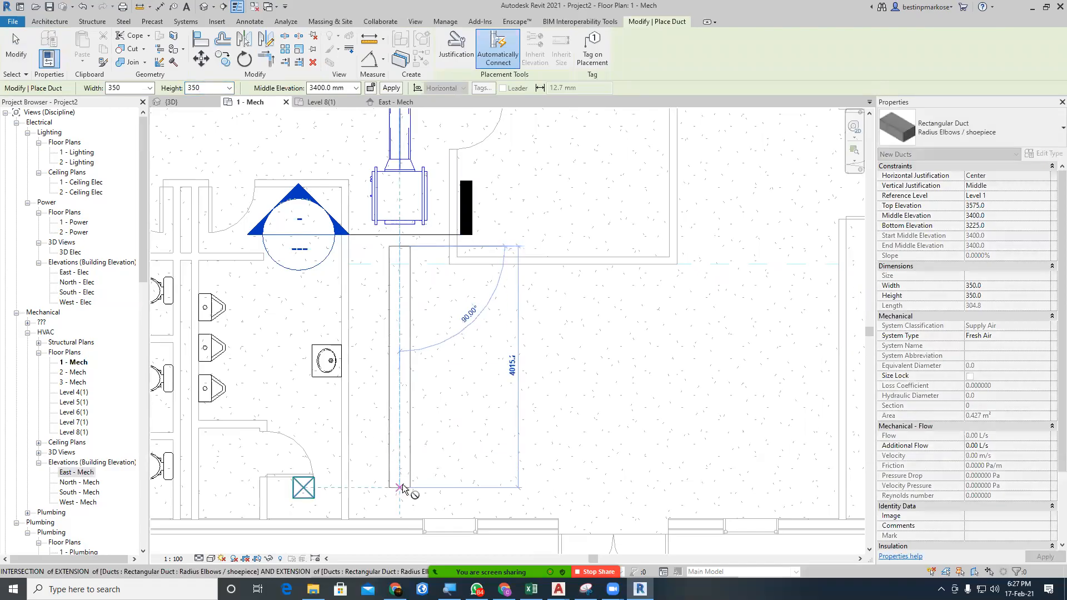
{"action": "left_click", "coordinate": [400, 488]}
{"action": "left_click", "coordinate": [333, 492]}
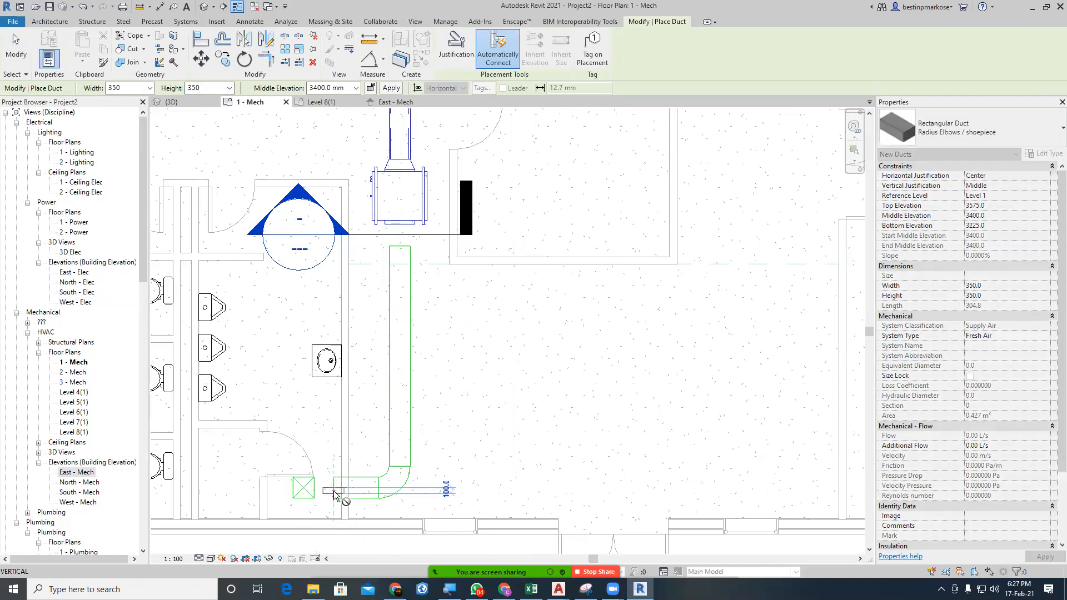
{"action": "key", "text": "Escape"}
{"action": "key", "text": "Escape"}
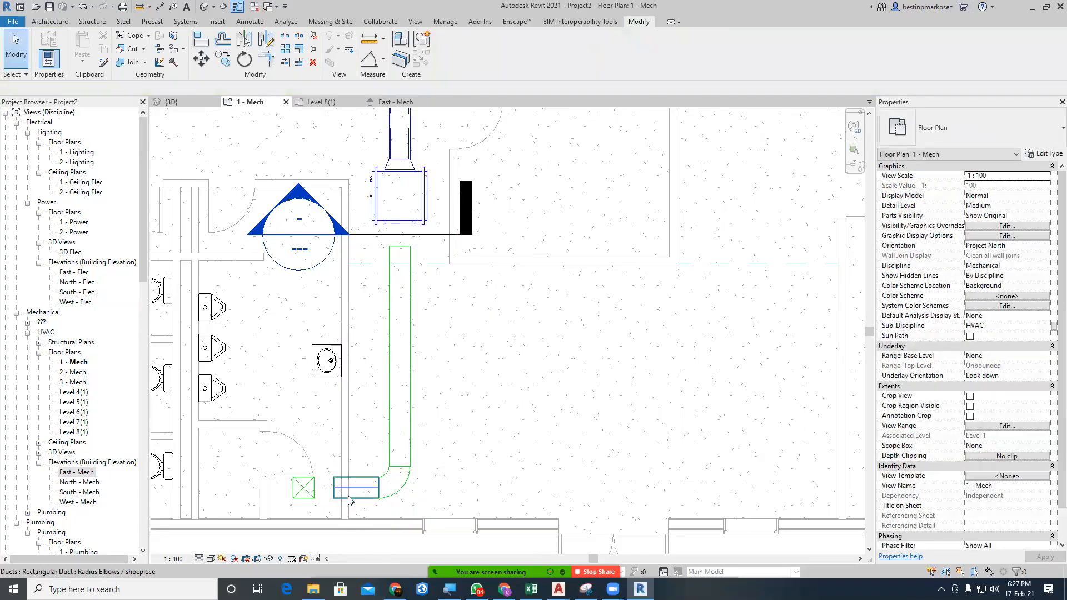
Copy the complete L-shaped Fresh Air branch and paste it aligned to Levels 2 to 7.
{"action": "key", "text": "Tab"}
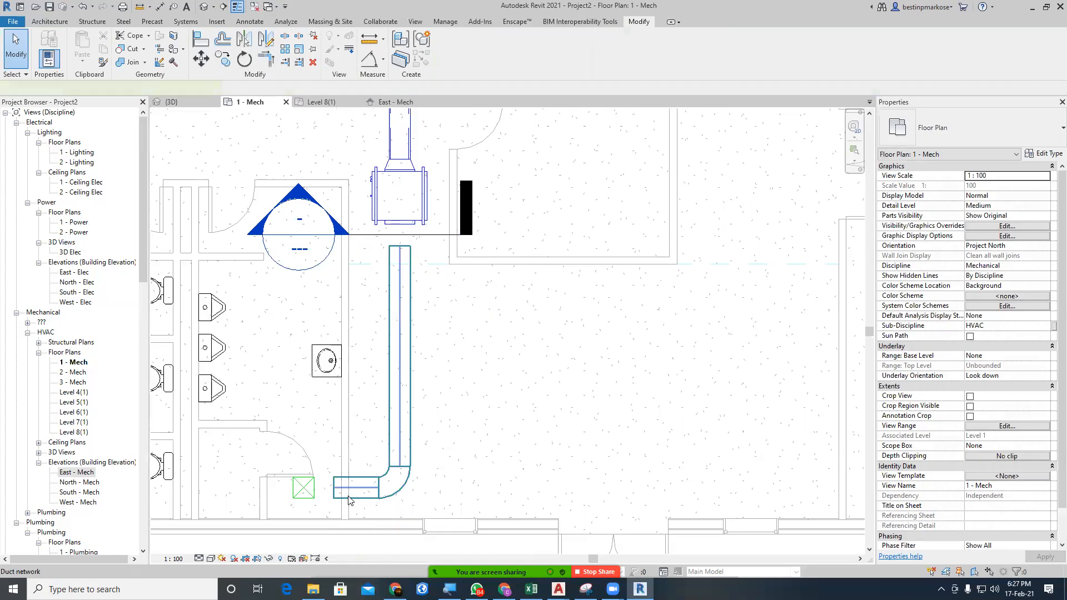
{"action": "left_click", "coordinate": [346, 495]}
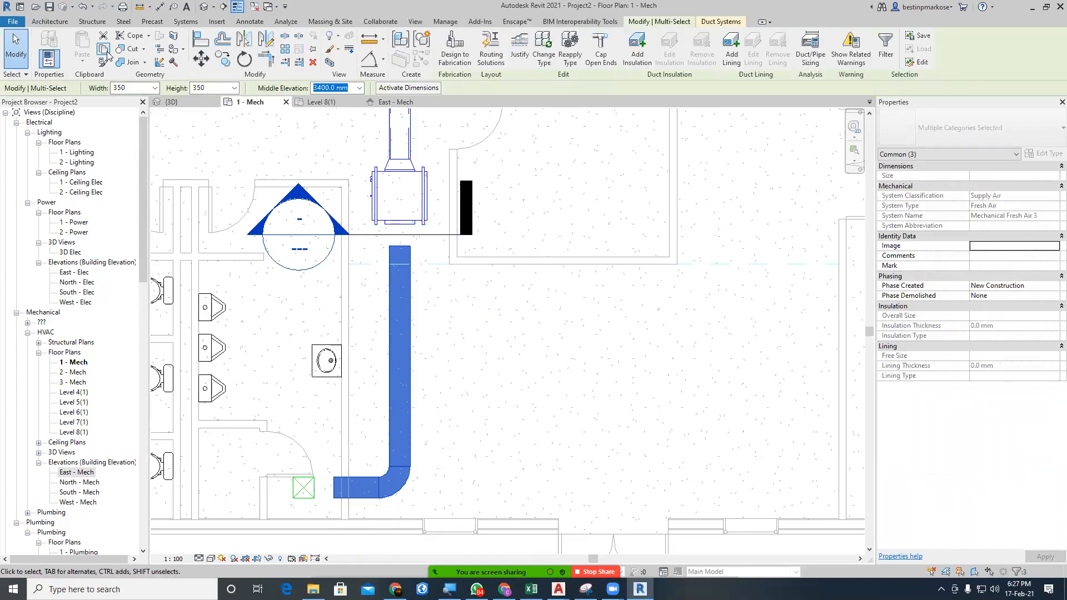
{"action": "left_click", "coordinate": [106, 51]}
{"action": "left_click", "coordinate": [82, 60]}
{"action": "left_click", "coordinate": [125, 103]}
{"action": "left_click_drag", "start_coordinate": [712, 156], "coordinate": [716, 193]}
{"action": "left_click", "coordinate": [747, 296]}
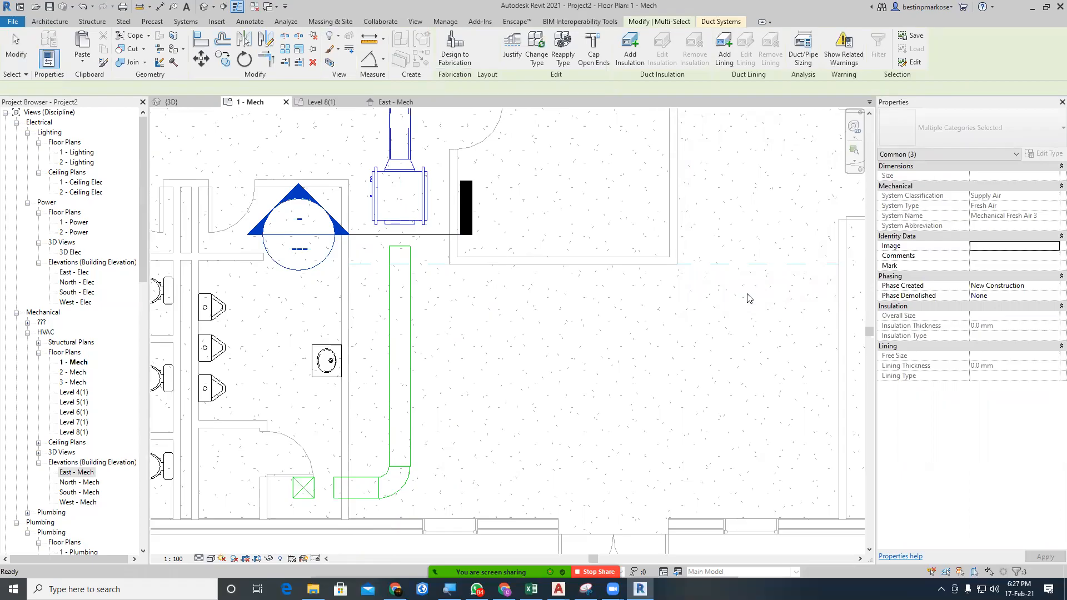
In the 3D view, trim the Level 1 branch and the riser's lowest segment to a corner so an elbow joins them.
{"action": "left_click", "coordinate": [179, 103]}
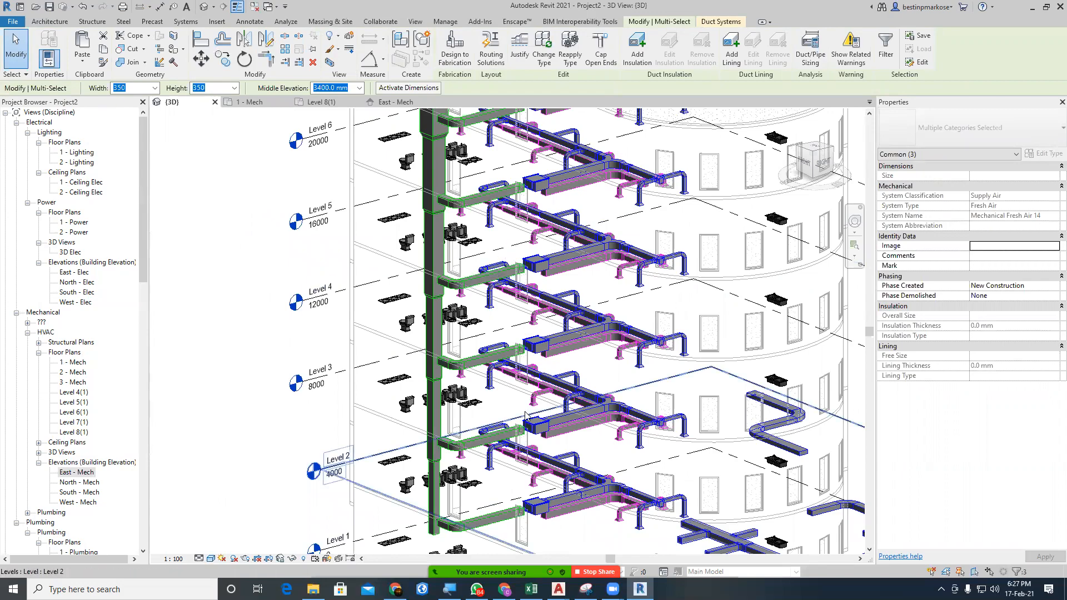
{"action": "middle_click_drag", "start_coordinate": [521, 410], "coordinate": [561, 349]}
{"action": "scroll", "coordinate": [514, 447], "scroll_direction": "up", "scroll_amount": 1}
{"action": "scroll", "coordinate": [514, 448], "scroll_direction": "up", "scroll_amount": 5}
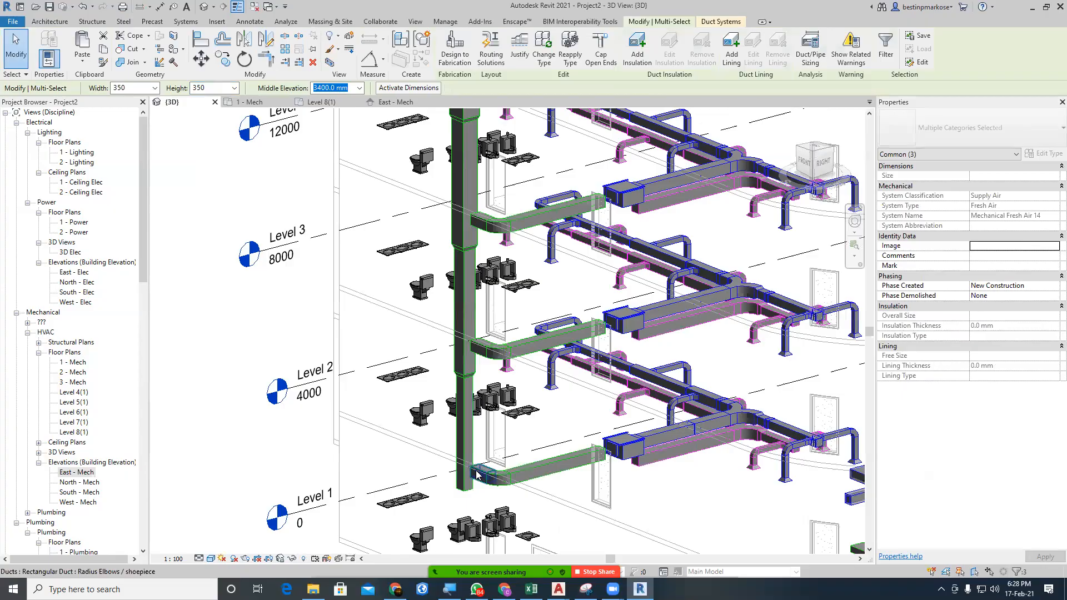
{"action": "middle_click_drag", "start_coordinate": [507, 477], "coordinate": [506, 455]}
{"action": "scroll", "coordinate": [505, 454], "scroll_direction": "up", "scroll_amount": 4}
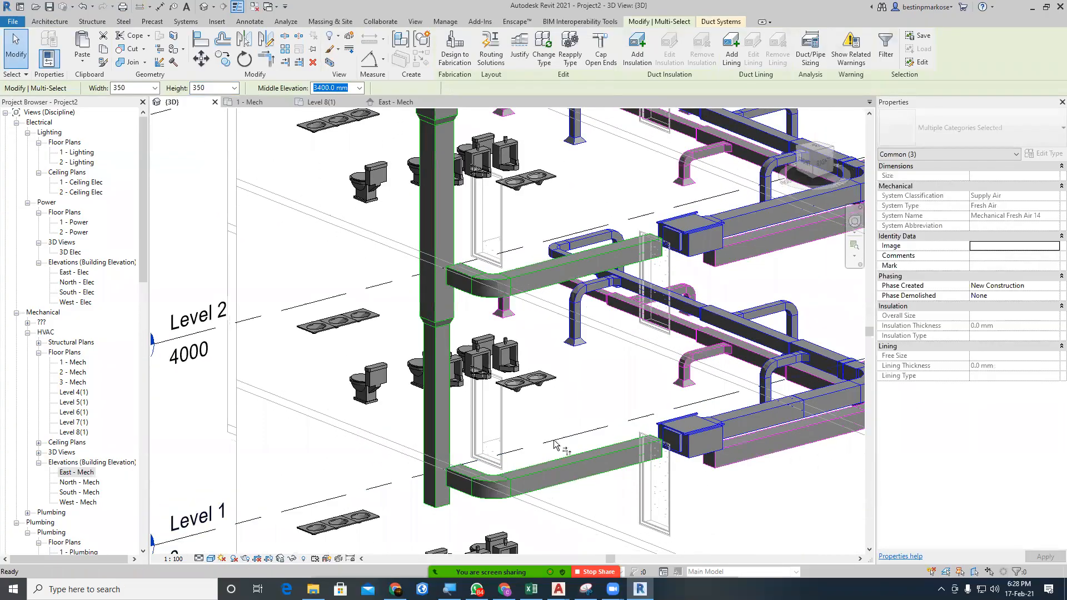
{"action": "key", "text": "t"}
{"action": "key", "text": "r"}
{"action": "left_click", "coordinate": [576, 472]}
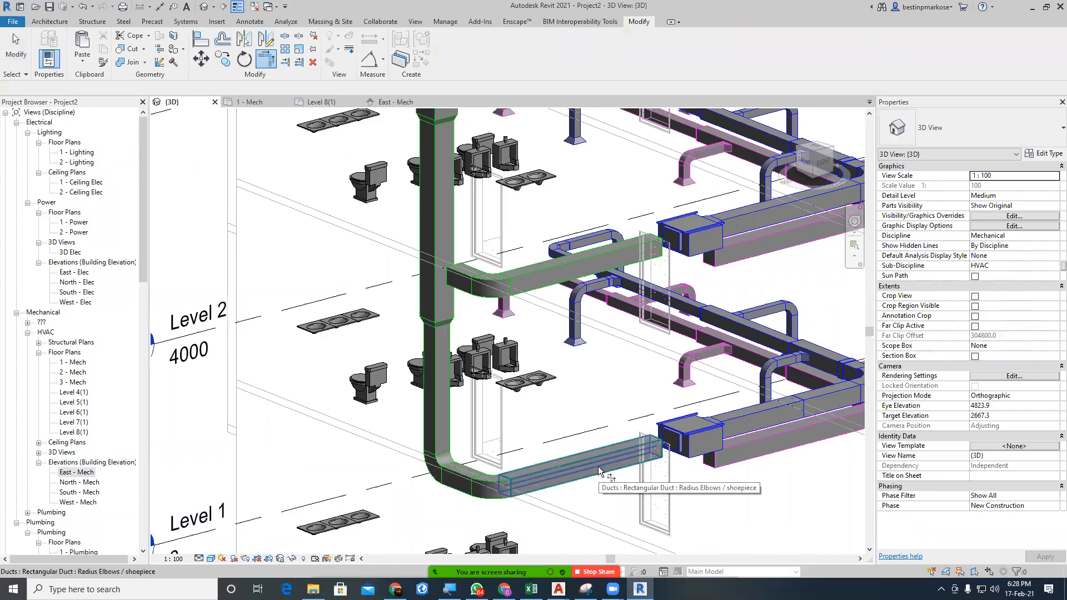
Try to join the Level 2 branch to the riser with Trim/Extend to Corner, and undo it.
{"action": "middle_click_drag", "start_coordinate": [562, 398], "coordinate": [597, 524]}
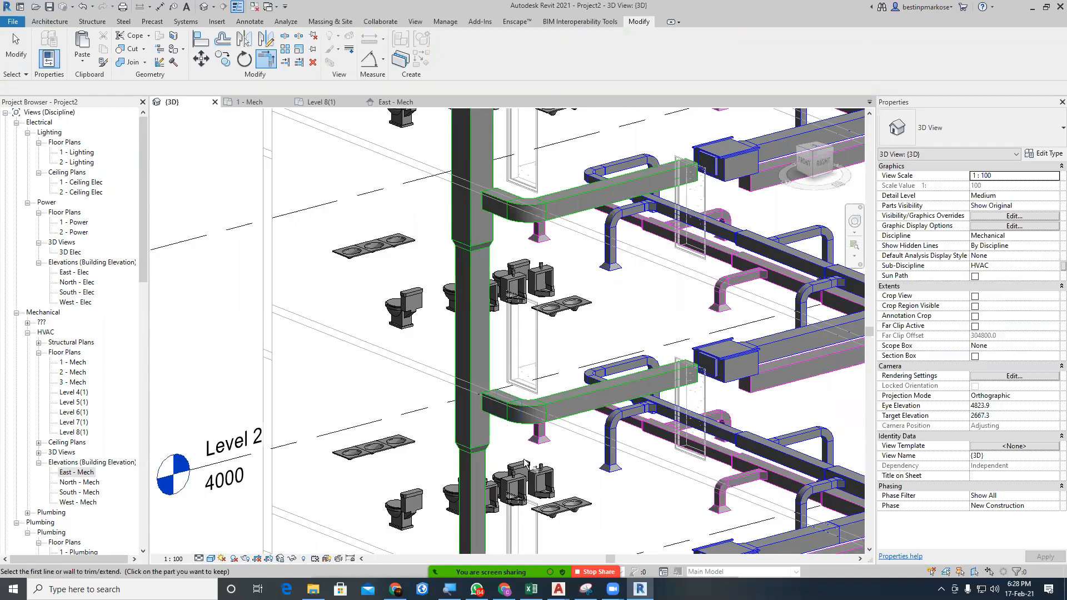
{"action": "left_click", "coordinate": [472, 348]}
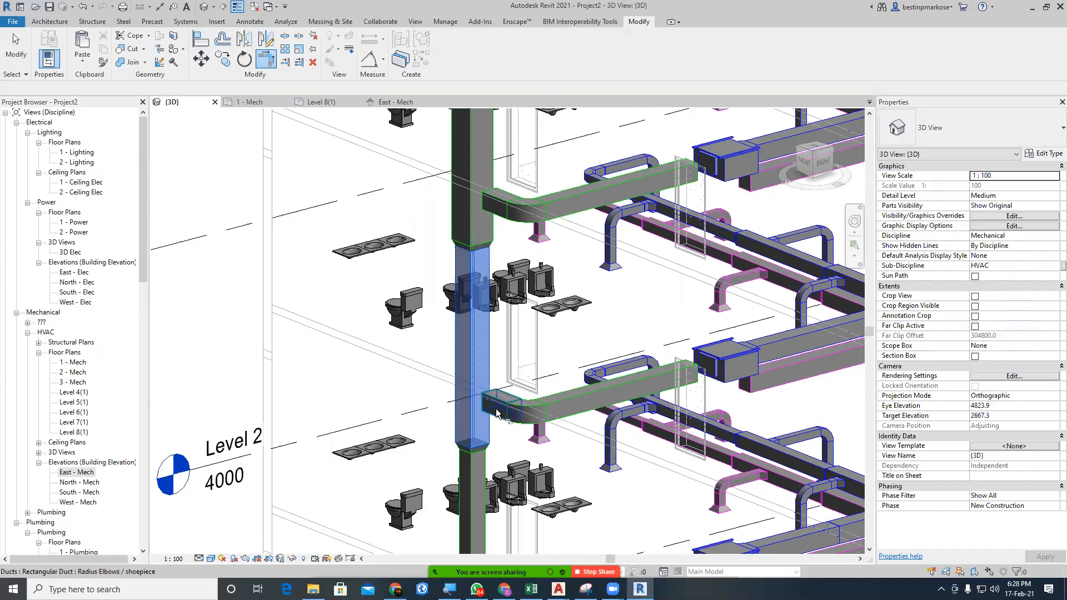
{"action": "left_click", "coordinate": [497, 412]}
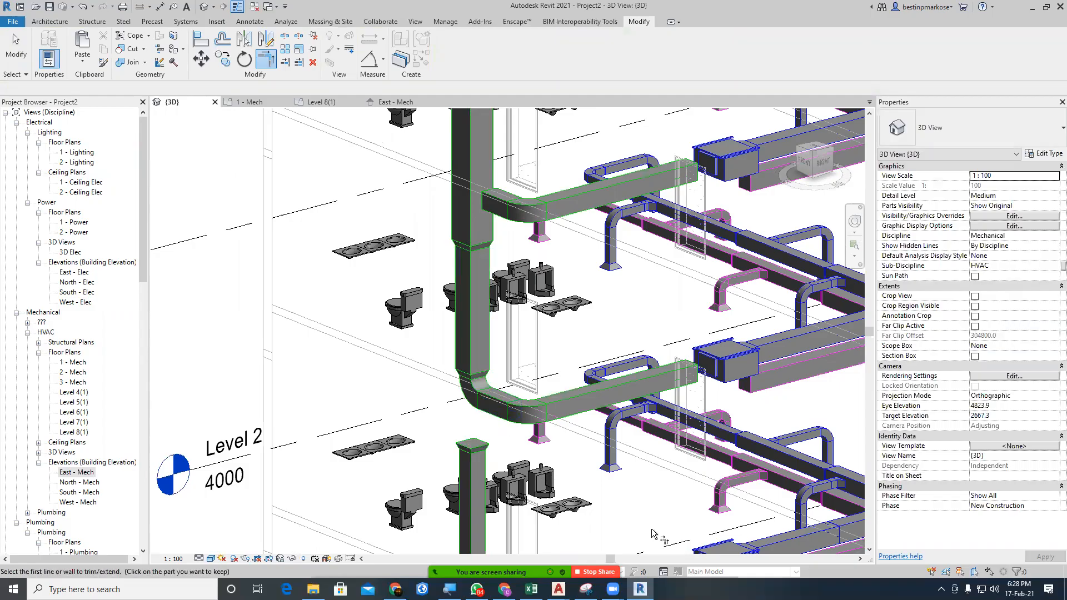
{"action": "key", "text": "ctrl+z"}
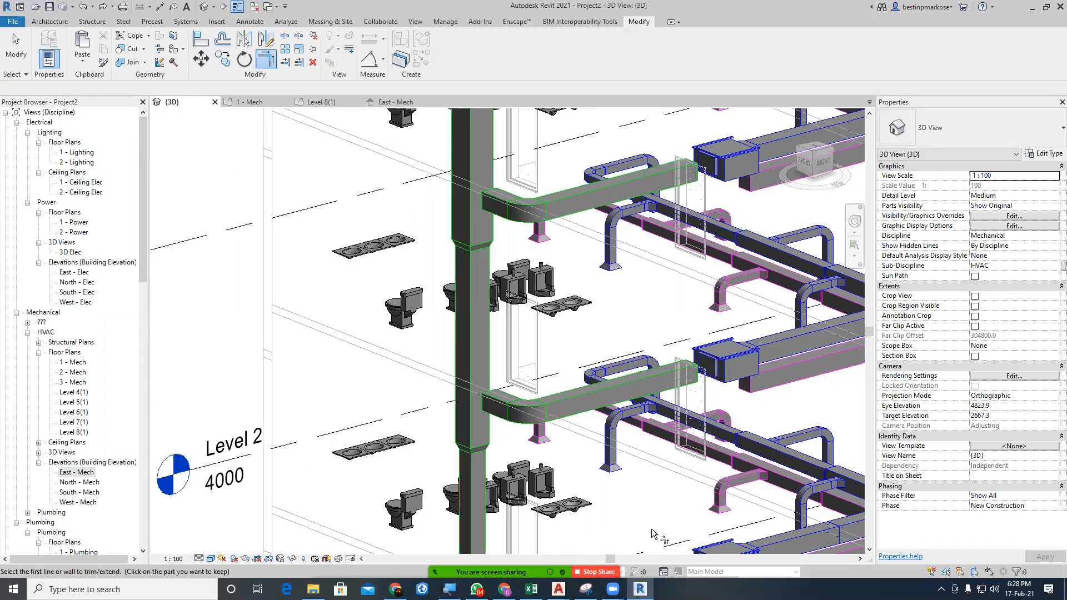
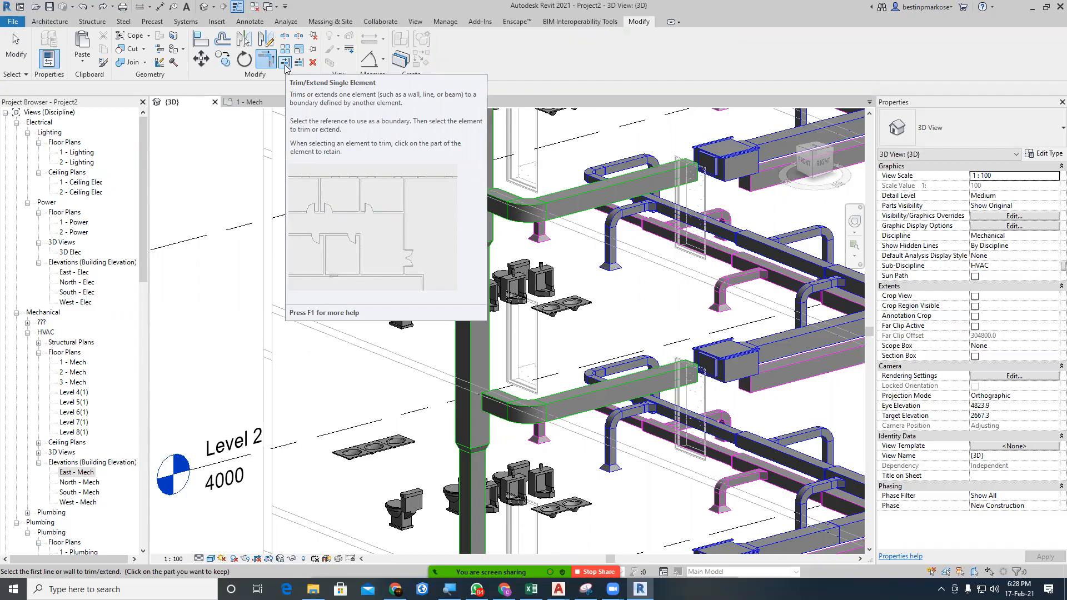
Extend the Level 2 and Level 3 Fresh Air branches to the riser with Trim/Extend Single Element.
{"action": "left_click", "coordinate": [285, 62]}
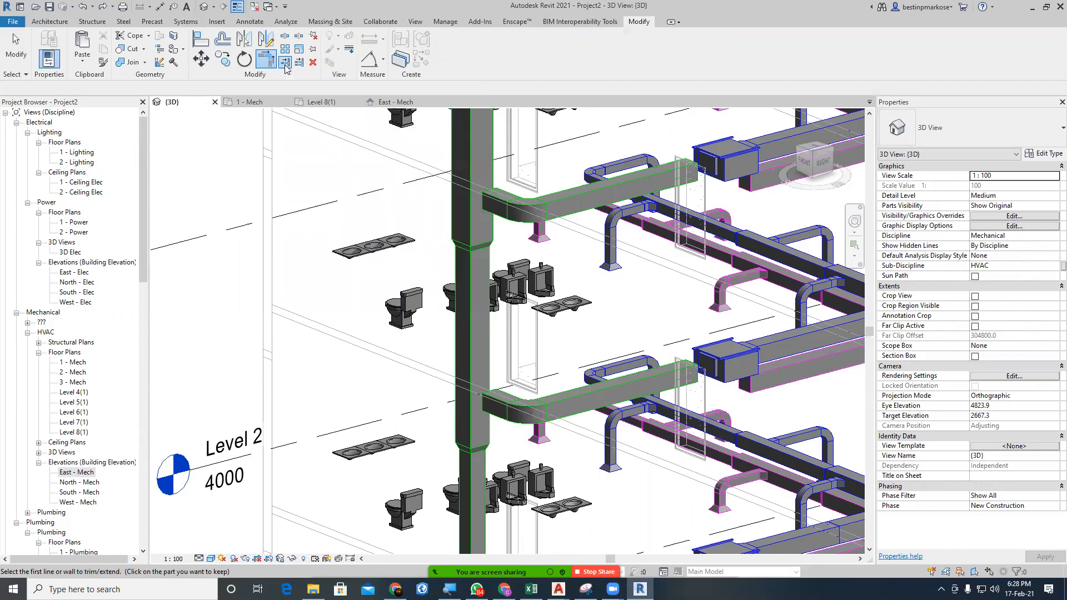
{"action": "left_click", "coordinate": [475, 342]}
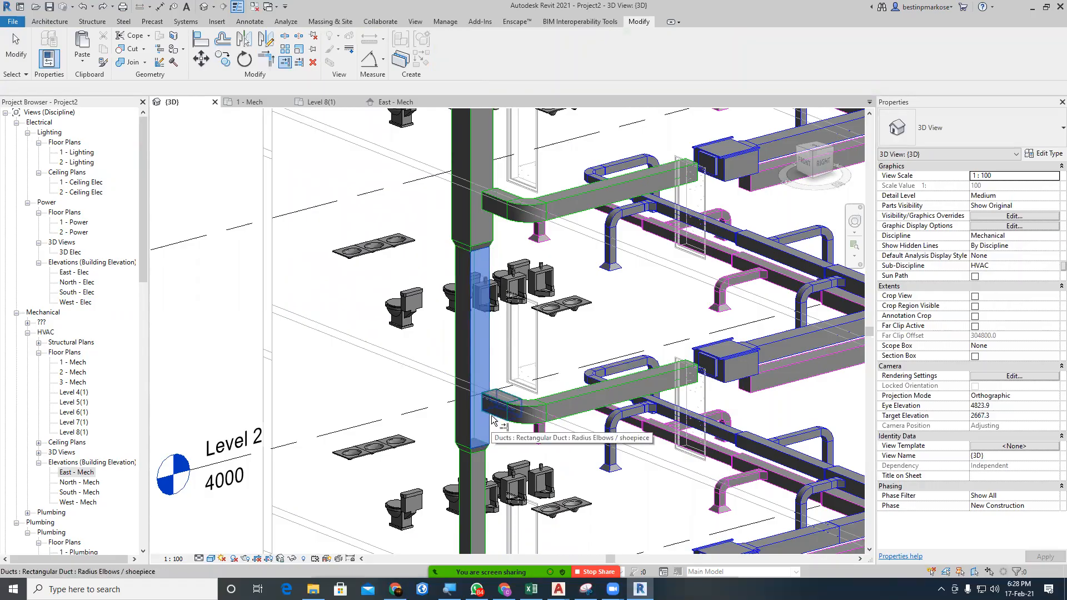
{"action": "left_click", "coordinate": [493, 418]}
{"action": "middle_click_drag", "start_coordinate": [468, 413], "coordinate": [450, 329]}
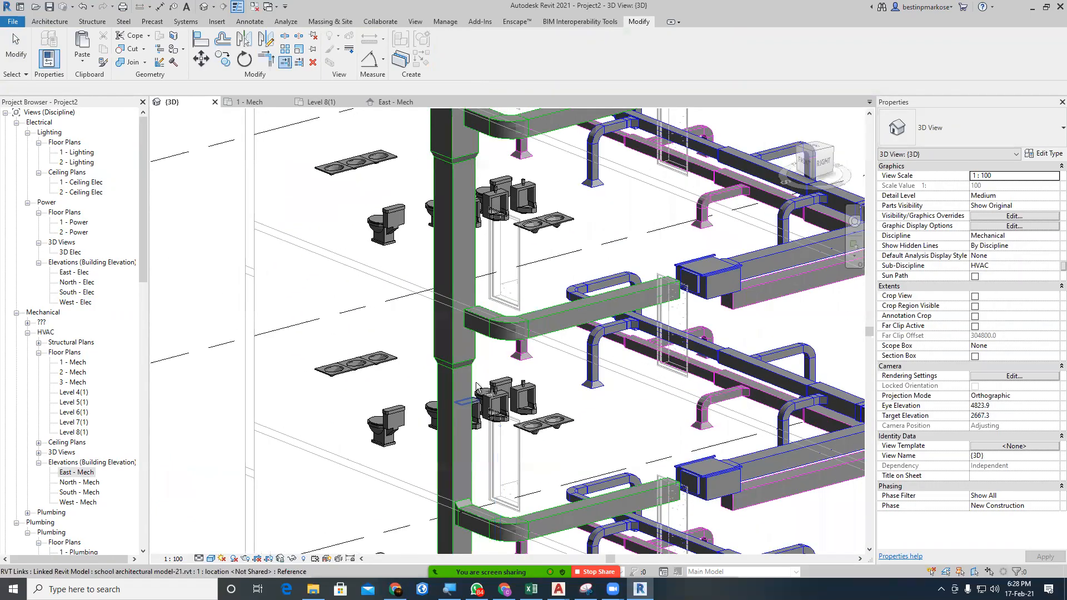
{"action": "left_click", "coordinate": [451, 326]}
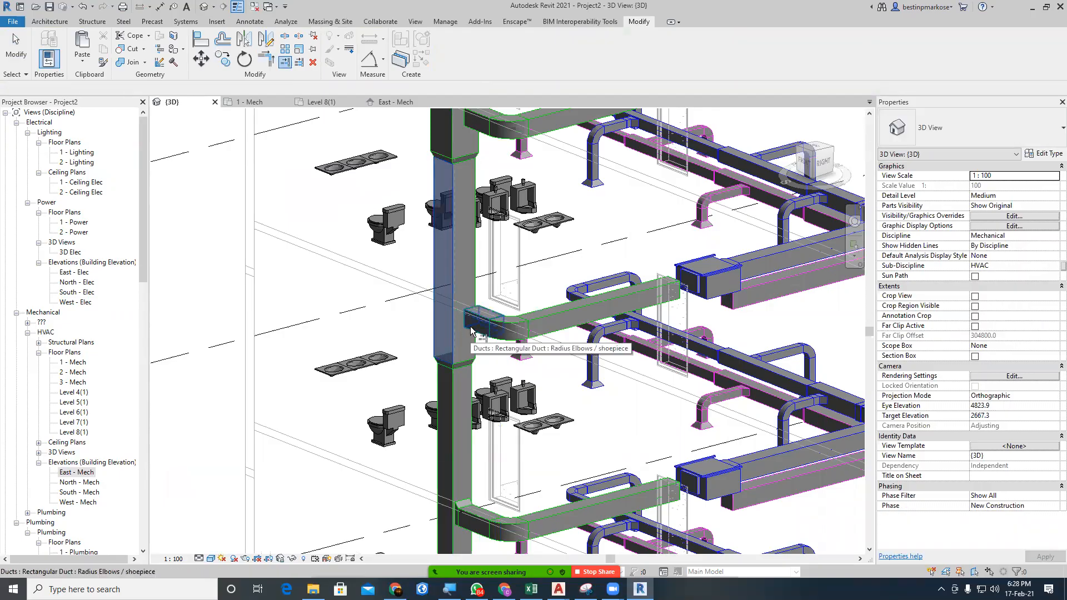
{"action": "middle_click_drag", "start_coordinate": [474, 347], "coordinate": [446, 321]}
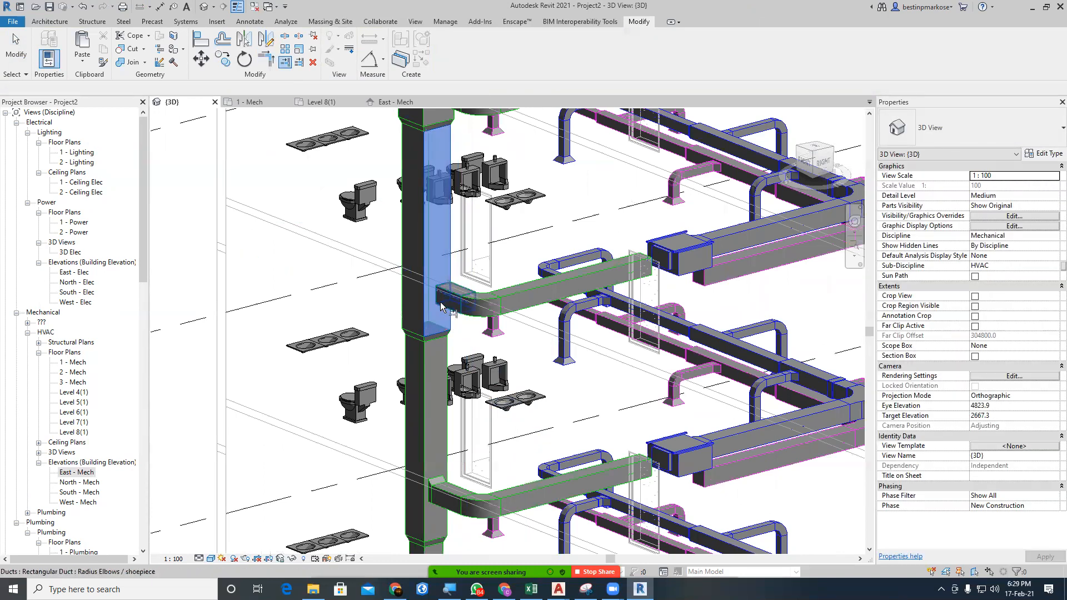
Extend the Level 4, Level 5 and Level 6 Fresh Air branches to their riser segments.
{"action": "left_click", "coordinate": [440, 302]}
{"action": "middle_click_drag", "start_coordinate": [429, 333], "coordinate": [414, 291]}
{"action": "left_click", "coordinate": [412, 260]}
{"action": "left_click", "coordinate": [427, 254]}
{"action": "middle_click_drag", "start_coordinate": [504, 357], "coordinate": [477, 486]}
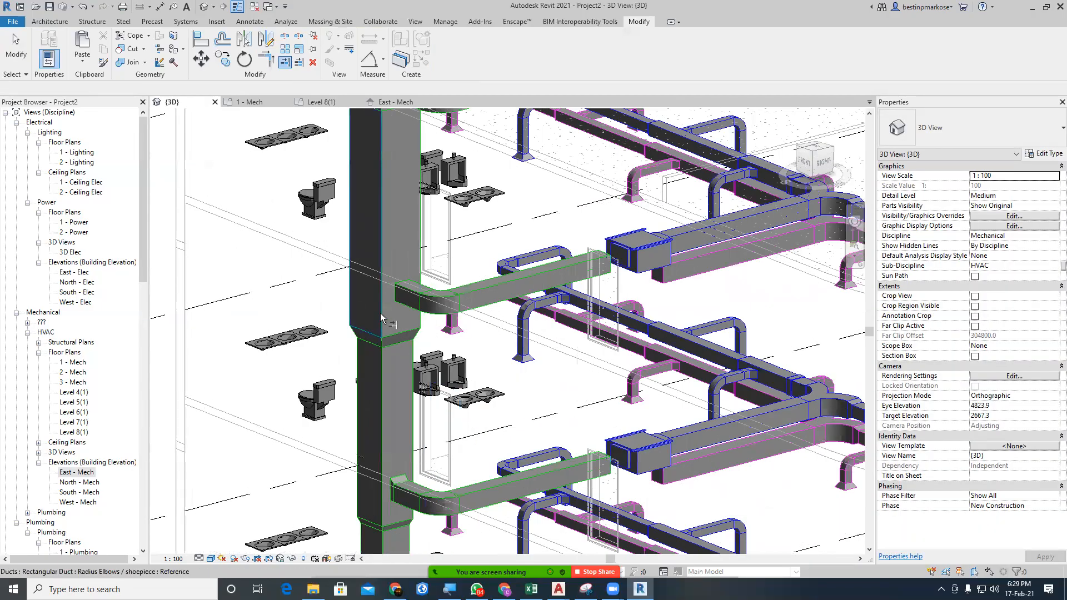
{"action": "middle_click_drag", "start_coordinate": [479, 221], "coordinate": [421, 283]}
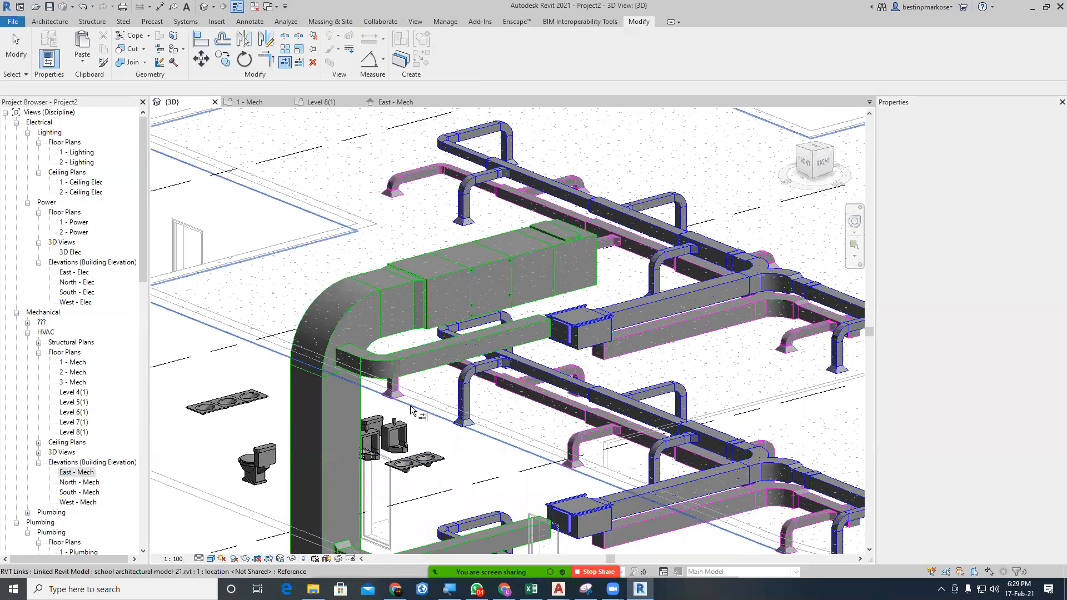
In the East - Mech elevation, align the Level 7 Fresh Air branch's centreline with the neighbouring indoor unit's centre.
{"action": "key", "text": "Escape"}
{"action": "left_click", "coordinate": [393, 102]}
{"action": "middle_click_drag", "start_coordinate": [421, 212], "coordinate": [382, 379]}
{"action": "middle_click_drag", "start_coordinate": [416, 282], "coordinate": [396, 407]}
{"action": "scroll", "coordinate": [392, 272], "scroll_direction": "down", "scroll_amount": 1}
{"action": "scroll", "coordinate": [391, 272], "scroll_direction": "up", "scroll_amount": 5}
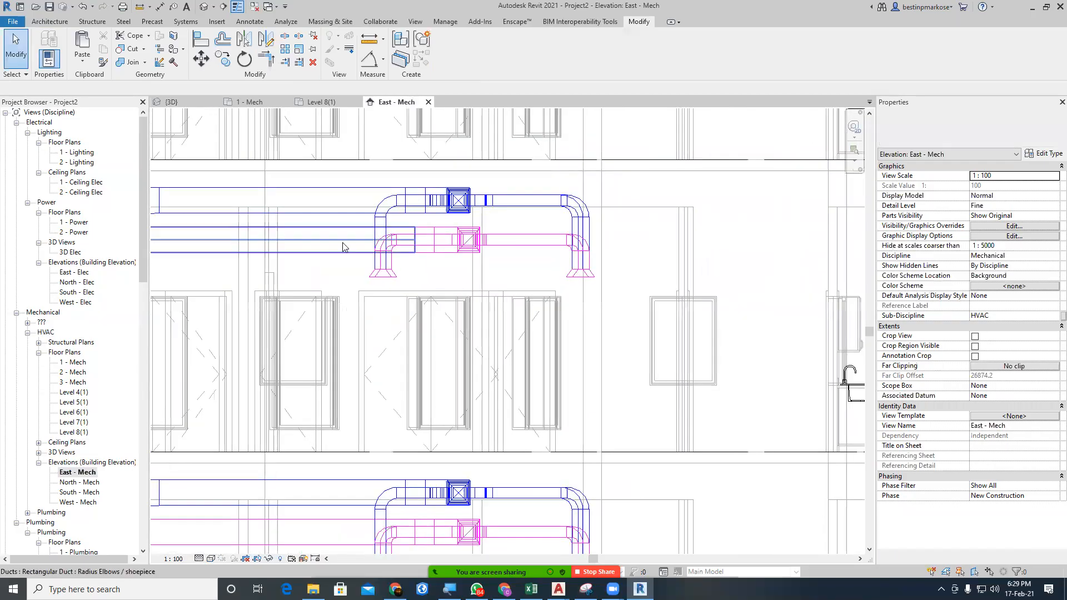
{"action": "scroll", "coordinate": [446, 341], "scroll_direction": "up", "scroll_amount": 2}
{"action": "key", "text": "a"}
{"action": "key", "text": "l"}
{"action": "left_click", "coordinate": [587, 368]}
{"action": "left_click", "coordinate": [265, 349]}
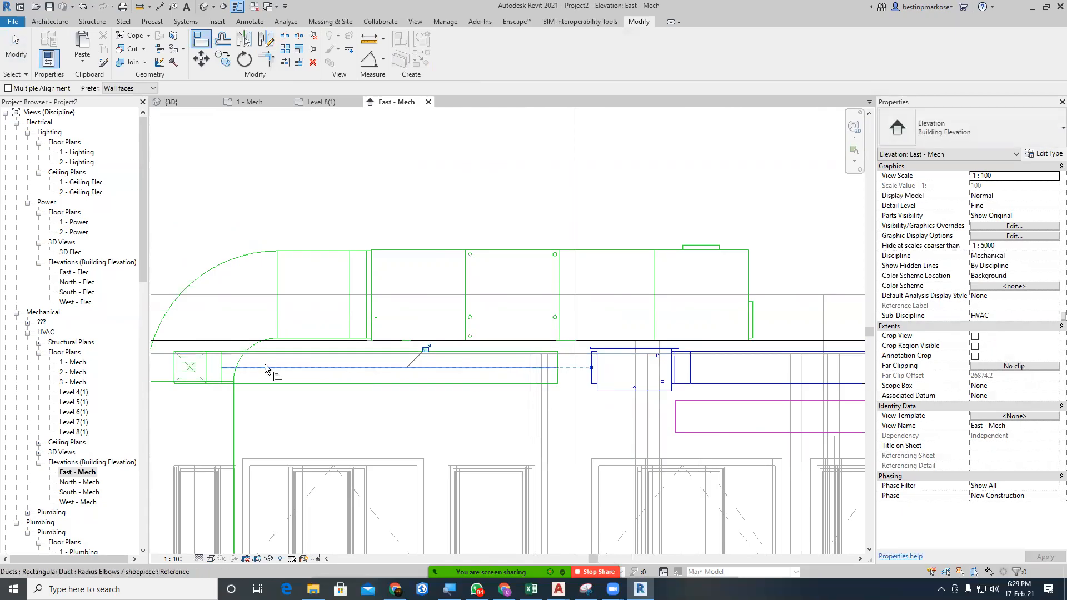
{"action": "middle_click_drag", "start_coordinate": [460, 405], "coordinate": [579, 401]}
{"action": "key", "text": "Escape"}
{"action": "scroll", "coordinate": [545, 339], "scroll_direction": "down", "scroll_amount": 2}
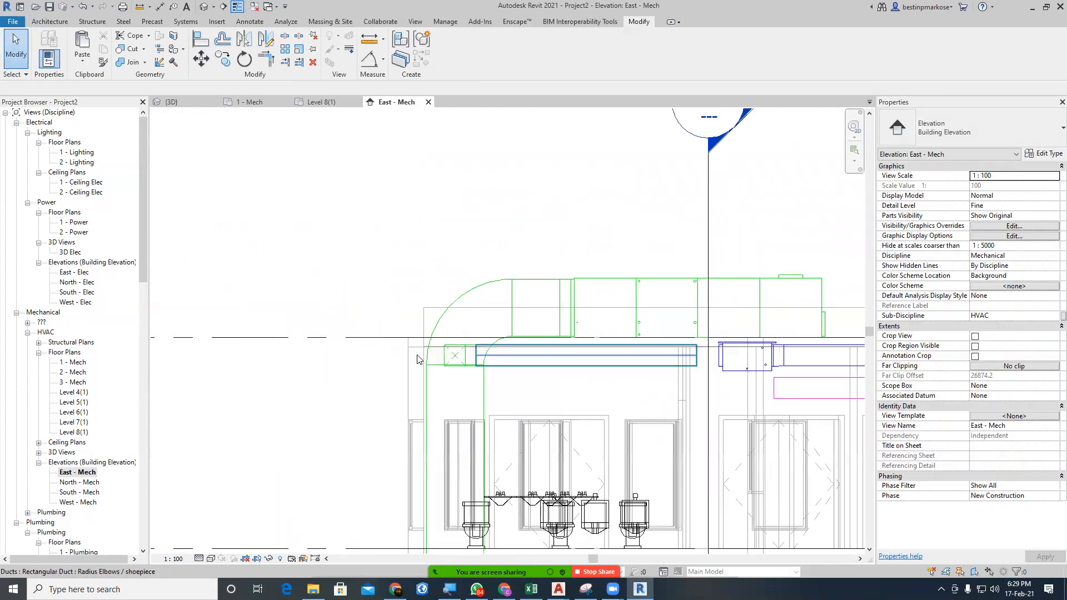
Delete the Level 7 Fresh Air branch beneath the rooftop AHU.
{"action": "middle_click_drag", "start_coordinate": [626, 398], "coordinate": [481, 293]}
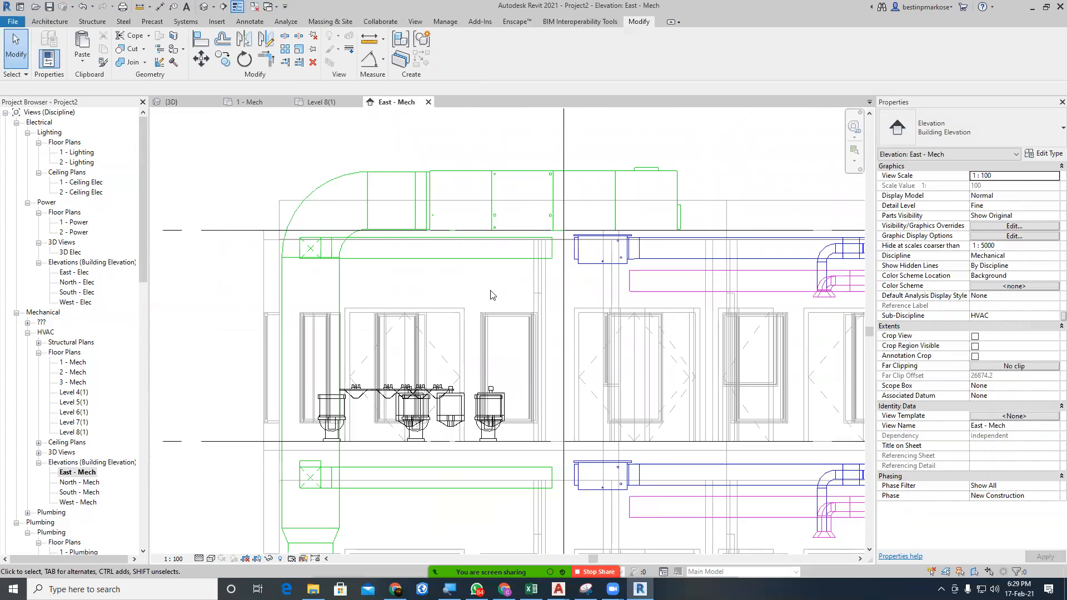
{"action": "middle_click_drag", "start_coordinate": [726, 275], "coordinate": [620, 290]}
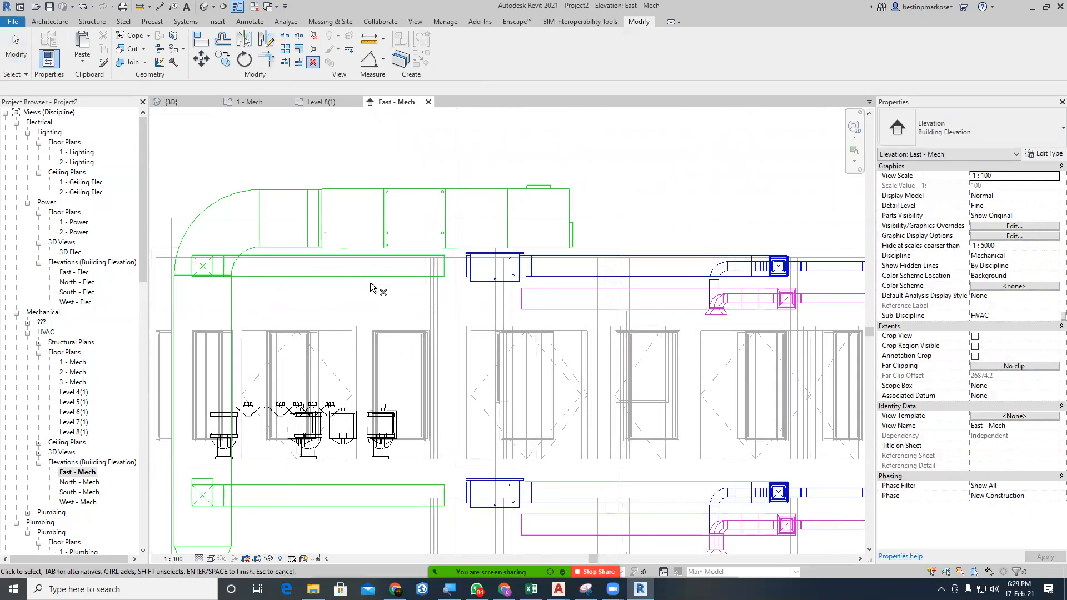
{"action": "left_click", "coordinate": [207, 270]}
{"action": "key", "text": "Escape"}
Review the riser and its branch connections in the 3D view from the rooftop AHU down to Level 1.
{"action": "key", "text": "ctrl+Tab"}
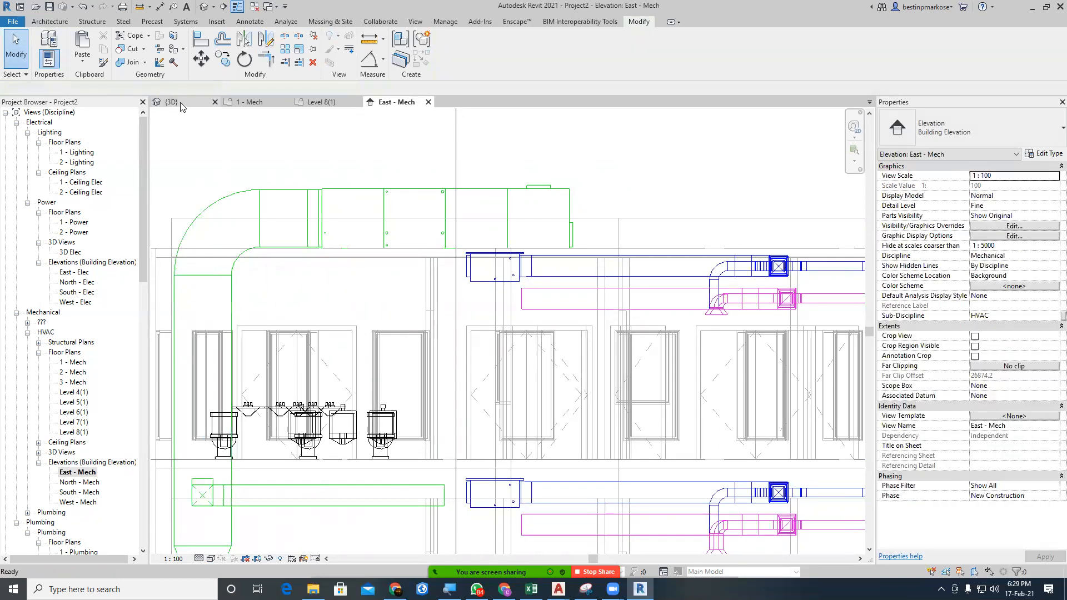
{"action": "middle_click_drag", "start_coordinate": [673, 376], "coordinate": [558, 301], "text": "shift"}
{"action": "scroll", "coordinate": [555, 300], "scroll_direction": "up", "scroll_amount": 3}
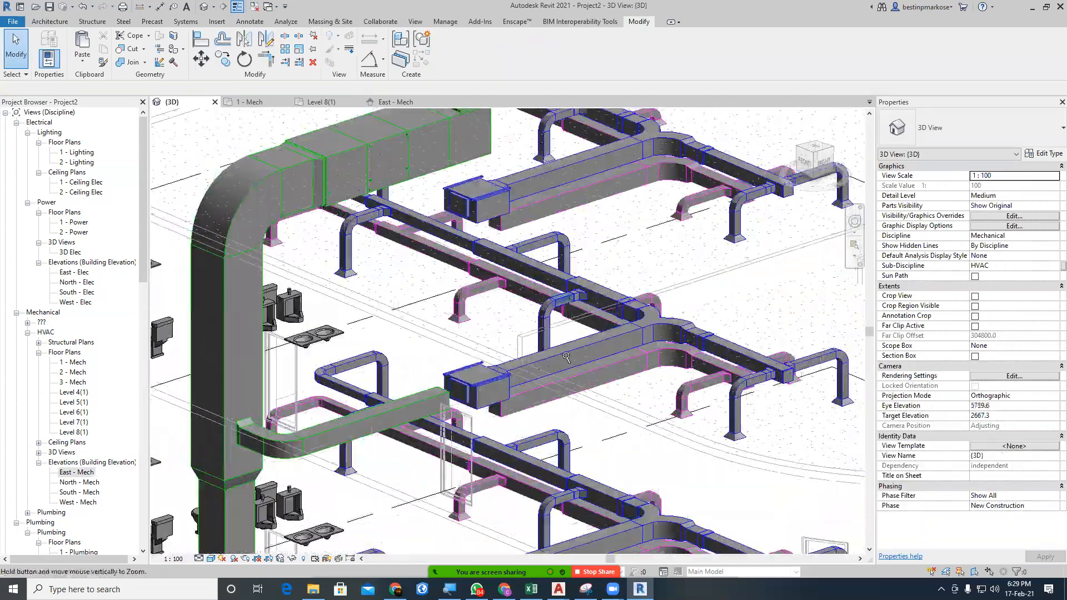
{"action": "scroll", "coordinate": [555, 301], "scroll_direction": "down", "scroll_amount": 5}
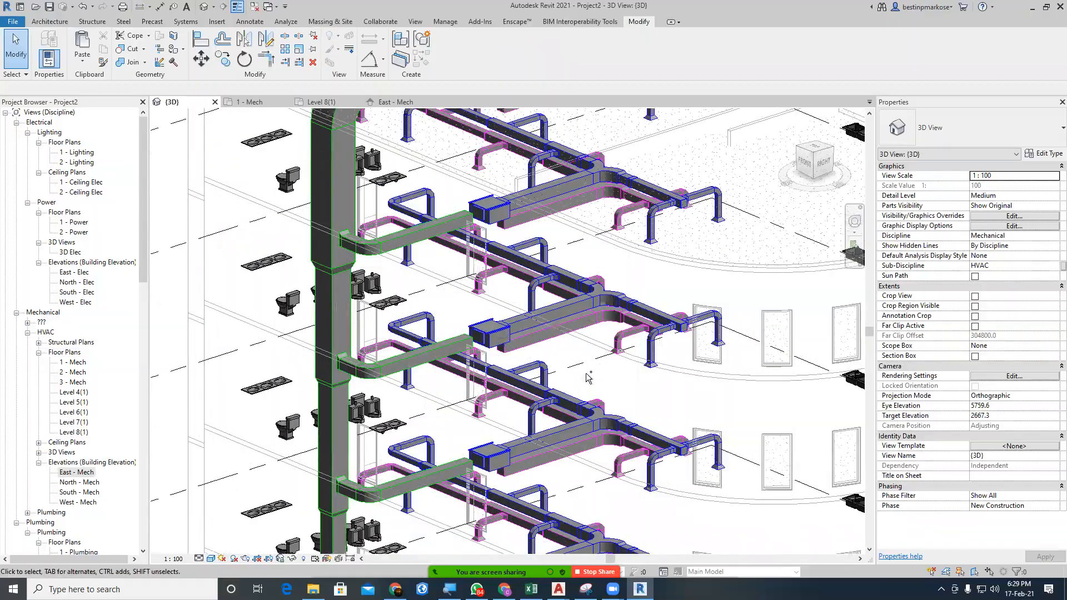
{"action": "scroll", "coordinate": [584, 369], "scroll_direction": "down", "scroll_amount": 3}
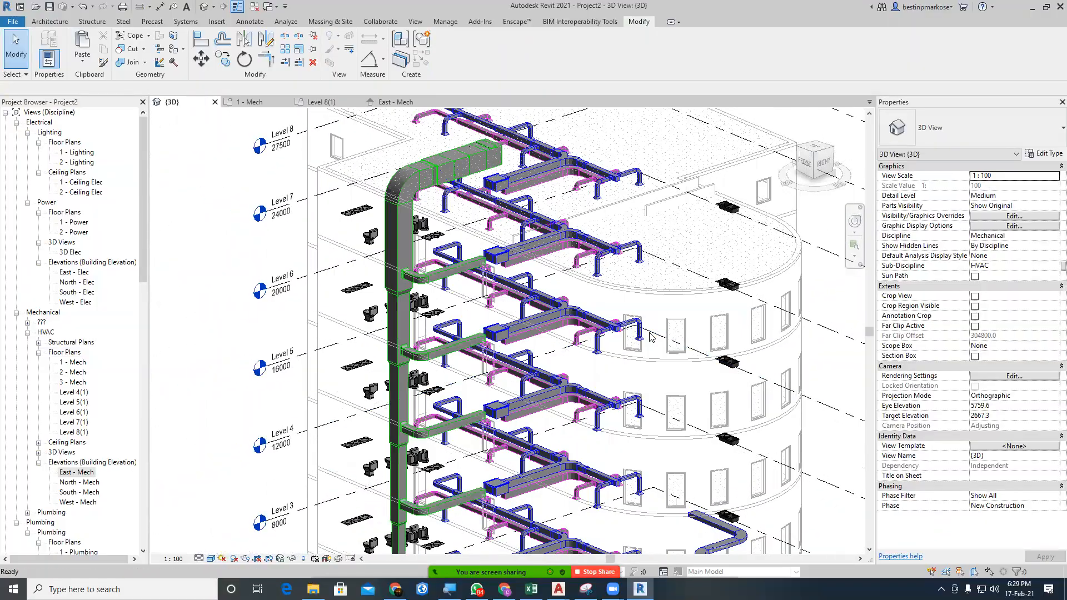
{"action": "middle_click_drag", "start_coordinate": [655, 394], "coordinate": [656, 253]}
{"action": "middle_click_drag", "start_coordinate": [624, 377], "coordinate": [632, 332]}
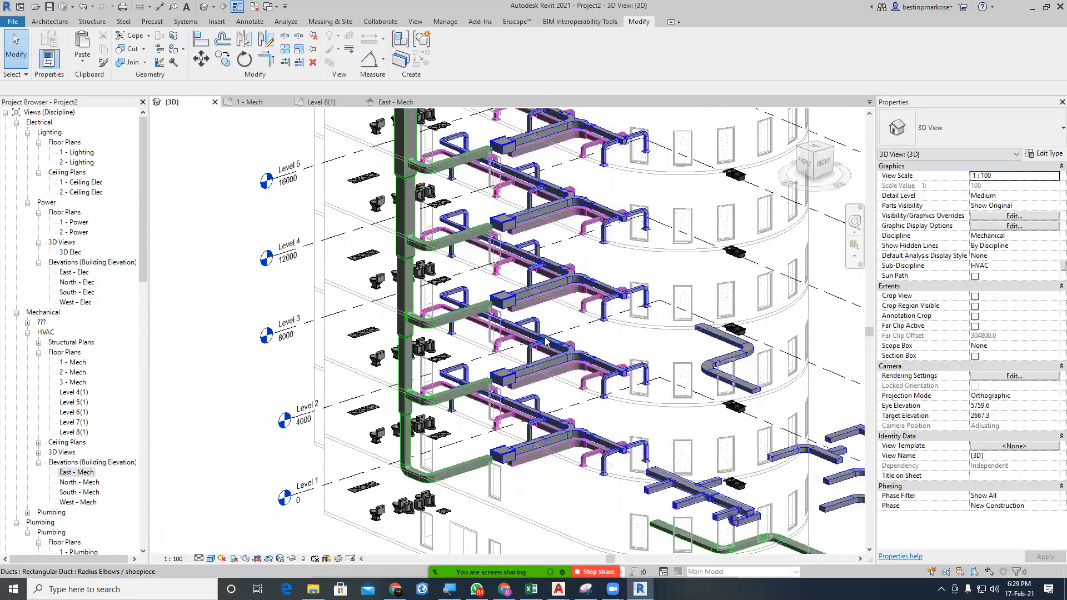
In the 1 - Mech floor plan, cut a vertical section alongside the indoor unit, facing the unit and the Fresh Air branch.
{"action": "middle_click_drag", "start_coordinate": [569, 431], "coordinate": [562, 459]}
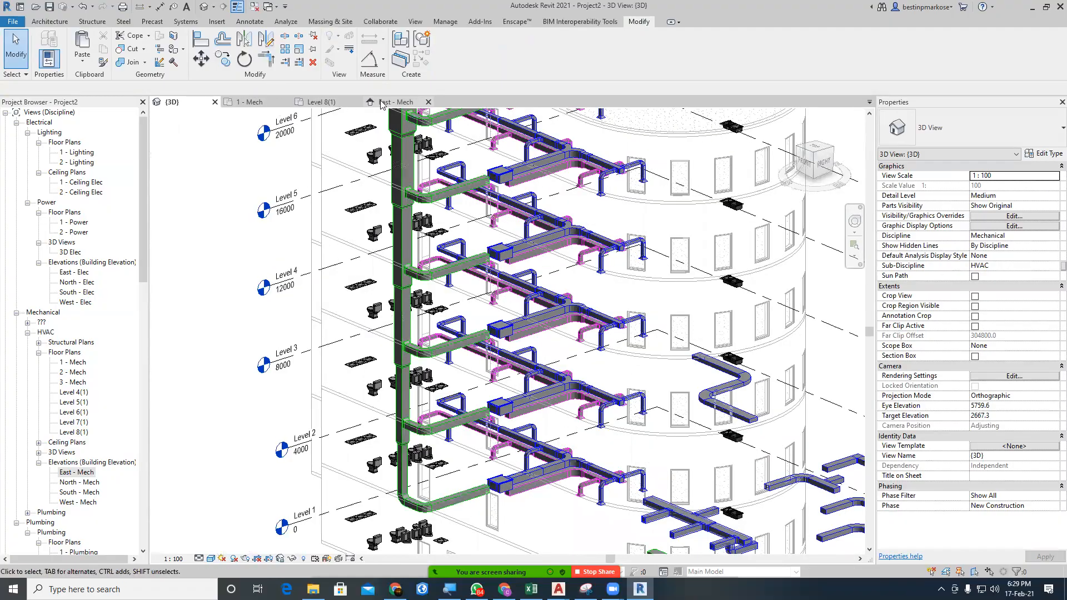
{"action": "left_click", "coordinate": [240, 103]}
{"action": "middle_click_drag", "start_coordinate": [492, 411], "coordinate": [492, 508]}
{"action": "left_click", "coordinate": [223, 7]}
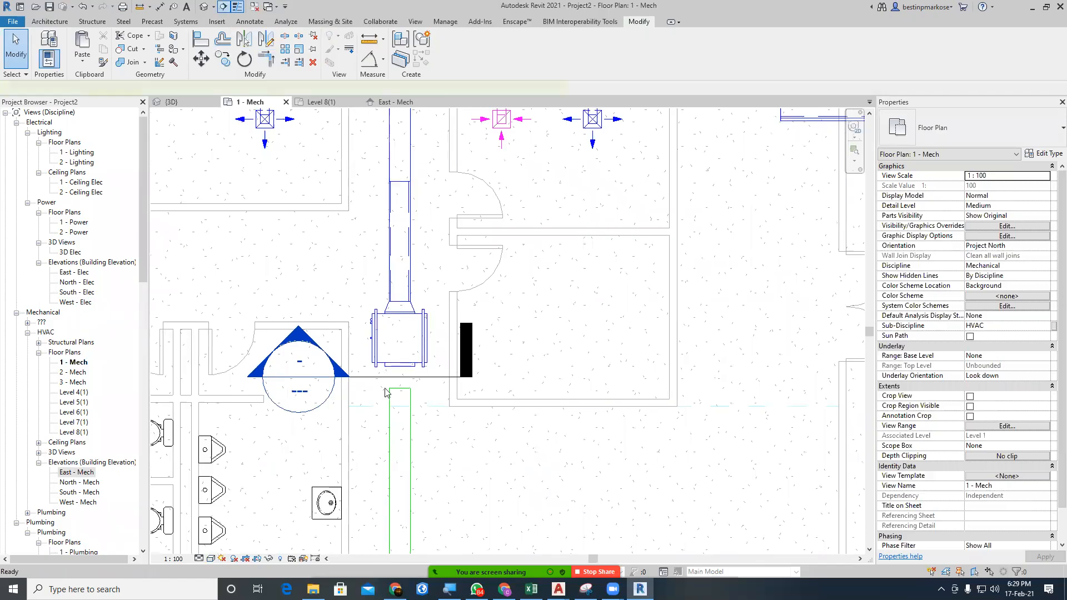
{"action": "left_click", "coordinate": [437, 451]}
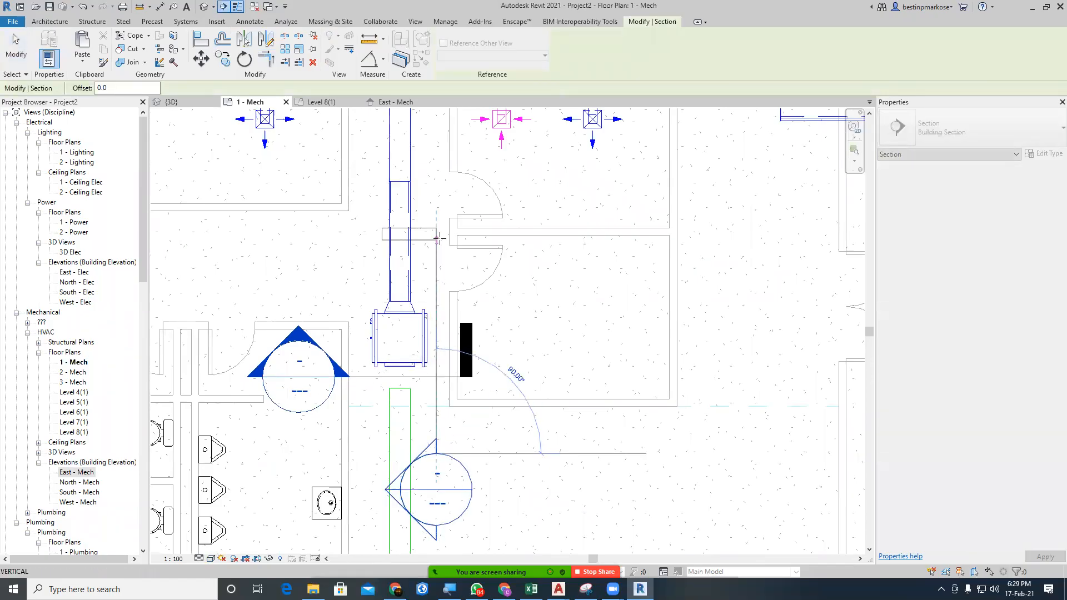
{"action": "left_click", "coordinate": [437, 238]}
{"action": "key", "text": "Escape"}
{"action": "key", "text": "Escape"}
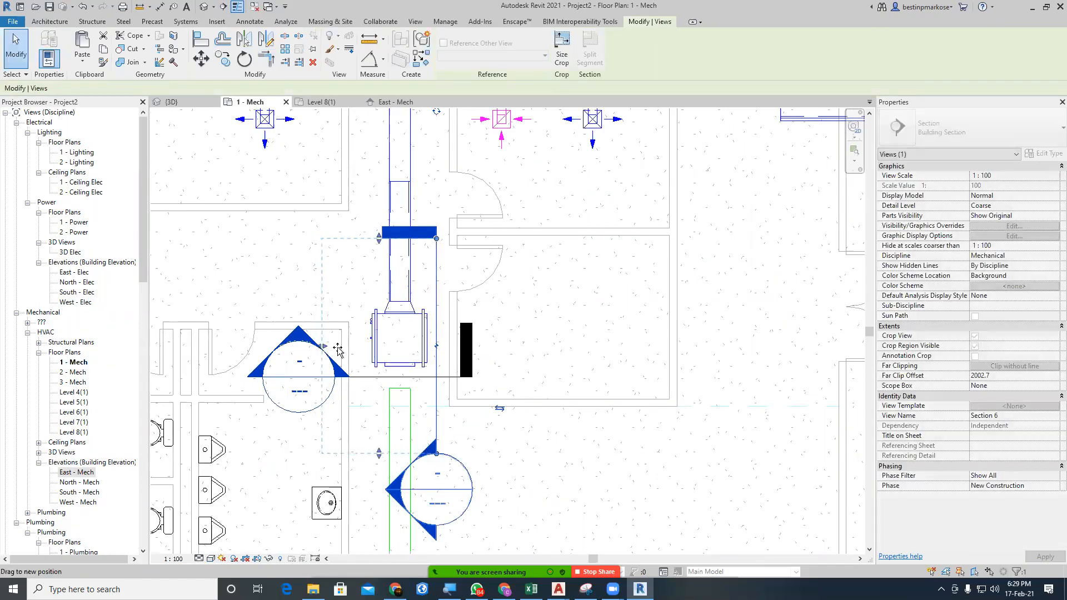
Open the new section view and set its detail level to Fine.
{"action": "double_click", "coordinate": [392, 488]}
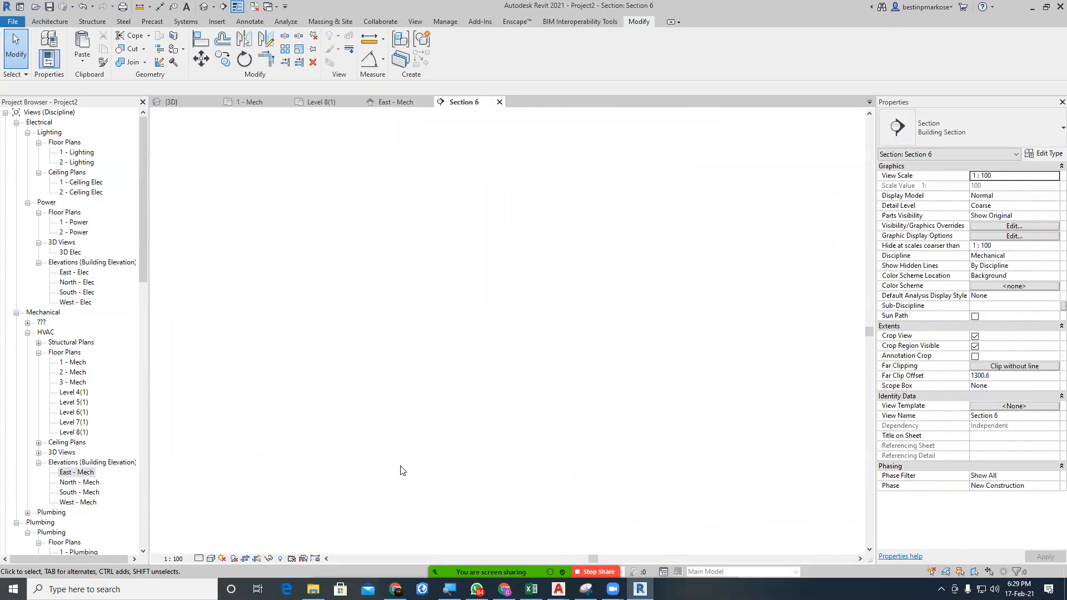
{"action": "left_click", "coordinate": [198, 559]}
{"action": "left_click", "coordinate": [214, 551]}
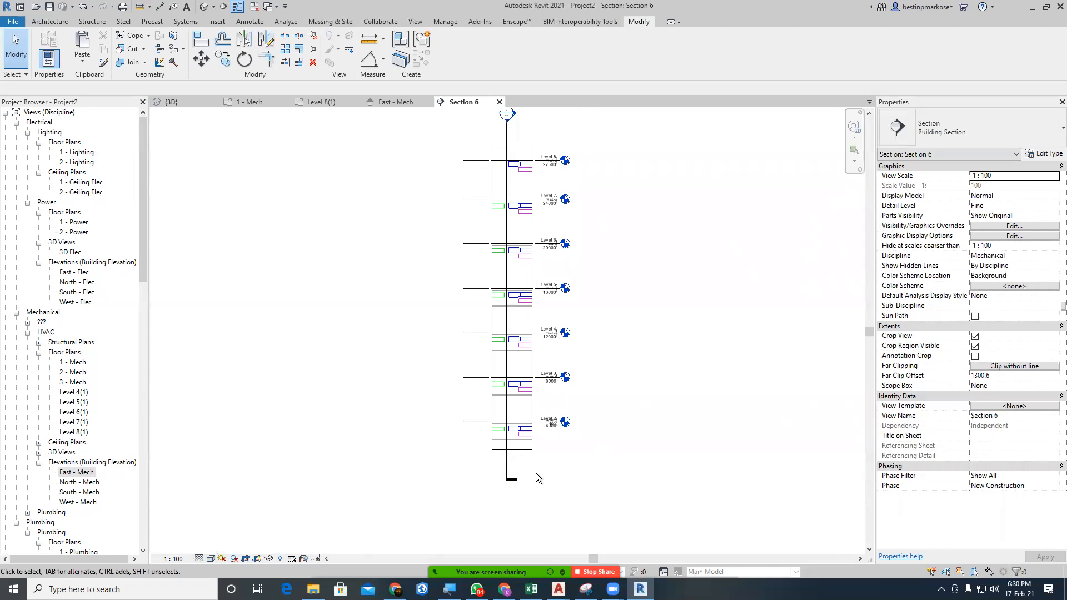
Extend the Level 1 Return Air duct about 1100 mm beyond the indoor unit and turn it upward by about 400 mm.
{"action": "scroll", "coordinate": [519, 412], "scroll_direction": "up", "scroll_amount": 2}
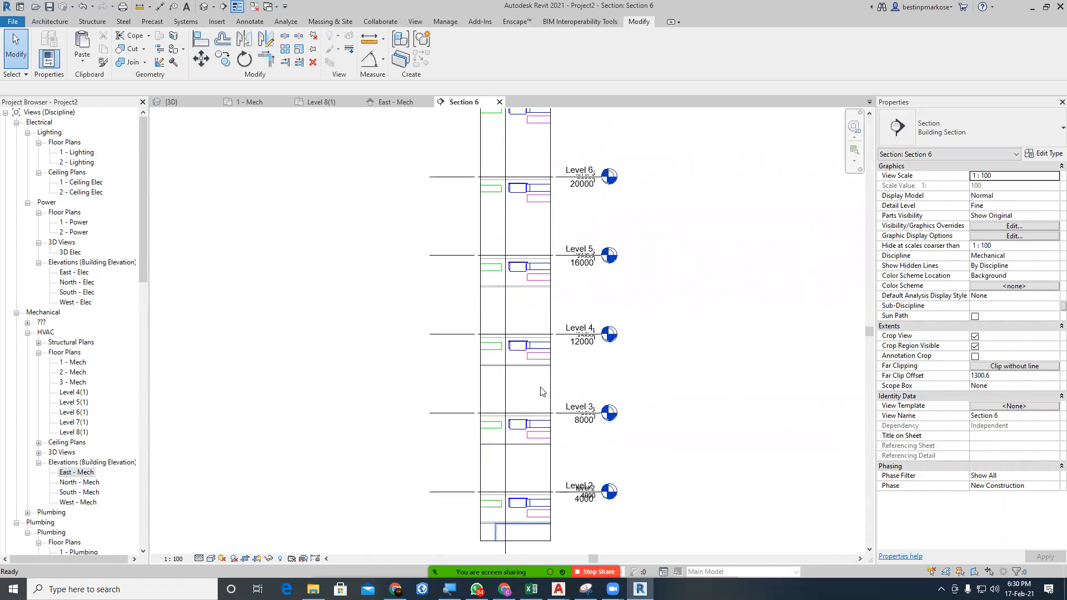
{"action": "scroll", "coordinate": [610, 362], "scroll_direction": "up", "scroll_amount": 4}
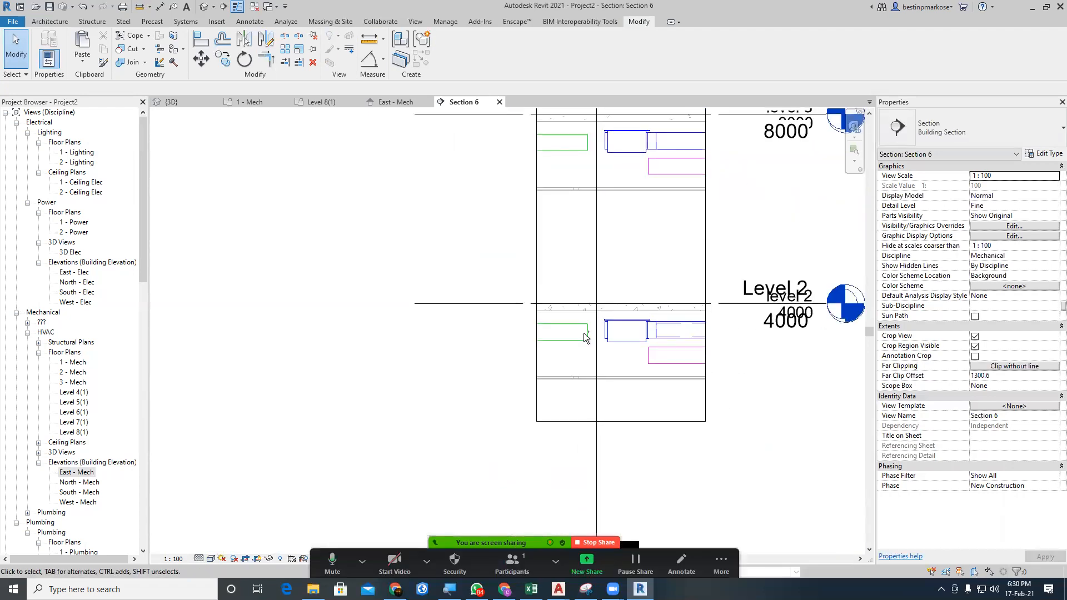
{"action": "scroll", "coordinate": [585, 337], "scroll_direction": "up", "scroll_amount": 3}
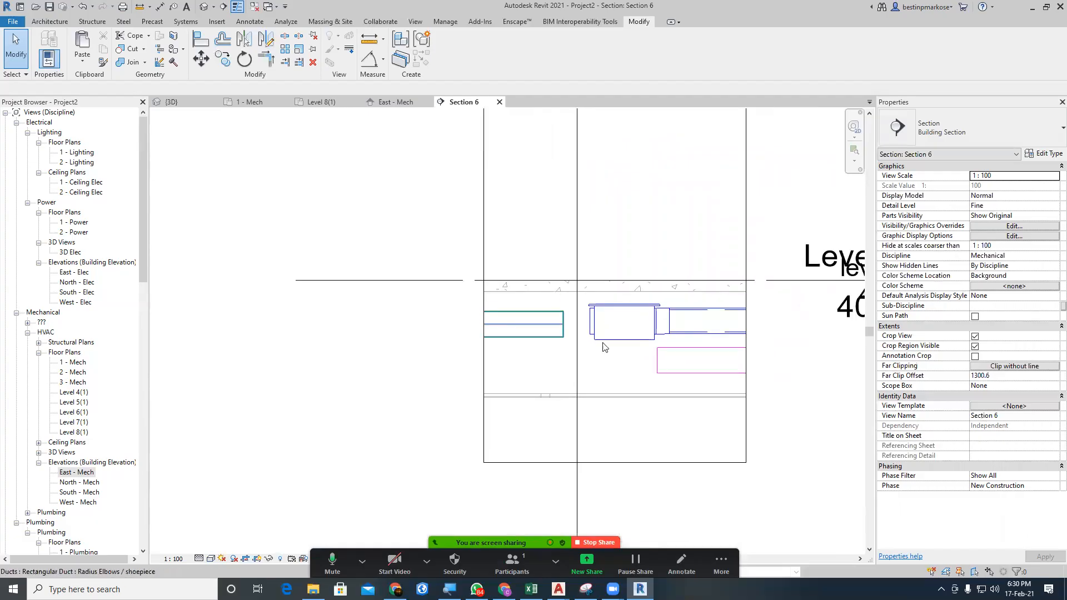
{"action": "right_click", "coordinate": [656, 365]}
{"action": "left_click", "coordinate": [702, 124]}
{"action": "left_click", "coordinate": [582, 361]}
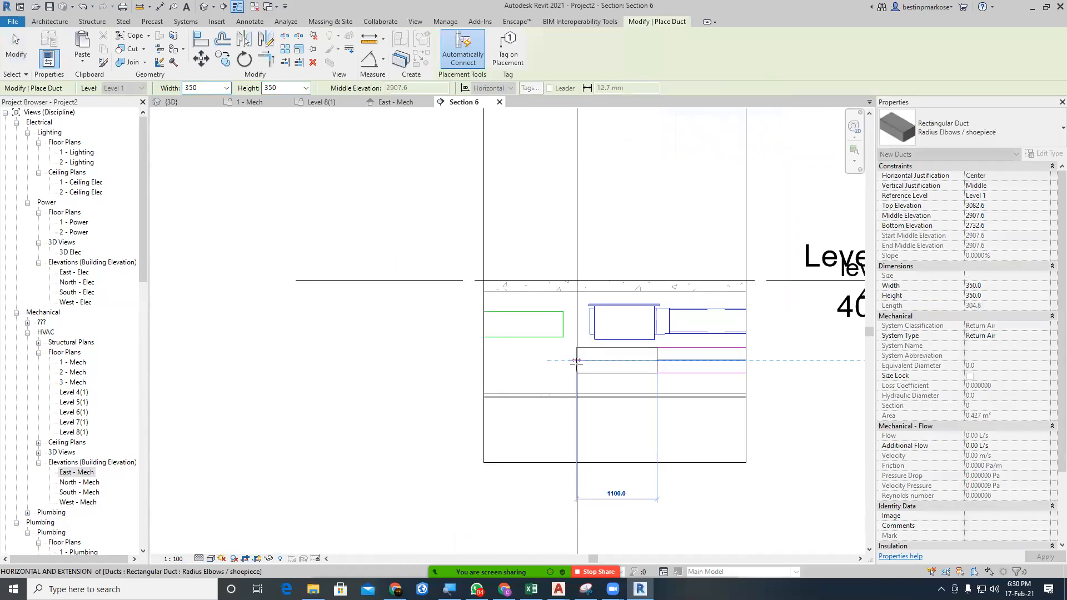
{"action": "left_click", "coordinate": [573, 334]}
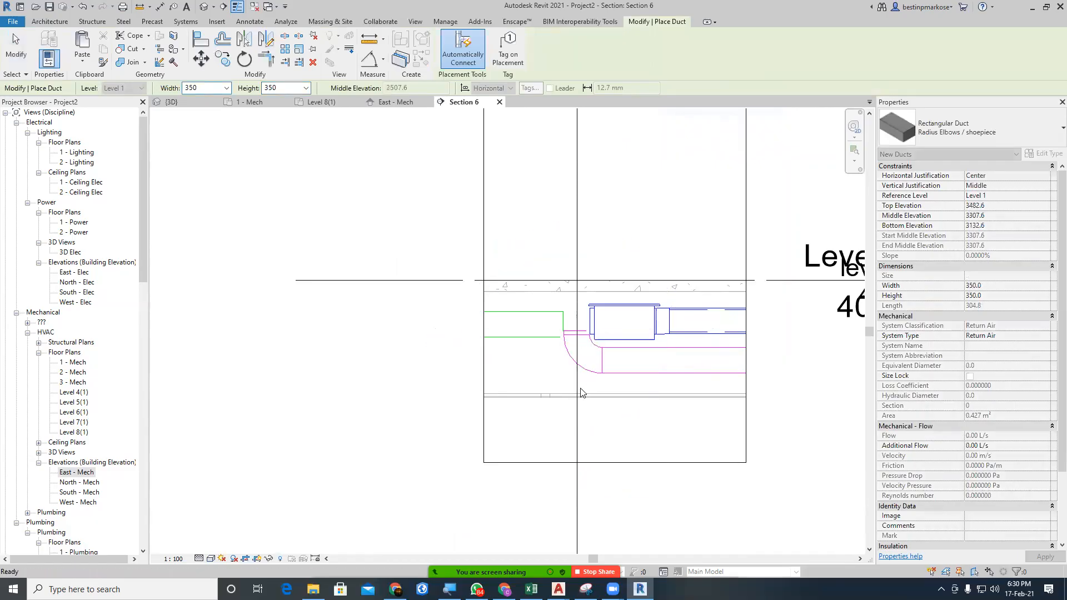
{"action": "key", "text": "Escape"}
{"action": "key", "text": "Escape"}
Change the Return Air duct's radius elbow to the M_Rectangular Elbow - Mitered Standard type.
{"action": "left_click", "coordinate": [987, 137]}
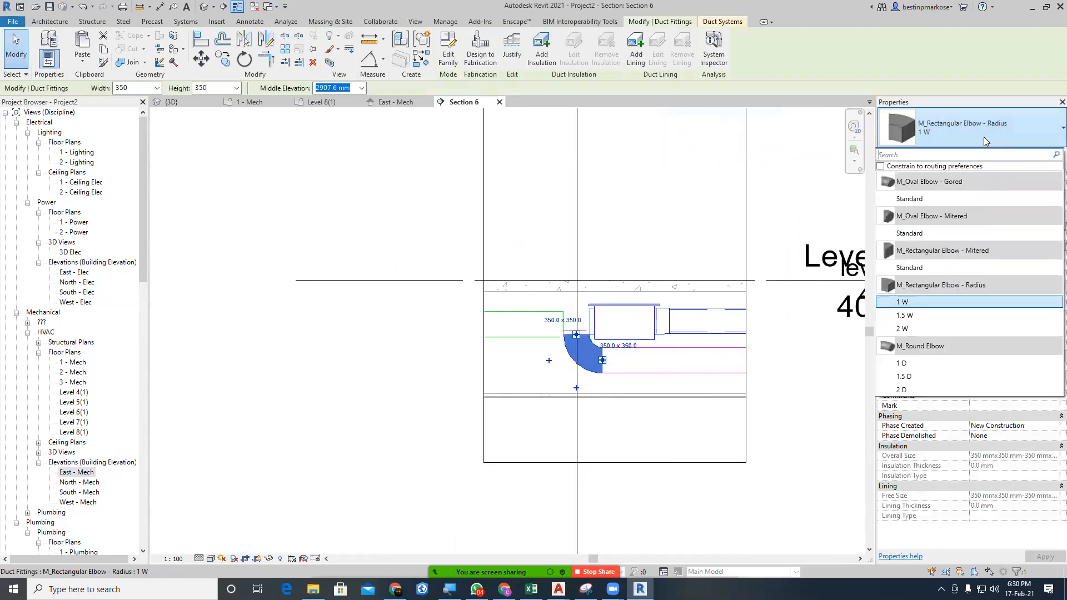
{"action": "left_click", "coordinate": [927, 267]}
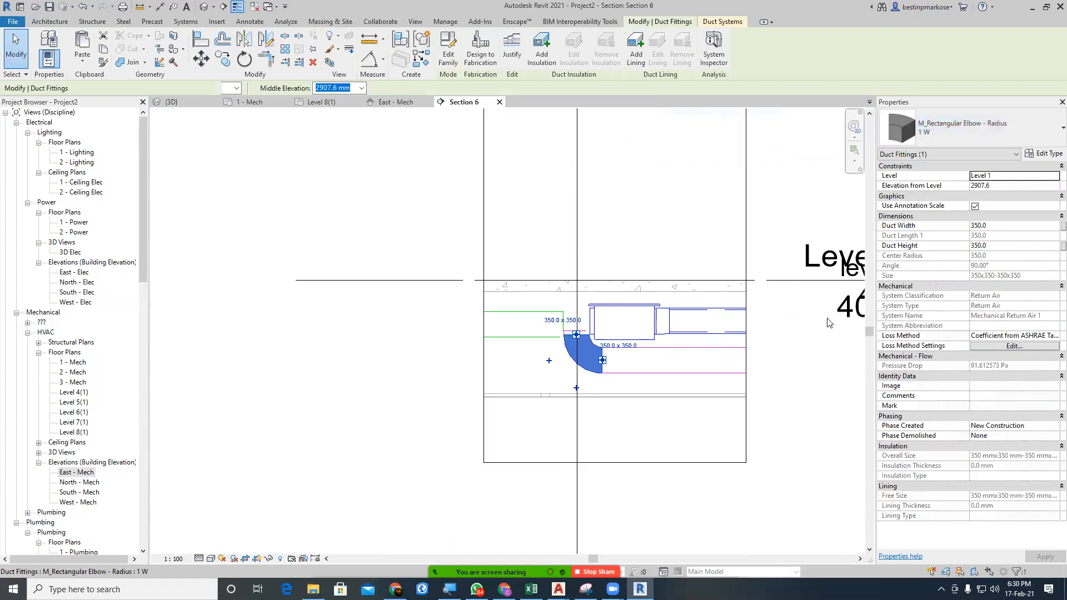
{"action": "key", "text": "Escape"}
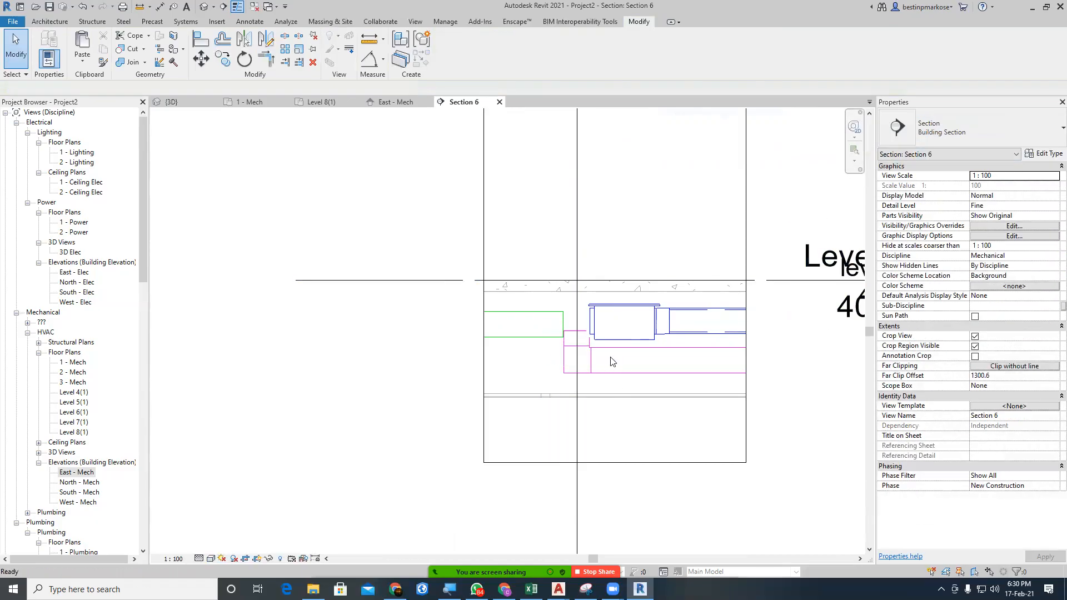
Shorten the vertical Return Air stub above the mitered elbow to about 60 mm.
{"action": "middle_click_drag", "start_coordinate": [626, 452], "coordinate": [706, 452], "text": "ctrl"}
{"action": "middle_click_drag", "start_coordinate": [706, 452], "coordinate": [520, 452]}
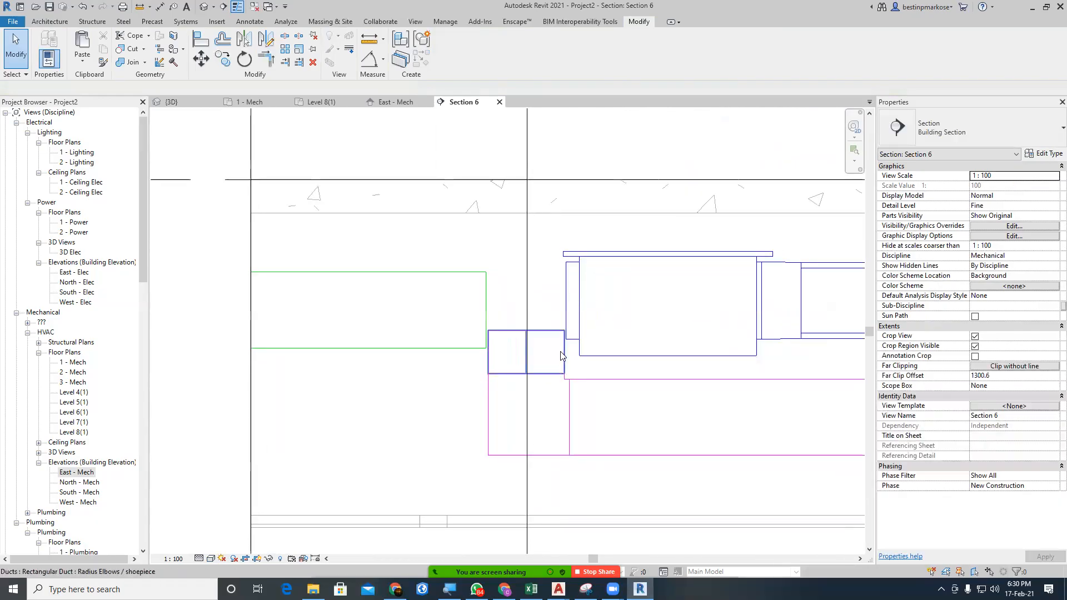
{"action": "left_click", "coordinate": [523, 336]}
{"action": "mouse_move", "coordinate": [525, 332]}
{"action": "left_mouse_down"}
{"action": "mouse_move", "coordinate": [542, 375]}
{"action": "mouse_move", "coordinate": [525, 359]}
{"action": "left_mouse_up"}
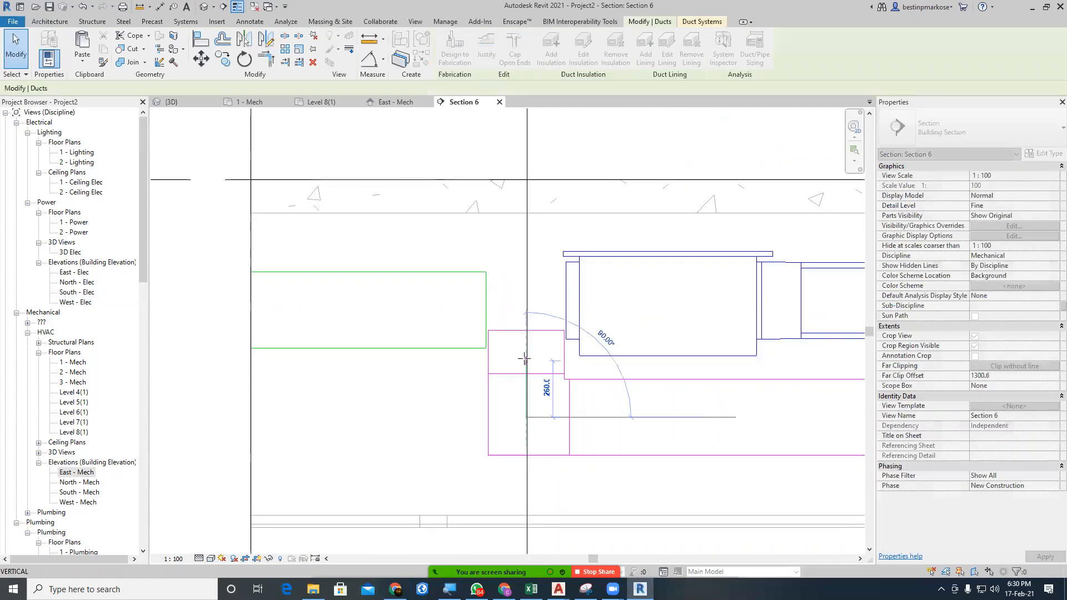
{"action": "left_click", "coordinate": [666, 417]}
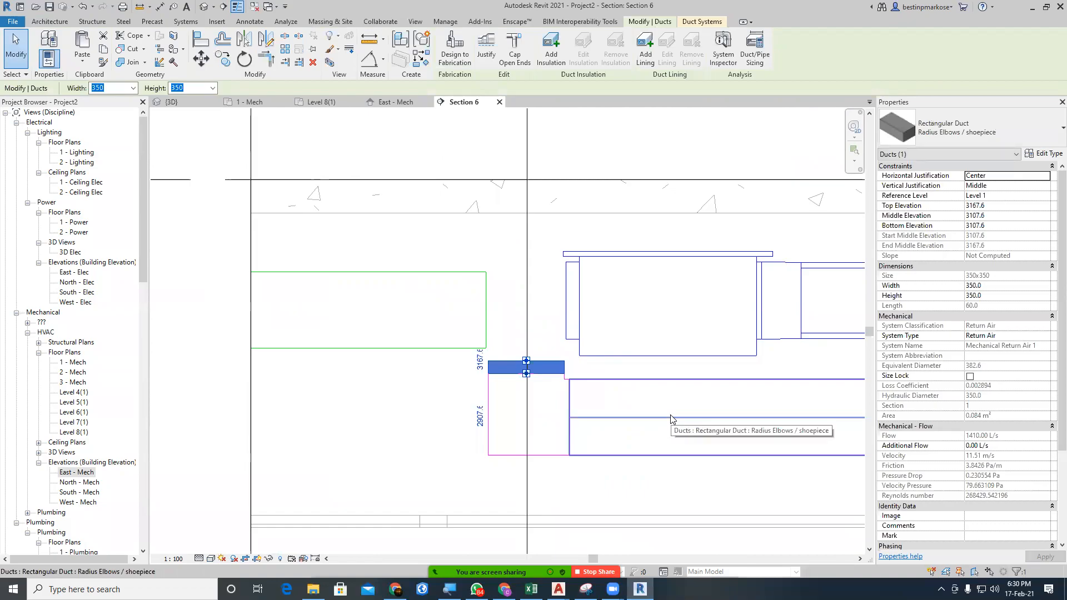
{"action": "middle_click_drag", "start_coordinate": [503, 436], "coordinate": [514, 459]}
{"action": "middle_click_drag", "start_coordinate": [569, 407], "coordinate": [522, 429]}
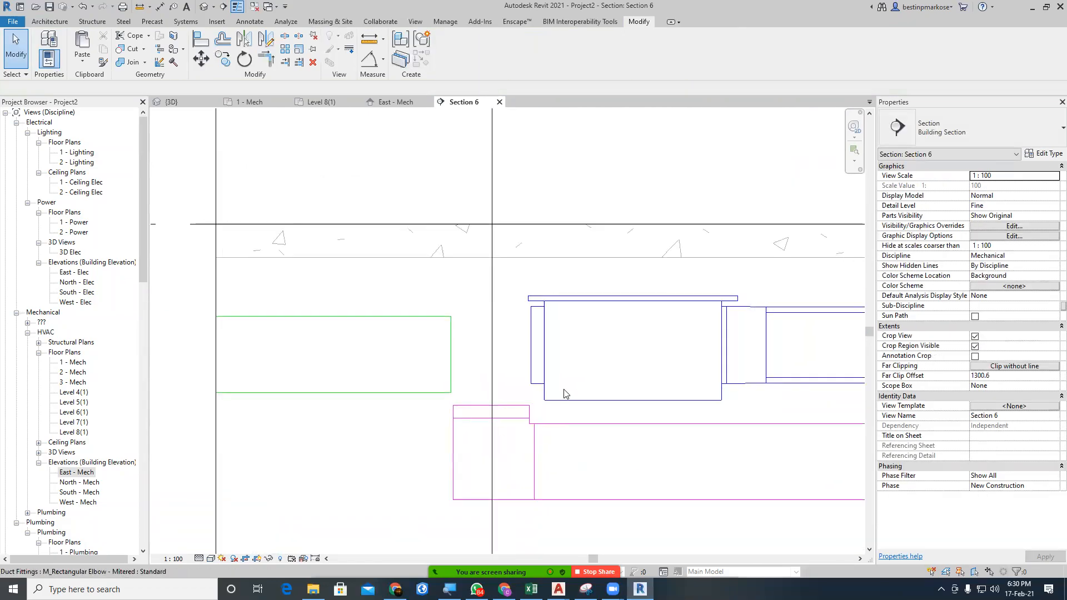
Pull back the end of the Level 1 Fresh Air branch to widen its gap to the indoor unit.
{"action": "left_click", "coordinate": [453, 358]}
{"action": "left_click_drag", "start_coordinate": [431, 355], "coordinate": [543, 391]}
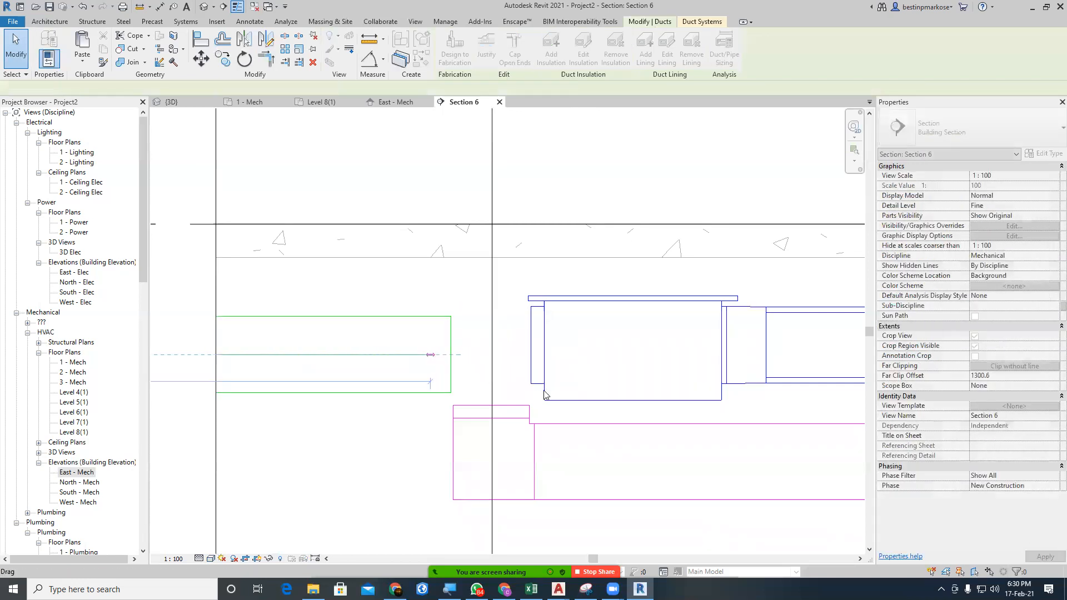
{"action": "key", "text": "Escape"}
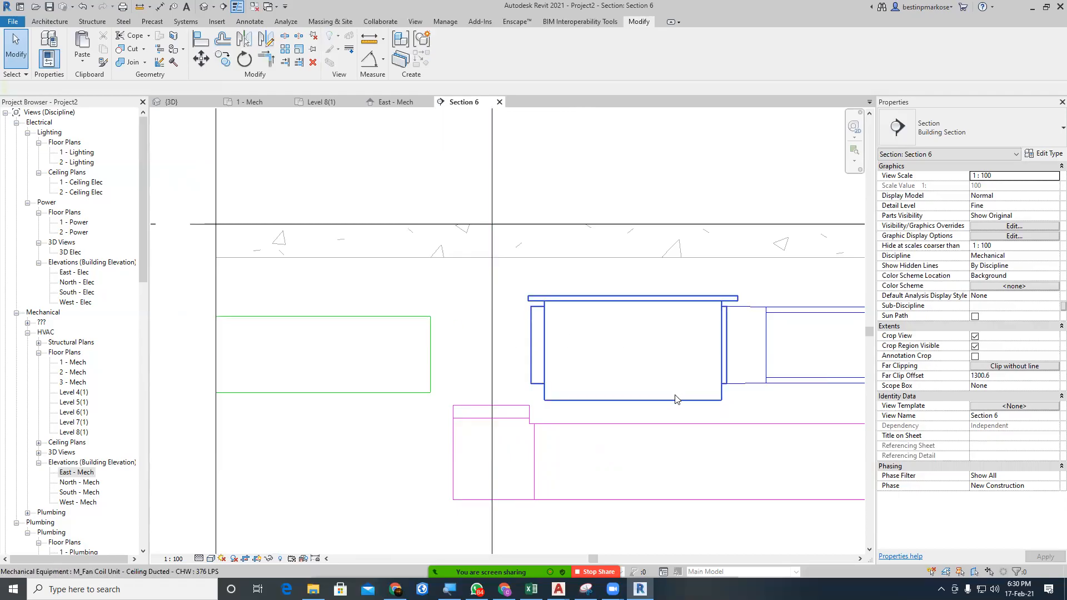
Review the Level 1 duct and diffuser layout around the indoor unit in the 1 - Mech floor plan.
{"action": "middle_click_drag", "start_coordinate": [712, 386], "coordinate": [183, 401]}
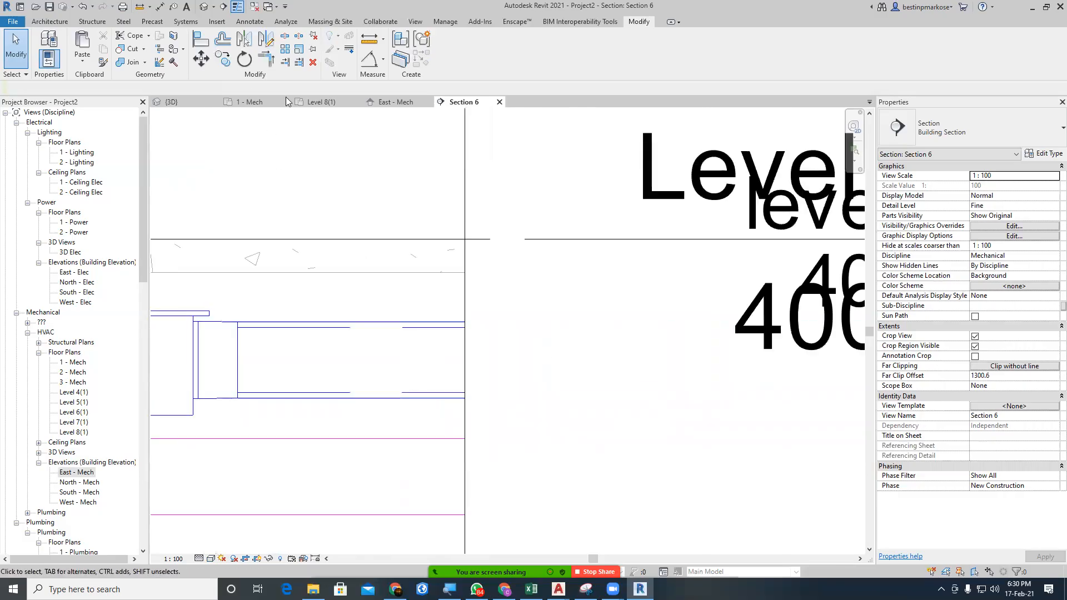
{"action": "left_click", "coordinate": [255, 102]}
{"action": "scroll", "coordinate": [416, 296], "scroll_direction": "up", "scroll_amount": 5}
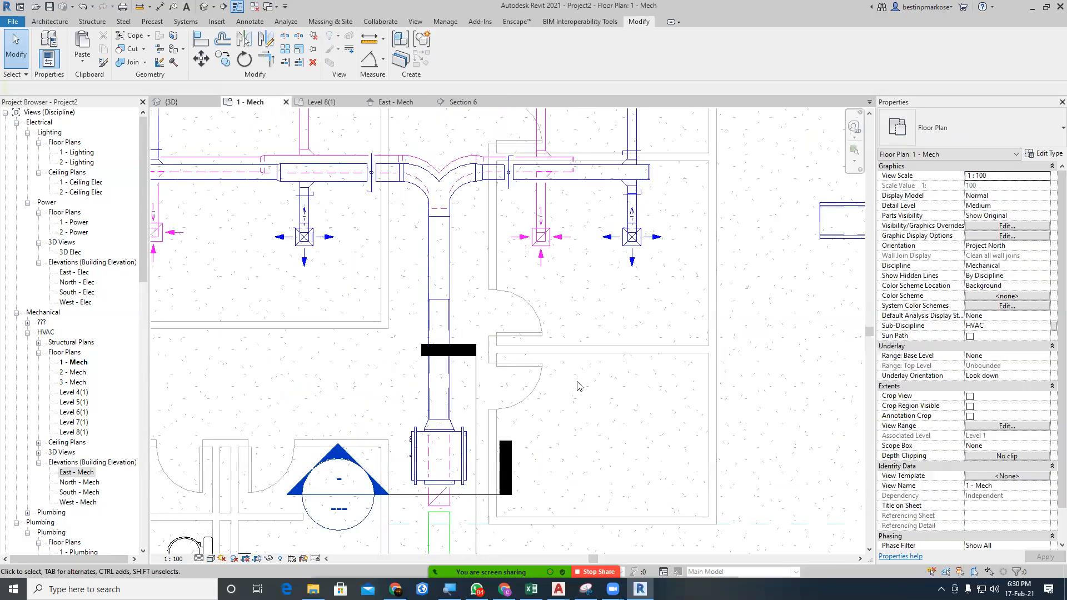
{"action": "scroll", "coordinate": [565, 377], "scroll_direction": "down", "scroll_amount": 3}
{"action": "middle_click_drag", "start_coordinate": [366, 284], "coordinate": [533, 341]}
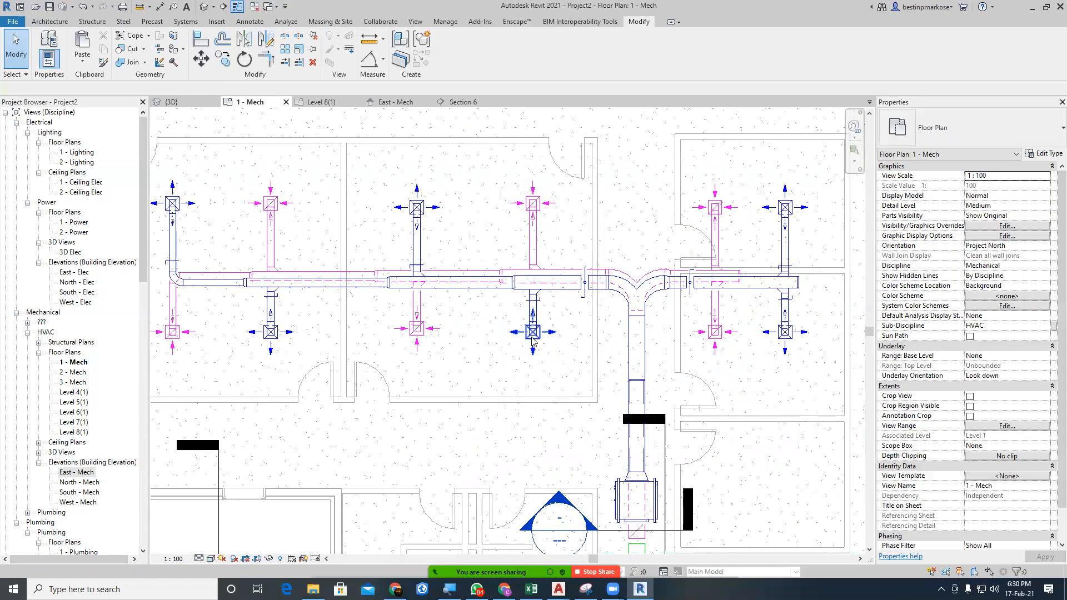
{"action": "left_click", "coordinate": [192, 25]}
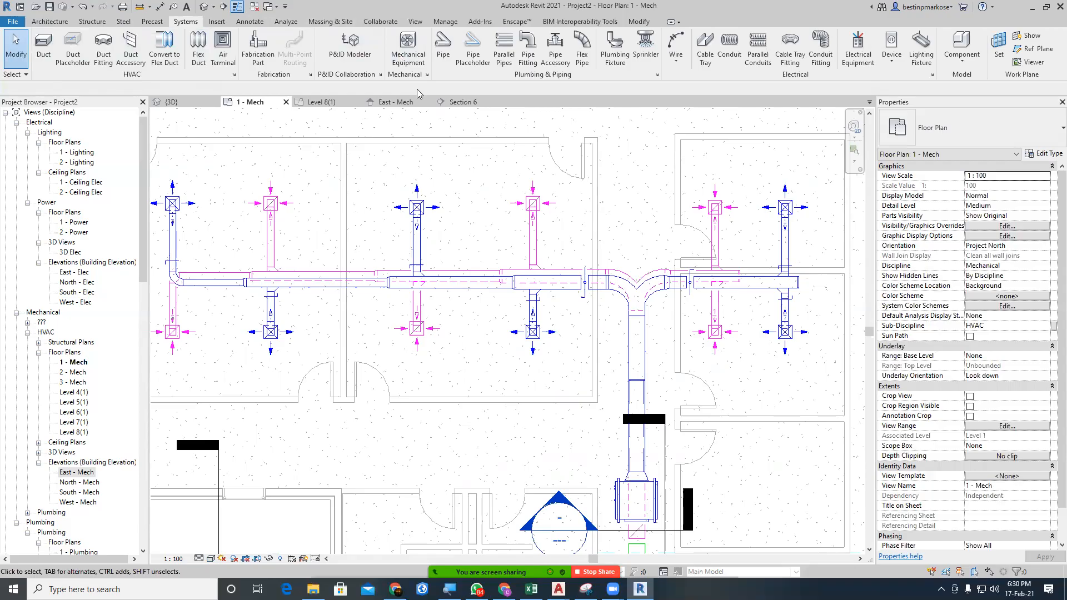
Set the 3D view to the Hidden Line visual style and orbit it to face the riser and branches from another side.
{"action": "left_click", "coordinate": [169, 101]}
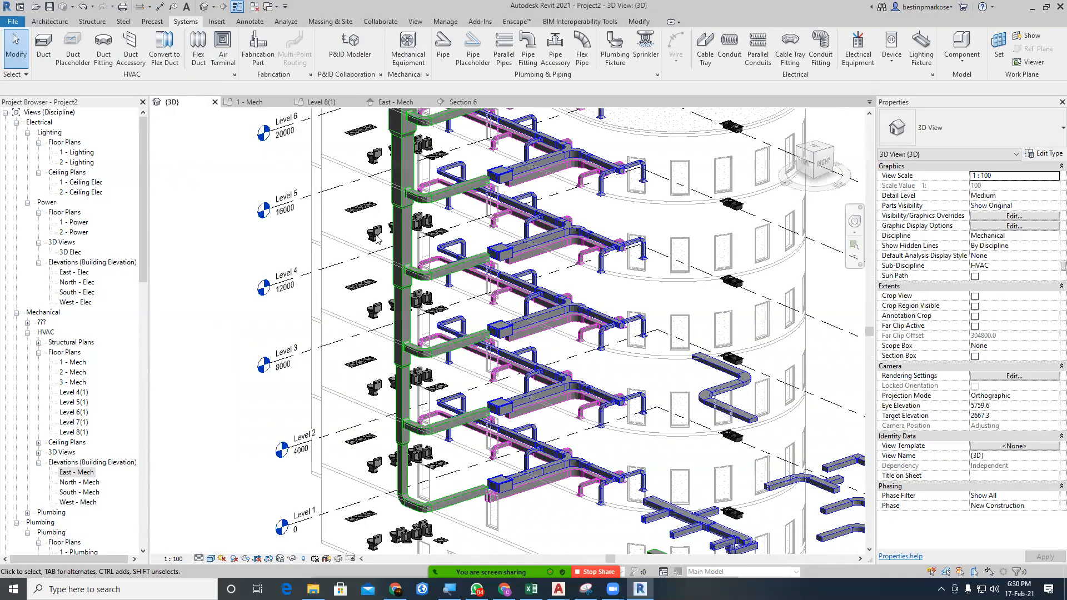
{"action": "middle_click_drag", "start_coordinate": [568, 382], "coordinate": [550, 447]}
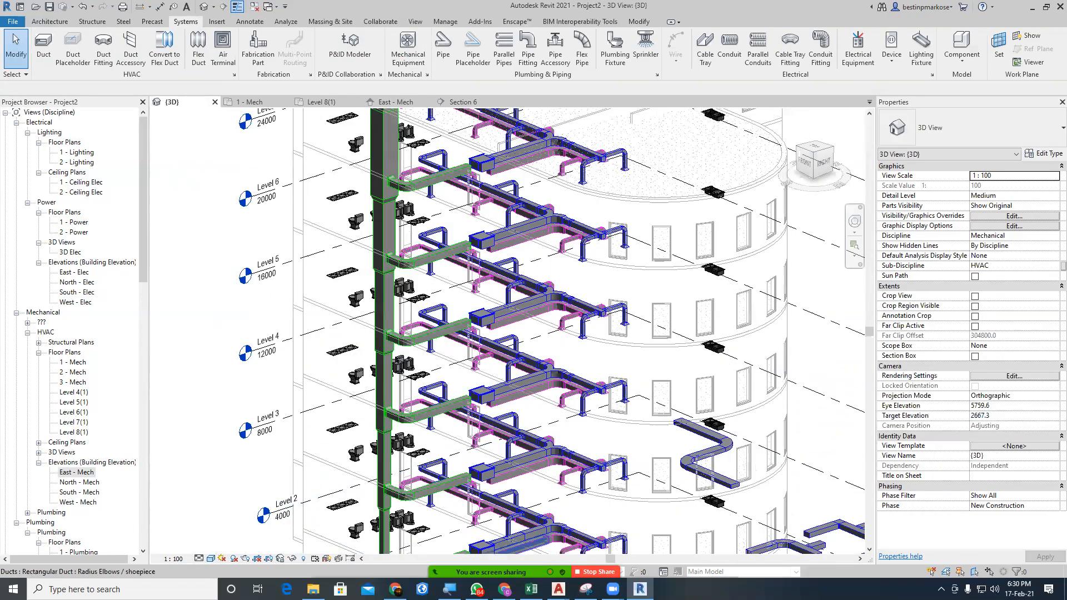
{"action": "left_click", "coordinate": [212, 558]}
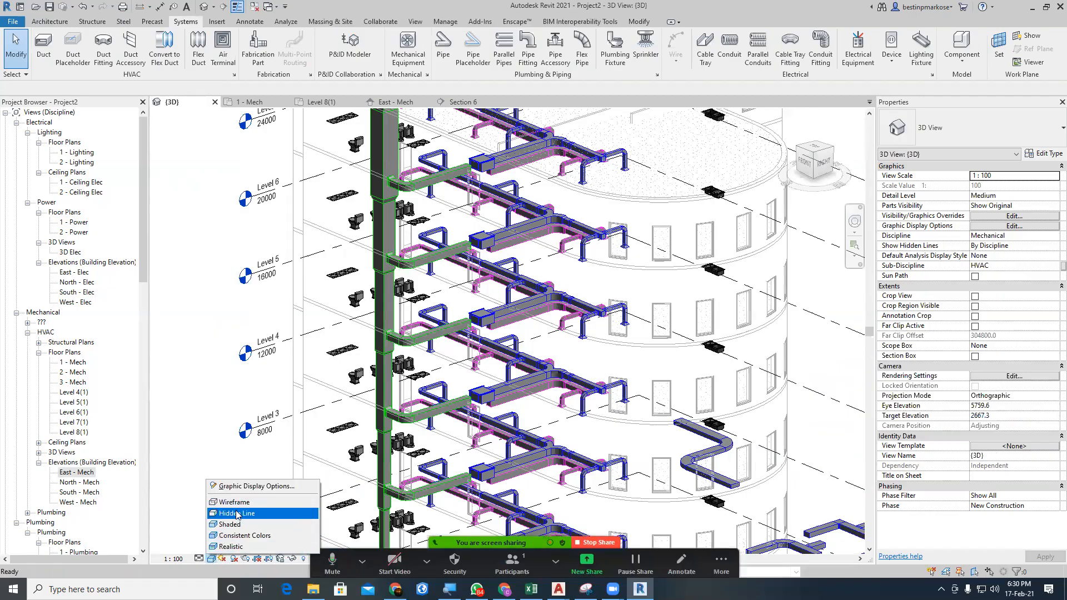
{"action": "left_click", "coordinate": [236, 515]}
{"action": "middle_click_drag", "start_coordinate": [583, 459], "coordinate": [684, 434], "text": "shift"}
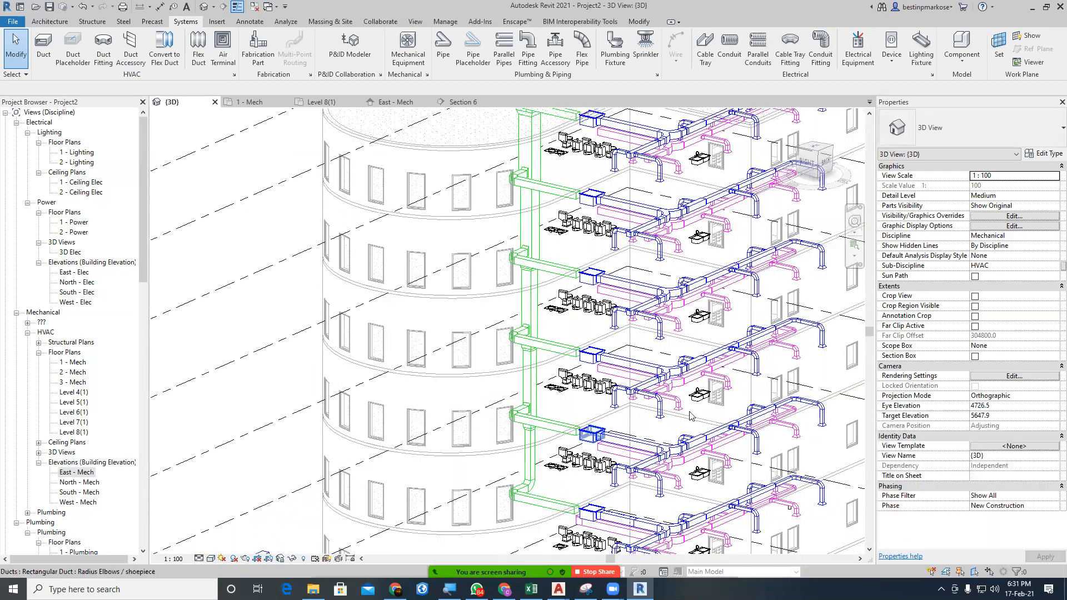
Examine the filters available for the 3D view in Visibility/Graphic Overrides without adding any.
{"action": "key", "text": "v"}
{"action": "key", "text": "g"}
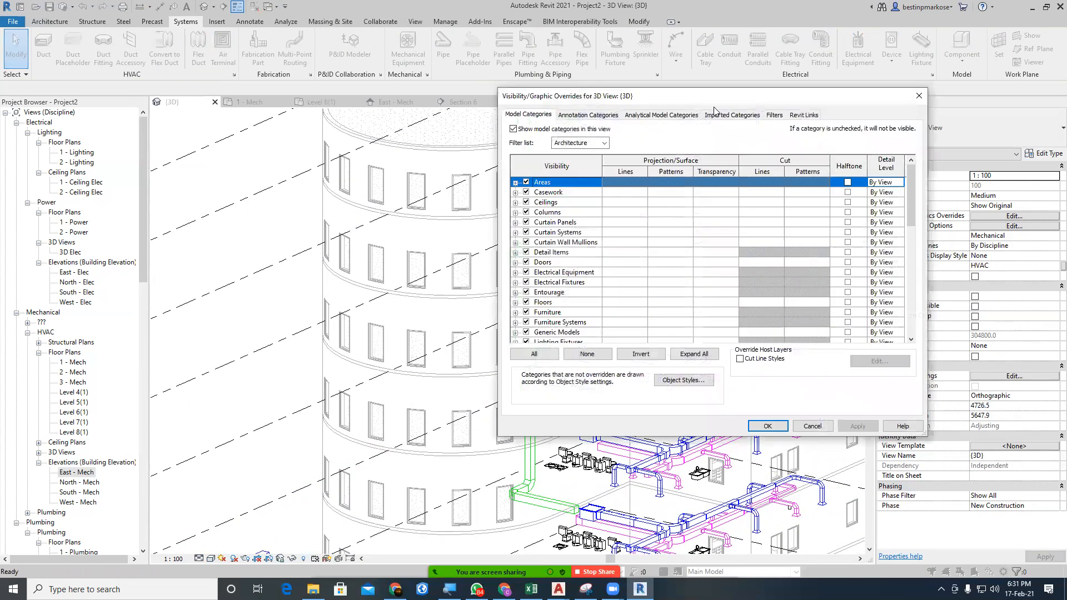
{"action": "left_click", "coordinate": [774, 115]}
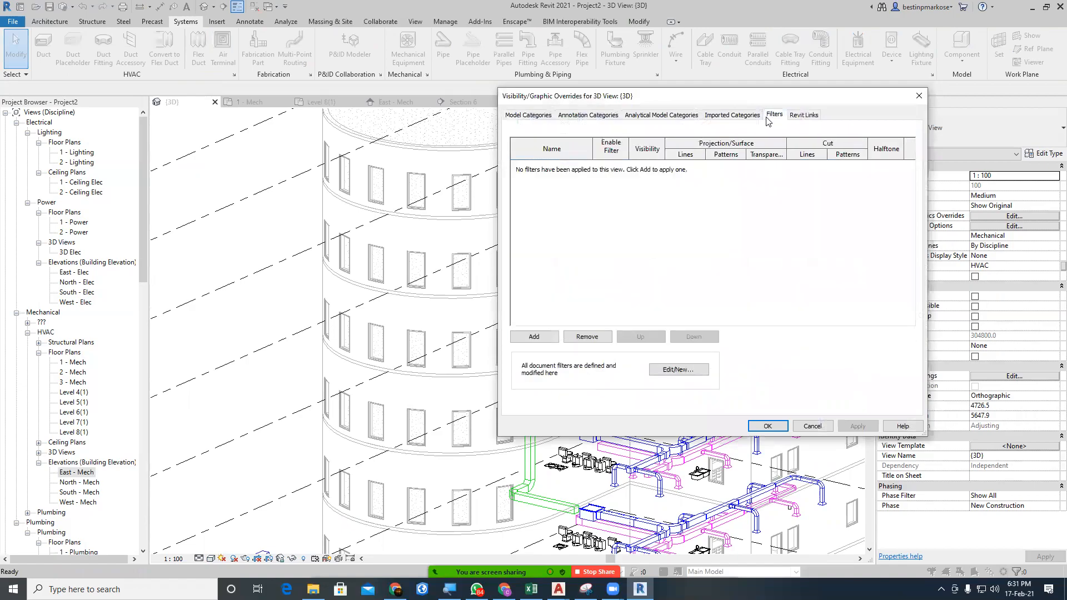
{"action": "left_click", "coordinate": [540, 339]}
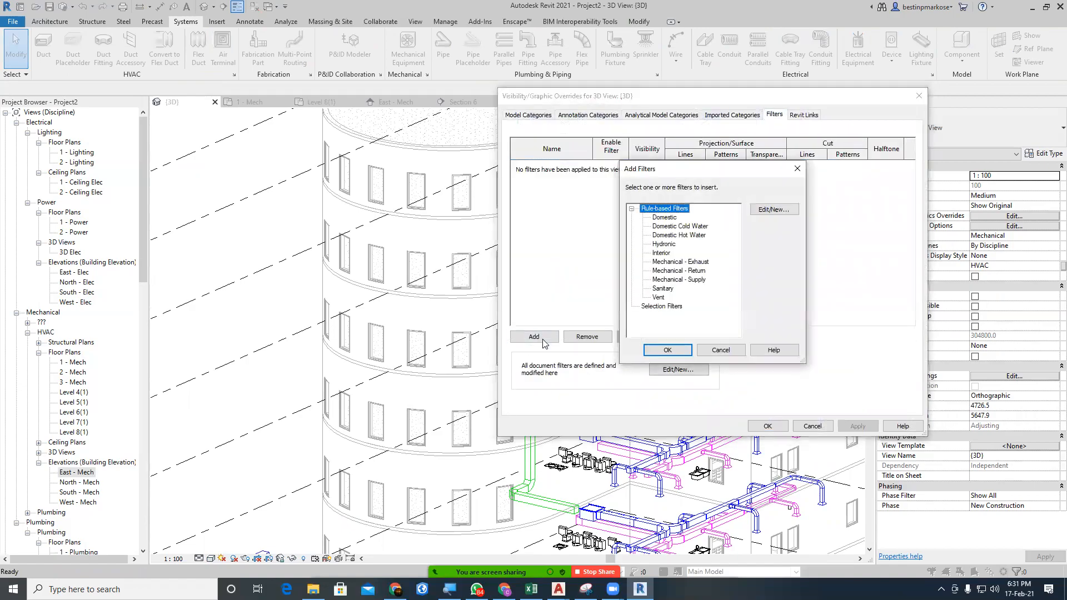
{"action": "left_click", "coordinate": [797, 168]}
{"action": "left_click", "coordinate": [919, 95]}
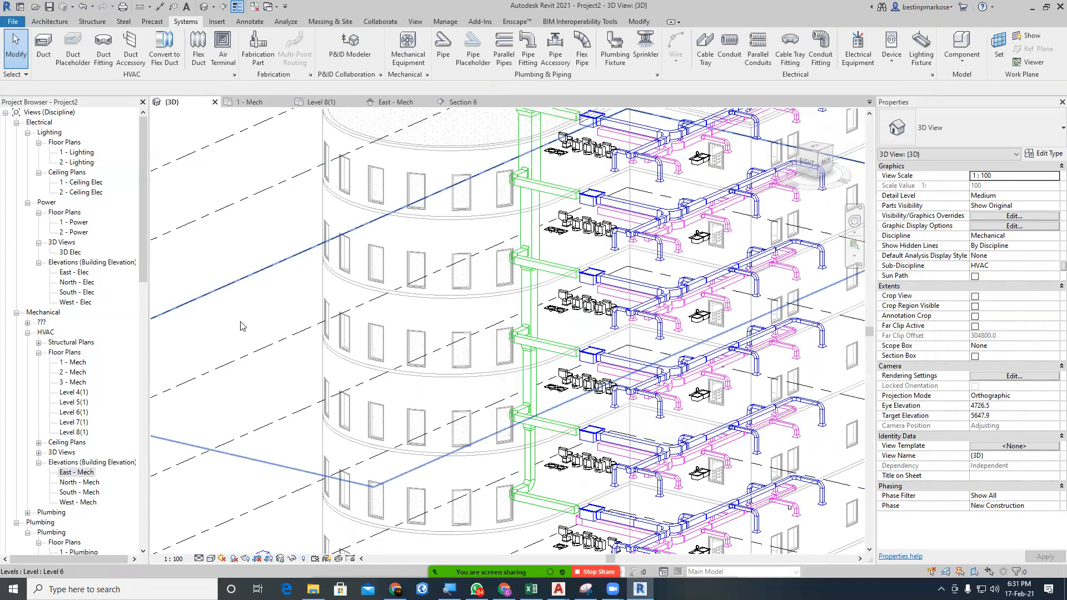
Expand the mechanical HVAC 3D views in the project browser and collapse the Electrical view group.
{"action": "left_click", "coordinate": [67, 472]}
{"action": "left_click", "coordinate": [38, 453]}
{"action": "left_click", "coordinate": [63, 463]}
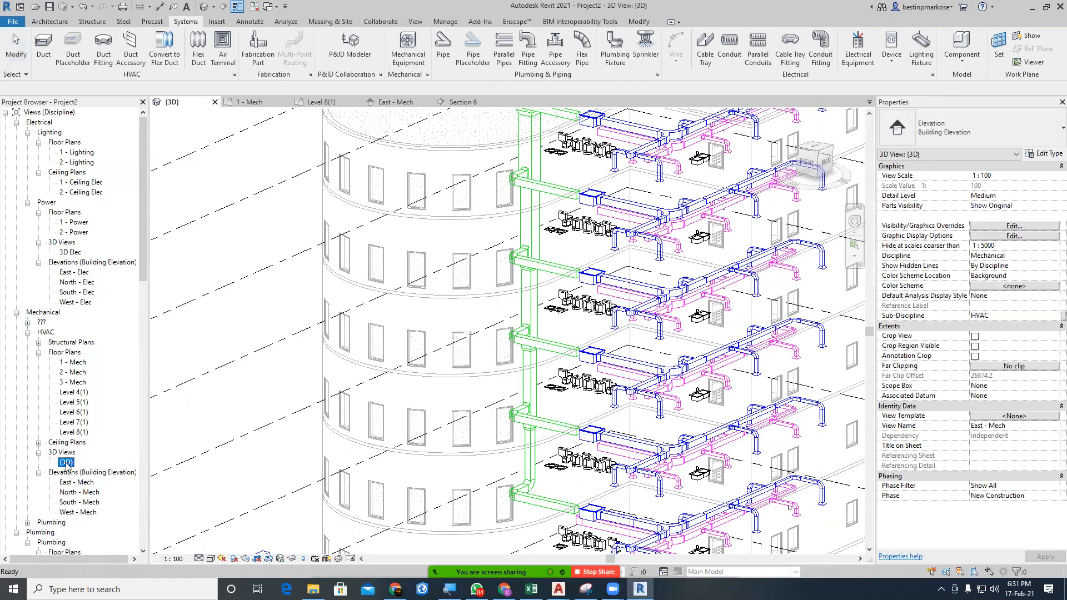
{"action": "left_click", "coordinate": [17, 123]}
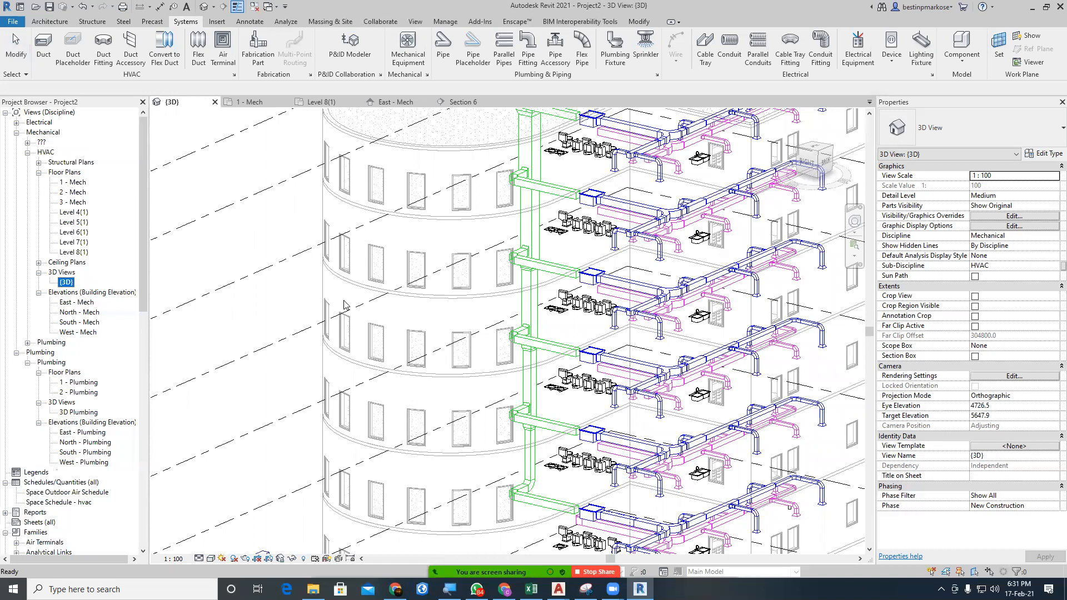
{"action": "key", "text": "v"}
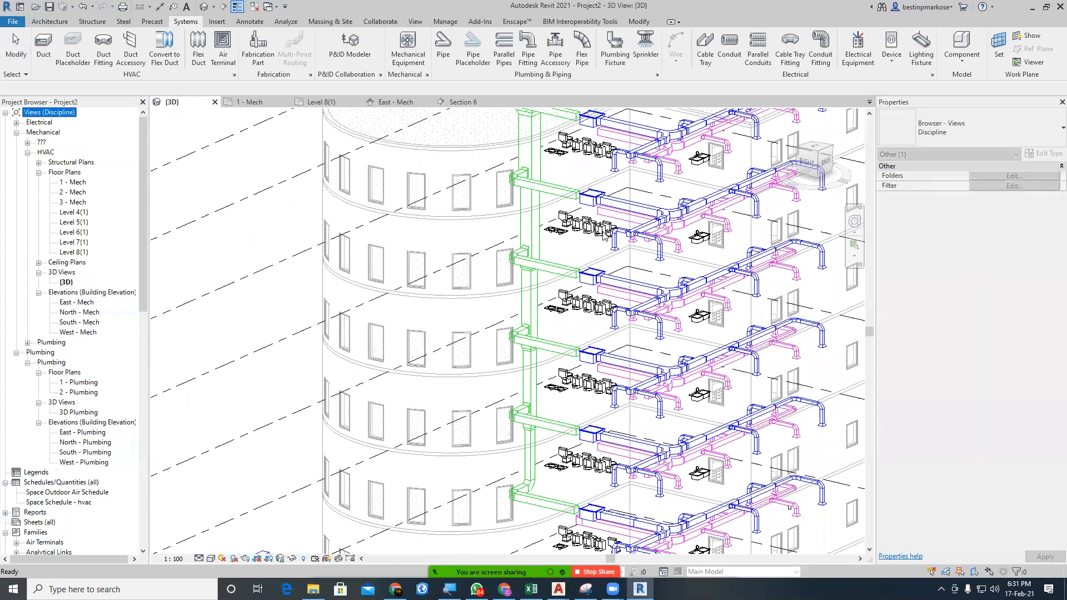
Create a new rule-based filter for supply air from the 3D view's Visibility/Graphic Overrides.
{"action": "left_click", "coordinate": [225, 267]}
{"action": "key", "text": "v"}
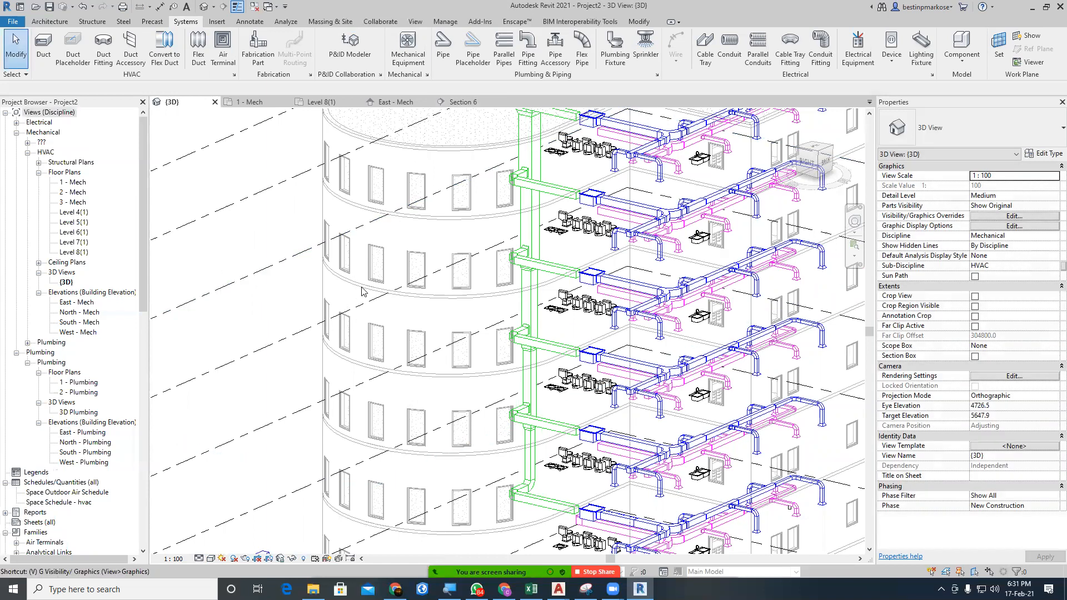
{"action": "key", "text": "g"}
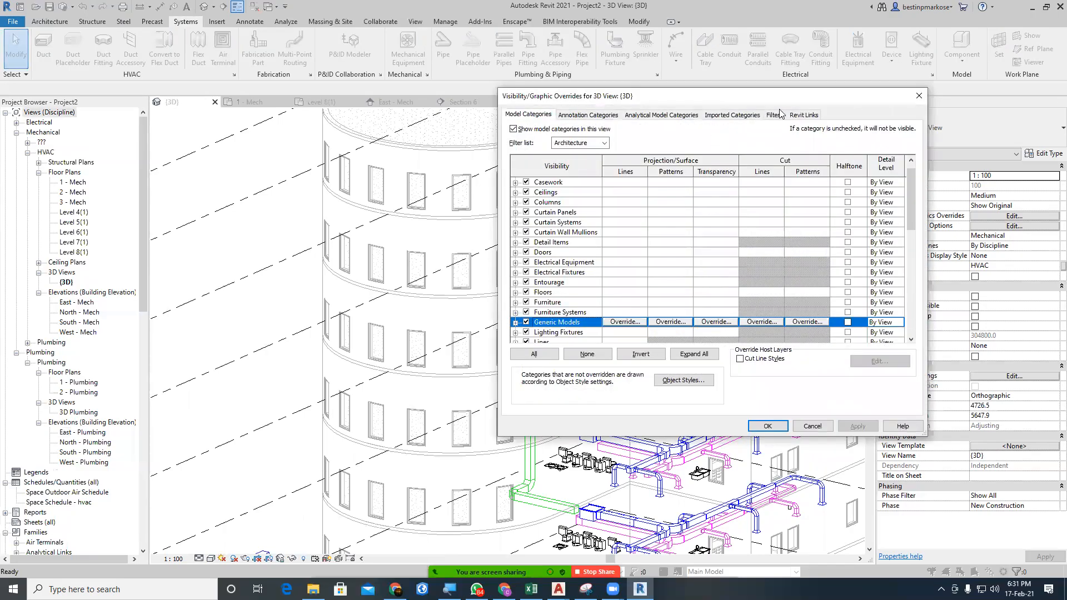
{"action": "left_click", "coordinate": [777, 119]}
{"action": "left_click", "coordinate": [672, 374]}
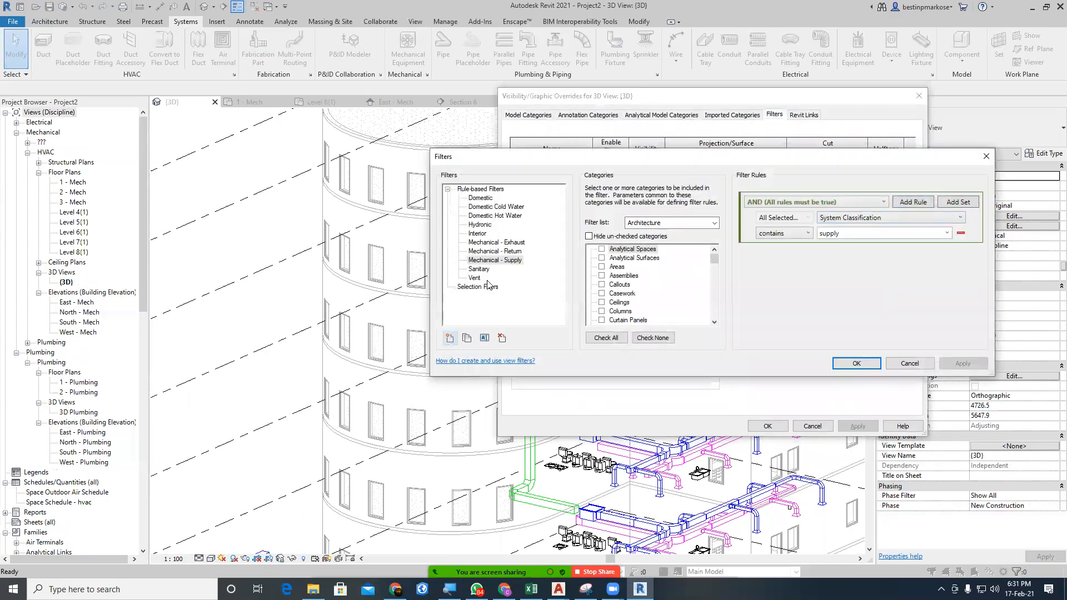
{"action": "left_click", "coordinate": [450, 338]}
{"action": "type", "text": "Apply Air"}
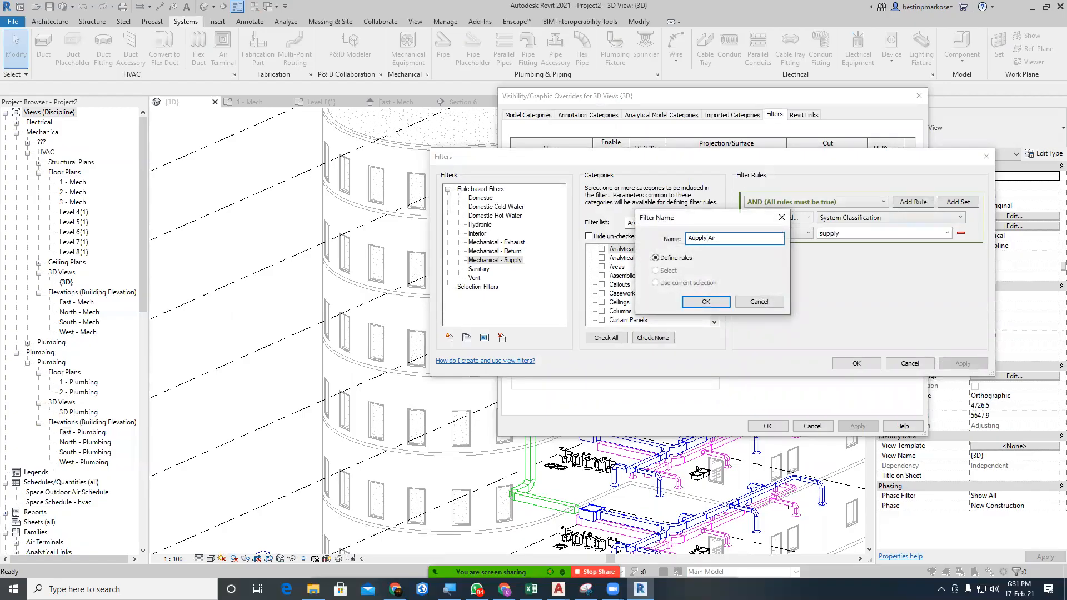
{"action": "key", "text": "Return"}
Correct the new filter's name to Supply Air.
{"action": "left_click", "coordinate": [481, 198]}
{"action": "right_click", "coordinate": [489, 200]}
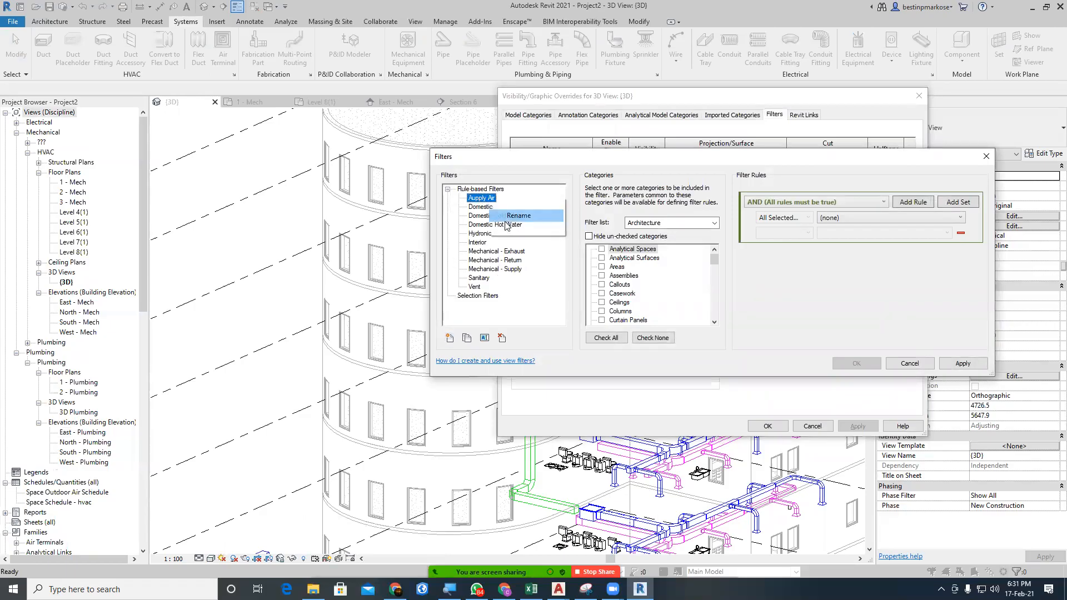
{"action": "left_click", "coordinate": [517, 219]}
{"action": "left_click", "coordinate": [686, 269]}
{"action": "key", "text": "BackSpace"}
{"action": "type", "text": "S"}
{"action": "left_click", "coordinate": [714, 289]}
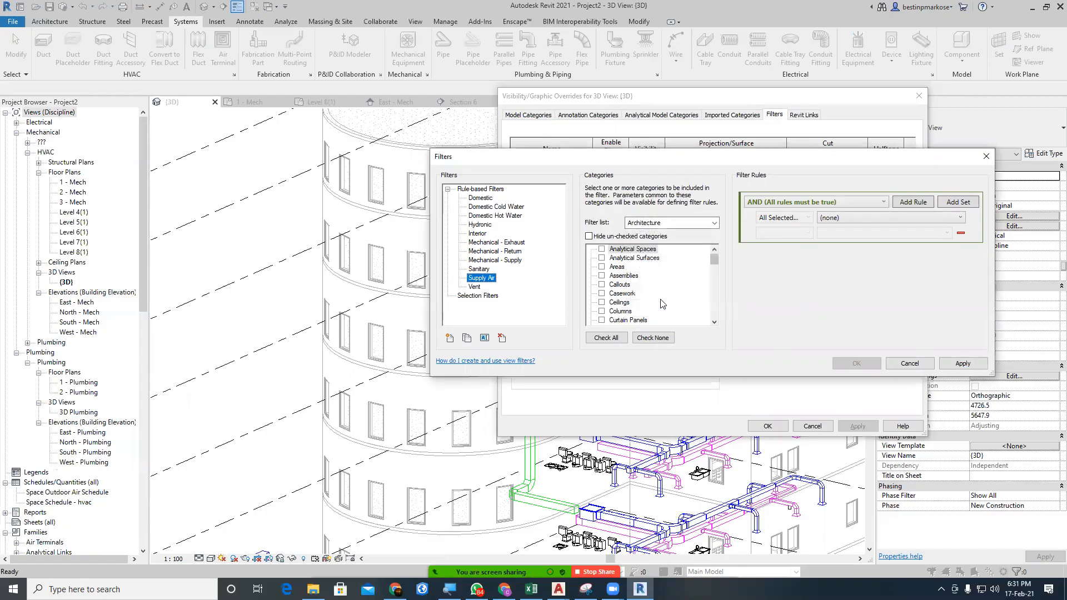
Limit the Supply Air filter's category list to Mechanical and include Air Terminals, Duct Accessories and Duct Fittings.
{"action": "left_click", "coordinate": [713, 223]}
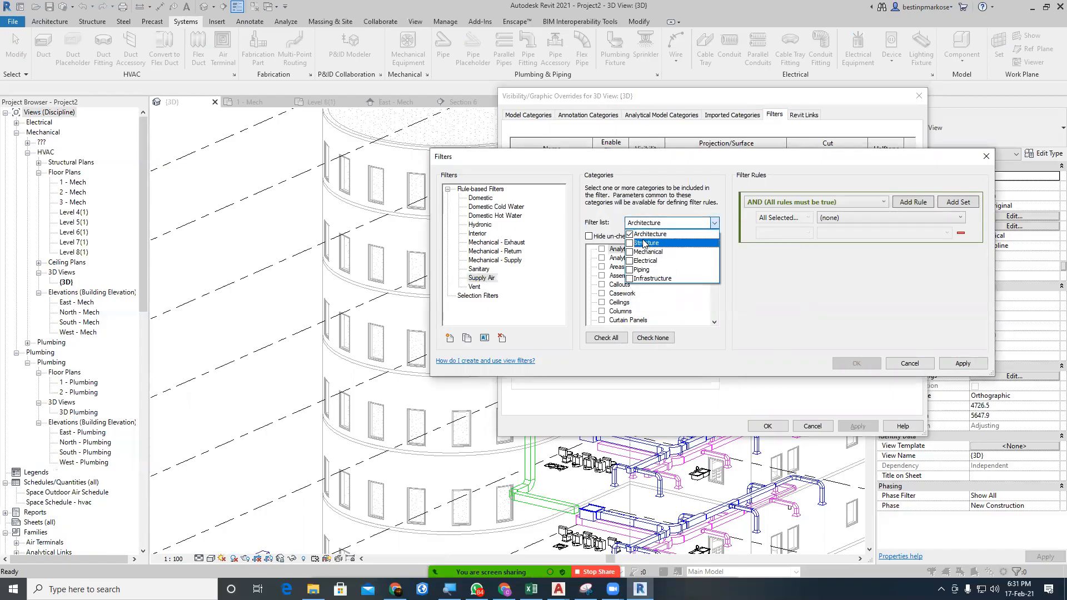
{"action": "left_click", "coordinate": [630, 234]}
{"action": "left_click", "coordinate": [630, 252]}
{"action": "left_click", "coordinate": [613, 262]}
{"action": "left_click", "coordinate": [602, 249]}
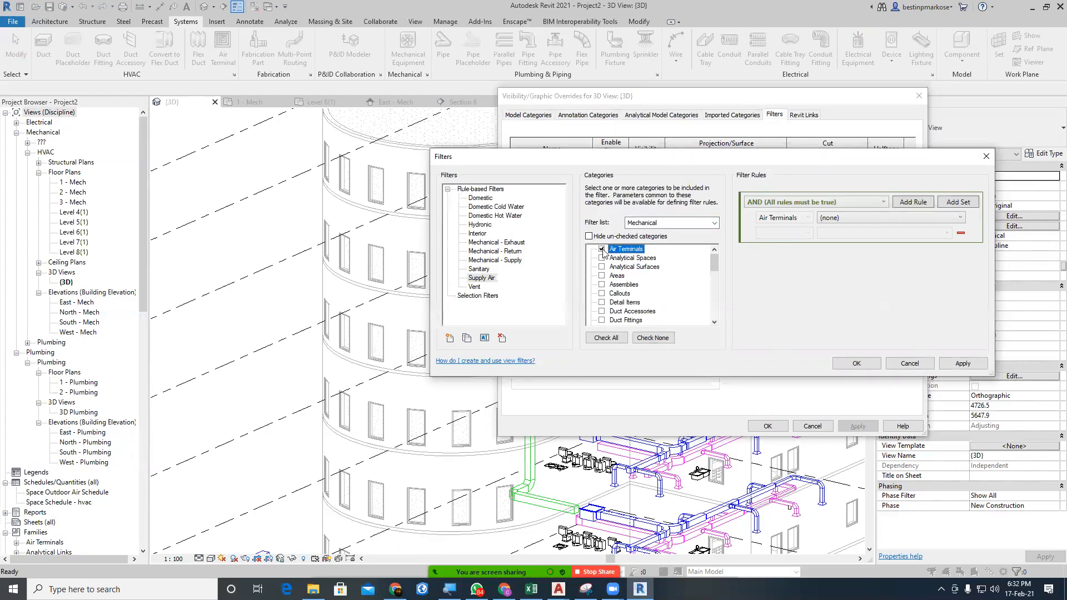
{"action": "left_click", "coordinate": [601, 311]}
{"action": "left_click", "coordinate": [602, 321]}
Include Duct Insulations, Duct Linings, Ducts and Flex Ducts in the Supply Air filter's categories.
{"action": "scroll", "coordinate": [713, 325], "scroll_direction": "down", "scroll_amount": 1}
{"action": "left_click", "coordinate": [601, 294]}
{"action": "left_click", "coordinate": [602, 302]}
{"action": "left_click", "coordinate": [714, 322]}
{"action": "left_click", "coordinate": [715, 322]}
{"action": "left_click", "coordinate": [602, 312]}
{"action": "left_click", "coordinate": [714, 322]}
{"action": "left_click", "coordinate": [715, 321]}
{"action": "left_click", "coordinate": [714, 322]}
{"action": "left_click", "coordinate": [714, 322]}
{"action": "left_click", "coordinate": [602, 293]}
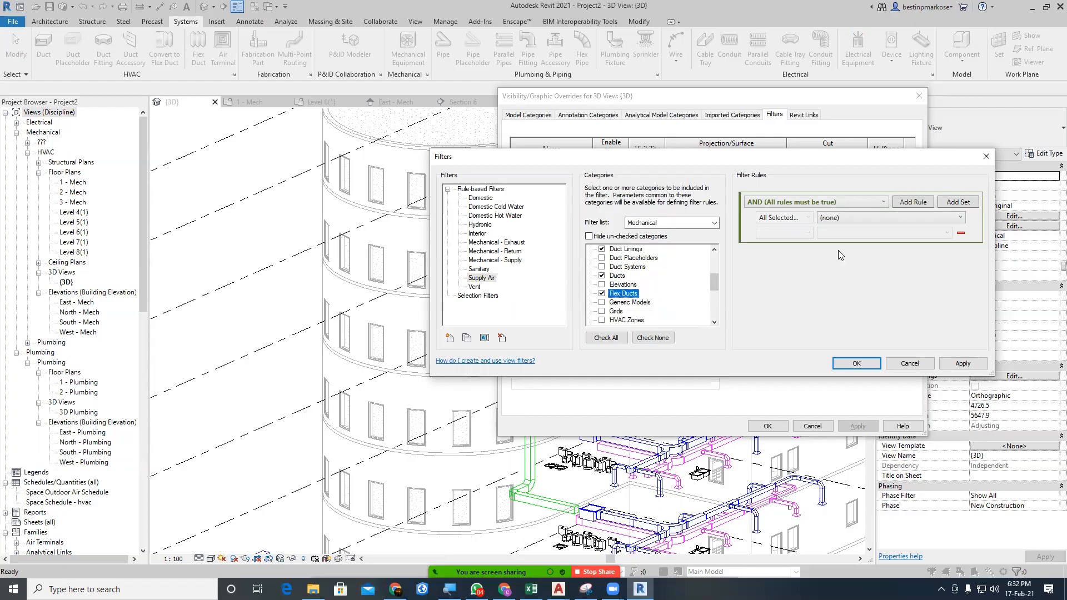
Set the Supply Air filter rule to System Type equals Supply Air and apply it.
{"action": "left_click", "coordinate": [841, 218]}
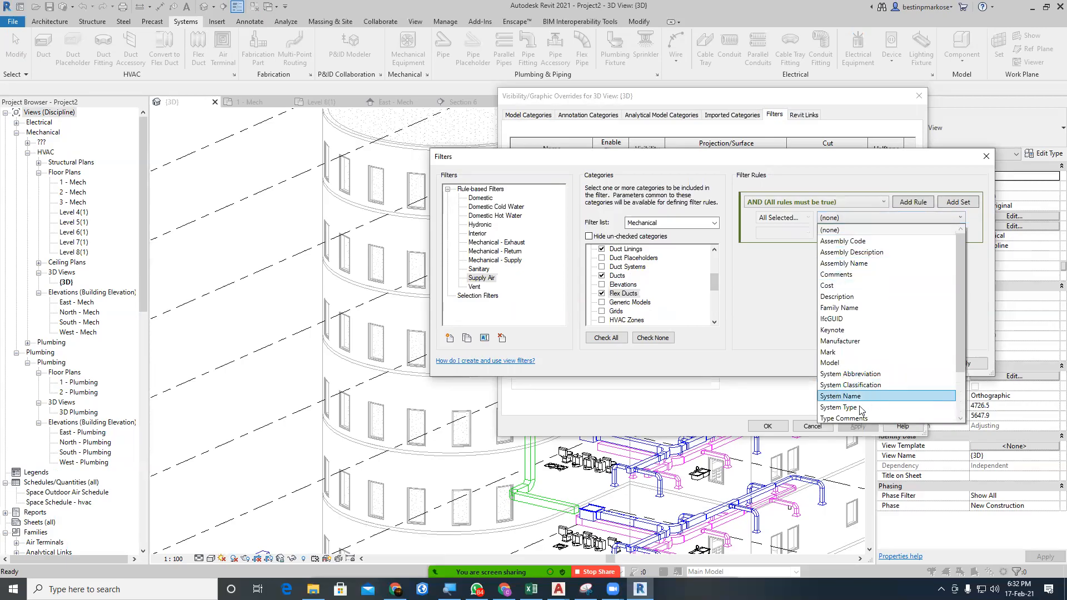
{"action": "left_click", "coordinate": [840, 408]}
{"action": "left_click", "coordinate": [795, 236]}
{"action": "left_click", "coordinate": [789, 245]}
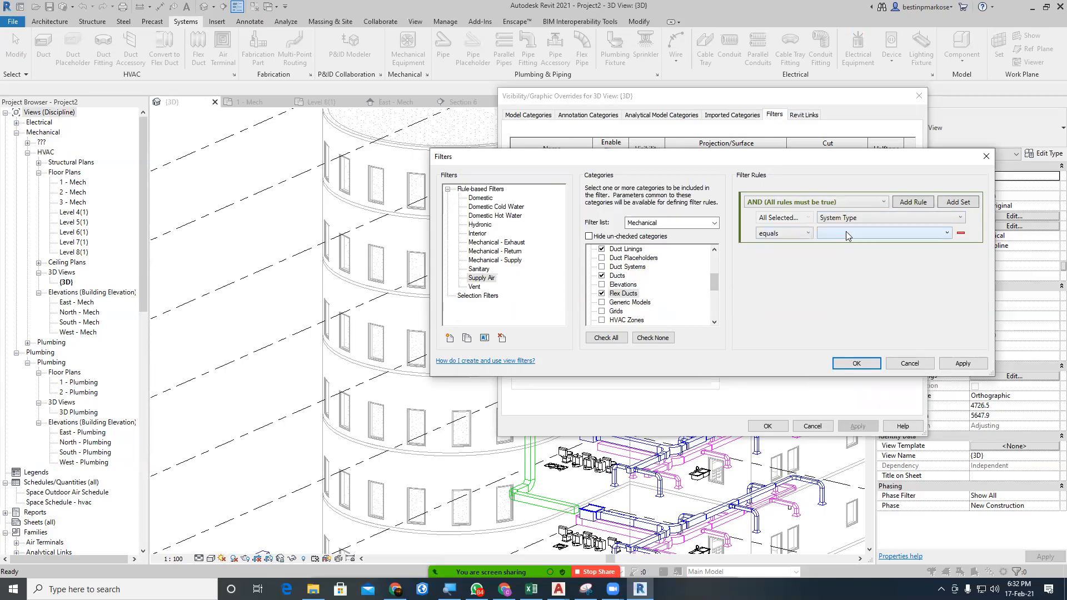
{"action": "left_click", "coordinate": [842, 233]}
{"action": "left_click", "coordinate": [839, 279]}
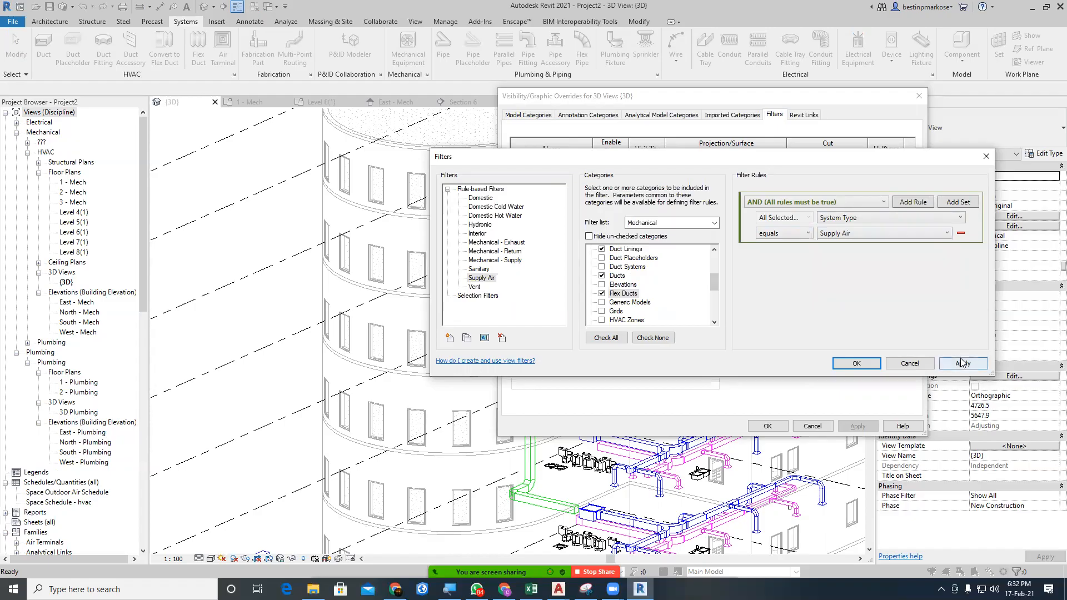
{"action": "left_click", "coordinate": [962, 363]}
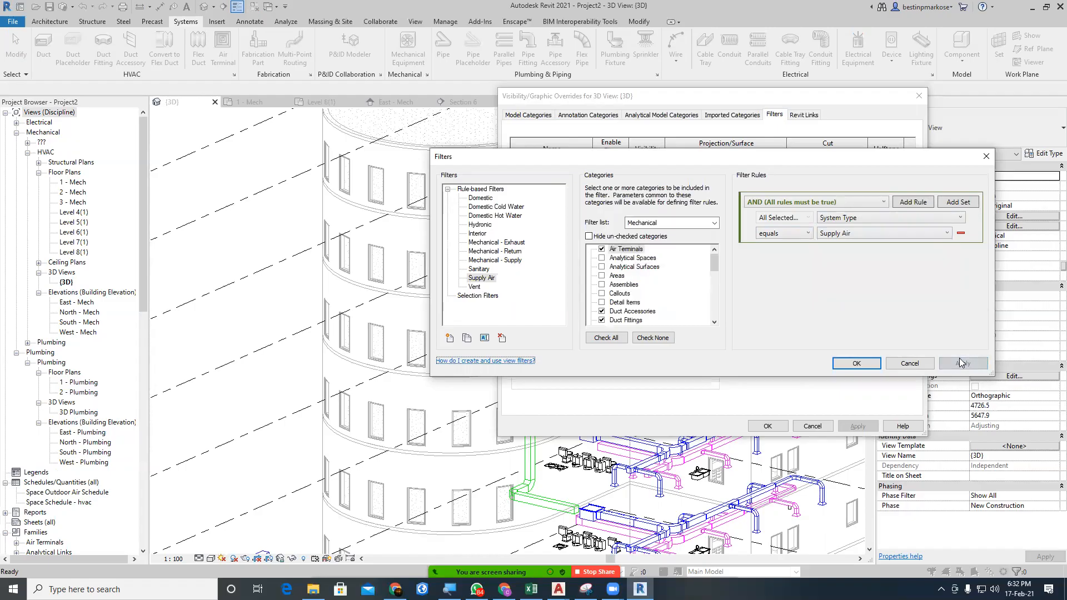
Duplicate the Supply Air filter twice.
{"action": "right_click", "coordinate": [488, 281]}
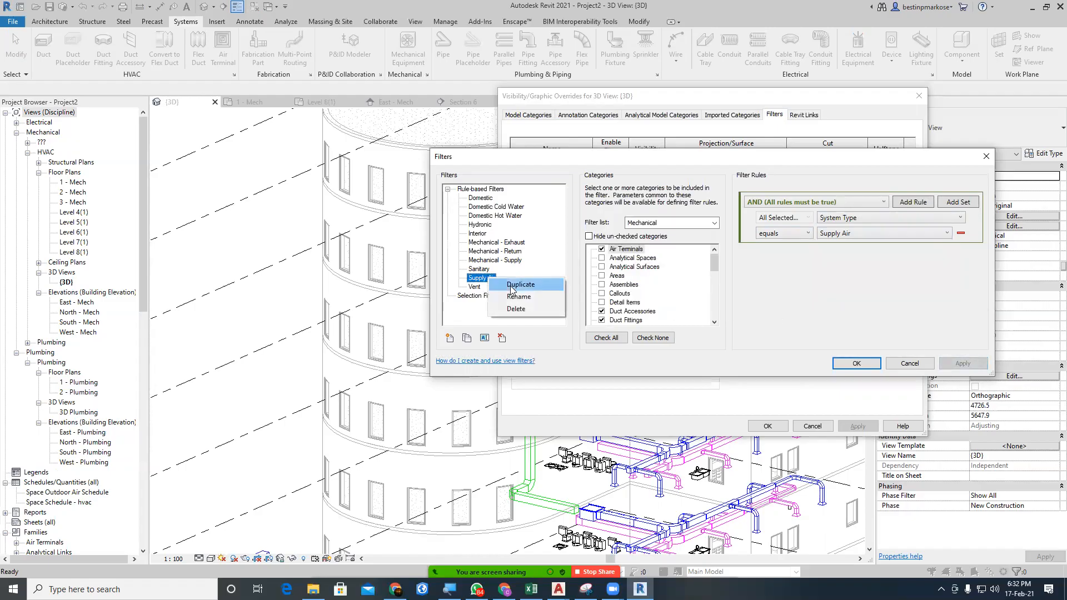
{"action": "left_click", "coordinate": [518, 286]}
{"action": "right_click", "coordinate": [497, 280]}
{"action": "left_click", "coordinate": [520, 286]}
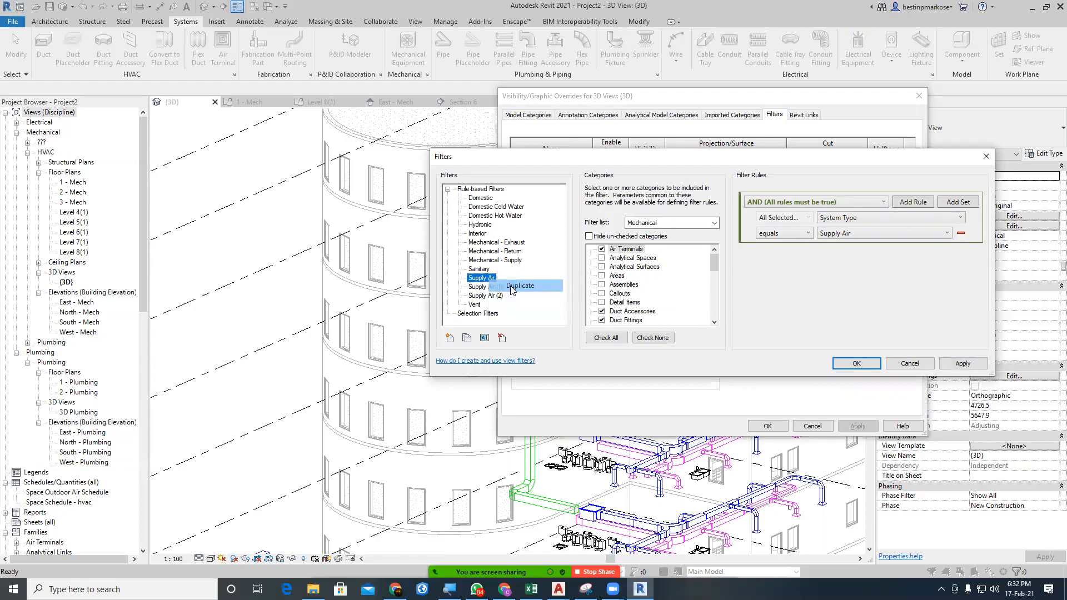
Rename the first duplicate filter Return Air and set its rule to System Type equals Return Air.
{"action": "right_click", "coordinate": [491, 286]}
{"action": "left_click", "coordinate": [520, 304]}
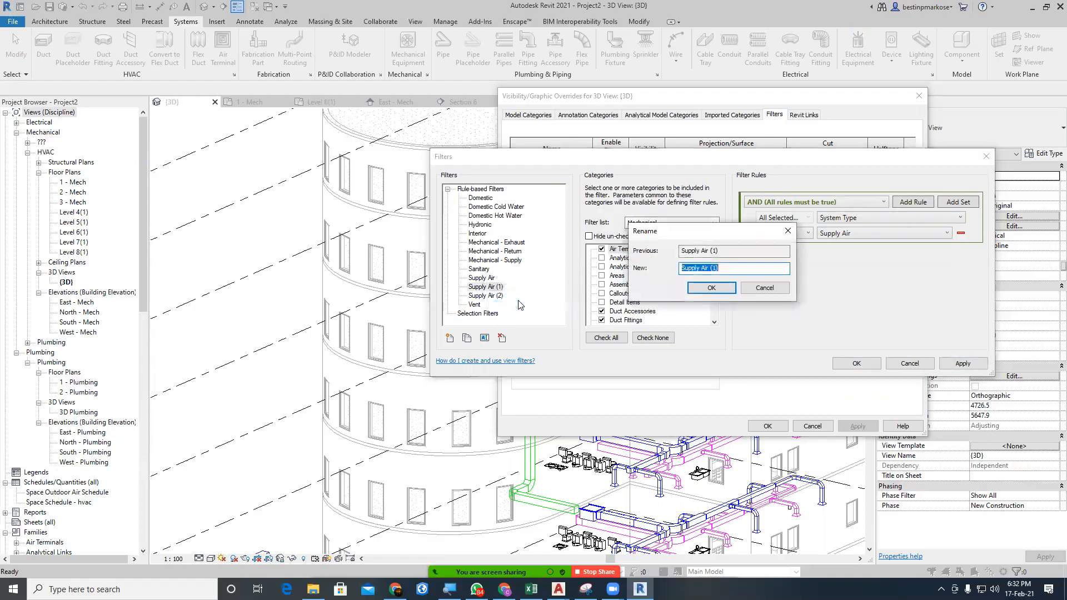
{"action": "type", "text": "R"}
{"action": "key", "text": "Return"}
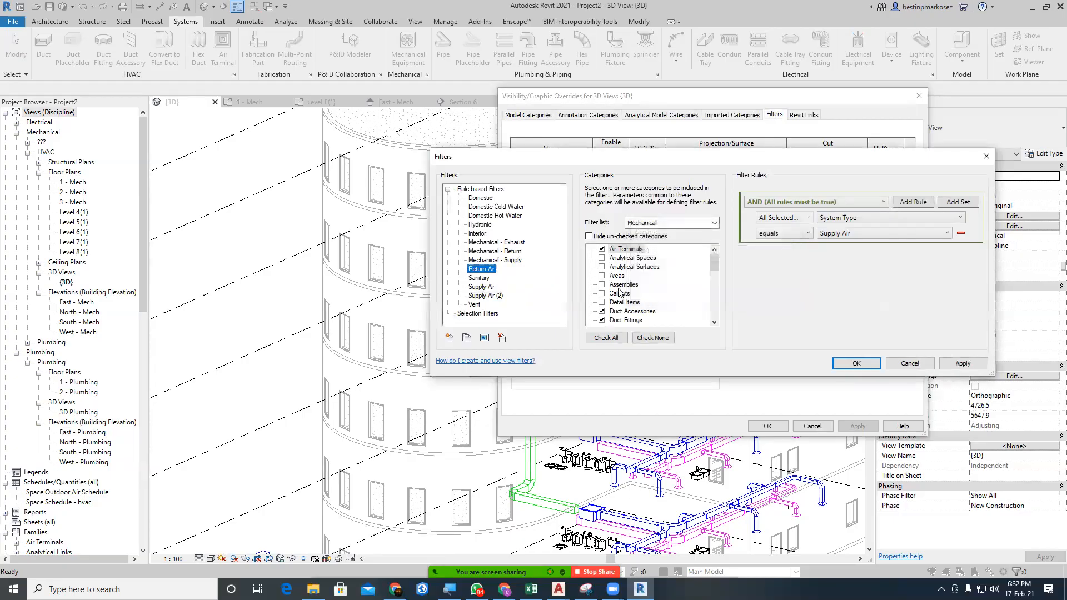
{"action": "left_click", "coordinate": [837, 234]}
{"action": "left_click", "coordinate": [844, 271]}
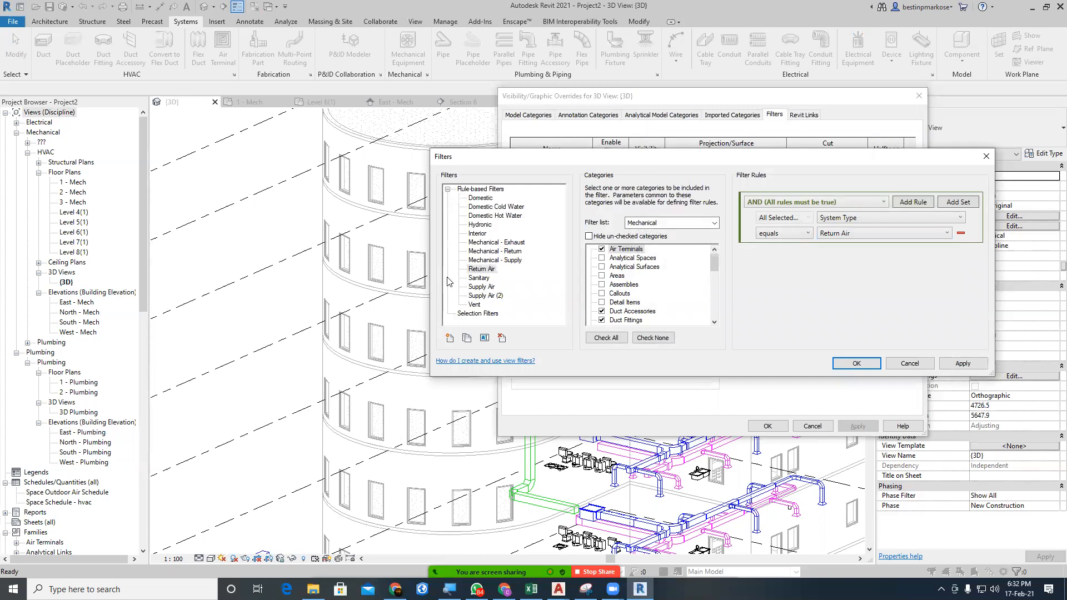
Rename the second duplicate filter Fresh Air, set its rule to System Type equals Fresh Air, and accept the filter definitions.
{"action": "right_click", "coordinate": [490, 300]}
{"action": "left_click", "coordinate": [511, 314]}
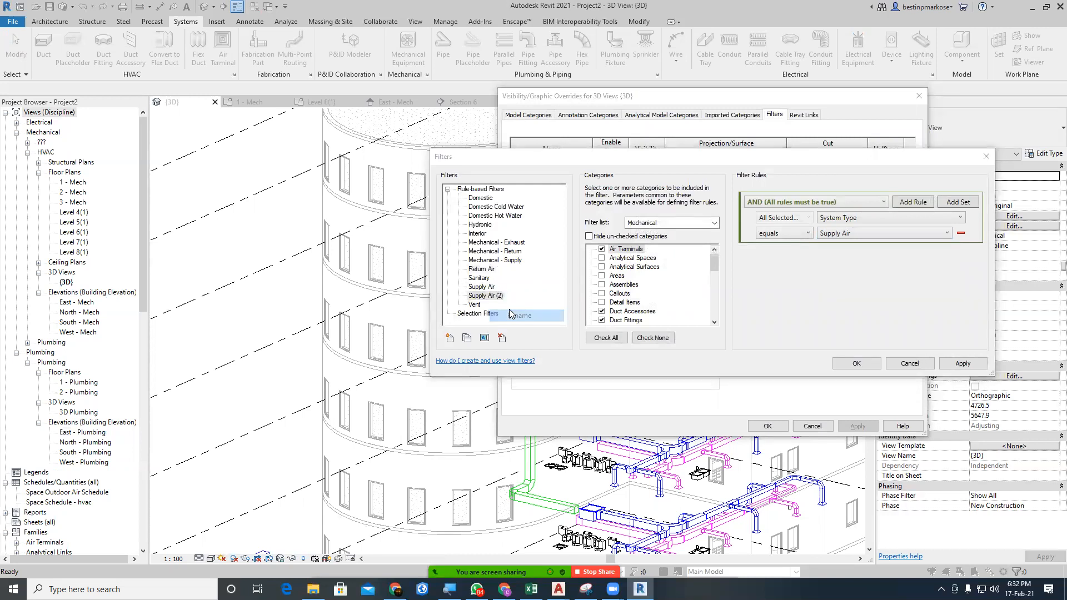
{"action": "type", "text": "Fresh Air"}
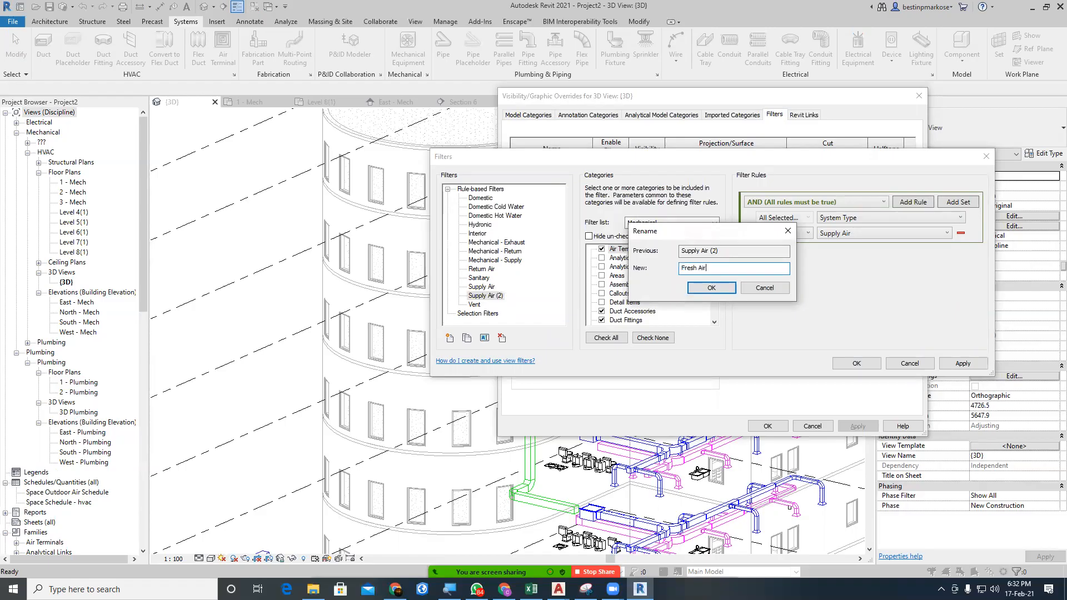
{"action": "left_click", "coordinate": [712, 288]}
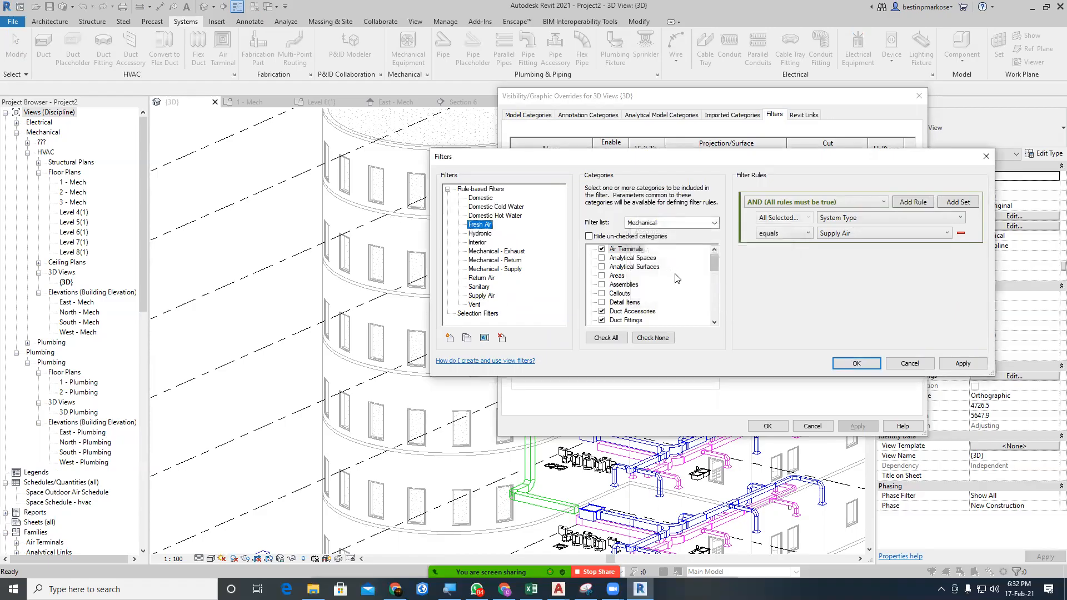
{"action": "left_click", "coordinate": [842, 233]}
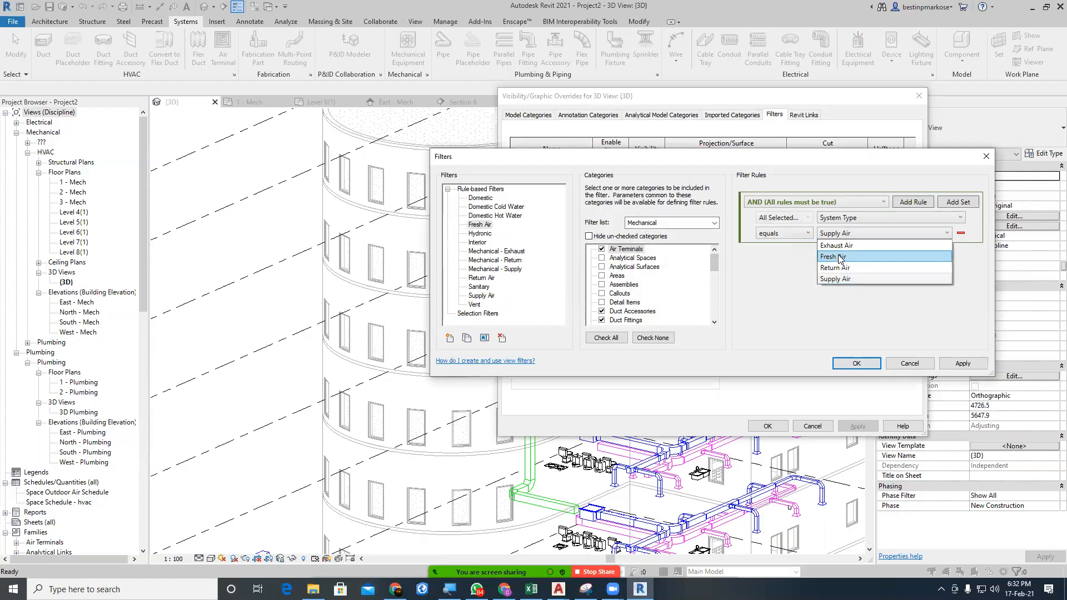
{"action": "left_click", "coordinate": [843, 255]}
{"action": "left_click", "coordinate": [857, 363]}
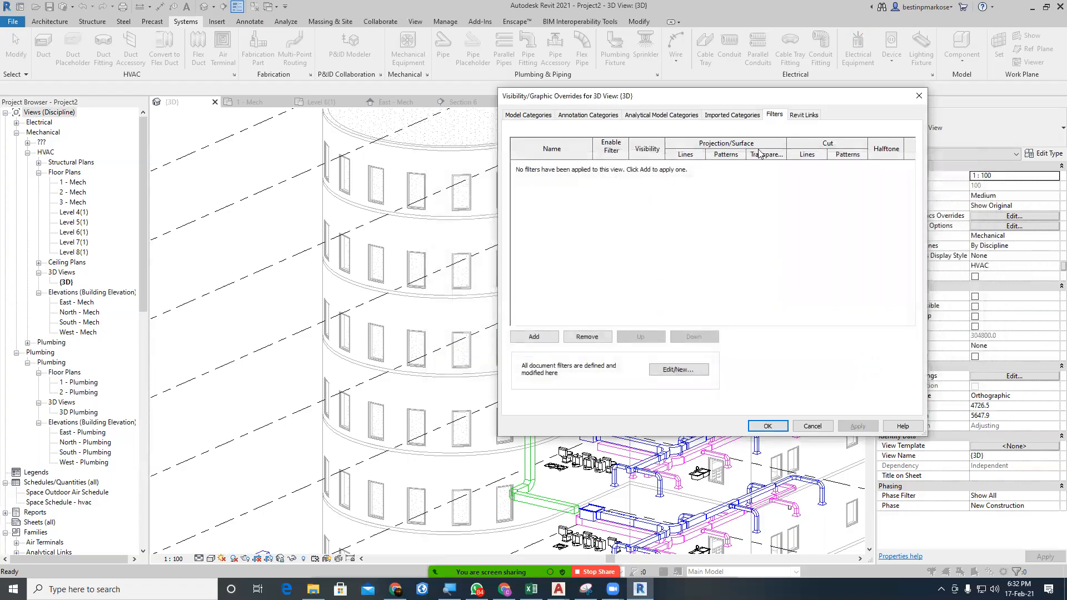
Add the Supply Air, Return Air and Fresh Air filters to the 3D view.
{"action": "left_click", "coordinate": [534, 337]}
{"action": "left_click", "coordinate": [669, 316]}
{"action": "left_click", "coordinate": [668, 350]}
{"action": "left_click", "coordinate": [534, 337]}
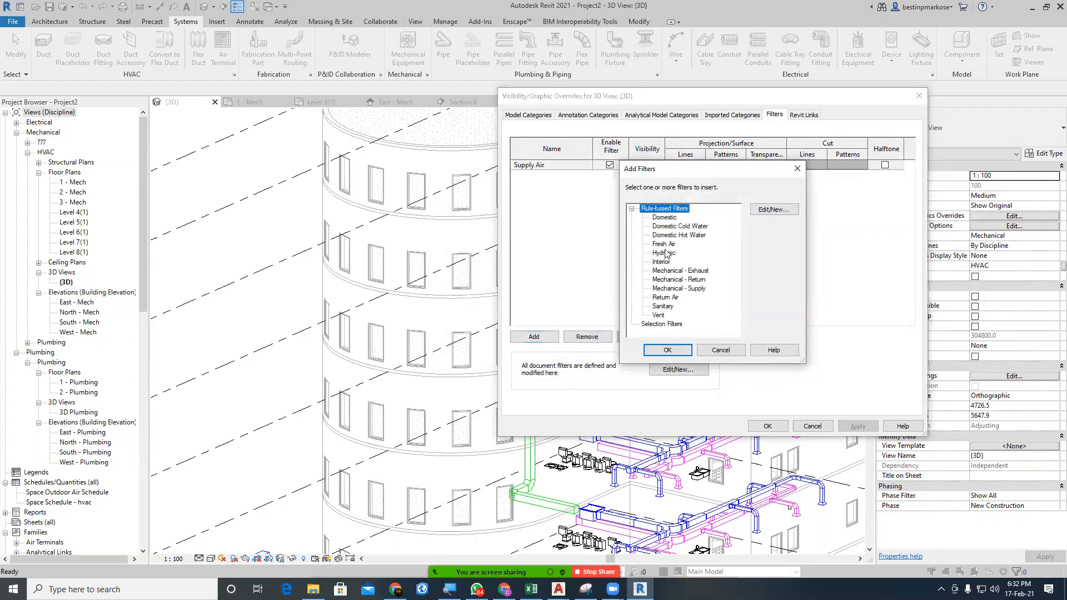
{"action": "left_click", "coordinate": [661, 298]}
{"action": "left_click", "coordinate": [668, 351]}
{"action": "left_click", "coordinate": [533, 337]}
{"action": "left_click", "coordinate": [664, 244]}
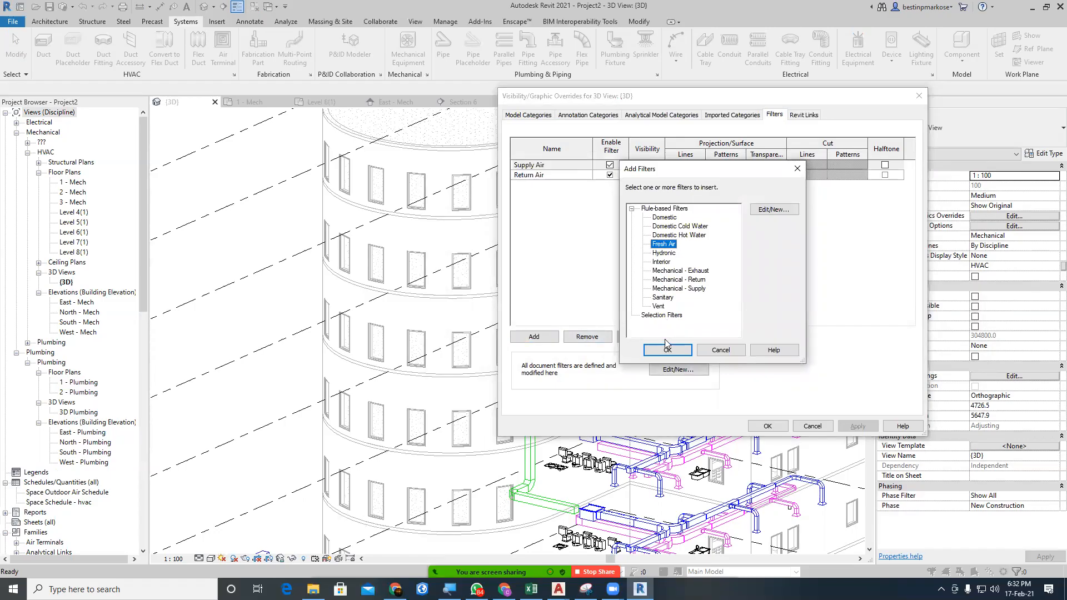
{"action": "left_click", "coordinate": [668, 351]}
Override the Supply Air filter's surface foreground pattern with a solid fill in blue, RGB 0-128-255.
{"action": "left_click", "coordinate": [726, 164]}
{"action": "left_click", "coordinate": [890, 181]}
{"action": "left_click", "coordinate": [899, 202]}
{"action": "left_click", "coordinate": [899, 198]}
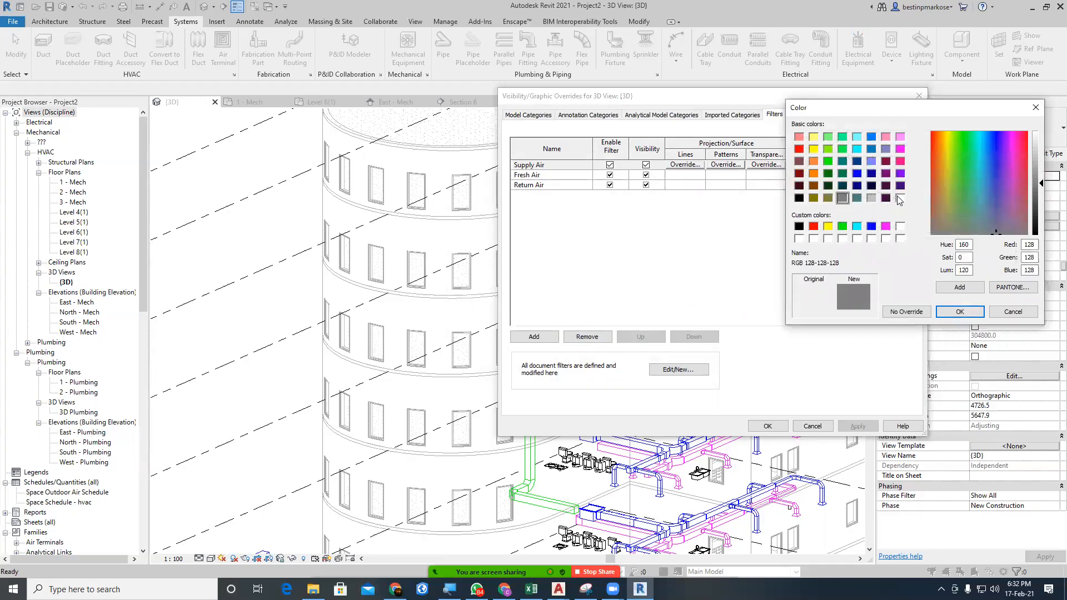
{"action": "left_click", "coordinate": [871, 148]}
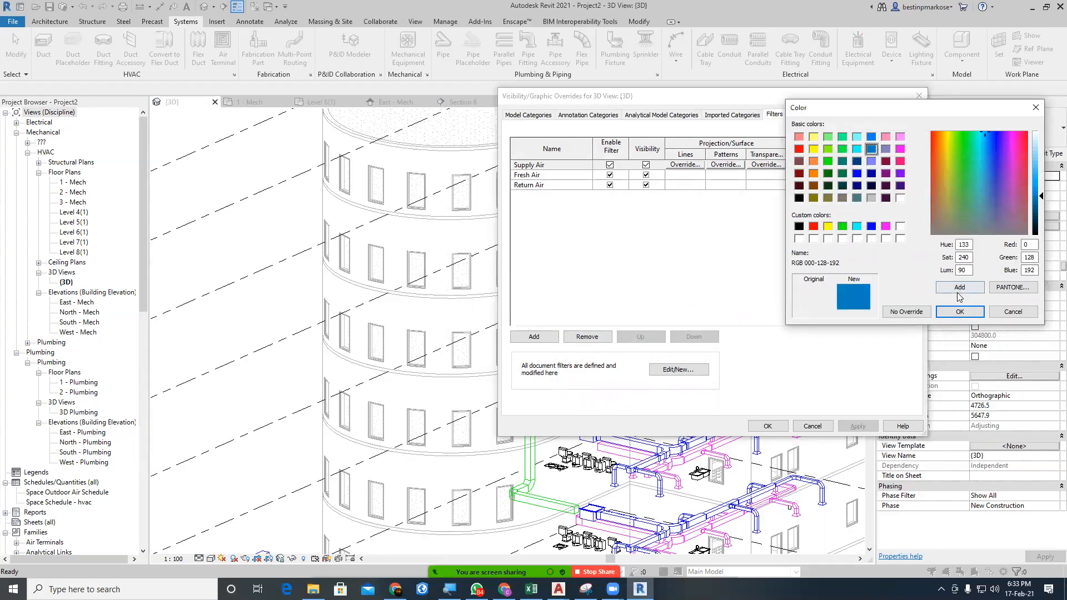
{"action": "left_click", "coordinate": [871, 137]}
{"action": "left_click", "coordinate": [961, 310]}
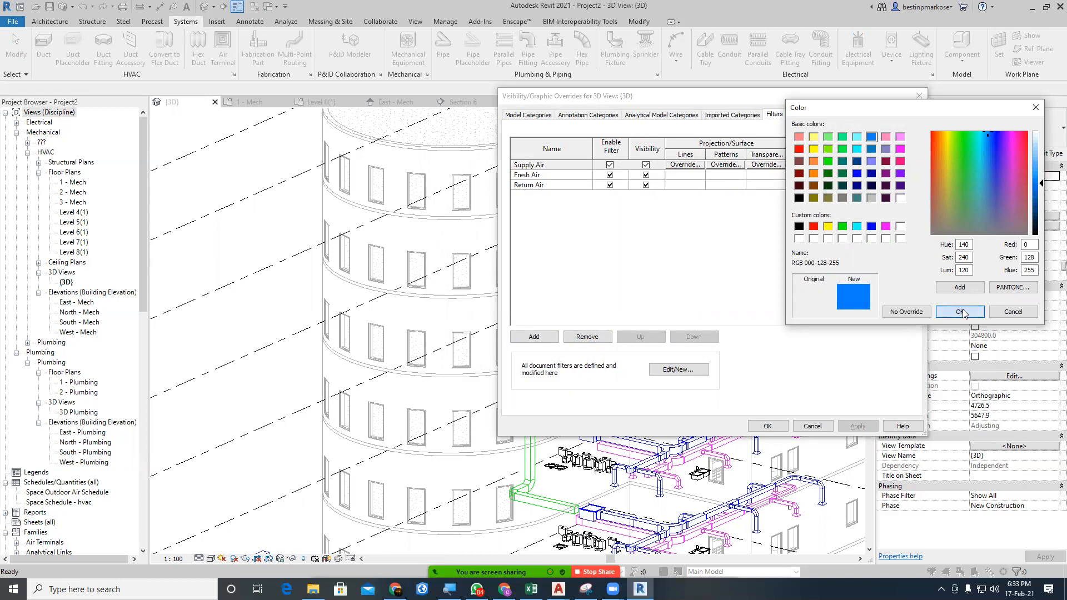
{"action": "left_click", "coordinate": [927, 279]}
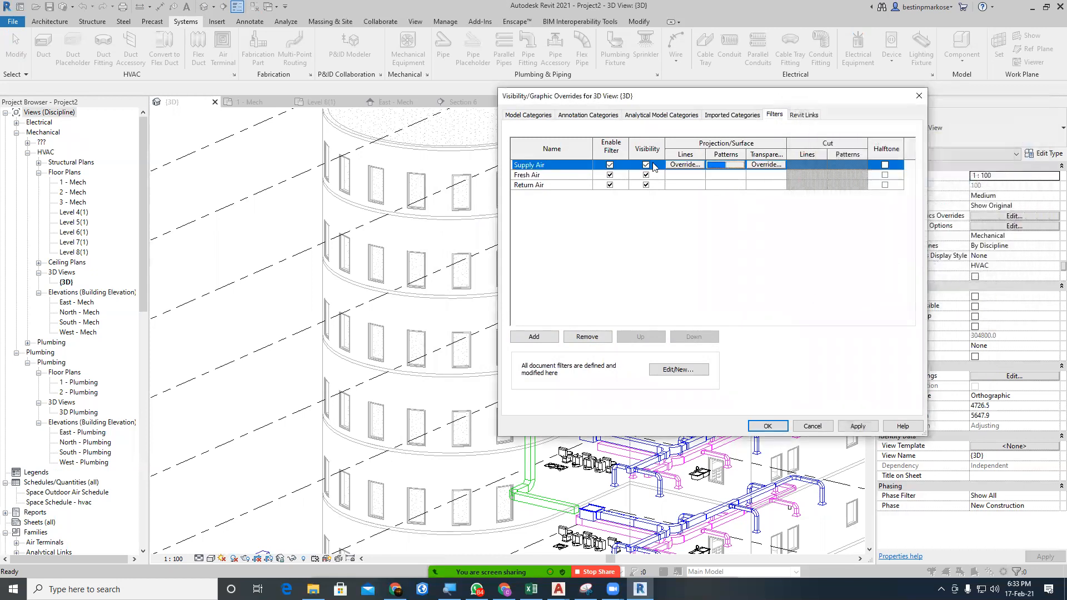
Override the Fresh Air filter's surface foreground pattern with a solid fill in green, RGB 128-255-0.
{"action": "left_click", "coordinate": [720, 177]}
{"action": "left_click", "coordinate": [724, 174]}
{"action": "left_click", "coordinate": [896, 199]}
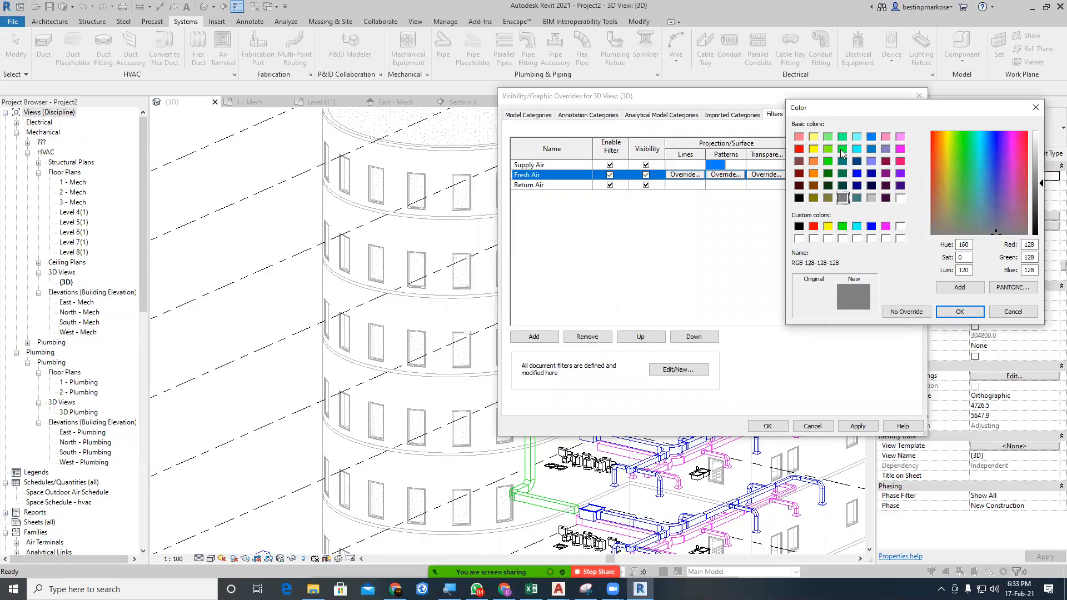
{"action": "left_click", "coordinate": [828, 149]}
{"action": "left_click", "coordinate": [960, 311]}
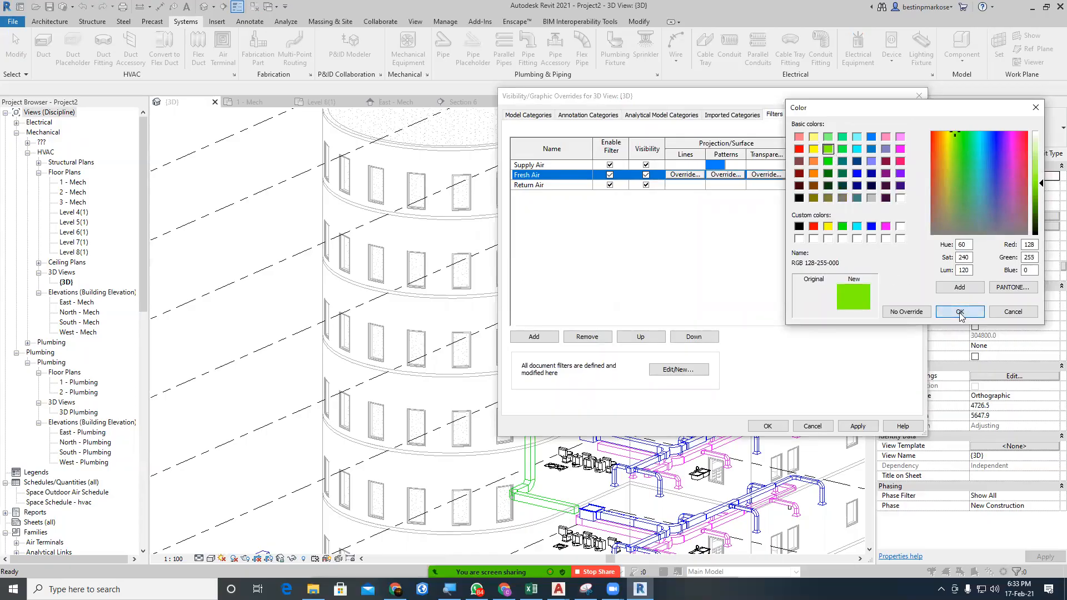
{"action": "left_click", "coordinate": [889, 180]}
{"action": "left_click", "coordinate": [896, 202]}
{"action": "left_click", "coordinate": [941, 280]}
Override the Return Air filter's surface foreground pattern with a light magenta solid fill and apply the overrides to the 3D view.
{"action": "left_click", "coordinate": [709, 189]}
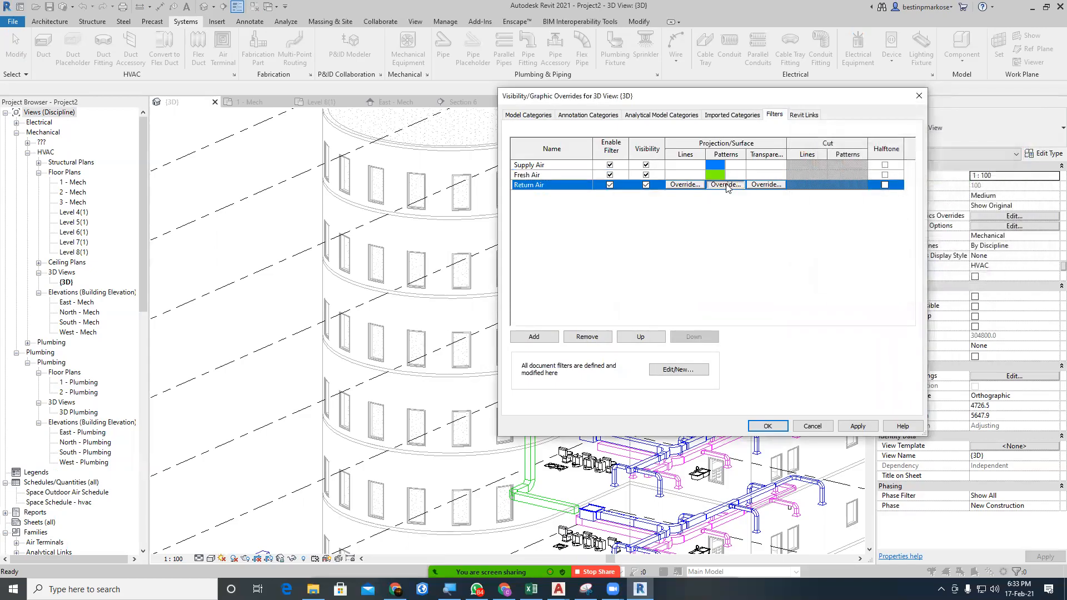
{"action": "left_click", "coordinate": [726, 185]}
{"action": "left_click", "coordinate": [893, 197]}
{"action": "left_click", "coordinate": [900, 137]}
{"action": "left_click", "coordinate": [960, 312]}
{"action": "left_click", "coordinate": [925, 181]}
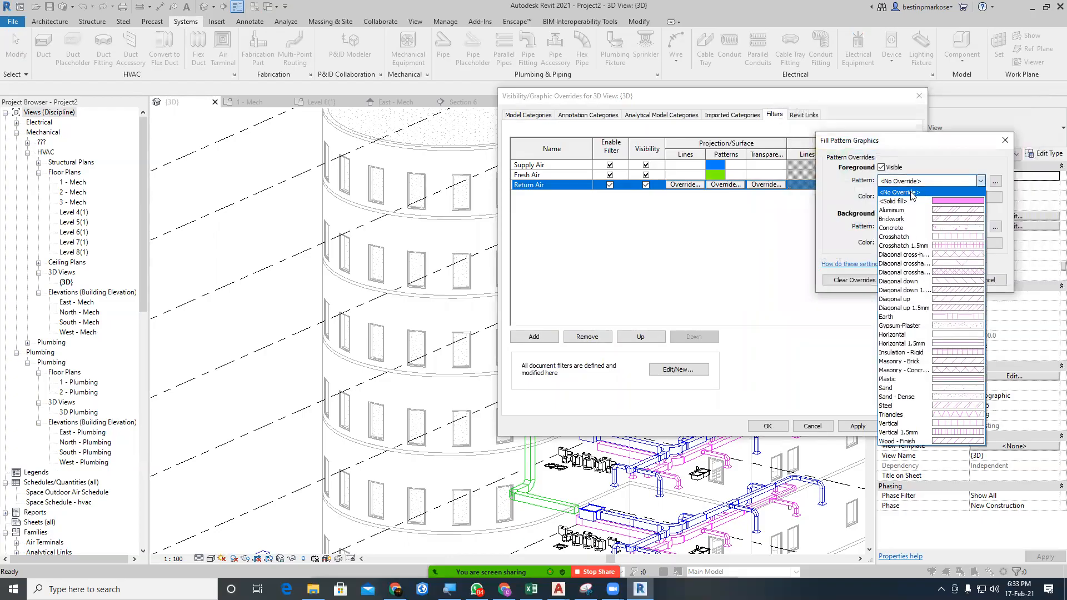
{"action": "left_click", "coordinate": [900, 201]}
{"action": "left_click", "coordinate": [952, 280]}
{"action": "left_click", "coordinate": [858, 426]}
{"action": "left_click", "coordinate": [768, 426]}
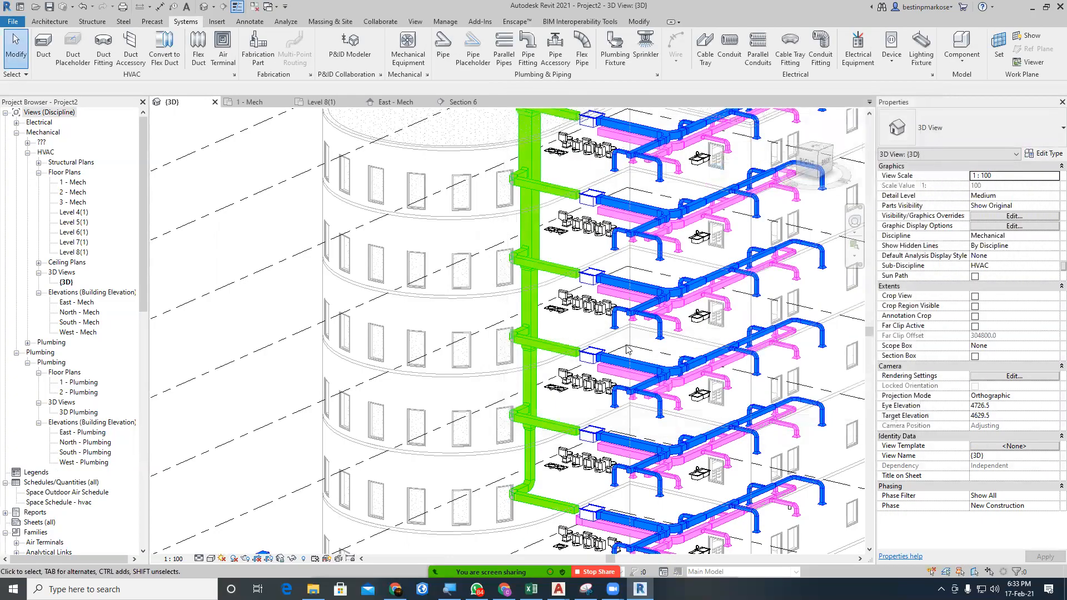
{"action": "middle_click_drag", "start_coordinate": [628, 349], "coordinate": [671, 364], "text": "shift"}
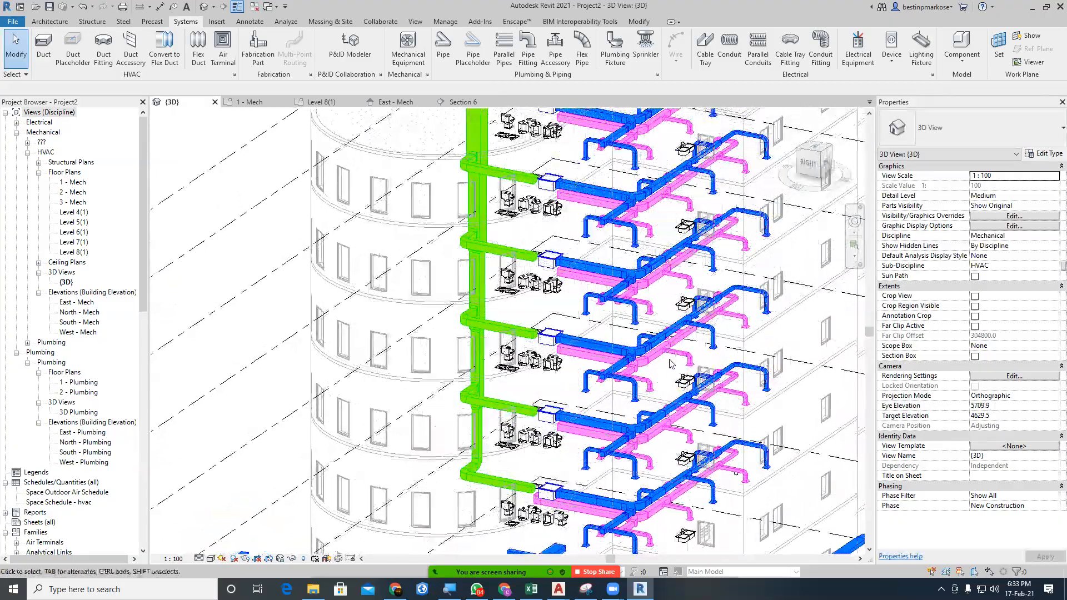
Inspect the coloured supply, return and fresh air ducts across the storeys and up to the rooftop unit in the 3D view.
{"action": "scroll", "coordinate": [673, 364], "scroll_direction": "down", "scroll_amount": 2}
{"action": "middle_click_drag", "start_coordinate": [412, 537], "coordinate": [437, 498]}
{"action": "middle_click_drag", "start_coordinate": [693, 328], "coordinate": [601, 414]}
{"action": "scroll", "coordinate": [601, 413], "scroll_direction": "up", "scroll_amount": 5}
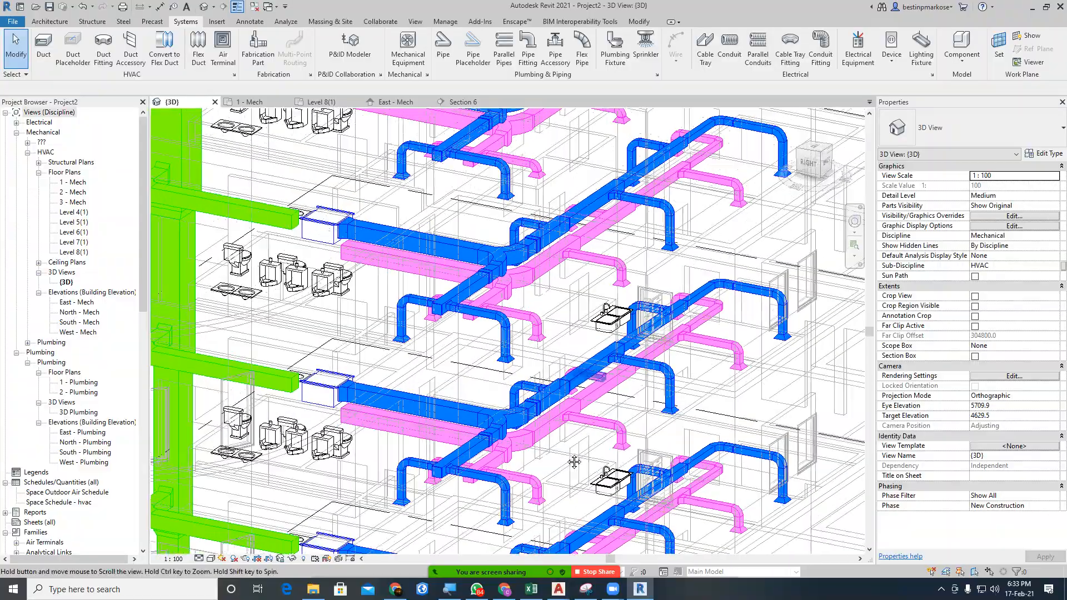
{"action": "scroll", "coordinate": [574, 462], "scroll_direction": "up", "scroll_amount": 4}
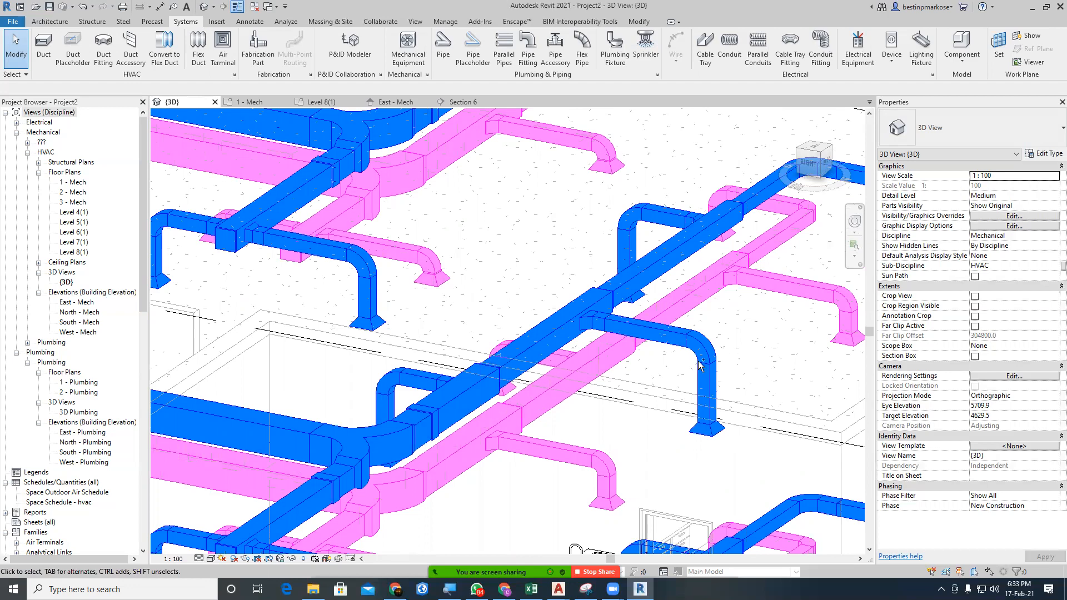
{"action": "scroll", "coordinate": [690, 367], "scroll_direction": "down", "scroll_amount": 3}
{"action": "scroll", "coordinate": [657, 329], "scroll_direction": "up", "scroll_amount": 3}
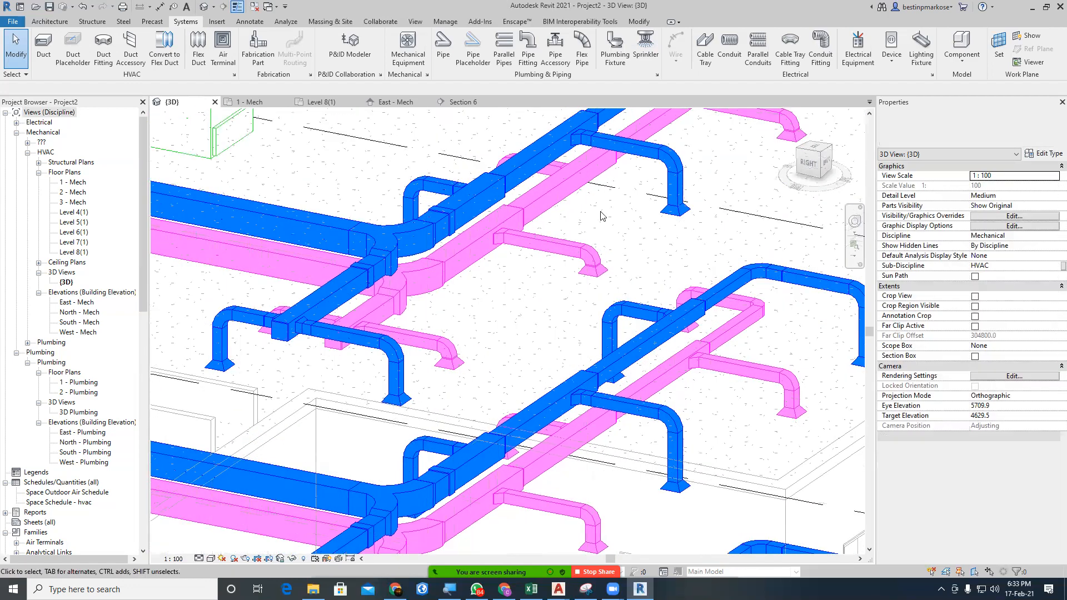
{"action": "scroll", "coordinate": [705, 386], "scroll_direction": "up", "scroll_amount": 1}
{"action": "scroll", "coordinate": [705, 385], "scroll_direction": "down", "scroll_amount": 4}
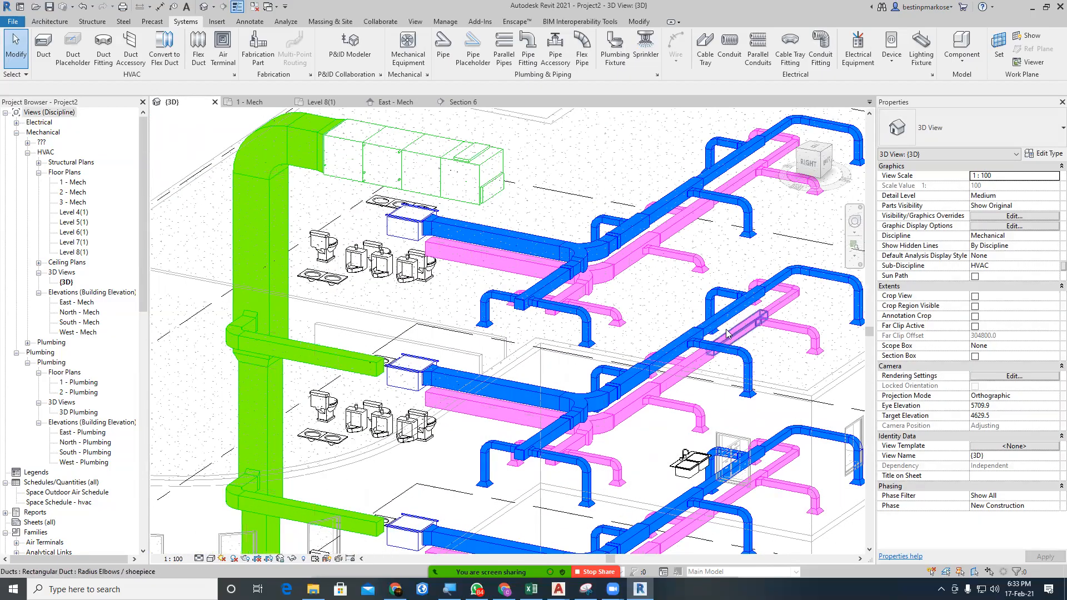
{"action": "middle_click_drag", "start_coordinate": [726, 328], "coordinate": [676, 328]}
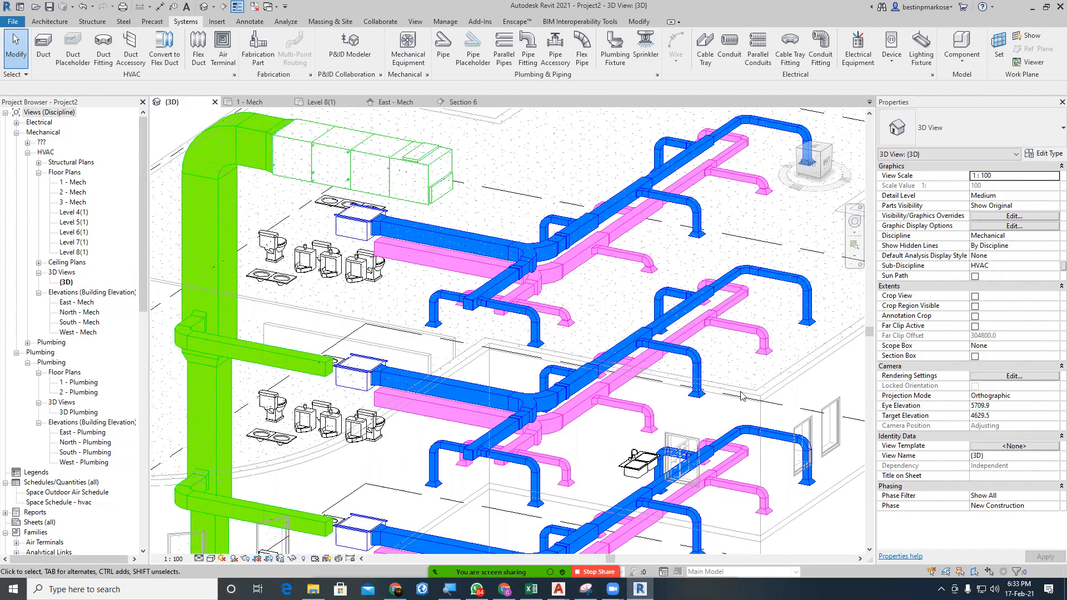
{"action": "scroll", "coordinate": [656, 339], "scroll_direction": "down", "scroll_amount": 2}
{"action": "scroll", "coordinate": [621, 357], "scroll_direction": "up", "scroll_amount": 3}
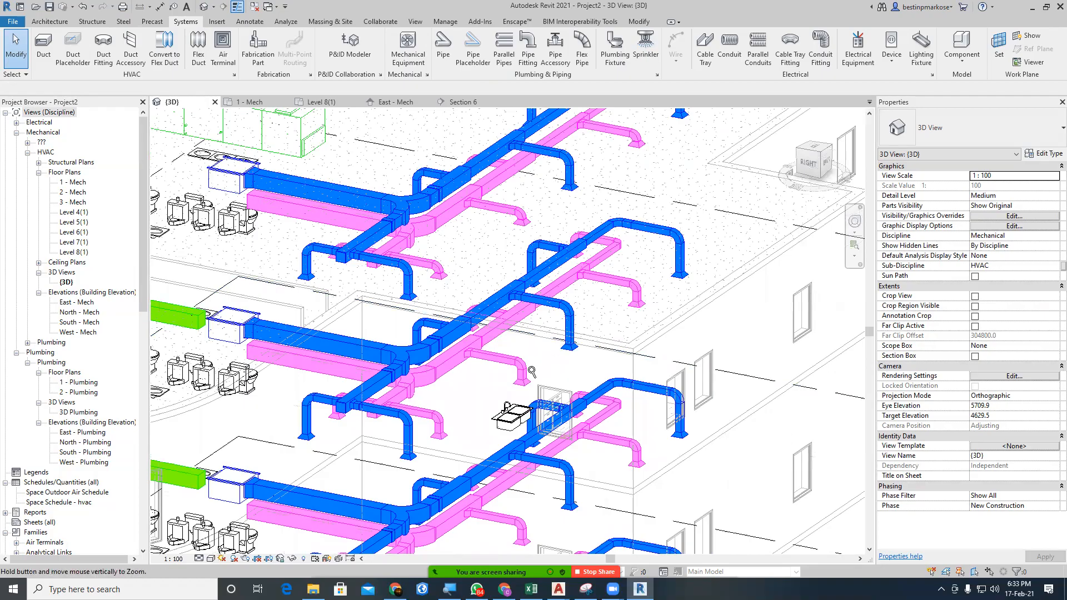
{"action": "scroll", "coordinate": [537, 369], "scroll_direction": "down", "scroll_amount": 2}
{"action": "middle_click_drag", "start_coordinate": [561, 377], "coordinate": [557, 451]}
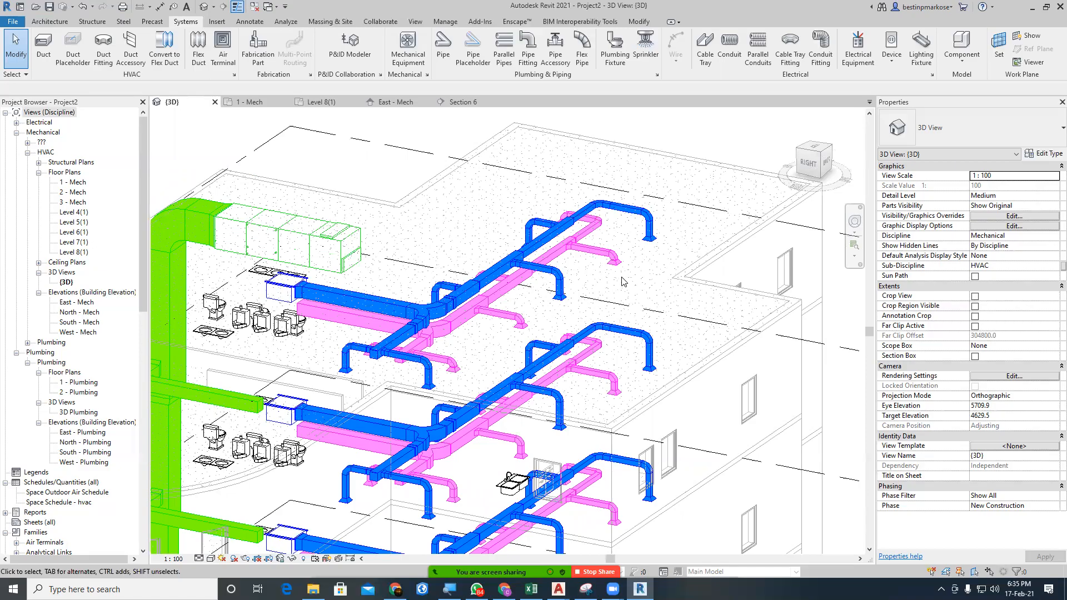
{"action": "middle_click_drag", "start_coordinate": [601, 332], "coordinate": [652, 307]}
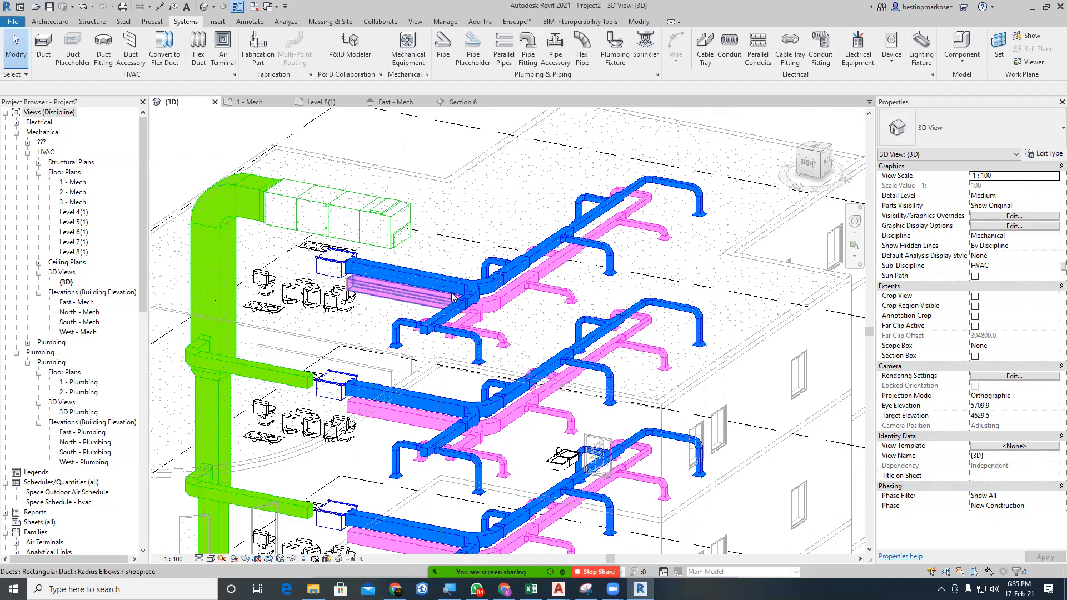
{"action": "middle_click_drag", "start_coordinate": [464, 172], "coordinate": [485, 235]}
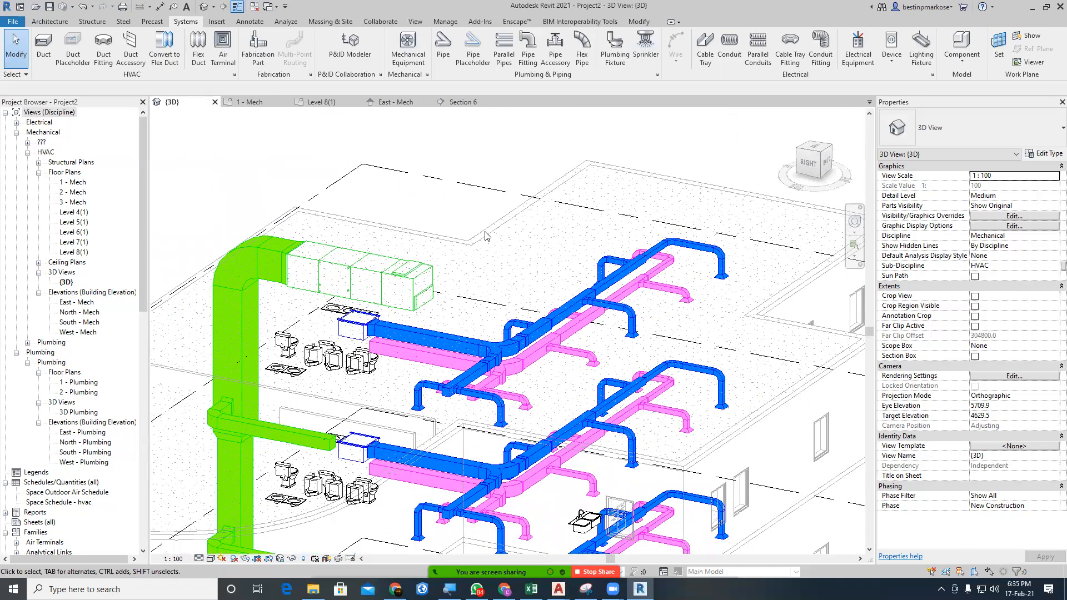